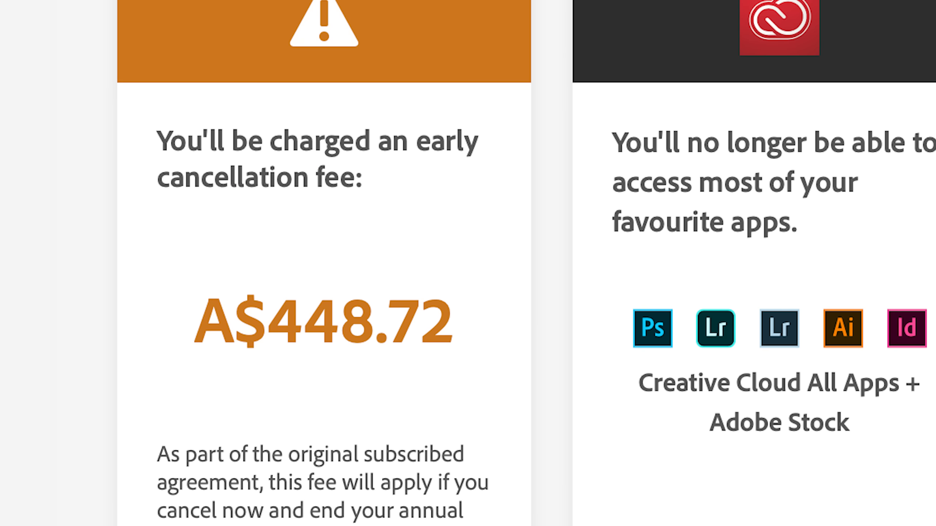
pyautogui.moveTo(284, 395); pyautogui.dragTo(434, 401)
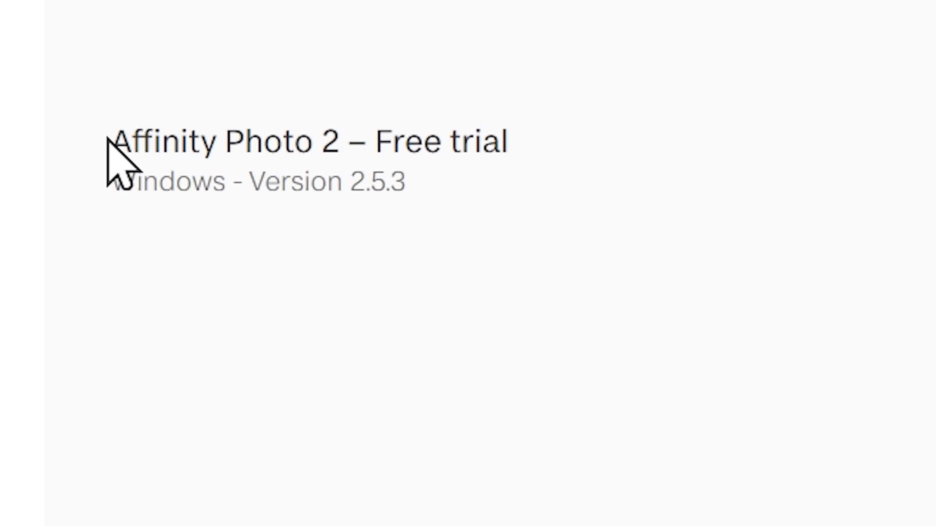
# - Download the Affinity Photo 2 free trial MSIX (x64) installer for Windows and minimize the browser
pyautogui.moveTo(319, 257); pyautogui.dragTo(423, 257)
pyautogui.click(549, 184)
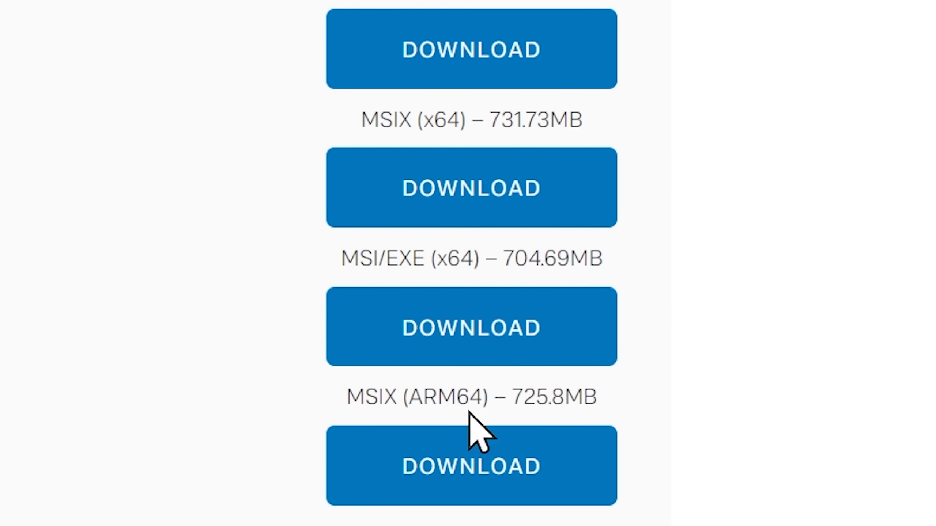
pyautogui.moveTo(359, 119); pyautogui.dragTo(416, 126)
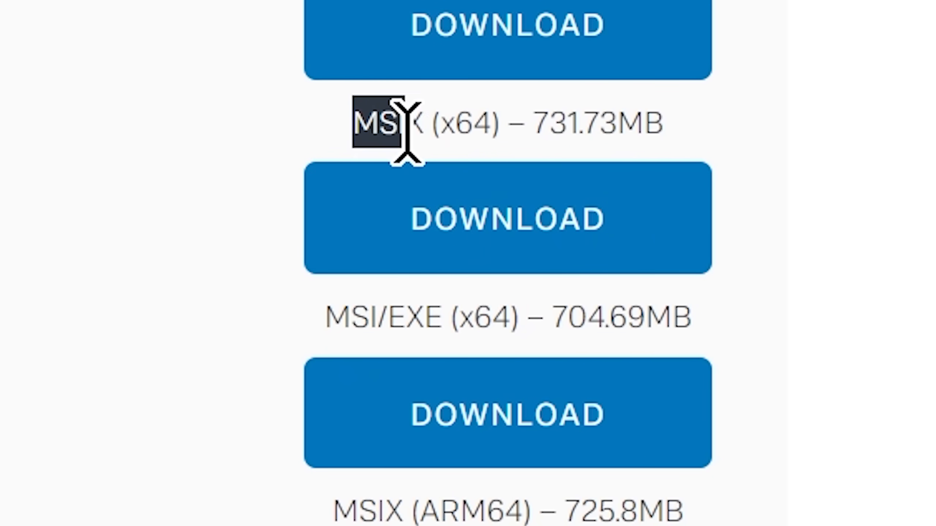
pyautogui.moveTo(326, 316); pyautogui.dragTo(442, 317)
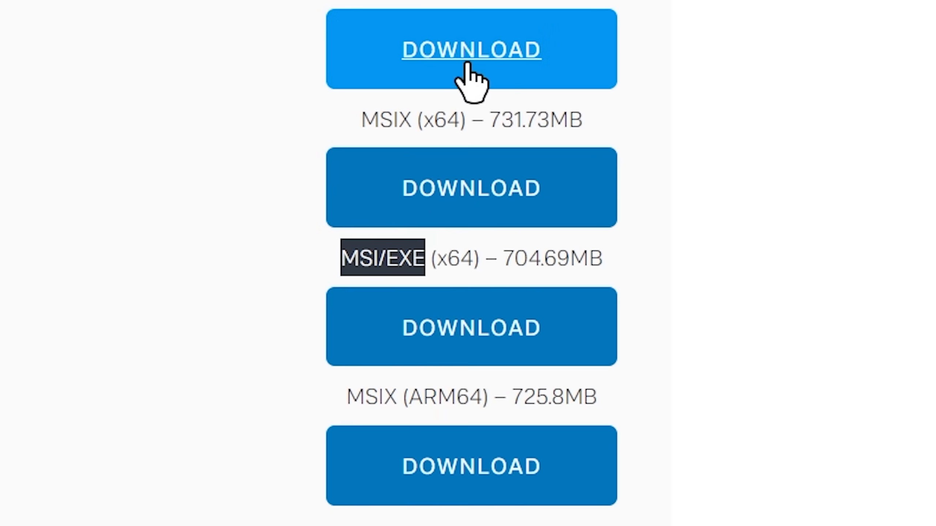
pyautogui.click(467, 64)
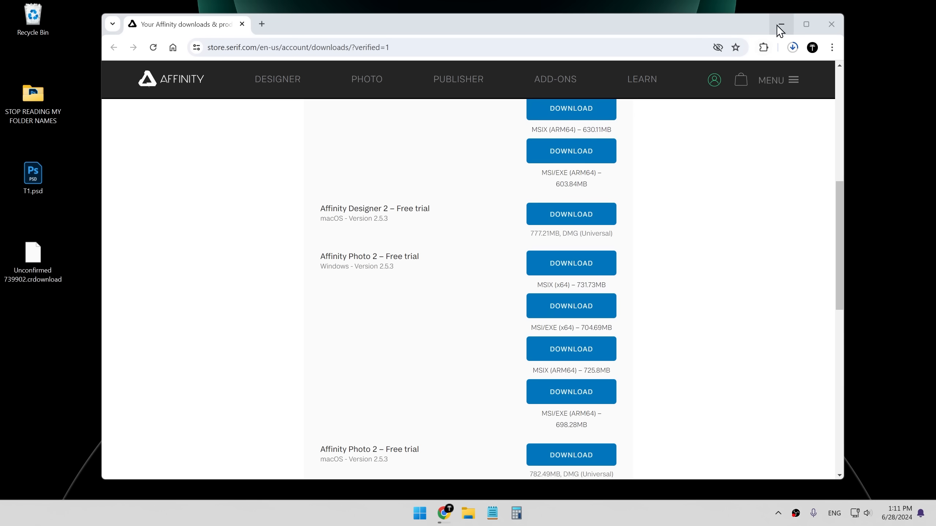
pyautogui.click(777, 25)
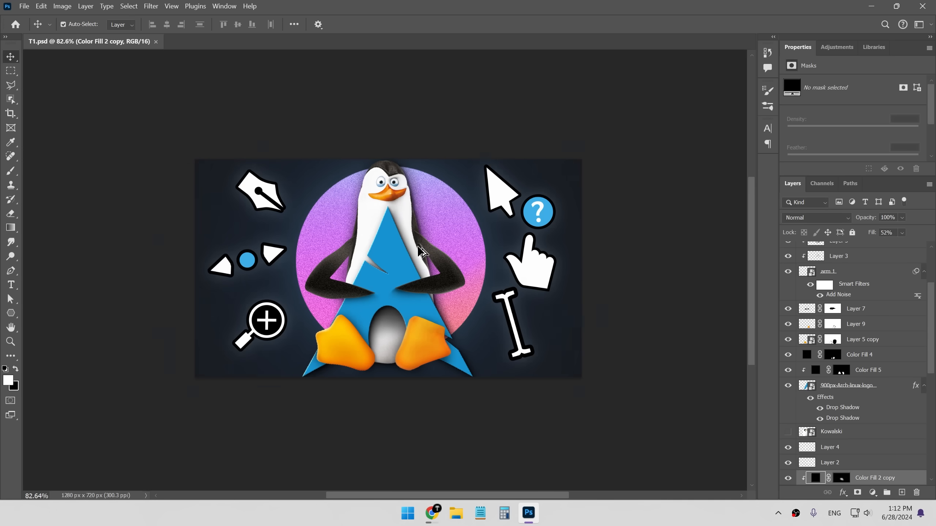
# - Review the T1.psd artwork and its layer stack, zooming the canvas and scrolling through the layers
pyautogui.scroll(-3, 412, 247)
pyautogui.scroll(5, 894, 385)
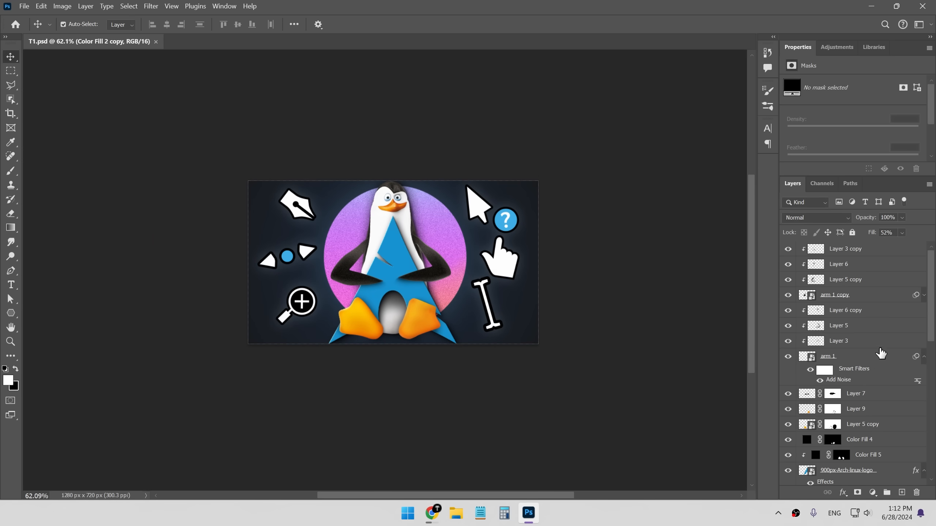
pyautogui.scroll(3, 404, 243)
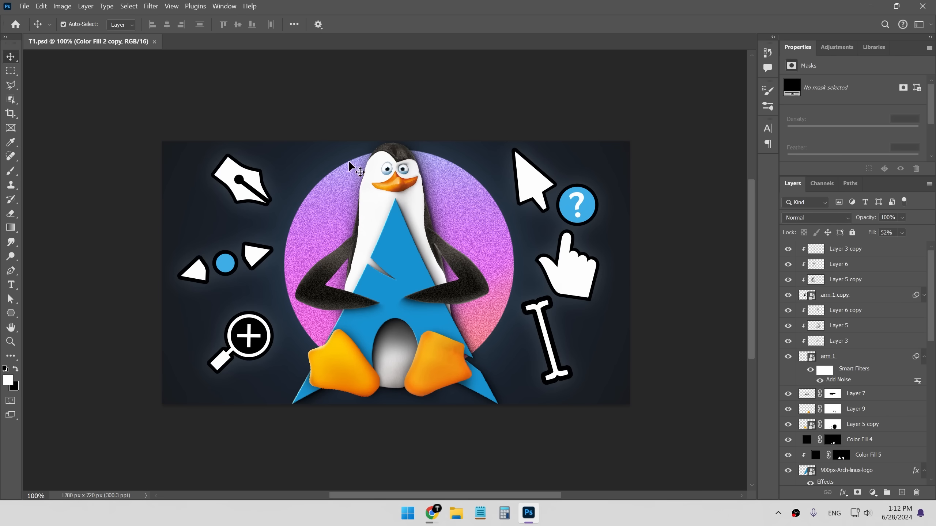
pyautogui.scroll(-10, 844, 292)
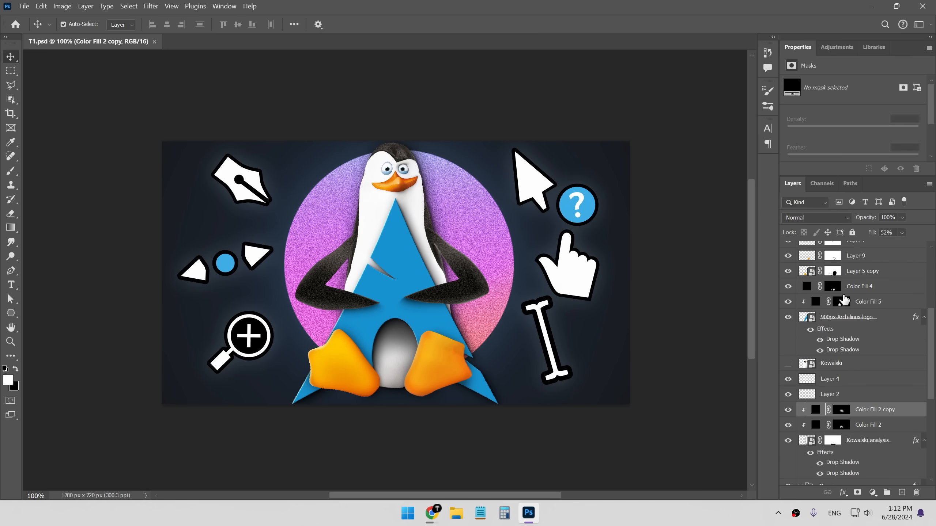
pyautogui.scroll(-2, 834, 320)
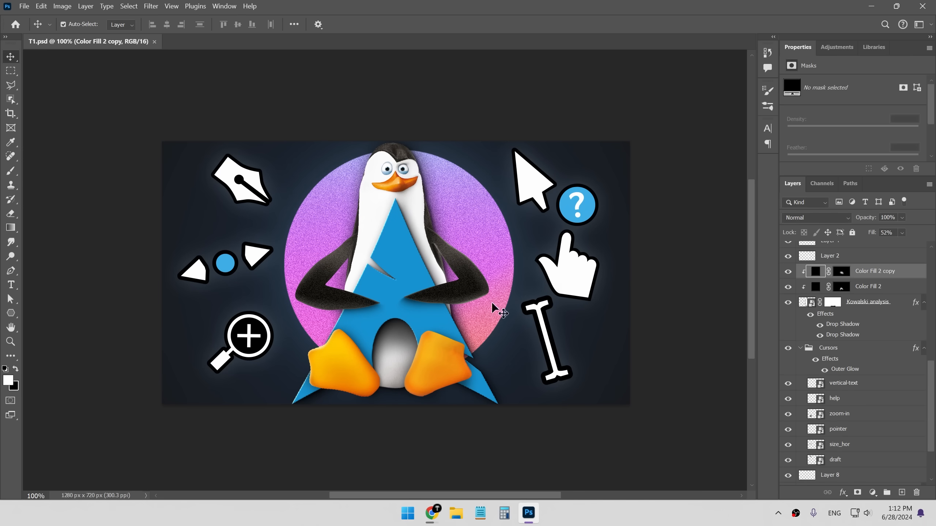
pyautogui.scroll(-3, 853, 297)
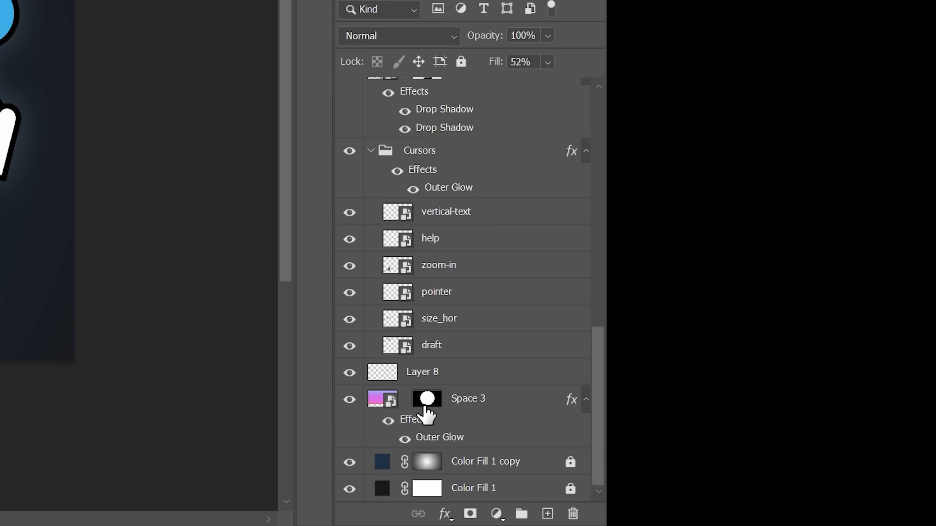
pyautogui.scroll(12, 485, 269)
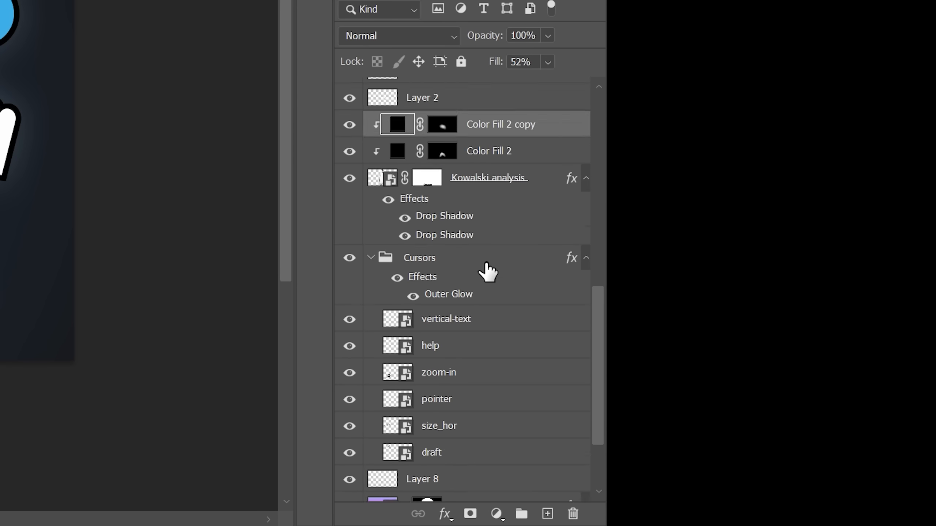
pyautogui.scroll(2, 487, 272)
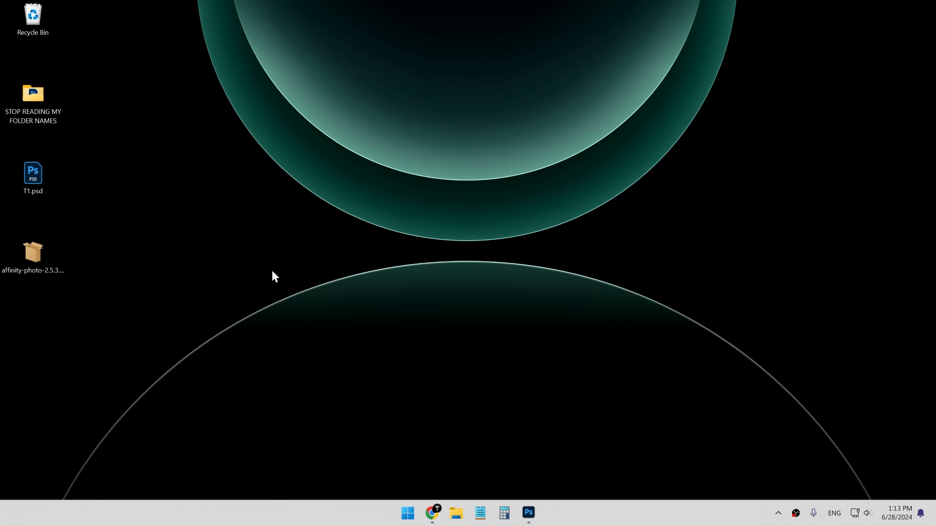
# - Run the downloaded affinity-photo-2.5.3 installer and install Affinity Photo 2 with launch when ready enabled
pyautogui.doubleClick(244, 262)
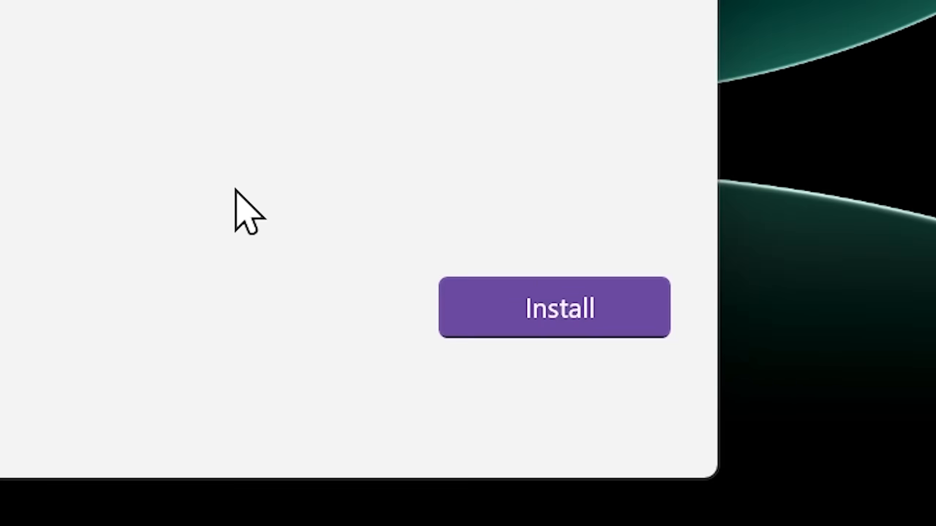
pyautogui.click(734, 394)
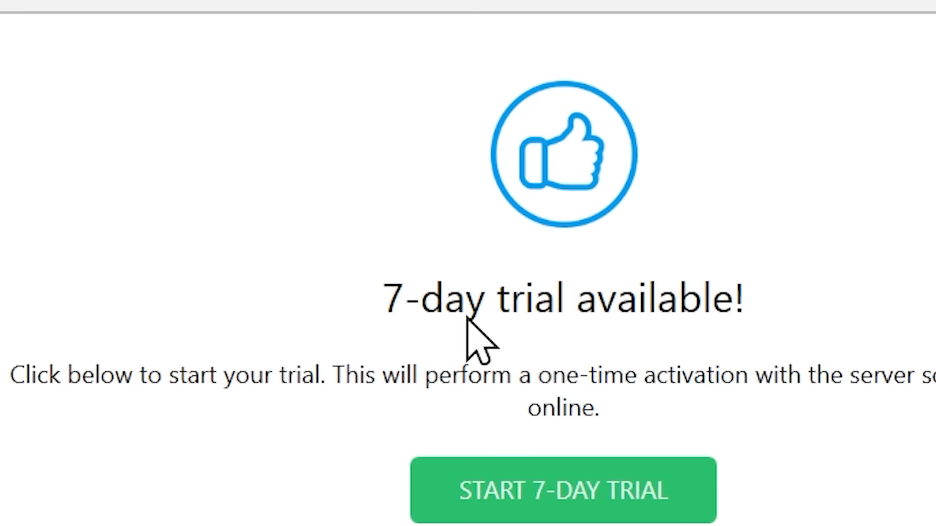
# - Start the 7-day trial and decline sharing anonymous usage data
pyautogui.click(537, 500)
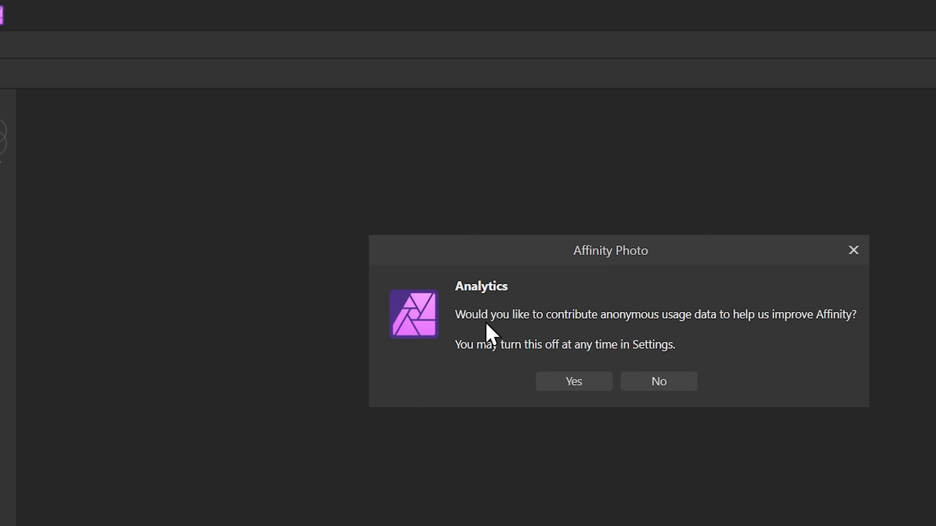
pyautogui.click(658, 382)
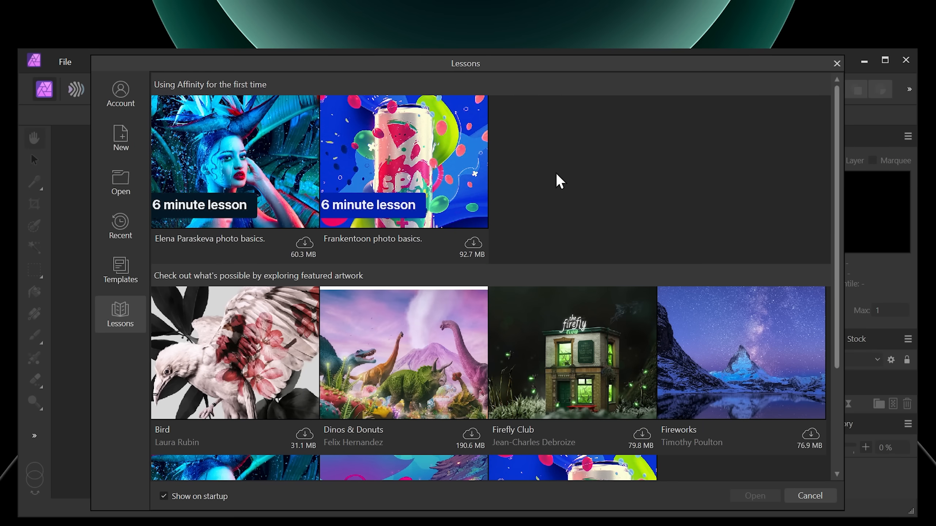
# - Browse the lessons and featured artwork offered in the startup Lessons window
pyautogui.scroll(-3, 559, 180)
pyautogui.scroll(3, 558, 181)
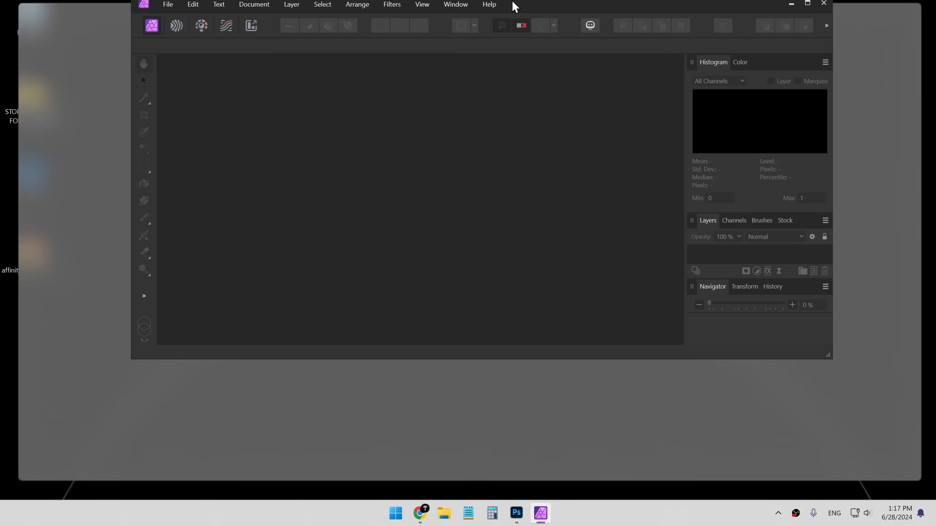
pyautogui.doubleClick(515, 7)
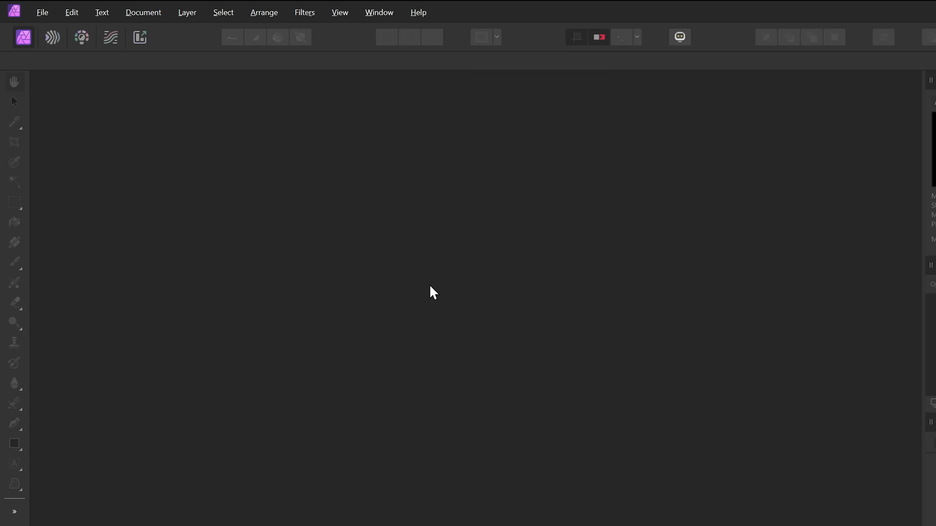
# - Create a new 1280 × 720 px document starting from the FHD 1080p web preset
pyautogui.click(40, 10)
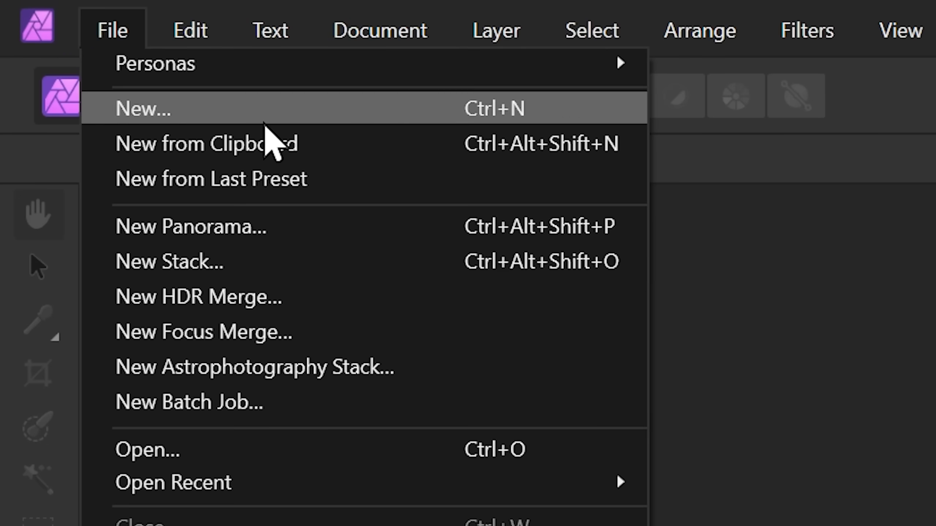
pyautogui.click(302, 107)
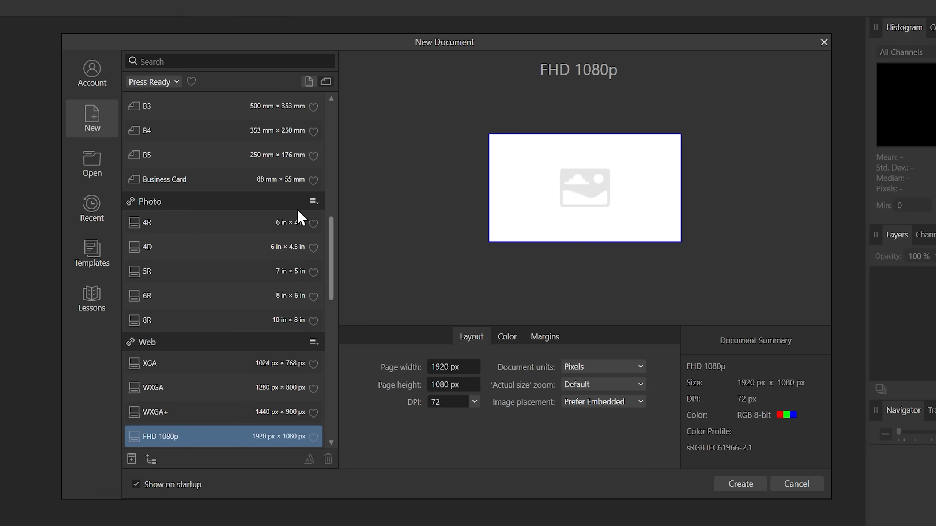
pyautogui.scroll(8, 297, 213)
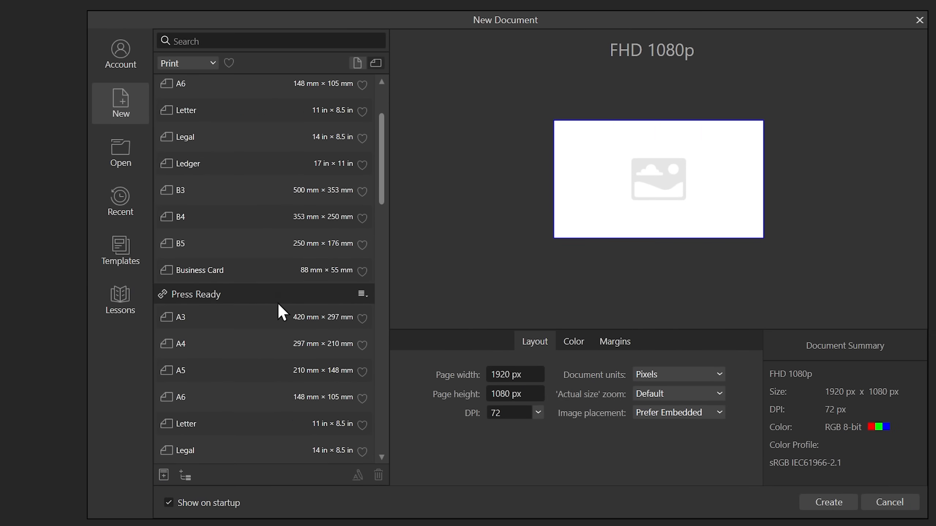
pyautogui.press('BackSpace')
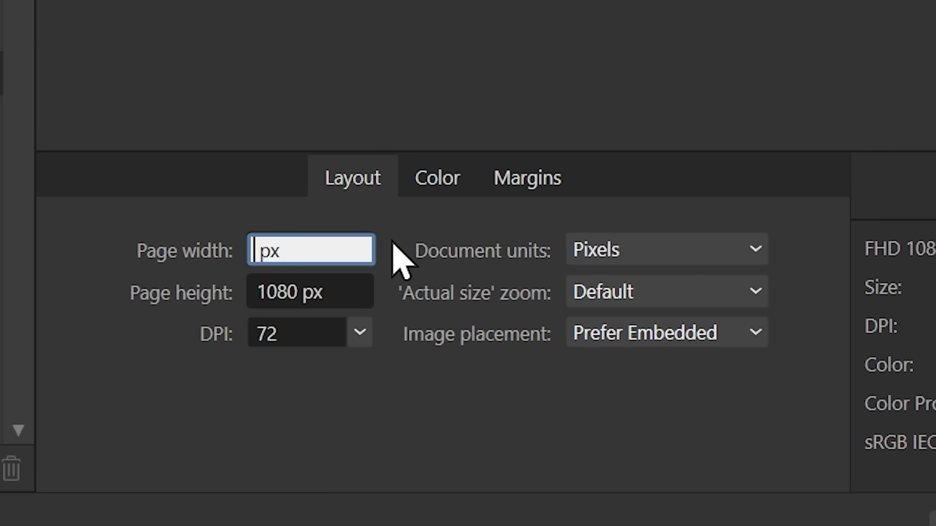
pyautogui.press('Tab')
pyautogui.write('7')
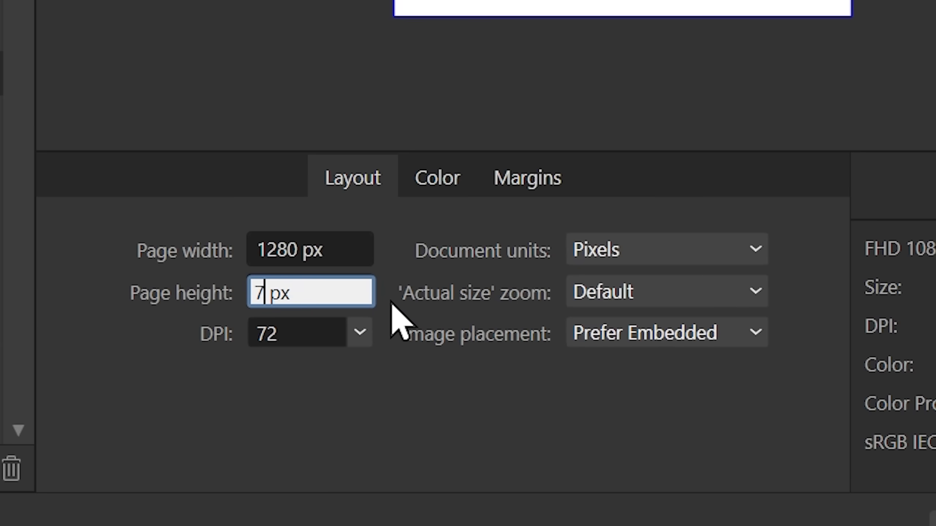
pyautogui.write('20')
pyautogui.press('Tab')
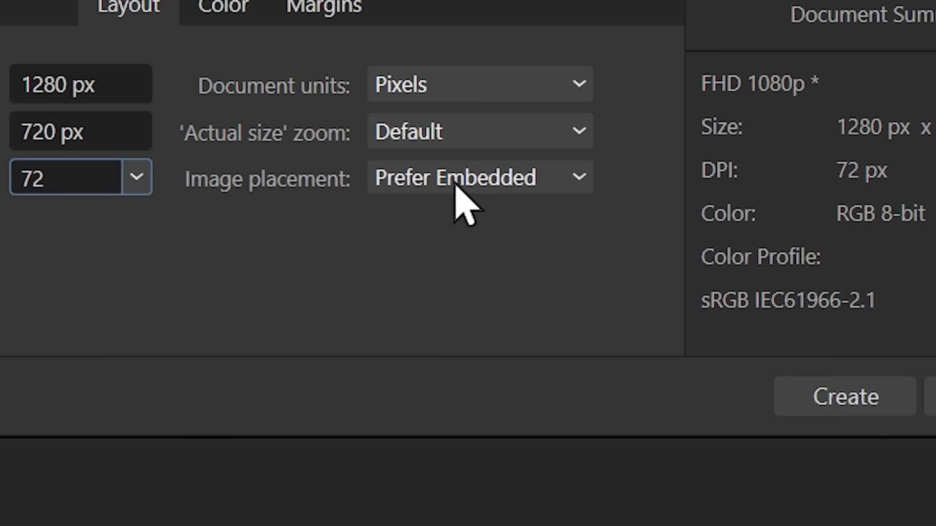
pyautogui.click(742, 337)
pyautogui.click(522, 254)
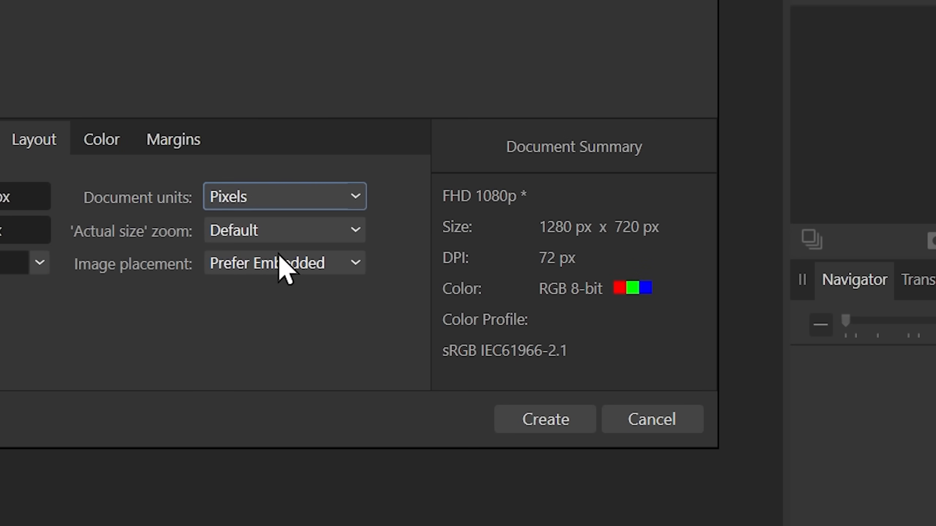
pyautogui.click(536, 418)
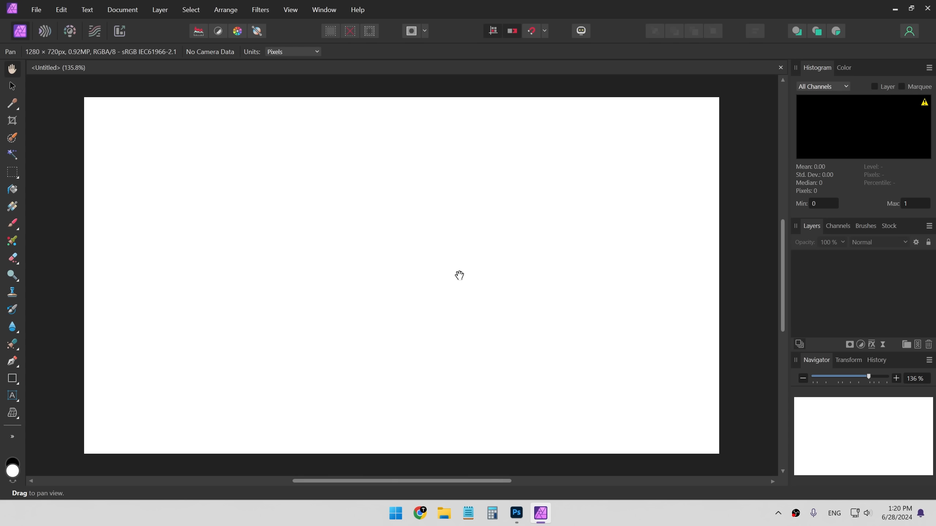
# - Switch to Photoshop and compare how zooming works on the T1.psd canvas
pyautogui.hotkey('alt', 'Tab')
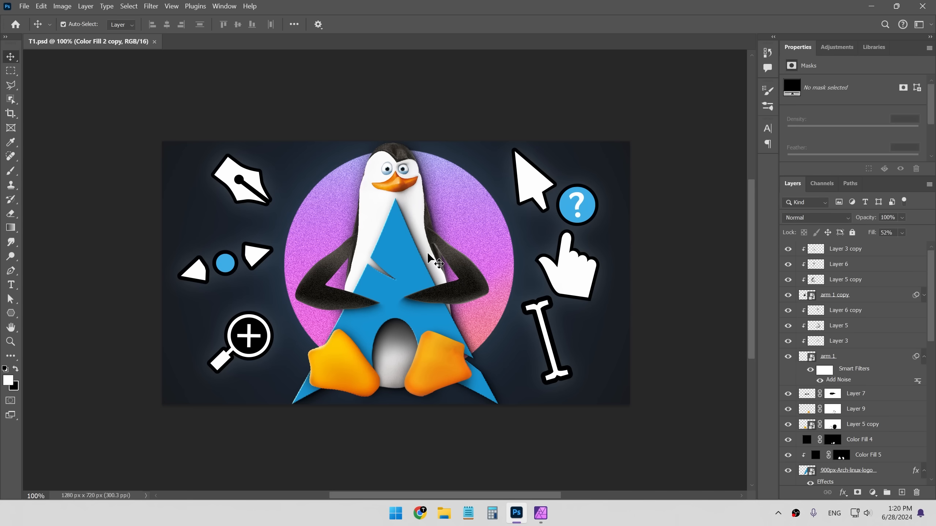
pyautogui.scroll(-3, 407, 258)
pyautogui.scroll(4, 398, 259)
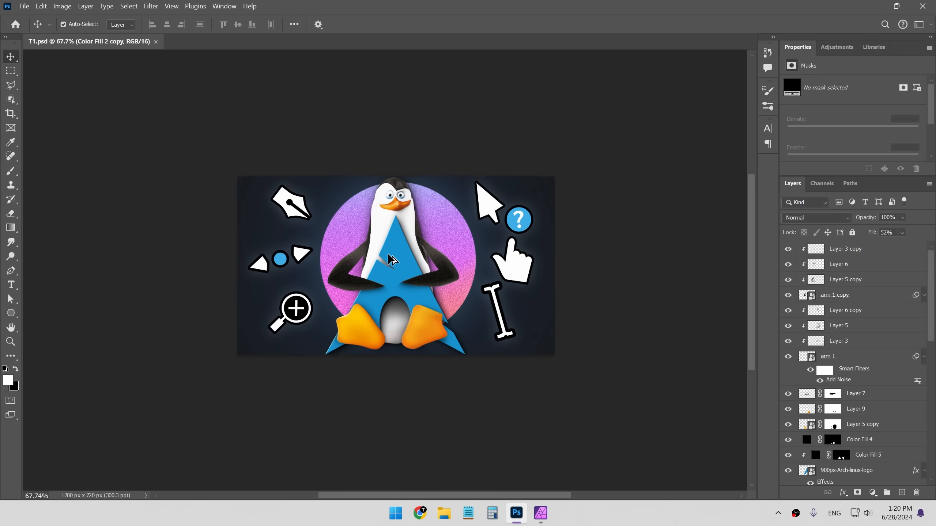
pyautogui.press('z')
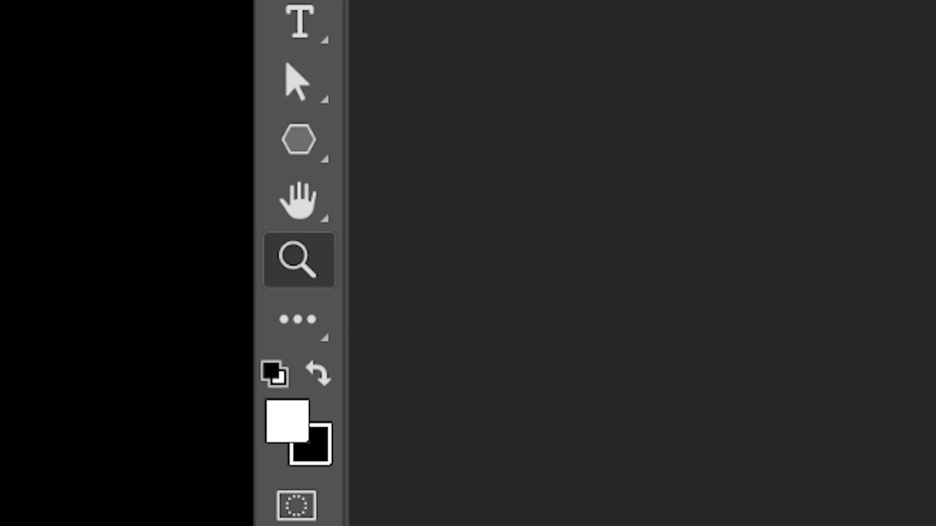
pyautogui.moveTo(410, 257)
pyautogui.mouseDown()
pyautogui.moveTo(348, 258)
pyautogui.moveTo(431, 248)
pyautogui.moveTo(401, 256)
pyautogui.mouseUp()
# - Switch back and test zooming and panning on the new canvas, including zooming to 100%
pyautogui.hotkey('alt', 'Tab')
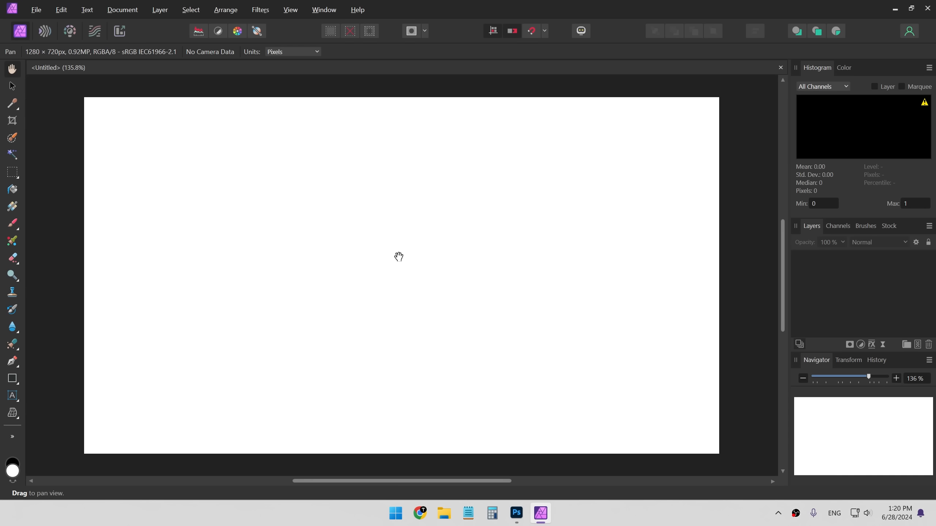
pyautogui.scroll(-1, 398, 257)
pyautogui.scroll(2, 395, 255)
pyautogui.scroll(-2, 394, 255)
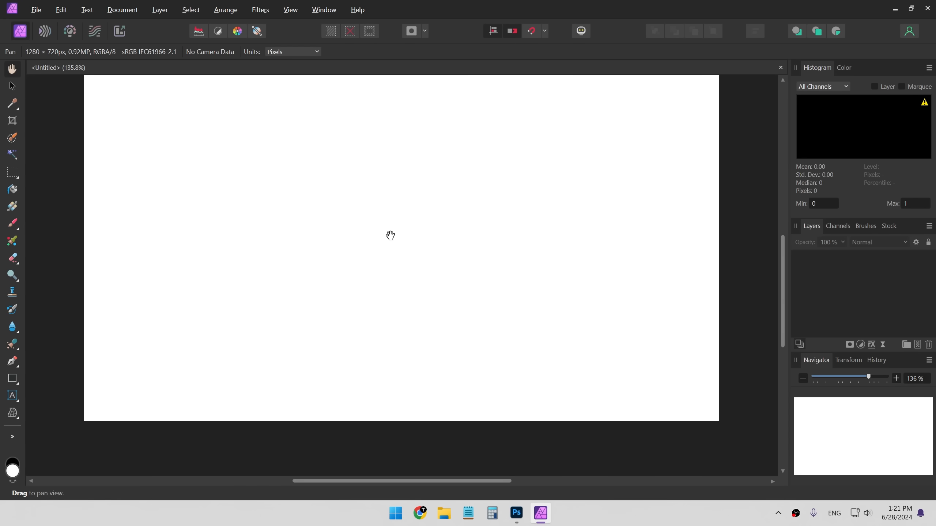
pyautogui.scroll(3, 390, 234)
pyautogui.scroll(-3, 384, 235)
pyautogui.scroll(1, 369, 250)
pyautogui.press('z')
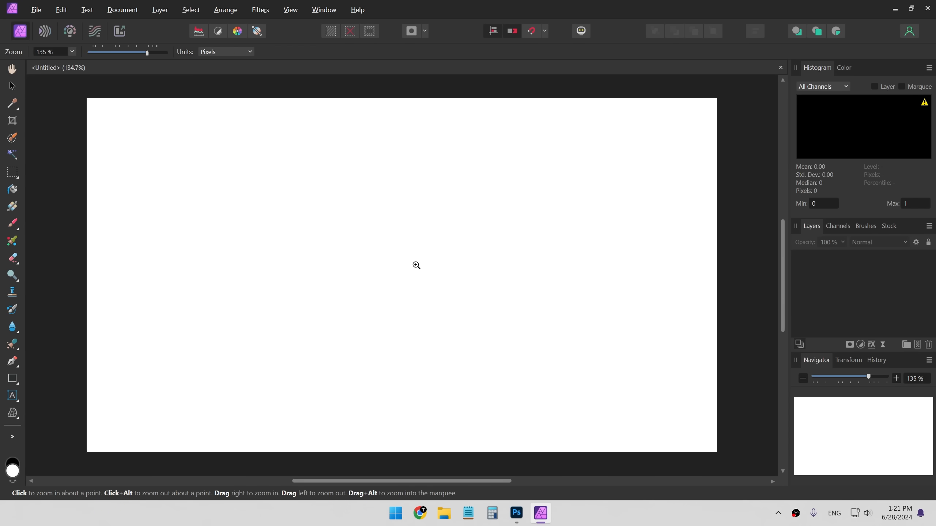
pyautogui.moveTo(416, 265); pyautogui.dragTo(452, 272)
pyautogui.hotkey('ctrl', '1')
pyautogui.press('h')
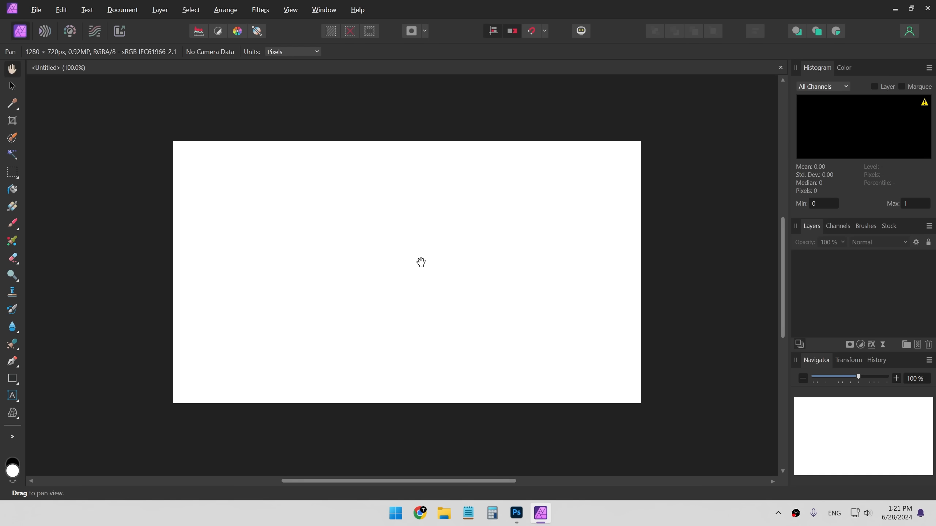
pyautogui.press('z')
pyautogui.press('h')
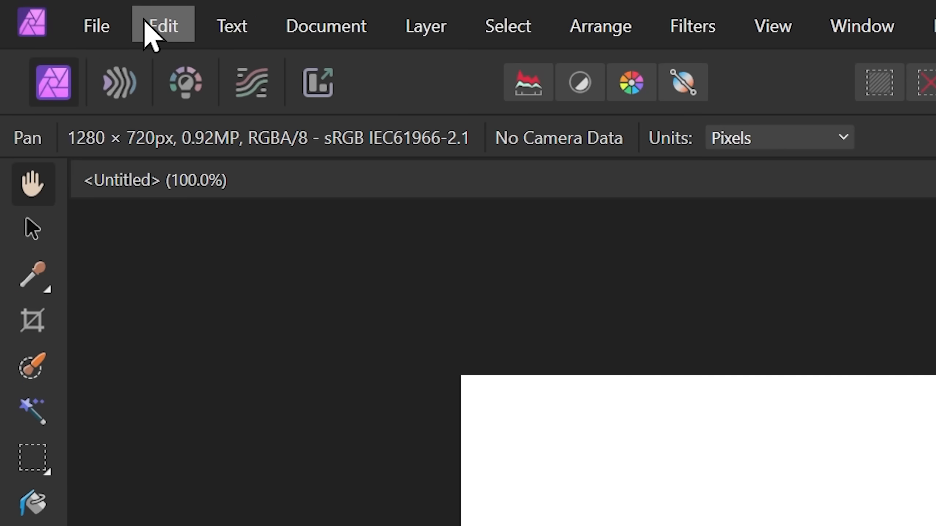
# - Open the application Settings
pyautogui.click(56, 11)
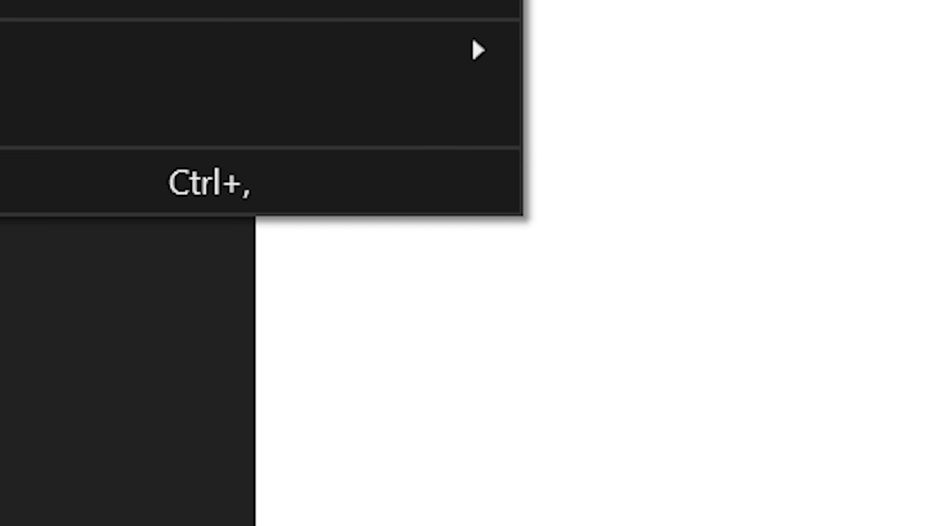
pyautogui.click(376, 233)
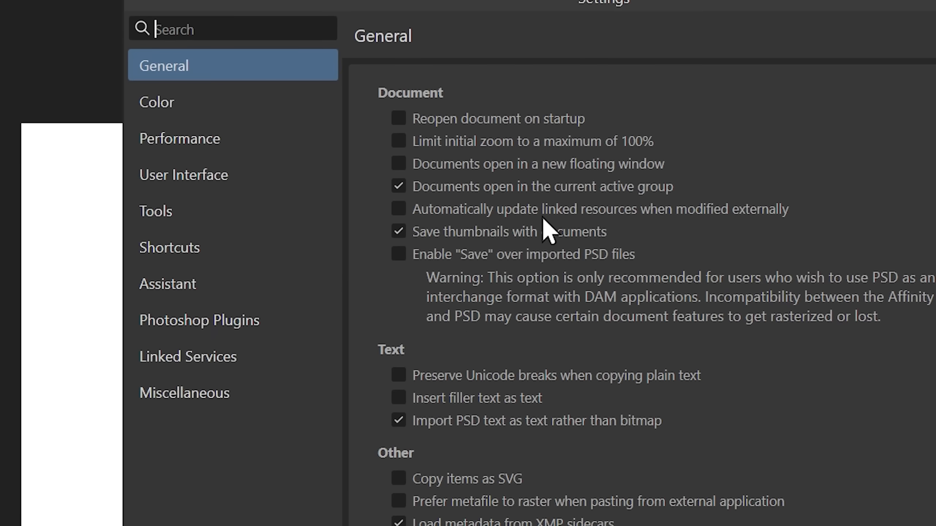
# - Enable importing PSD smart objects where possible in the General settings
pyautogui.scroll(-3, 385, 177)
pyautogui.scroll(4, 553, 239)
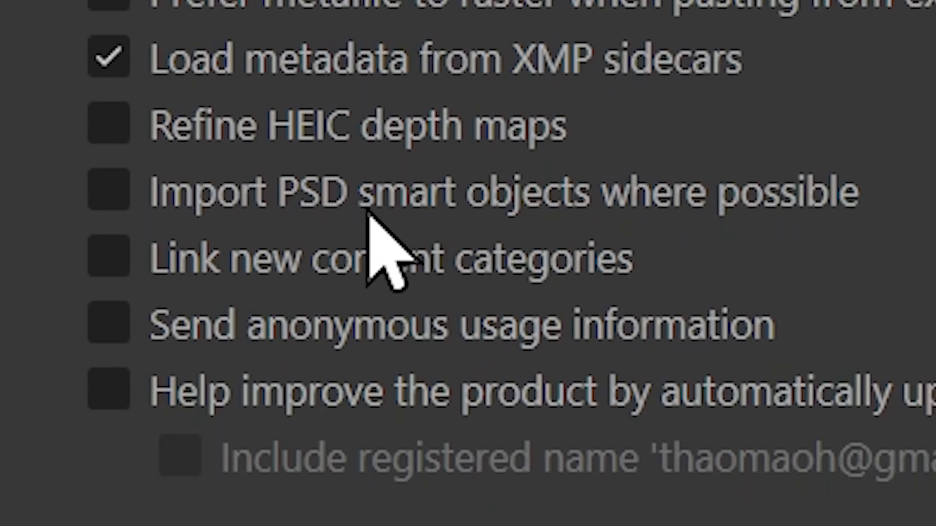
pyautogui.click(293, 205)
# - Set the RAM Usage Limit in the Performance settings to 25600 MB
pyautogui.click(343, 212)
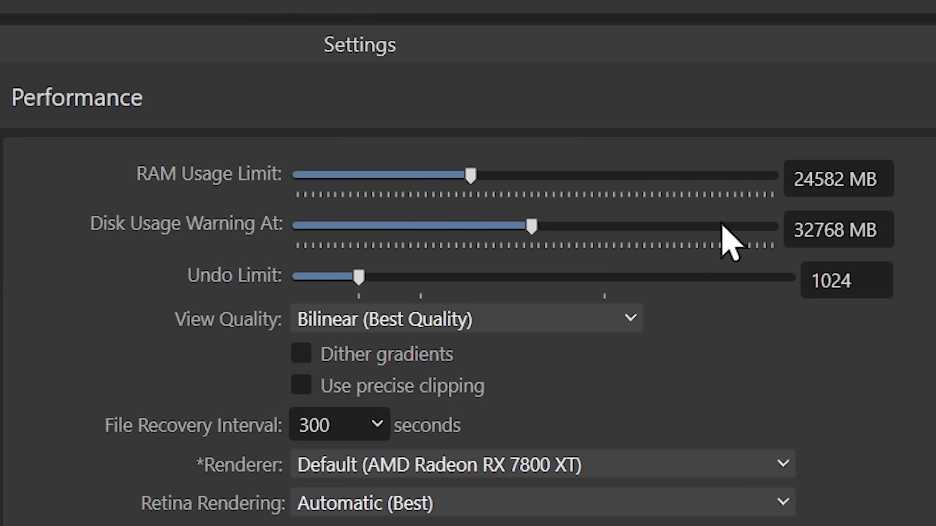
pyautogui.moveTo(470, 176); pyautogui.dragTo(790, 177)
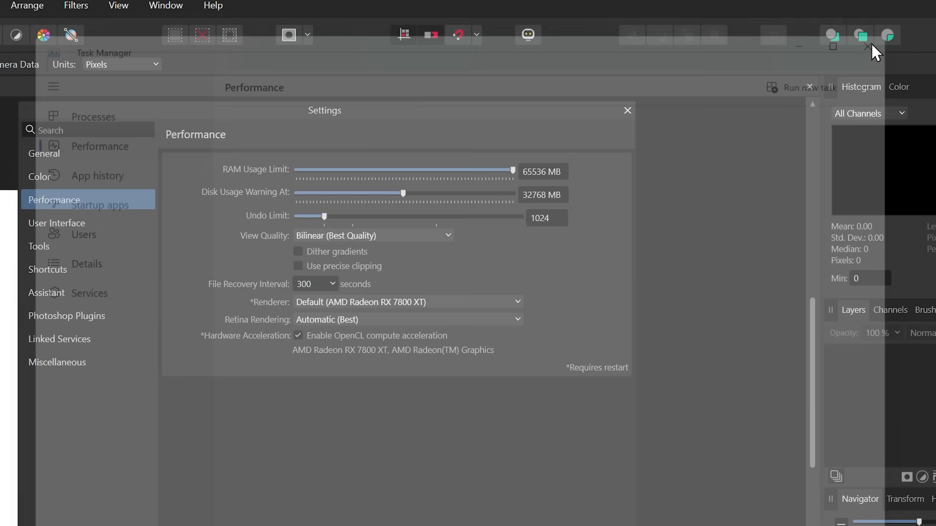
pyautogui.moveTo(508, 171); pyautogui.dragTo(379, 169)
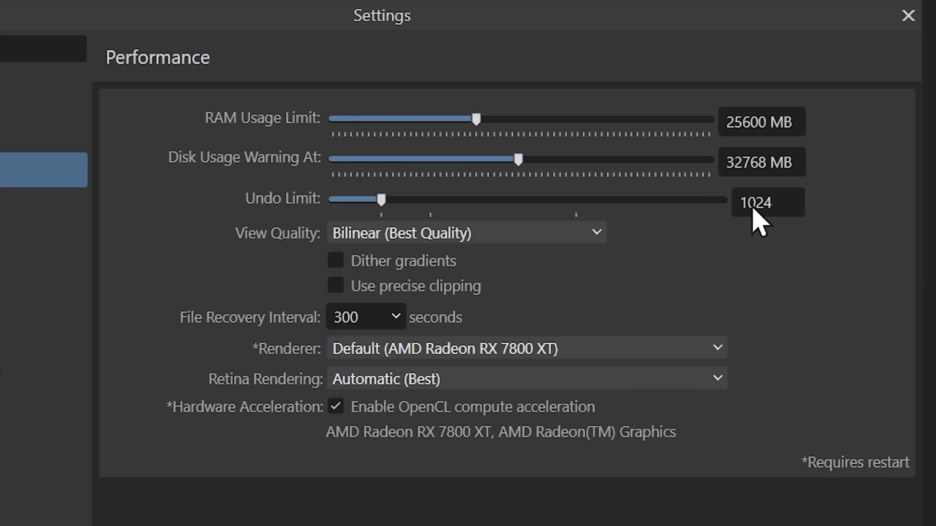
# - Adjust the interface background gray level, text contrast and UI brightness, comparing the look against Photoshop
pyautogui.click(55, 211)
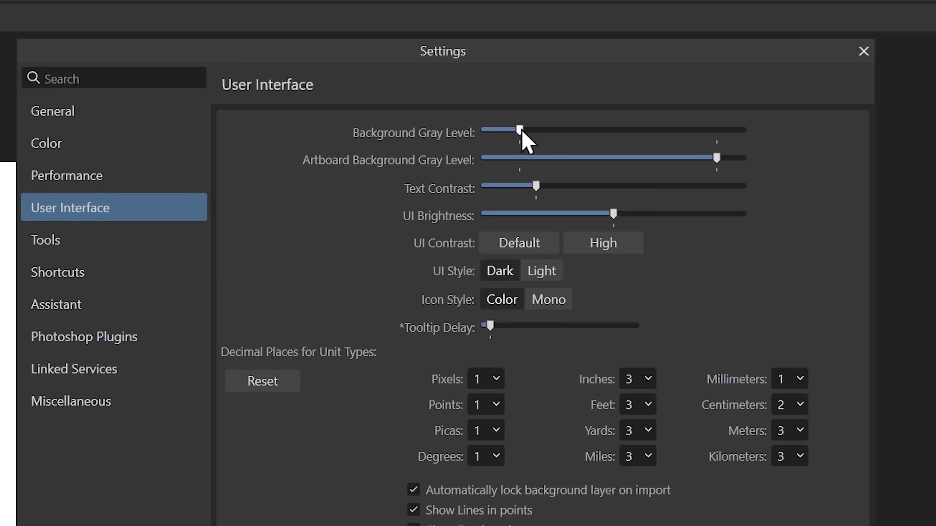
pyautogui.moveTo(521, 130); pyautogui.dragTo(777, 135)
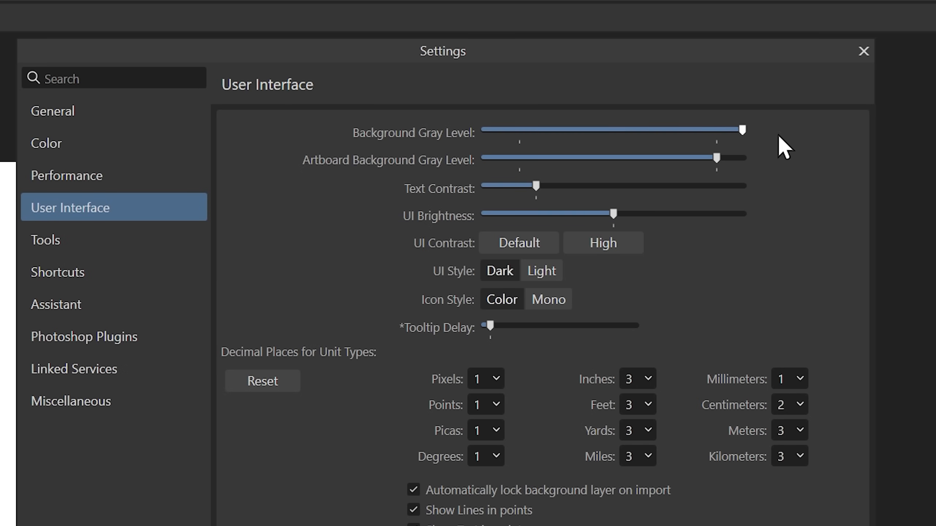
pyautogui.moveTo(536, 186); pyautogui.dragTo(567, 193)
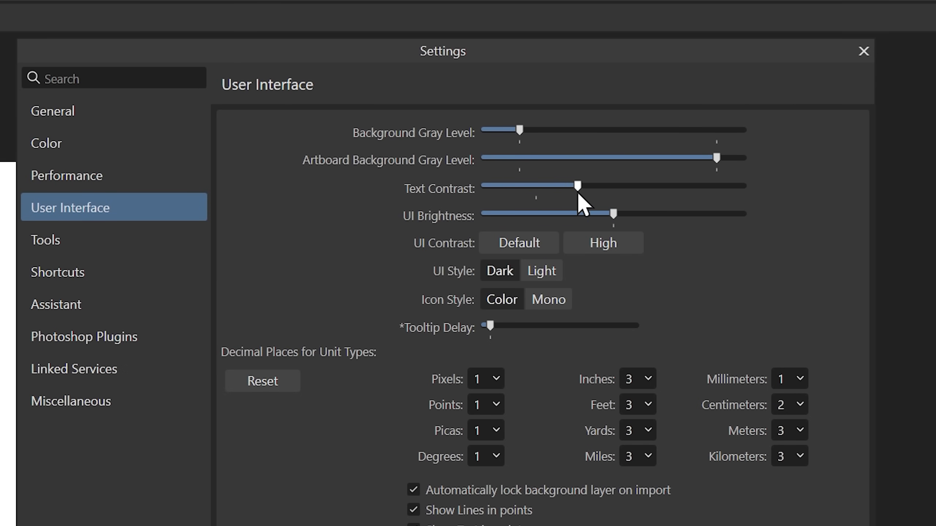
pyautogui.moveTo(612, 216); pyautogui.dragTo(294, 219)
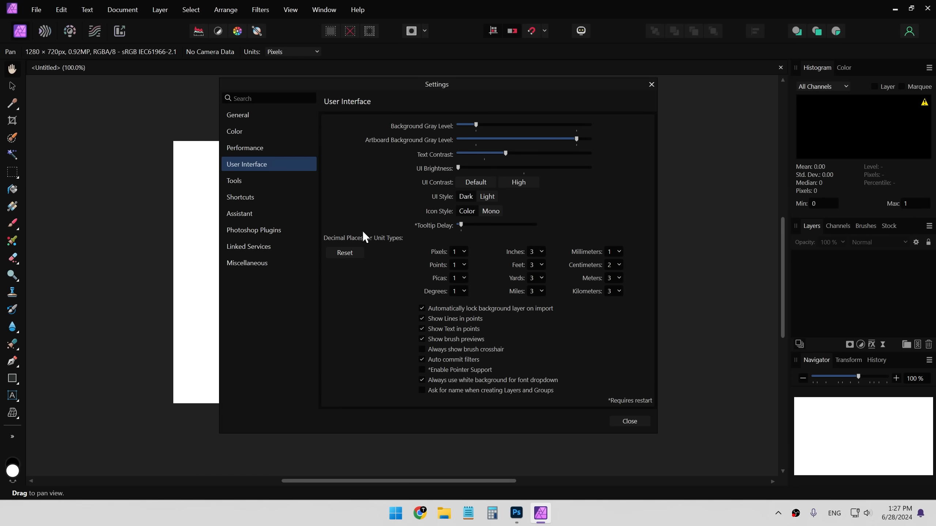
pyautogui.moveTo(458, 168); pyautogui.dragTo(548, 173)
pyautogui.hotkey('alt', 'Tab')
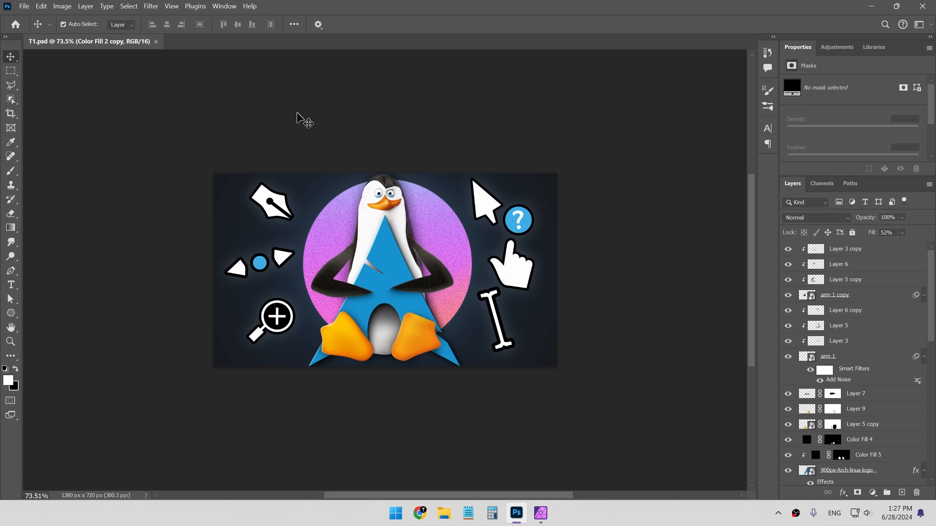
pyautogui.hotkey('alt', 'Tab')
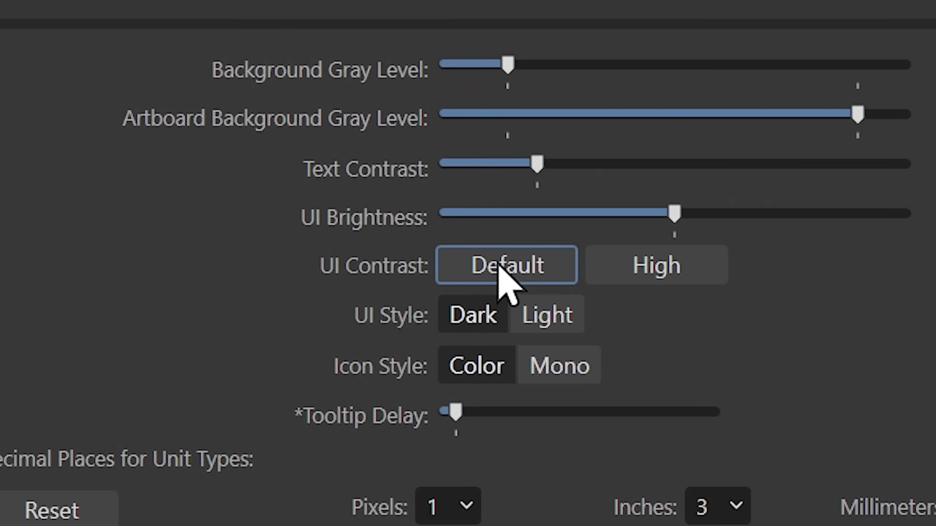
# - Keep the UI contrast at Default and raise the text contrast and UI brightness sliders
pyautogui.click(692, 277)
pyautogui.click(461, 274)
pyautogui.moveTo(536, 164); pyautogui.dragTo(607, 163)
pyautogui.moveTo(673, 212); pyautogui.dragTo(776, 217)
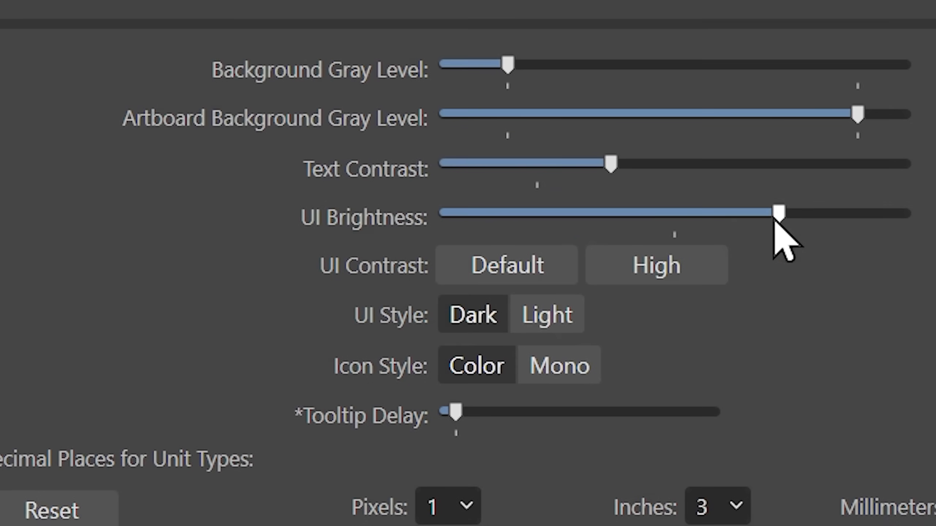
# - Try the Light UI style, return to Dark, and switch the icon style to Mono
pyautogui.click(562, 317)
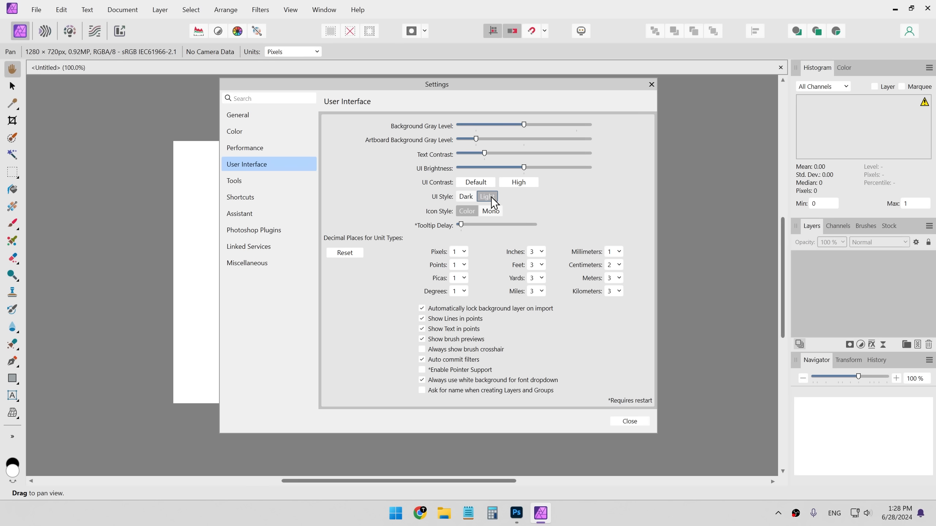
pyautogui.click(467, 197)
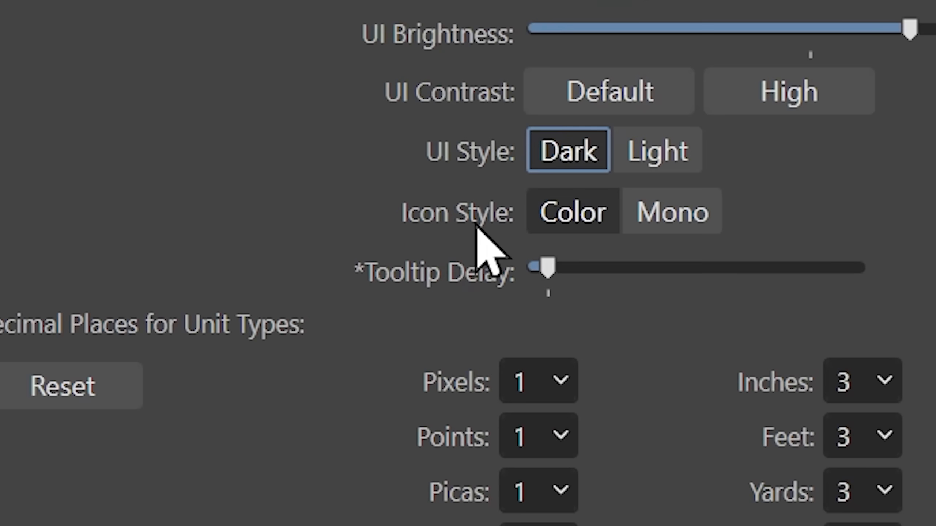
pyautogui.click(700, 226)
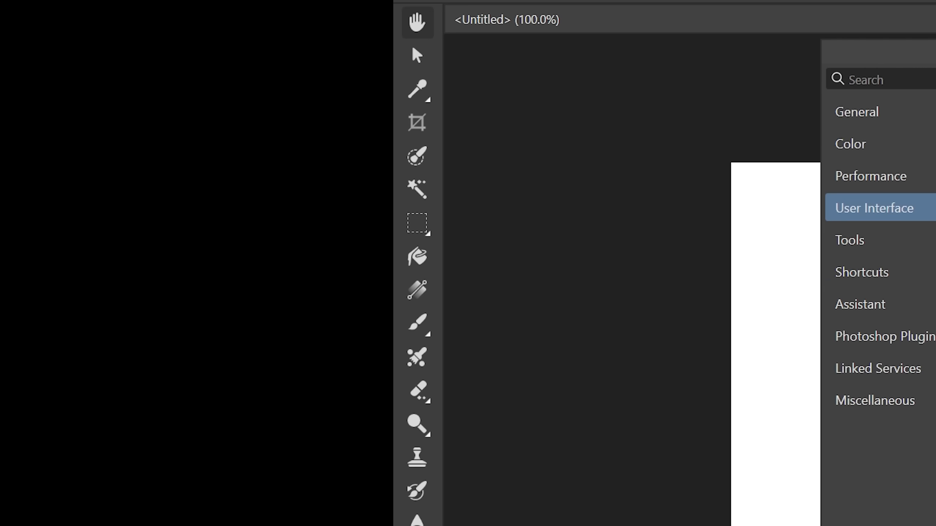
# - Toggle the Use mouse wheel to zoom option in the Tools settings
pyautogui.click(855, 240)
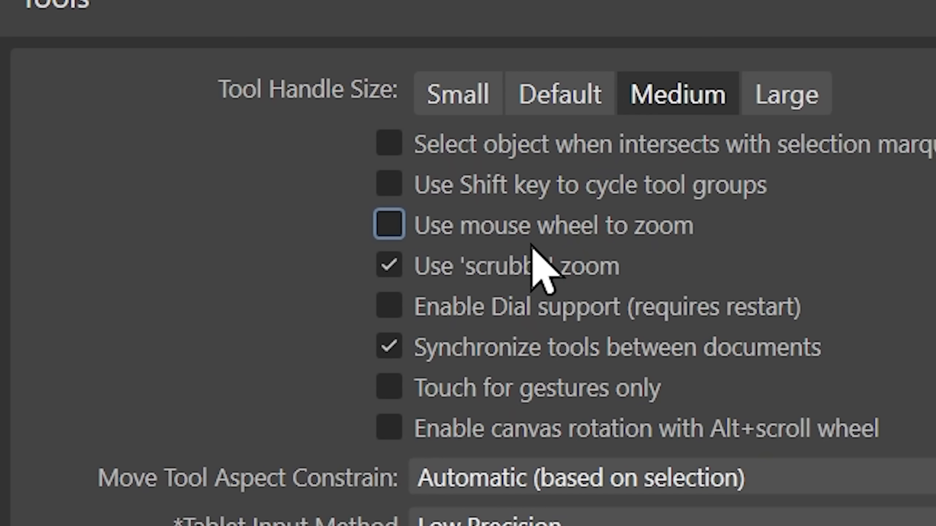
pyautogui.click(401, 236)
pyautogui.click(405, 220)
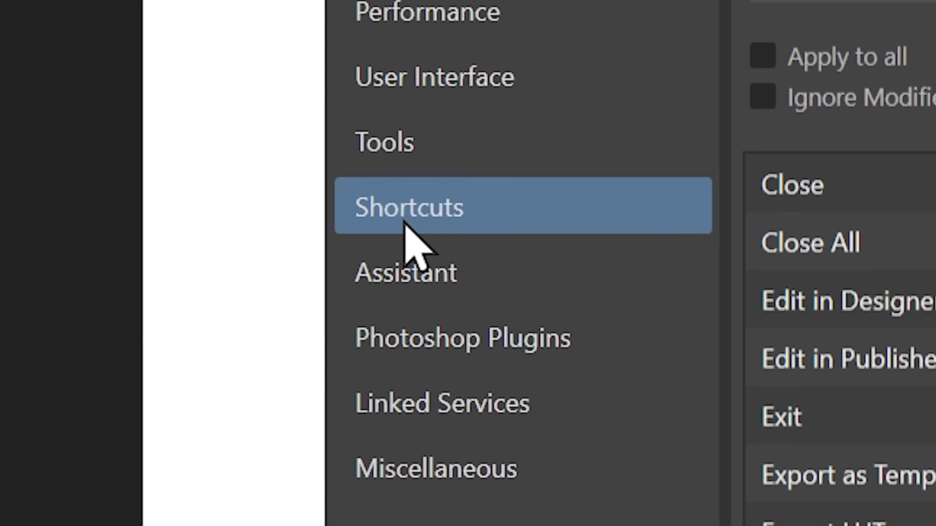
# - Browse the shortcut categories and the Miscellaneous settings, then close the Settings dialog
pyautogui.click(326, 136)
pyautogui.scroll(-15, 313, 207)
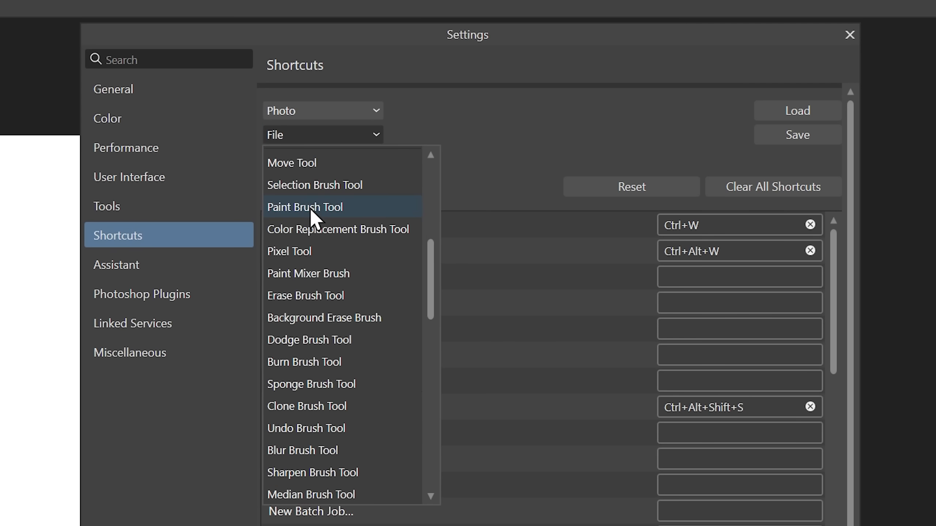
pyautogui.scroll(15, 354, 386)
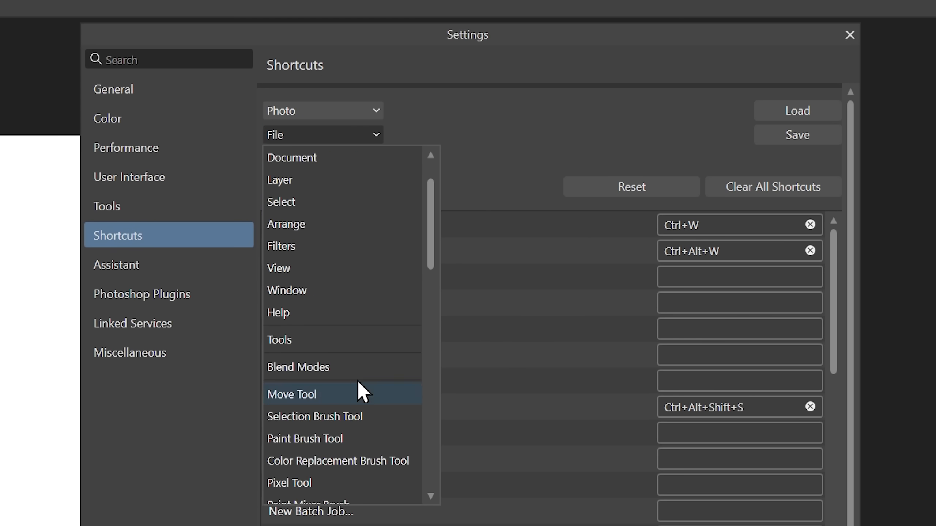
pyautogui.scroll(-7, 324, 236)
pyautogui.scroll(-7, 326, 240)
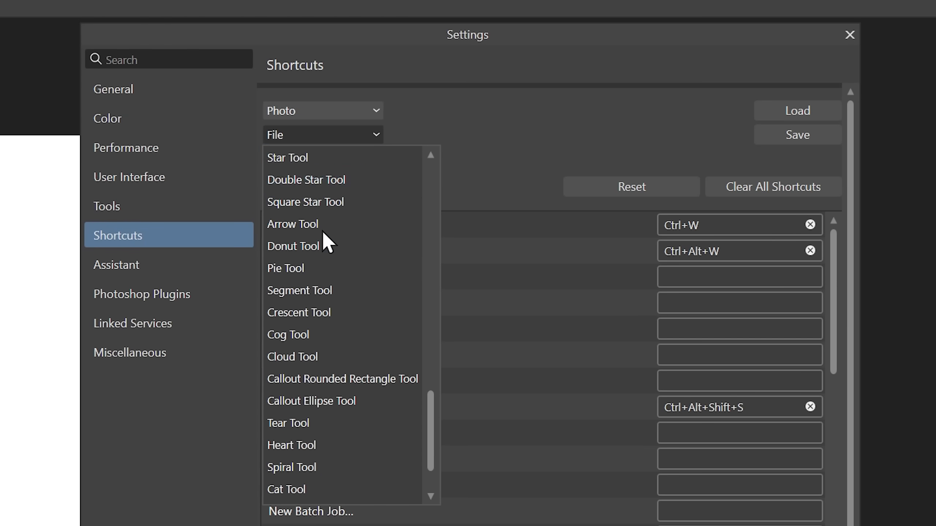
pyautogui.click(535, 137)
pyautogui.click(130, 352)
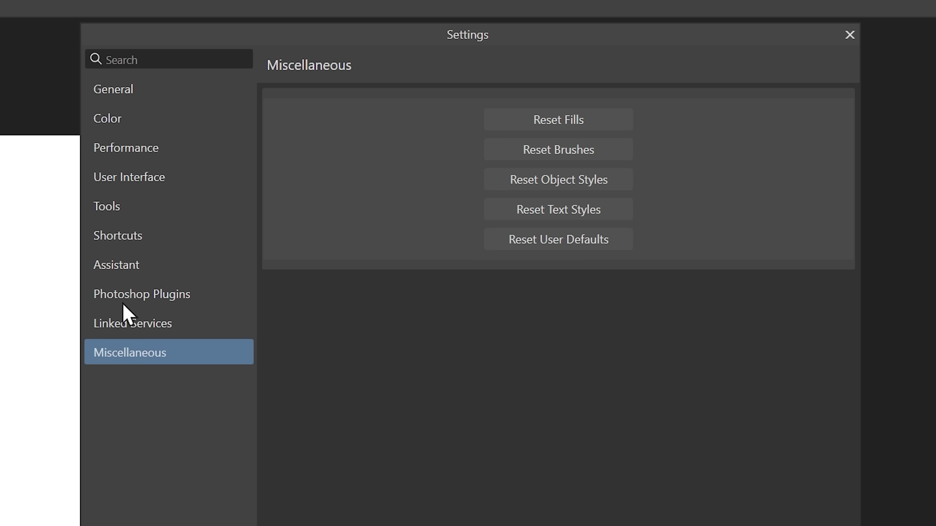
pyautogui.click(125, 238)
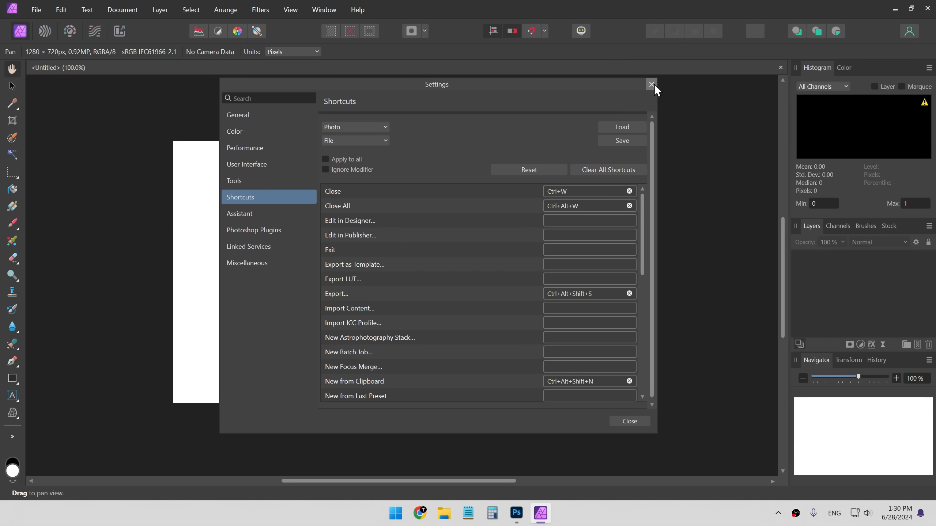
pyautogui.click(652, 85)
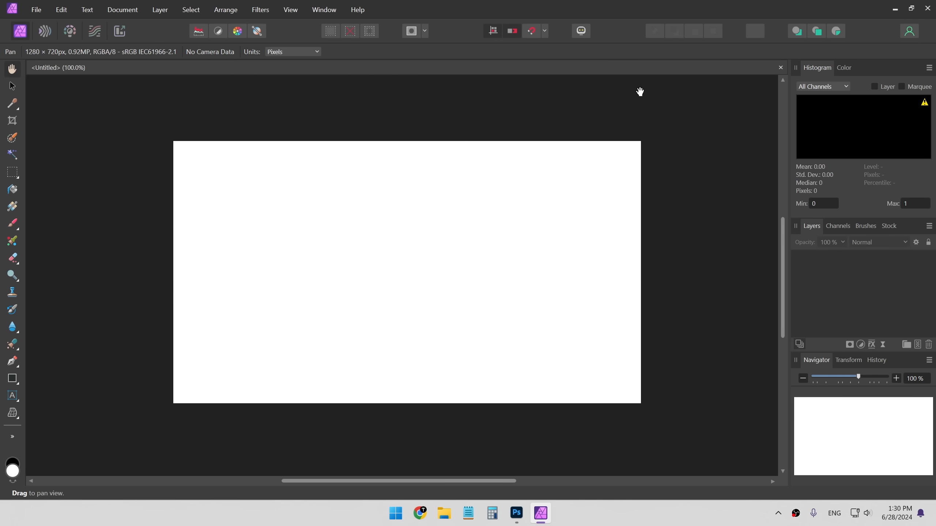
# - Close the Navigator panel group
pyautogui.moveTo(407, 319); pyautogui.dragTo(413, 292)
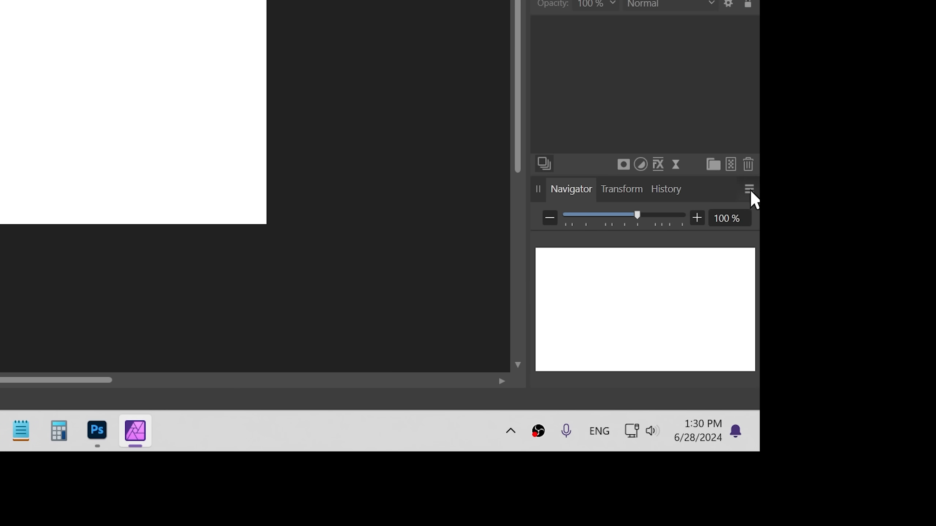
pyautogui.click(749, 190)
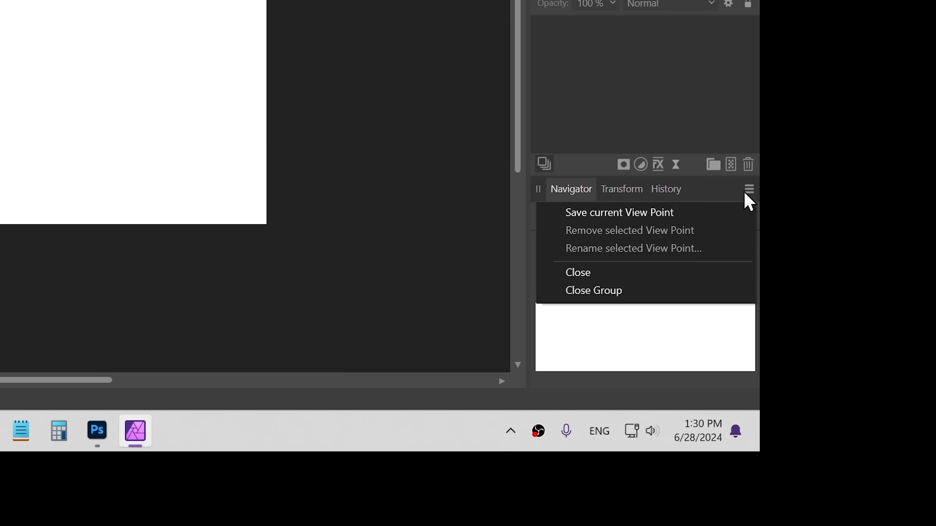
pyautogui.click(601, 292)
# - Open the Adjustment panel and dock it next to the Histogram and Color panels
pyautogui.click(324, 10)
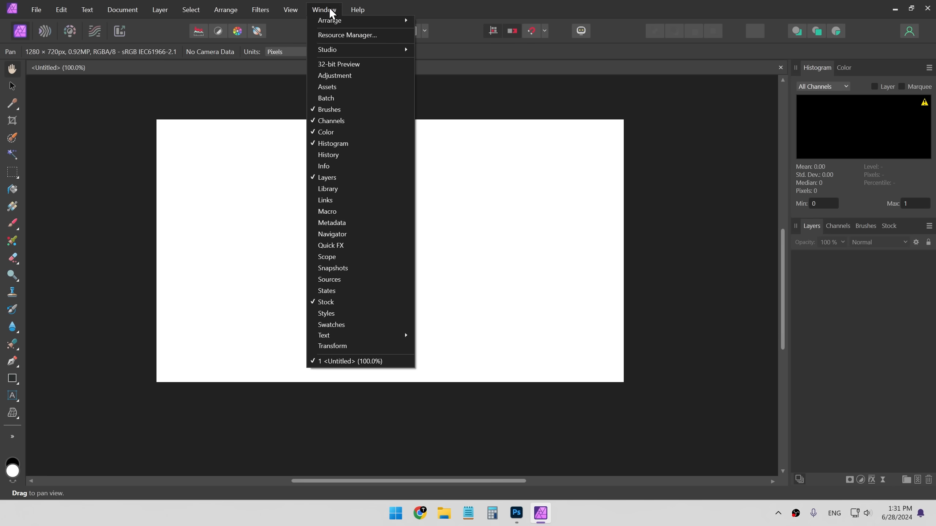
pyautogui.click(350, 76)
pyautogui.moveTo(877, 226); pyautogui.dragTo(841, 76)
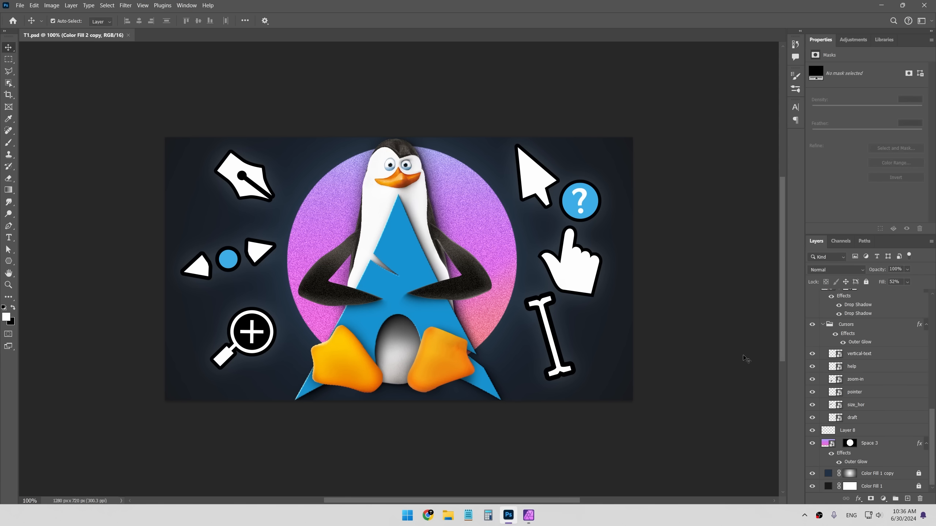
# - Inspect the locked Color Fill layers in Photoshop's Layers panel
pyautogui.click(828, 487)
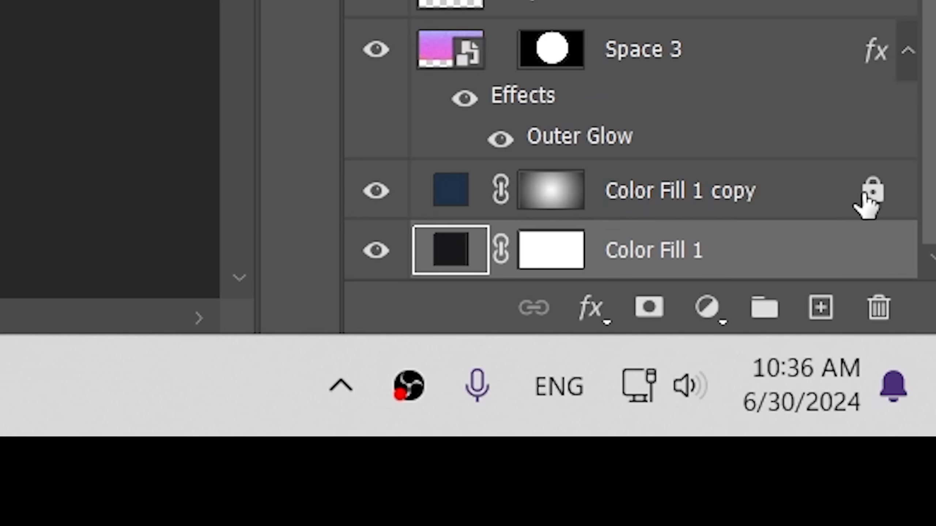
pyautogui.click(865, 197)
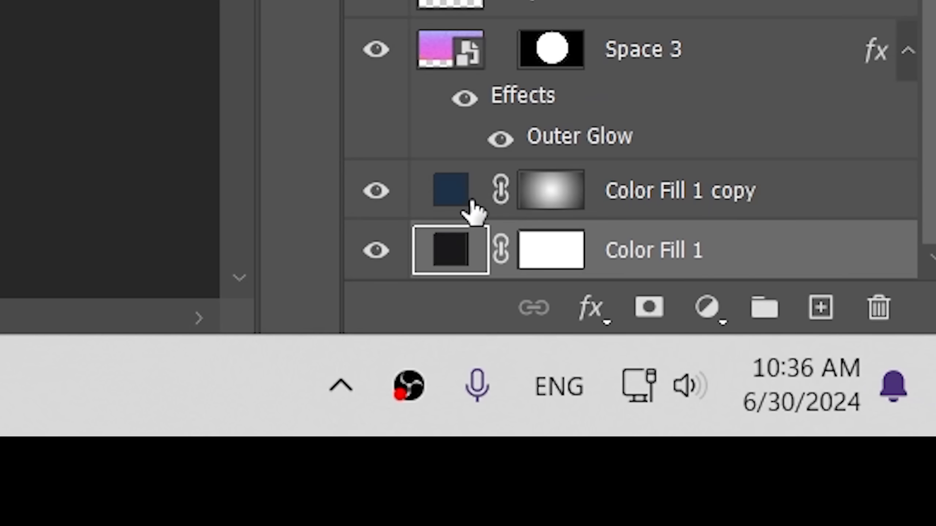
pyautogui.click(470, 202)
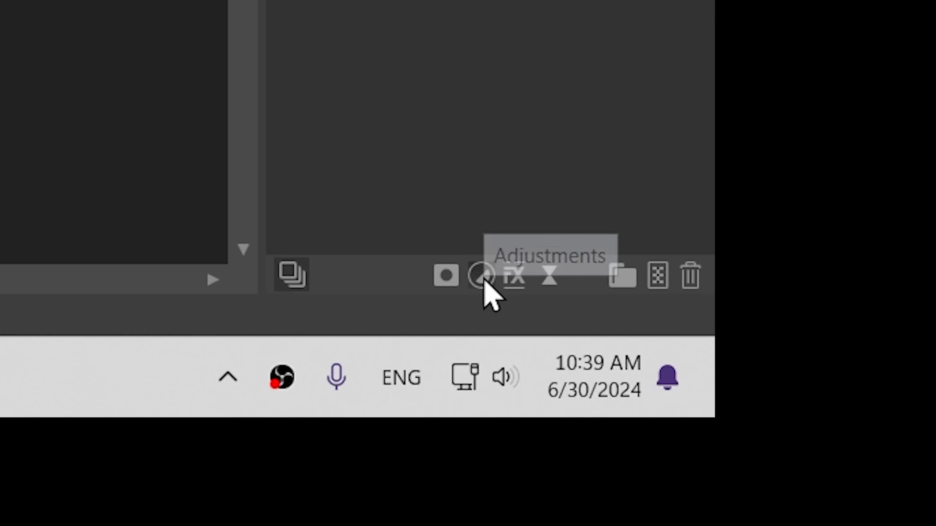
# - Try the Layers panel buttons, adding and deleting a group and a pixel layer
pyautogui.click(563, 475)
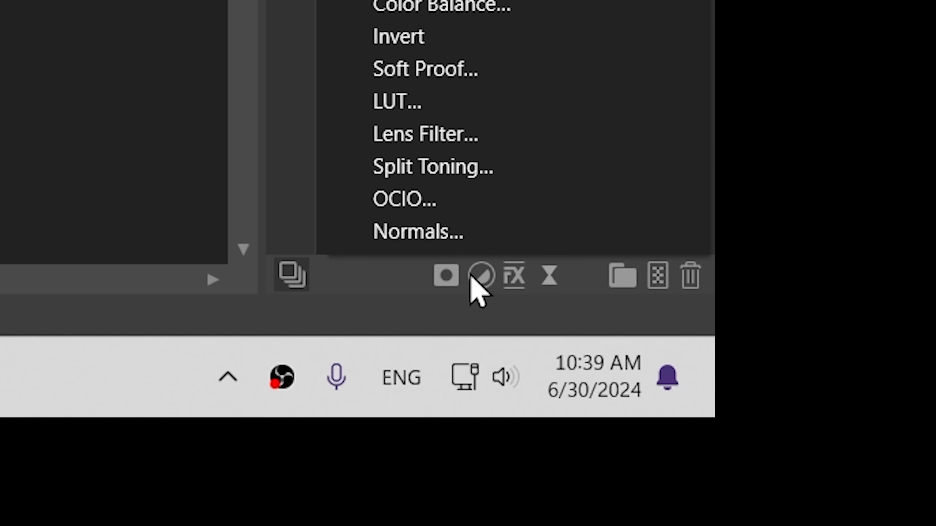
pyautogui.click(550, 275)
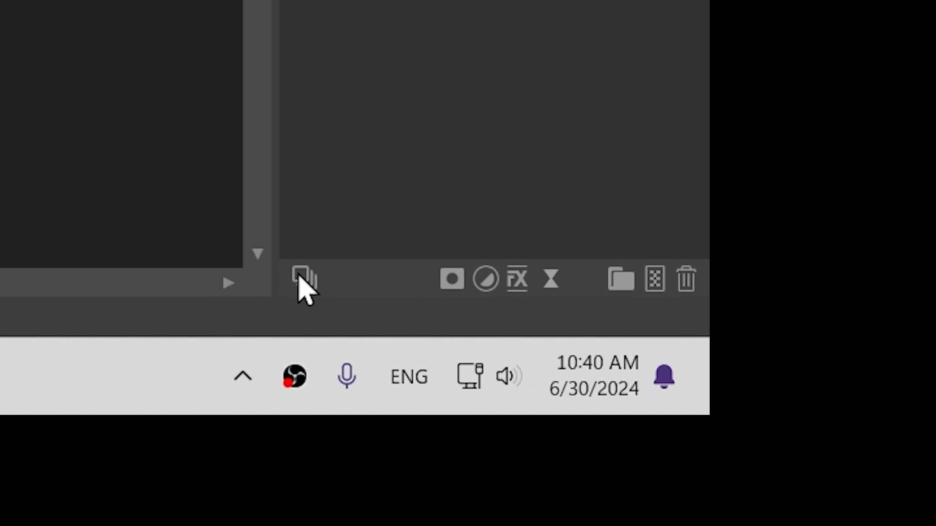
pyautogui.click(625, 281)
pyautogui.press('Delete')
pyautogui.click(656, 278)
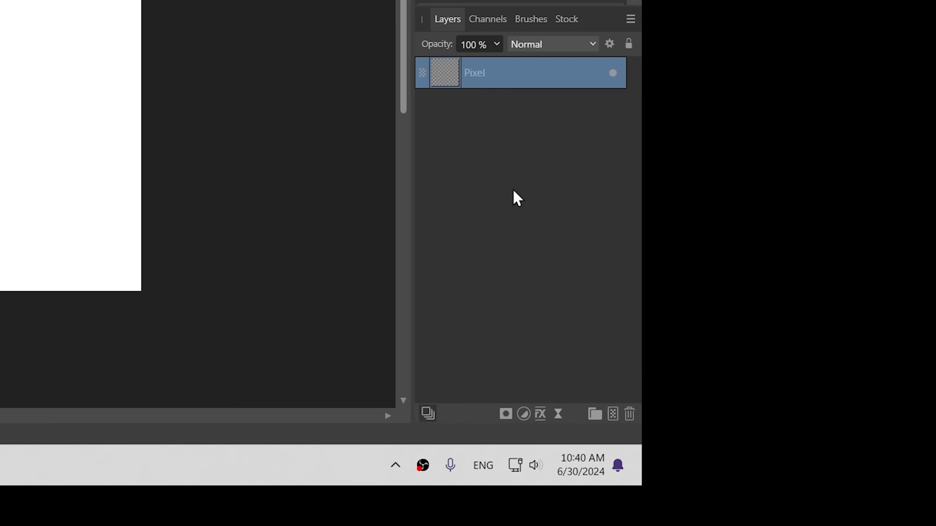
pyautogui.press('Delete')
# - Select the Paint Brush, add a new pixel layer and paint two black squiggle strokes on the canvas
pyautogui.press('b')
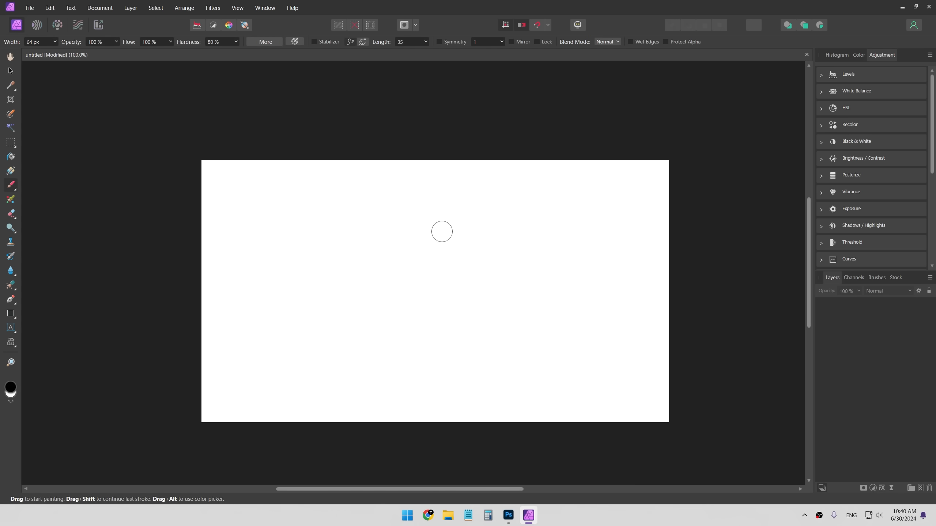
pyautogui.hotkey('ctrl', 'shift', 'n')
pyautogui.moveTo(369, 212); pyautogui.dragTo(441, 324)
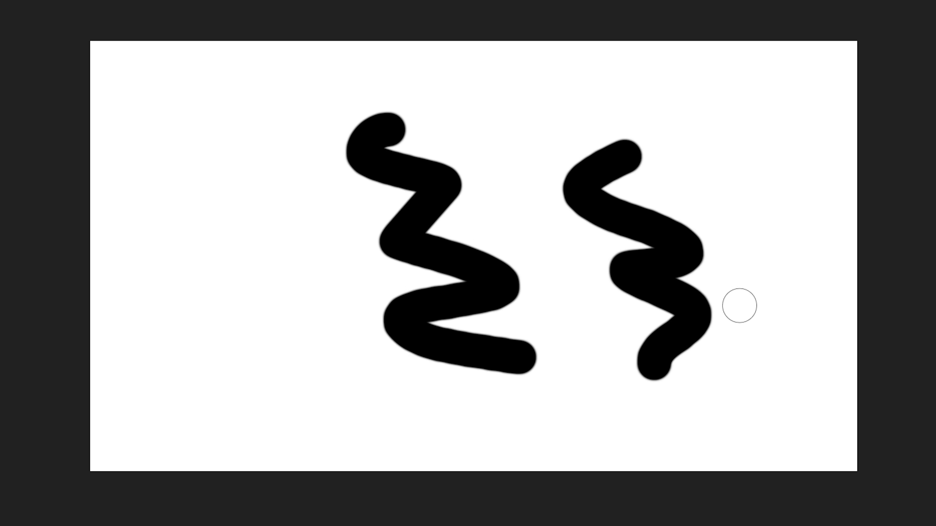
pyautogui.click(416, 242)
pyautogui.hotkey('ctrl', 'z')
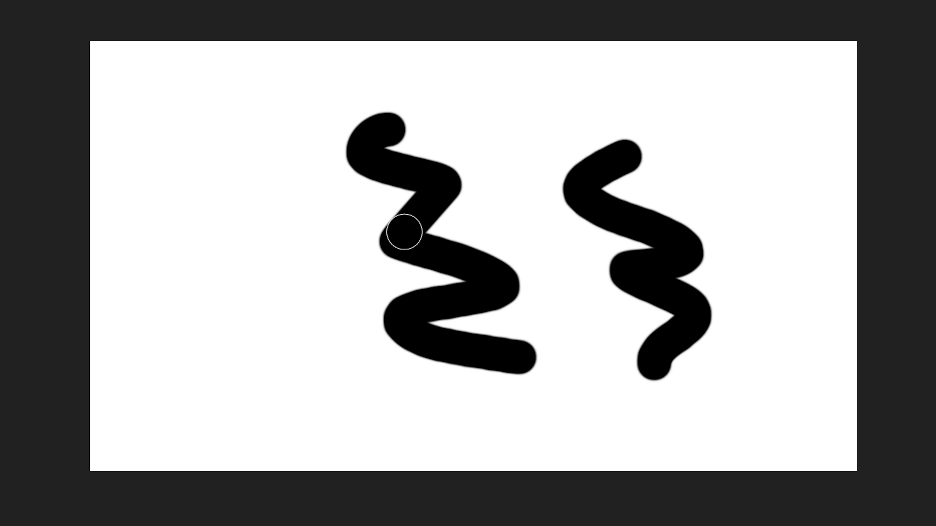
pyautogui.moveTo(483, 260)
pyautogui.mouseDown()
pyautogui.moveTo(351, 307)
pyautogui.moveTo(334, 284)
pyautogui.moveTo(371, 317)
pyautogui.moveTo(334, 309)
pyautogui.moveTo(338, 333)
pyautogui.mouseUp()
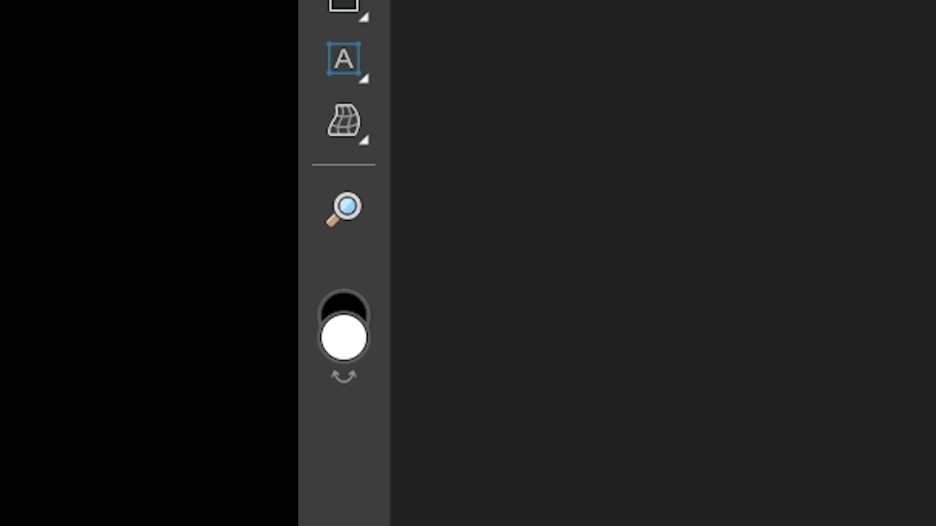
# - Try painting dots and straight brush lines across the canvas, undoing each attempt
pyautogui.press('x')
pyautogui.press('x')
pyautogui.press('x')
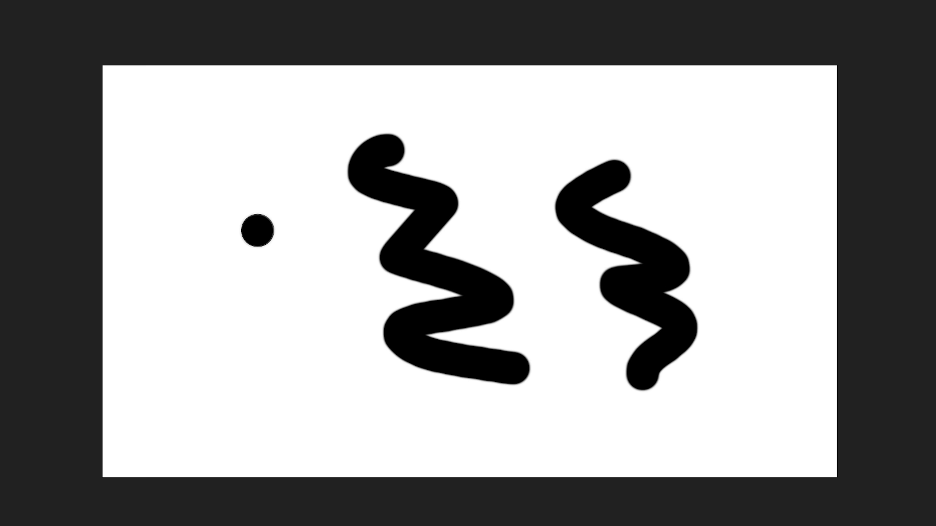
pyautogui.hotkey('ctrl', 'z')
pyautogui.keyDown('shift'); pyautogui.click(243, 233); pyautogui.keyUp('shift')
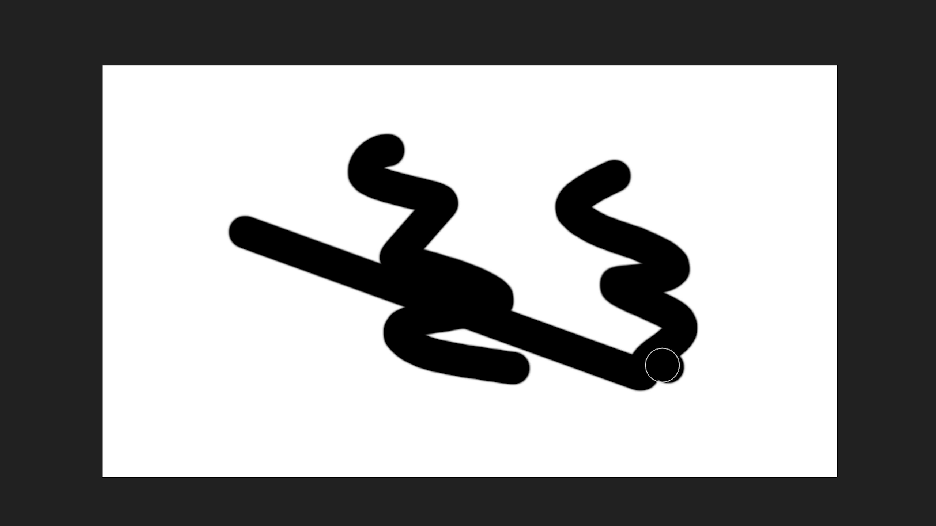
pyautogui.hotkey('ctrl', 'z')
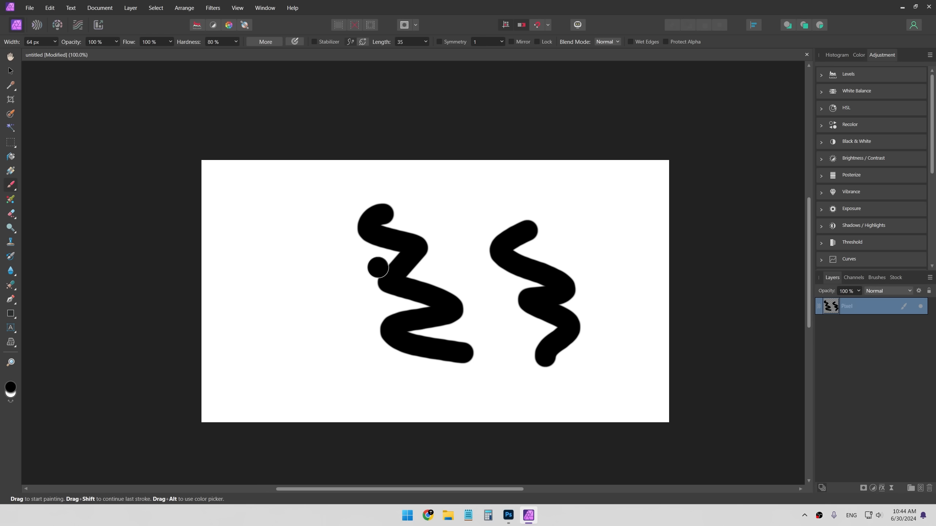
pyautogui.moveTo(227, 169)
pyautogui.mouseDown()
pyautogui.moveTo(593, 169)
pyautogui.moveTo(821, 188)
pyautogui.moveTo(105, 233)
pyautogui.moveTo(674, 258)
pyautogui.mouseUp()
pyautogui.click(653, 363)
pyautogui.hotkey('ctrl', 'z')
pyautogui.hotkey('ctrl', 'z')
# - Accept the Pexels stock terms, search the stock panel for cow and place a cow photo on the canvas
pyautogui.click(853, 277)
pyautogui.click(557, 124)
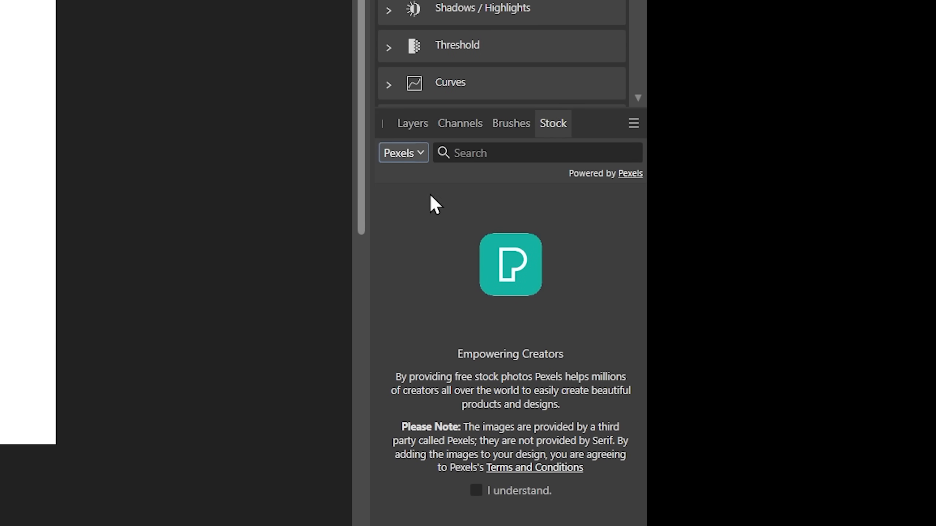
pyautogui.click(475, 490)
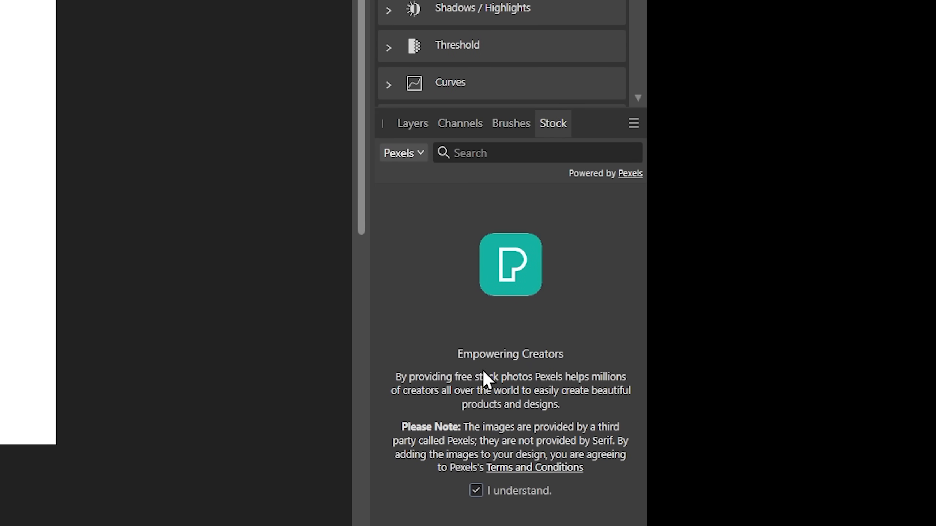
pyautogui.click(476, 151)
pyautogui.write('cow')
pyautogui.press('Return')
pyautogui.moveTo(579, 309); pyautogui.dragTo(436, 272)
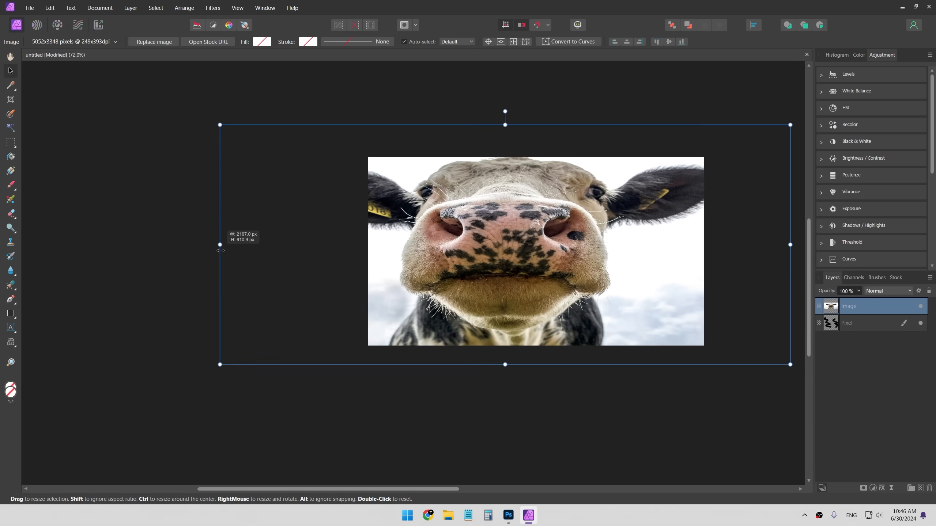
pyautogui.moveTo(220, 245); pyautogui.dragTo(217, 245)
pyautogui.moveTo(595, 275); pyautogui.dragTo(620, 288)
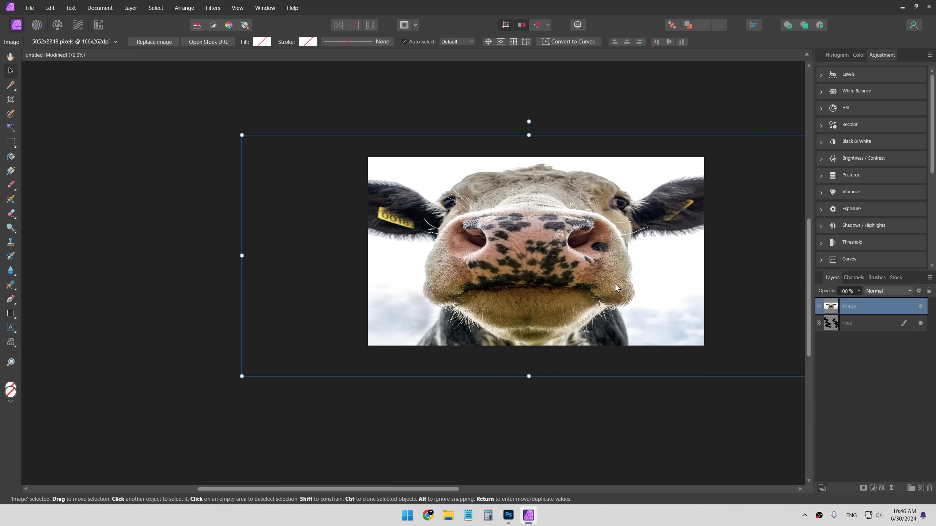
pyautogui.press('Return')
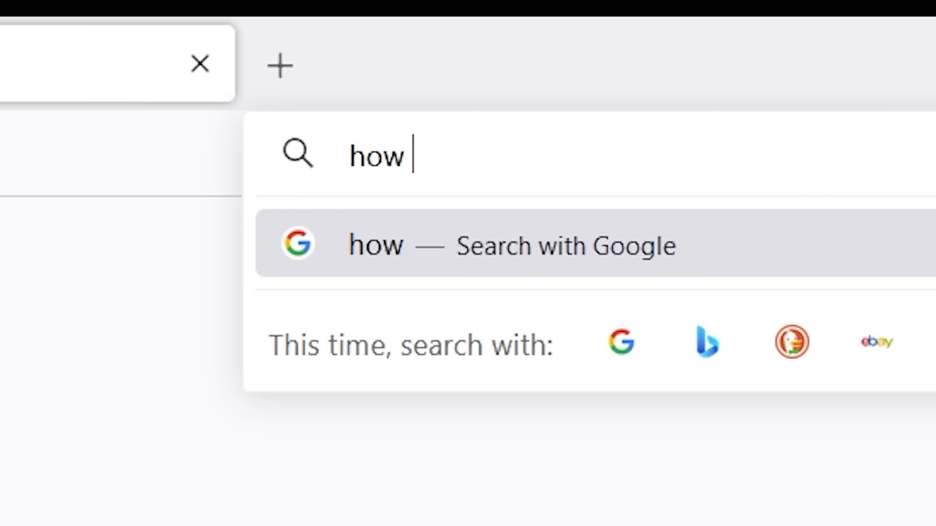
# - Switch to the browser and search the web for how to add a solid color in Affinity Photo
pyautogui.write('to add solic col')
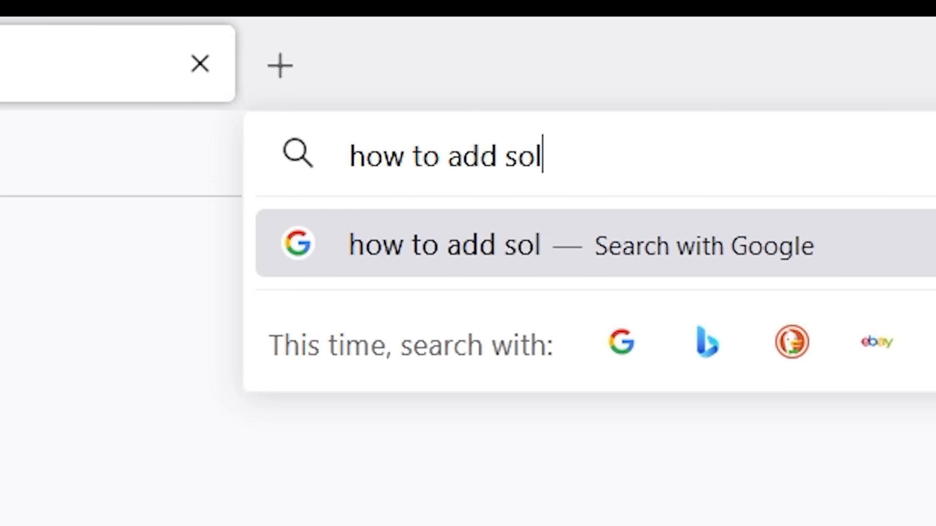
pyautogui.write('or affility pho')
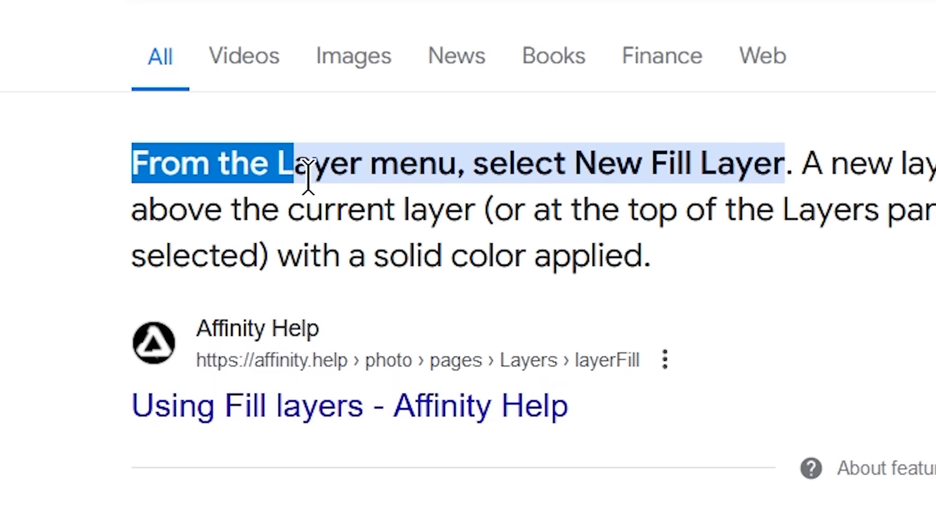
pyautogui.moveTo(309, 176); pyautogui.dragTo(779, 179)
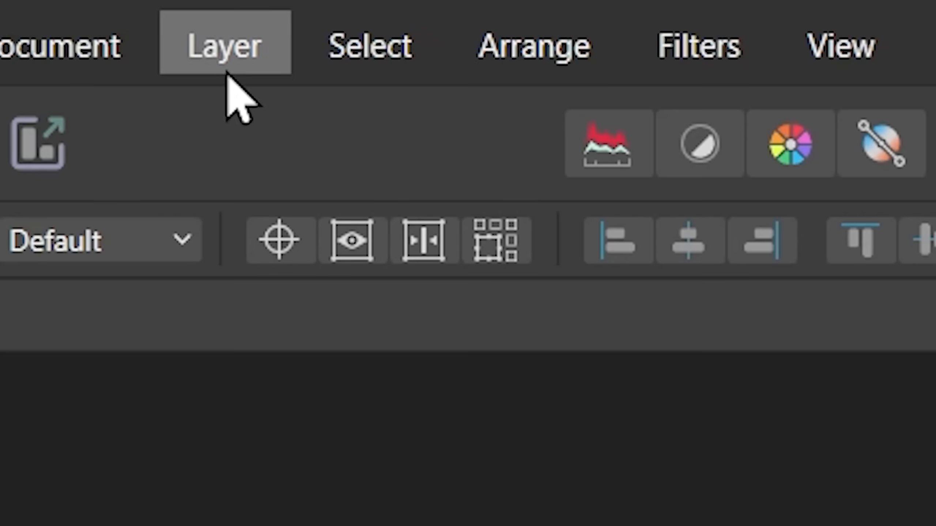
# - Add a new Fill Layer from the Layer menu and select it
pyautogui.click(228, 79)
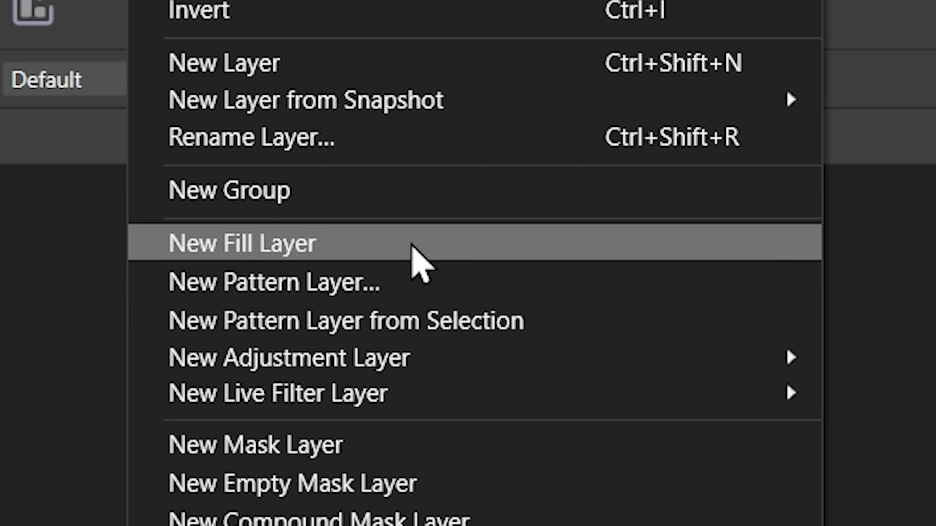
pyautogui.click(412, 245)
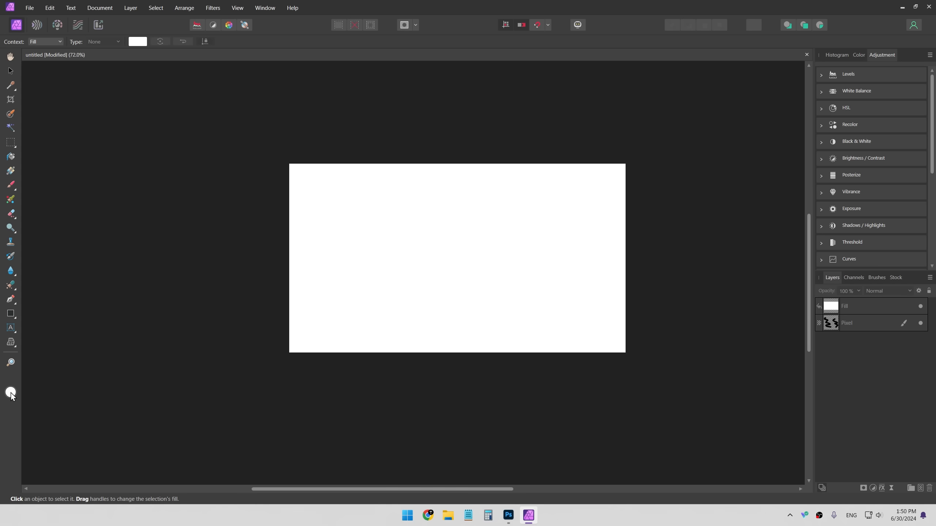
pyautogui.click(836, 310)
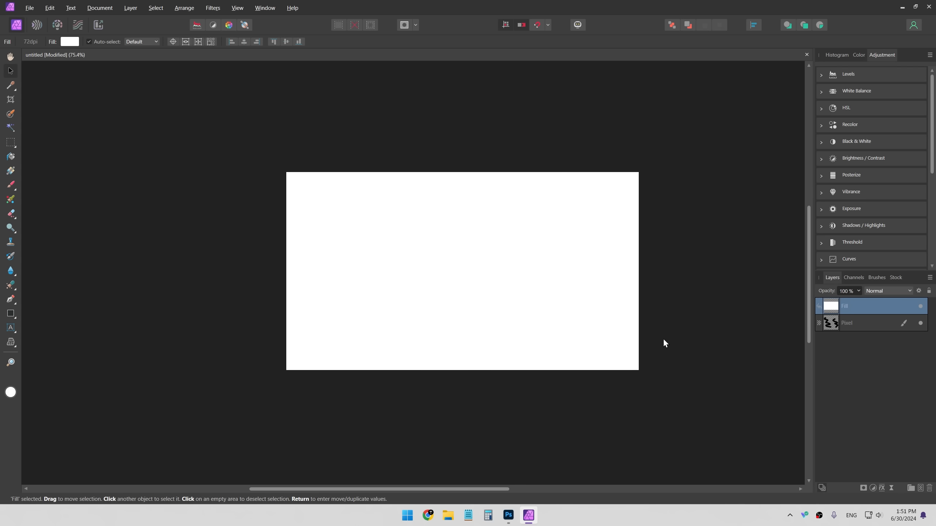
# - Switch to Photoshop and open the Color Fill 1 copy layer's color picker to copy its hex value 1d3149
pyautogui.hotkey('alt', 'Tab')
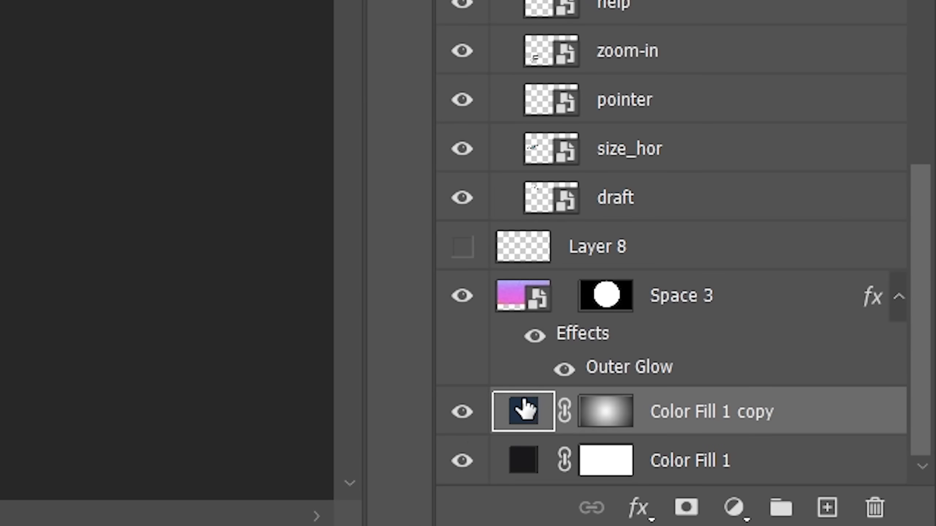
pyautogui.doubleClick(516, 424)
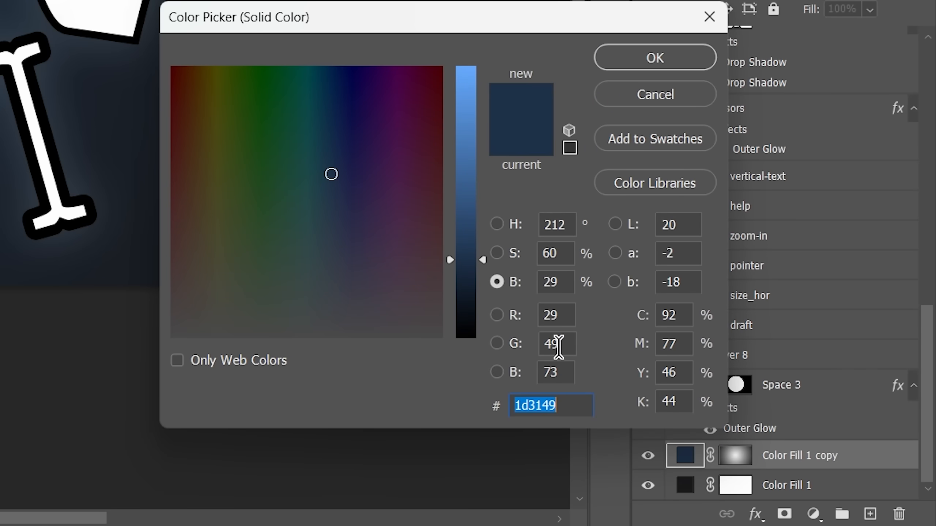
pyautogui.moveTo(466, 260); pyautogui.dragTo(464, 136)
pyautogui.click(634, 101)
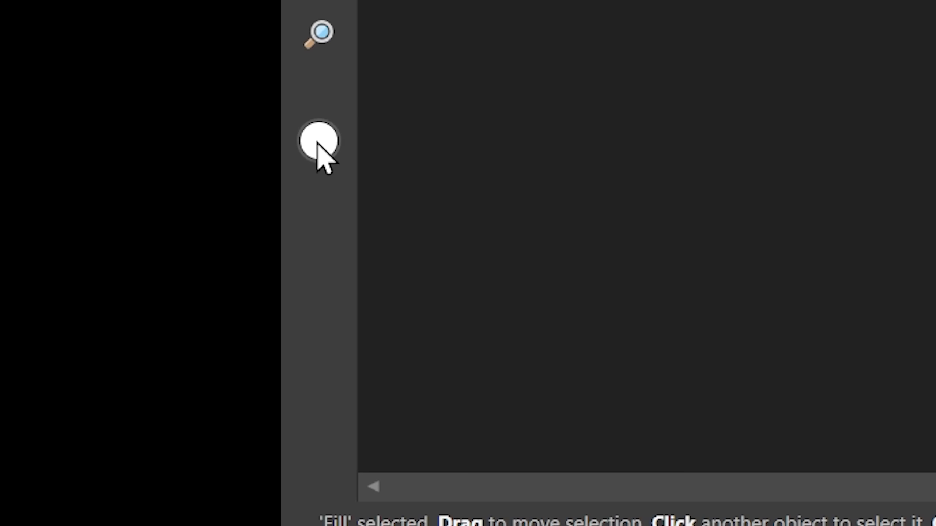
# - Set the primary colour to hex 1D3149 in the Color Chooser and close it
pyautogui.click(318, 143)
pyautogui.moveTo(456, 147); pyautogui.dragTo(108, 139)
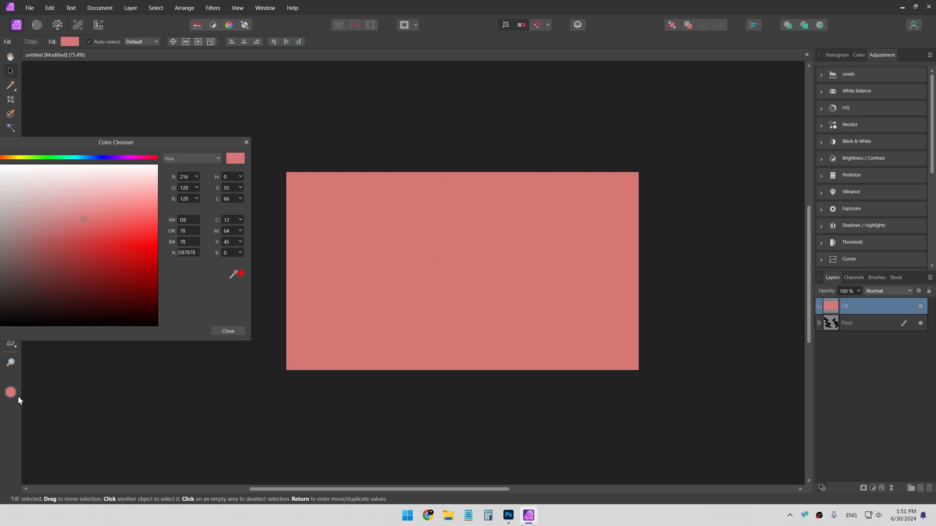
pyautogui.click(613, 149)
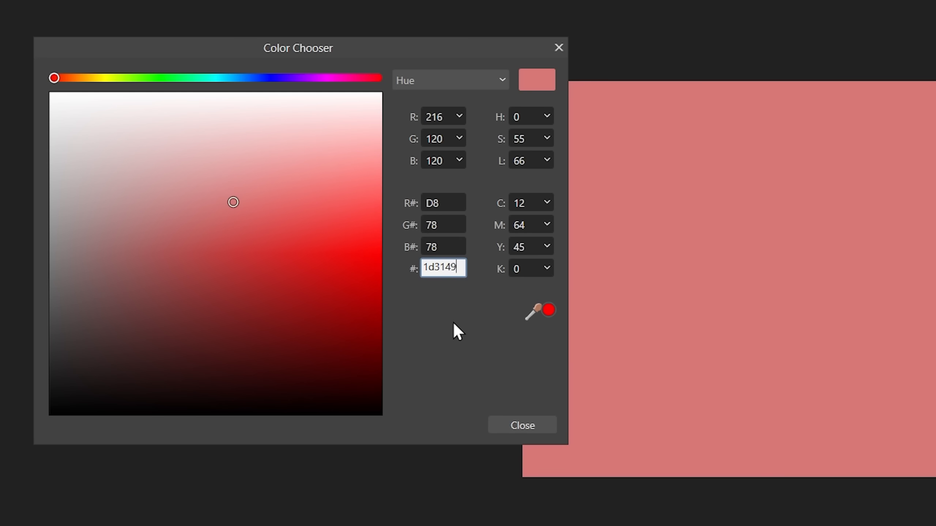
pyautogui.press('Return')
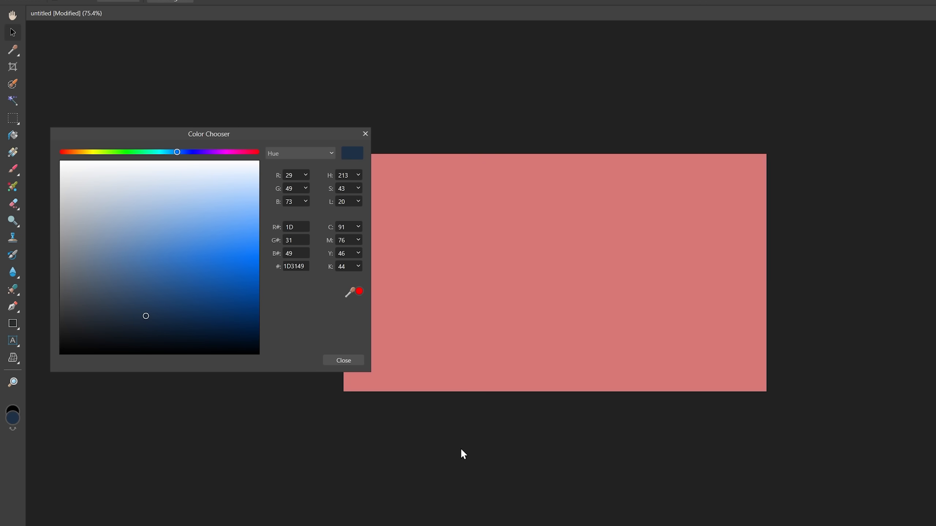
pyautogui.click(345, 361)
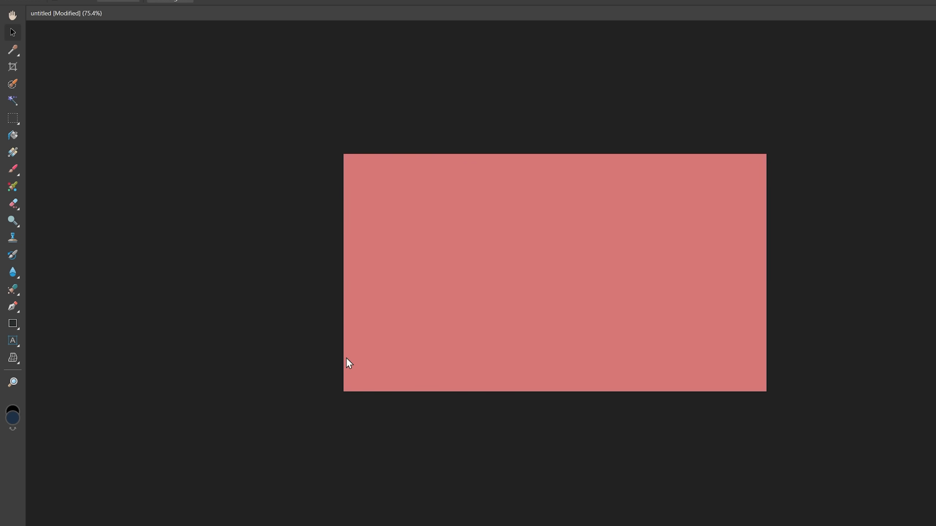
# - Set the Fill layer's fill colour to hex 1D3149
pyautogui.click(414, 209)
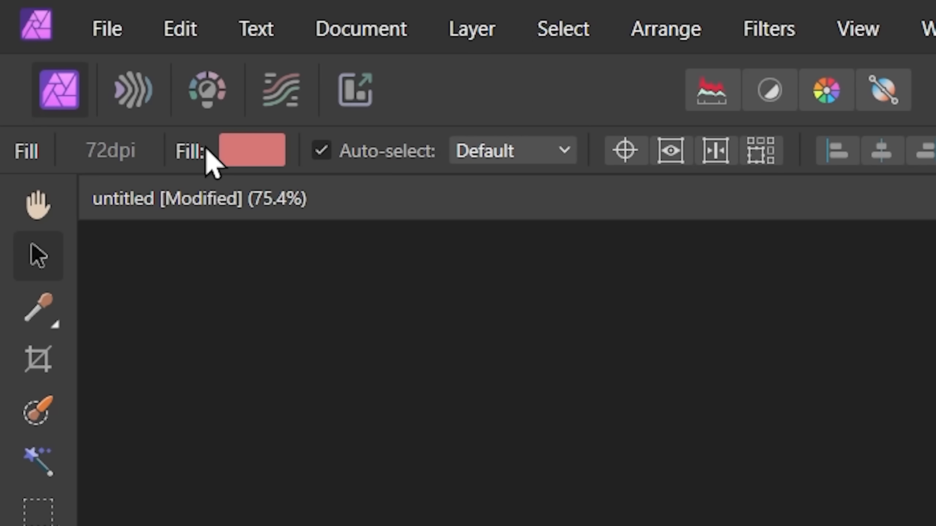
pyautogui.click(249, 151)
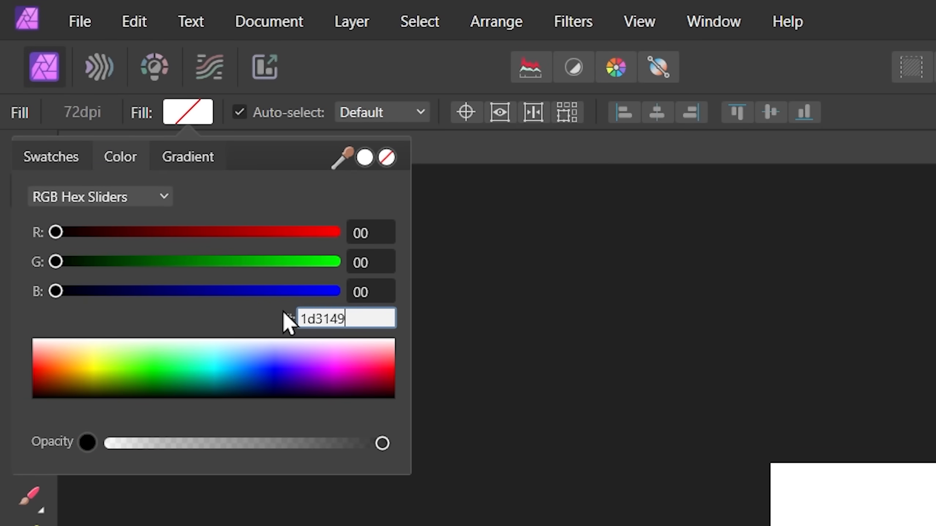
pyautogui.press('Return')
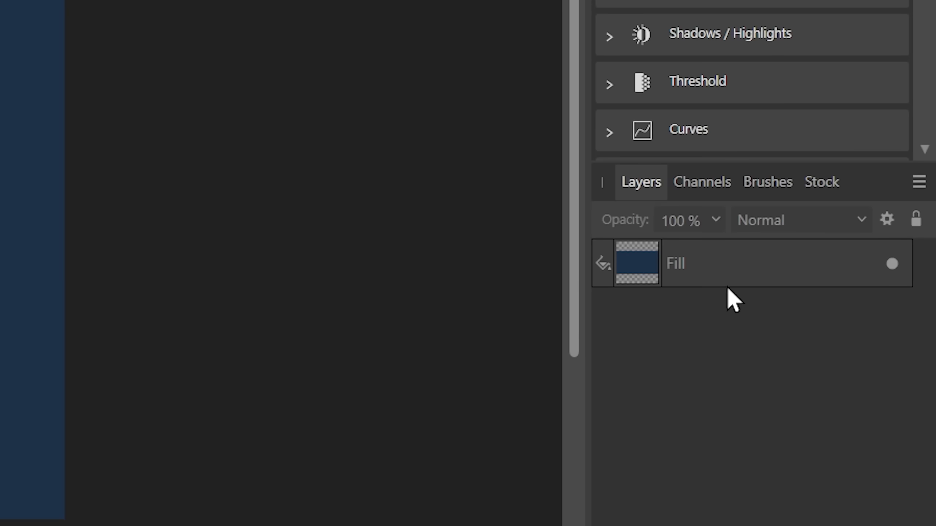
# - Duplicate the Fill layer in the Layers panel
pyautogui.moveTo(862, 313); pyautogui.dragTo(866, 337)
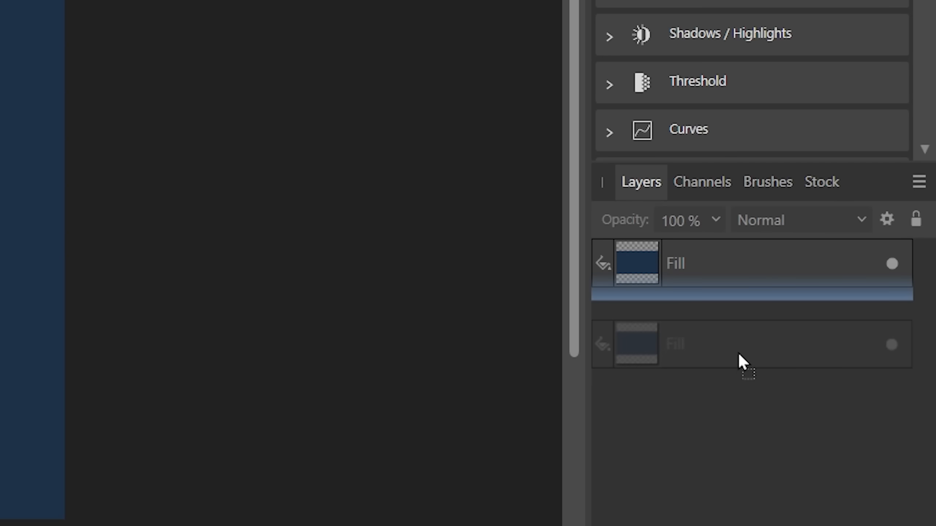
pyautogui.moveTo(739, 354); pyautogui.dragTo(738, 353)
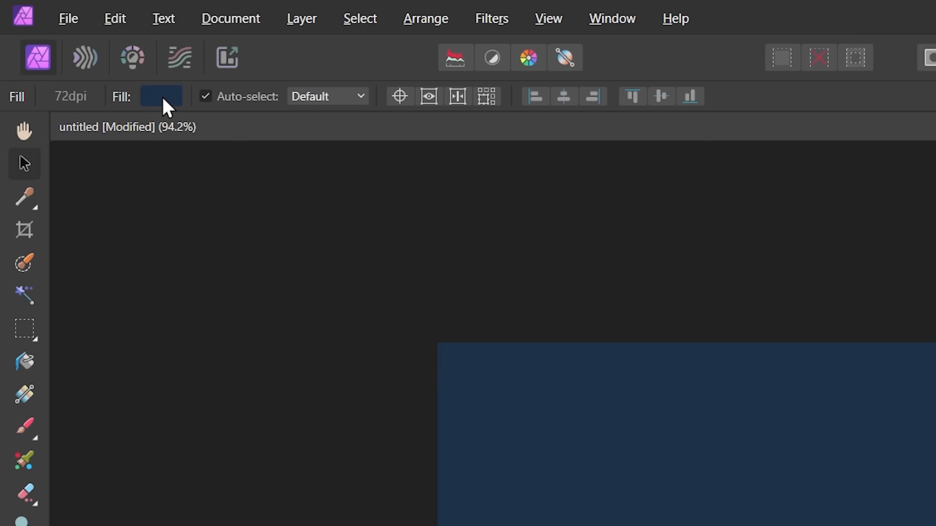
# - Set the lower Fill layer's fill colour to black, 000000
pyautogui.click(162, 98)
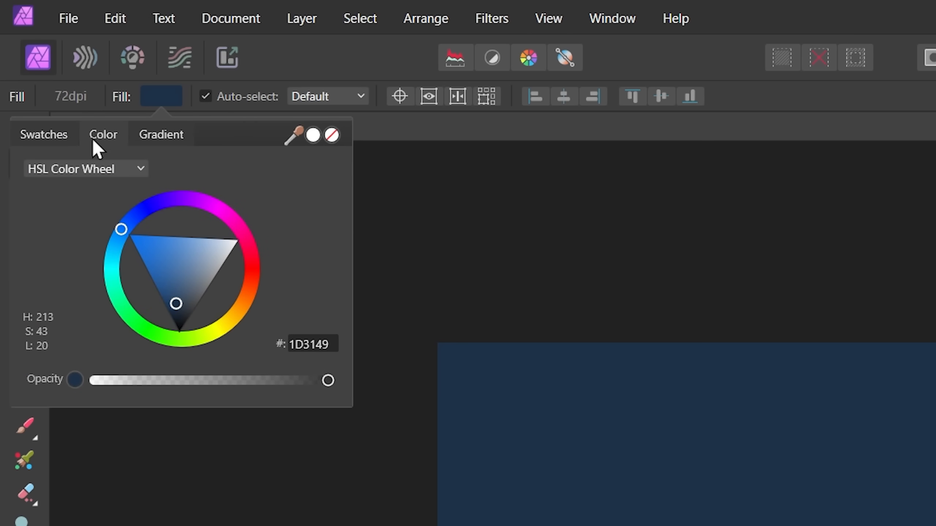
pyautogui.click(94, 169)
pyautogui.click(86, 215)
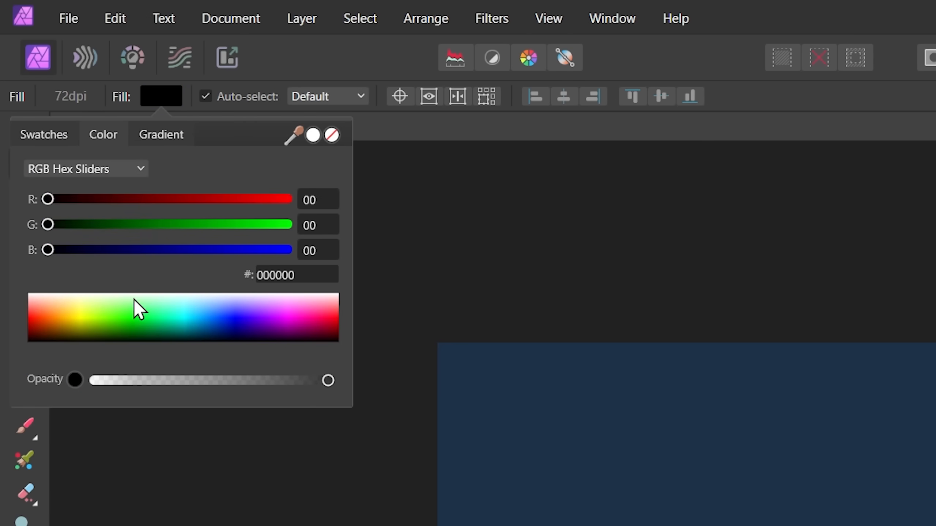
pyautogui.moveTo(134, 300); pyautogui.dragTo(0, 362)
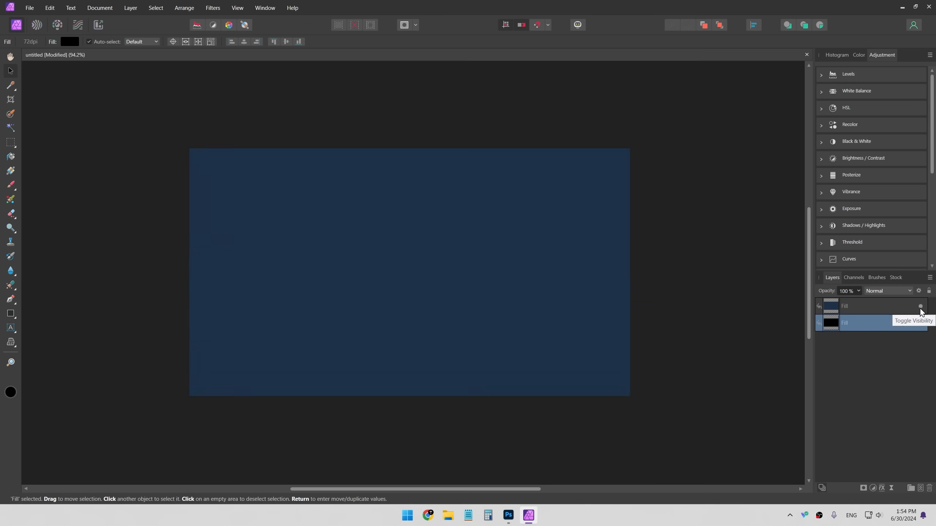
# - Toggle the top Fill layer's visibility off and back on to compare the fills
pyautogui.click(921, 308)
pyautogui.click(920, 308)
pyautogui.click(781, 298)
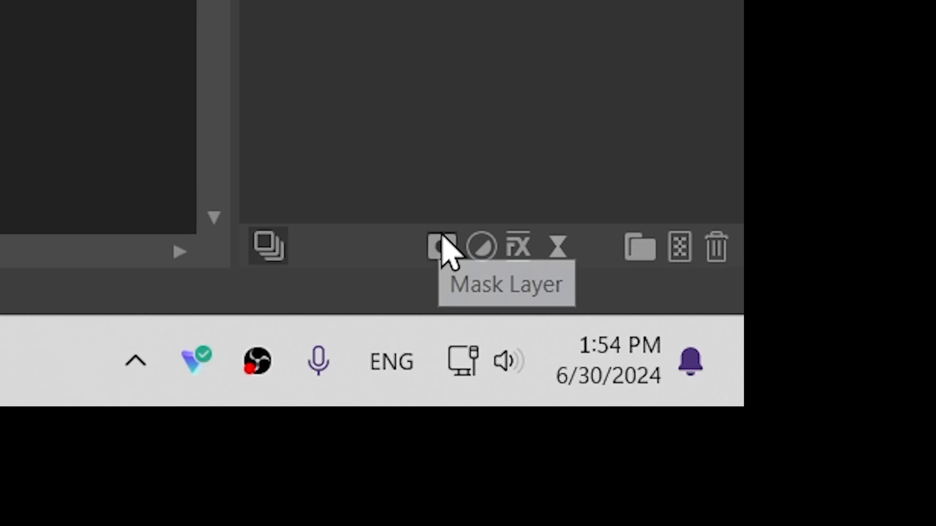
pyautogui.click(444, 247)
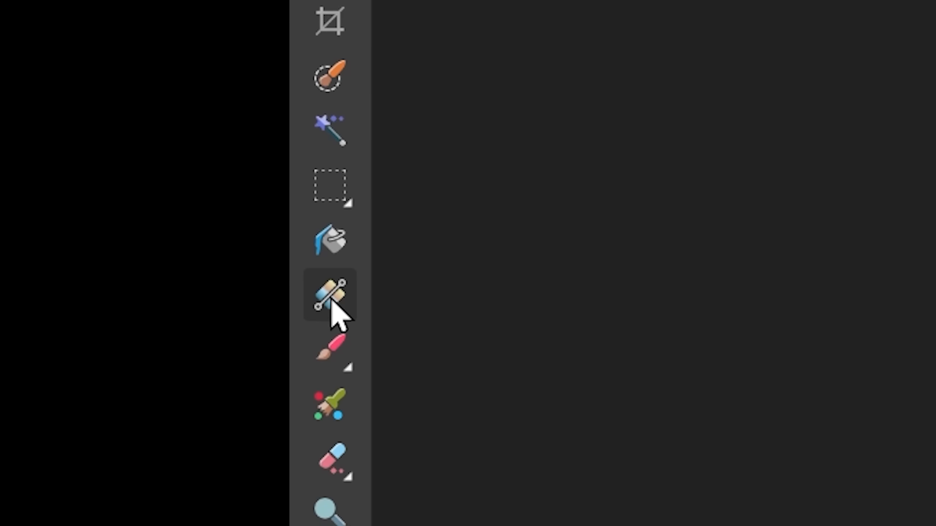
# - With the Gradient tool, set the fill type to Radial and reverse the gradient
pyautogui.click(330, 300)
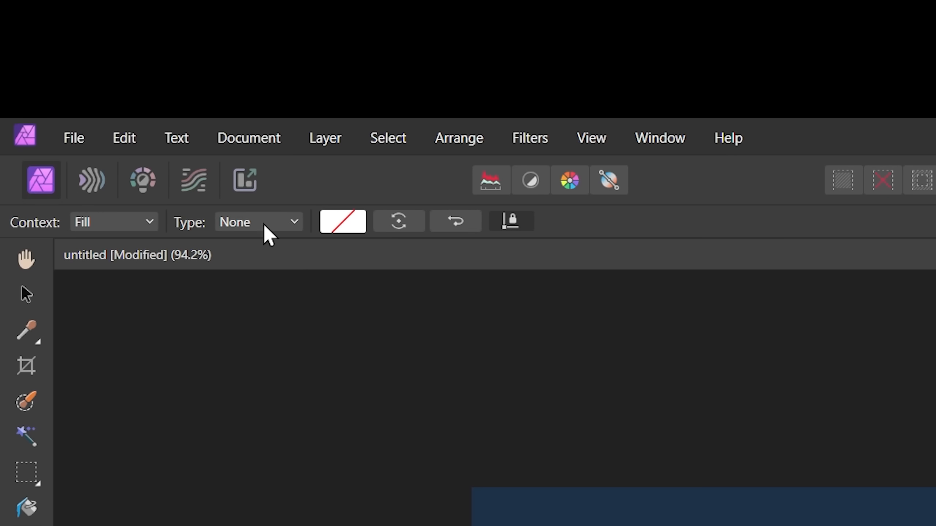
pyautogui.click(273, 223)
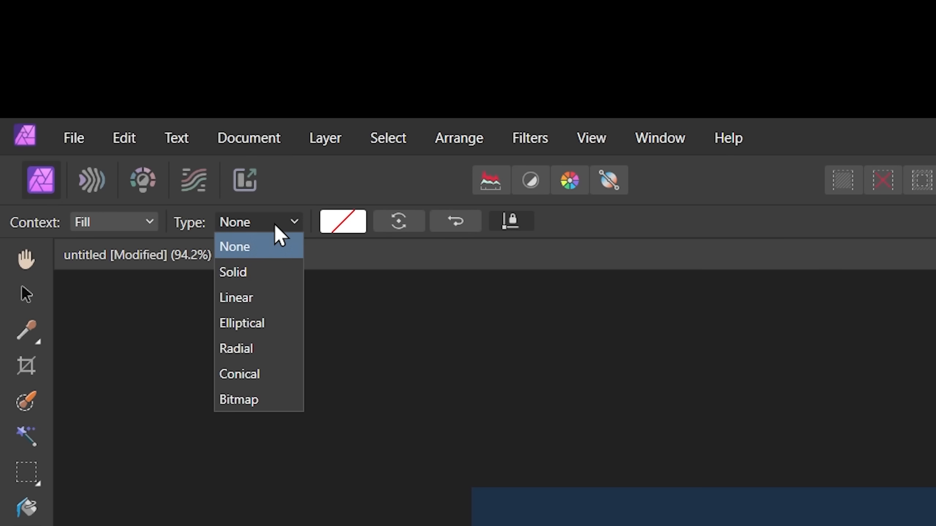
pyautogui.click(261, 348)
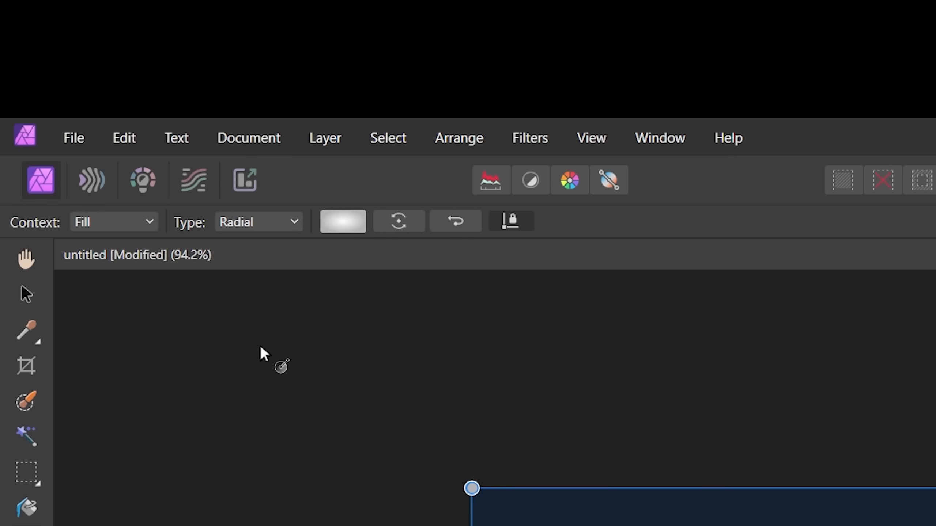
pyautogui.click(351, 220)
pyautogui.click(520, 321)
pyautogui.click(248, 423)
pyautogui.moveTo(254, 385); pyautogui.dragTo(76, 426)
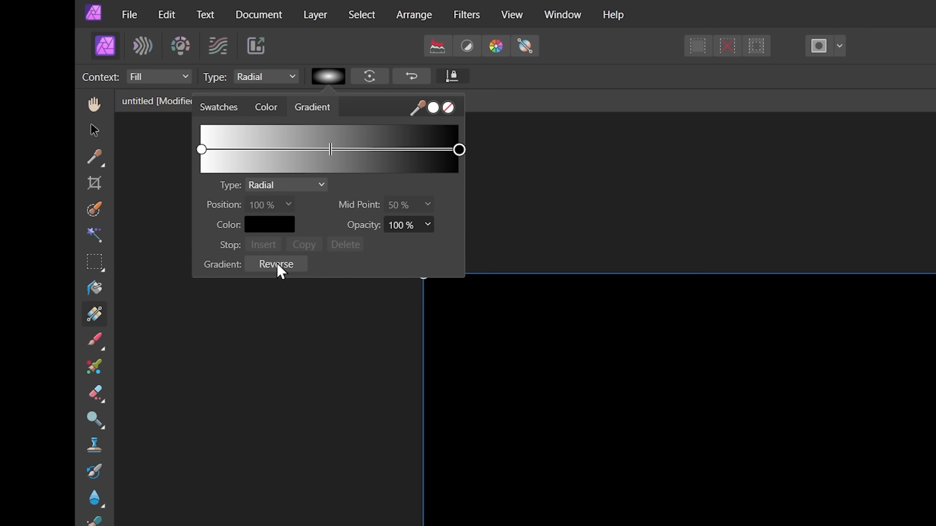
pyautogui.click(277, 264)
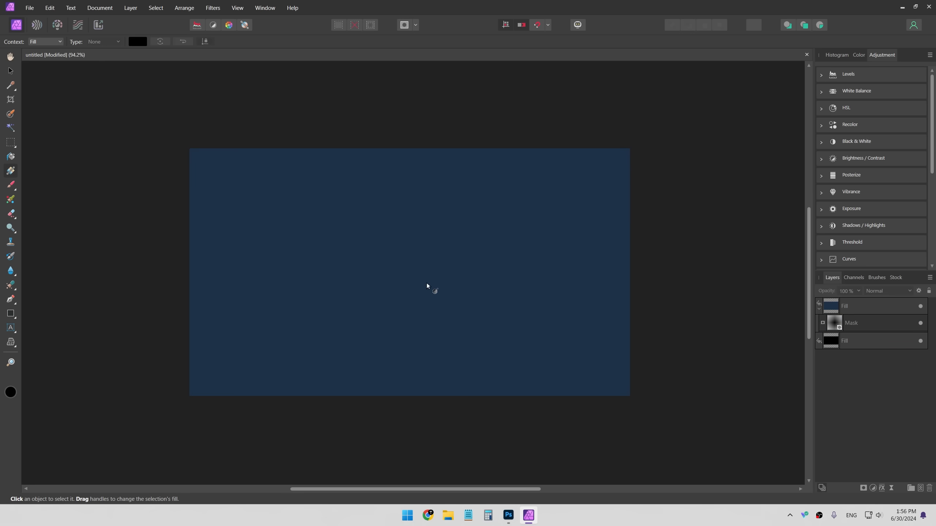
# - Undo the last two gradient changes and delete the mask layer from the top Fill layer
pyautogui.hotkey('ctrl', 'z')
pyautogui.hotkey('ctrl', 'z')
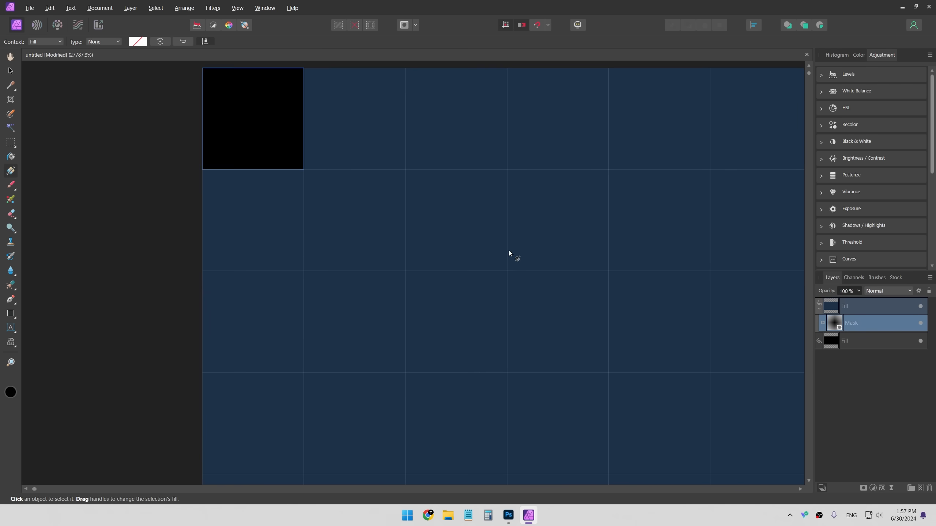
pyautogui.click(15, 70)
pyautogui.moveTo(373, 240); pyautogui.dragTo(389, 281)
pyautogui.press('Delete')
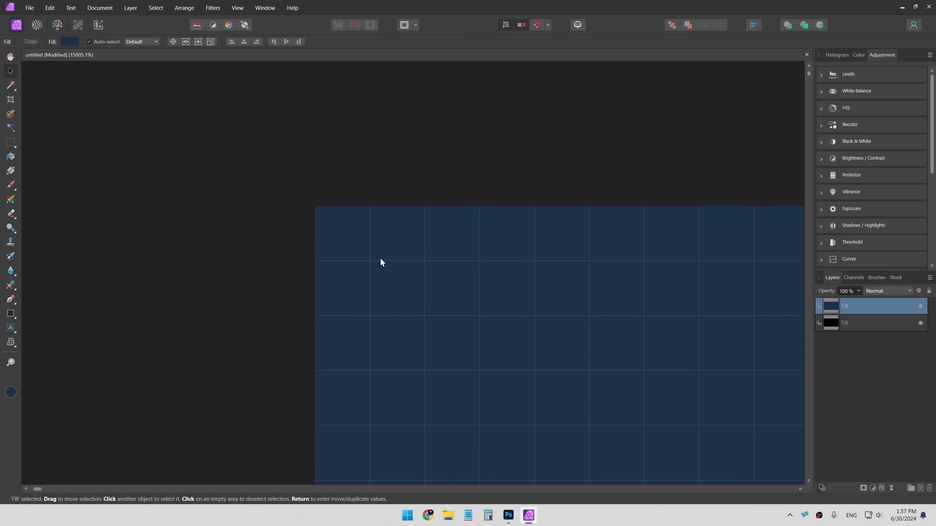
# - Add a new mask layer to the top Fill layer
pyautogui.hotkey('ctrl', '0')
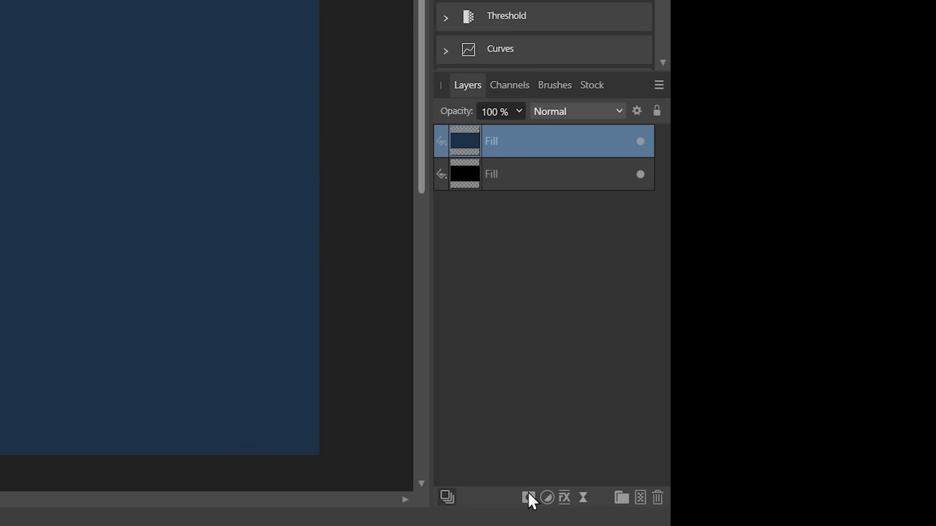
pyautogui.click(529, 495)
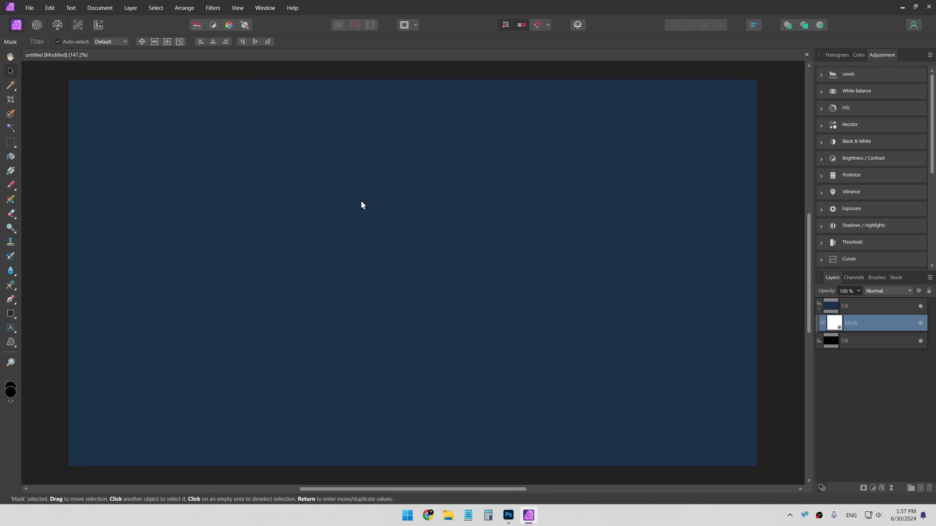
# - Try a radial gradient on the mask, setting its end stop colour to black
pyautogui.press('g')
pyautogui.moveTo(381, 274); pyautogui.dragTo(717, 274)
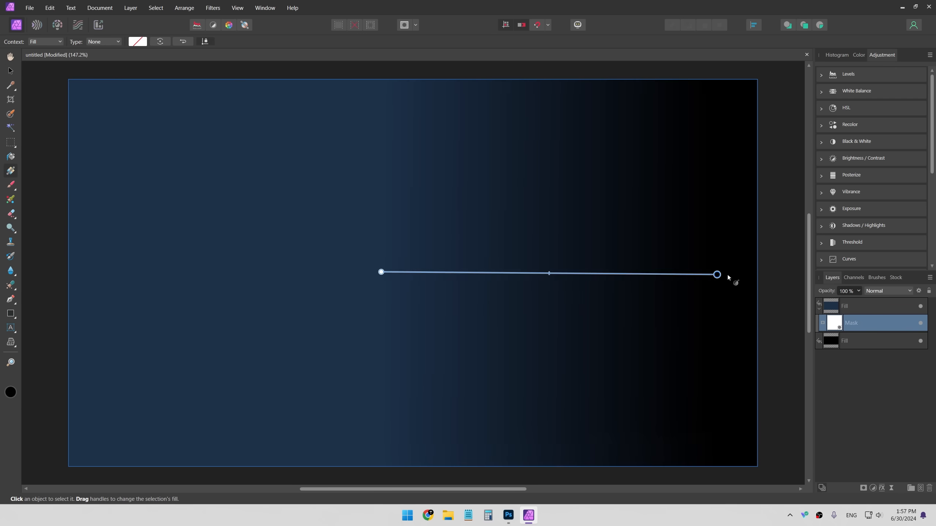
pyautogui.click(103, 41)
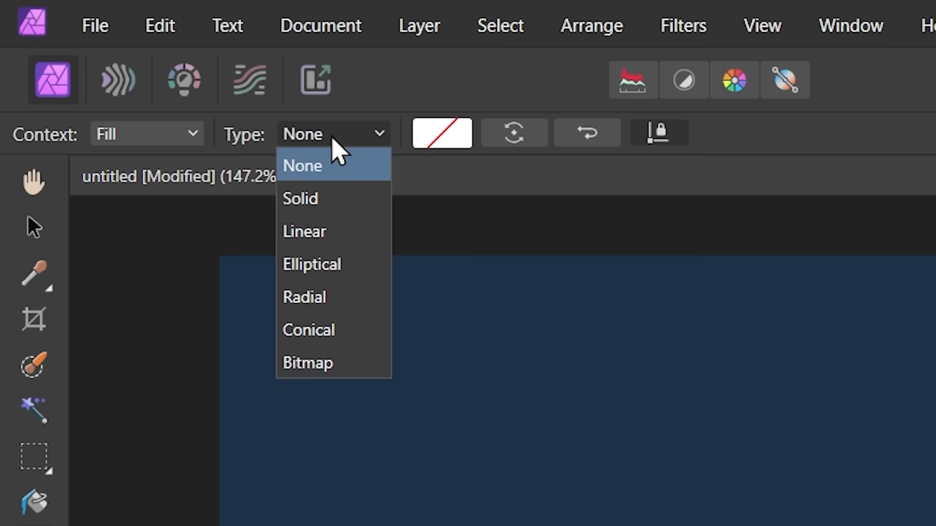
pyautogui.click(334, 299)
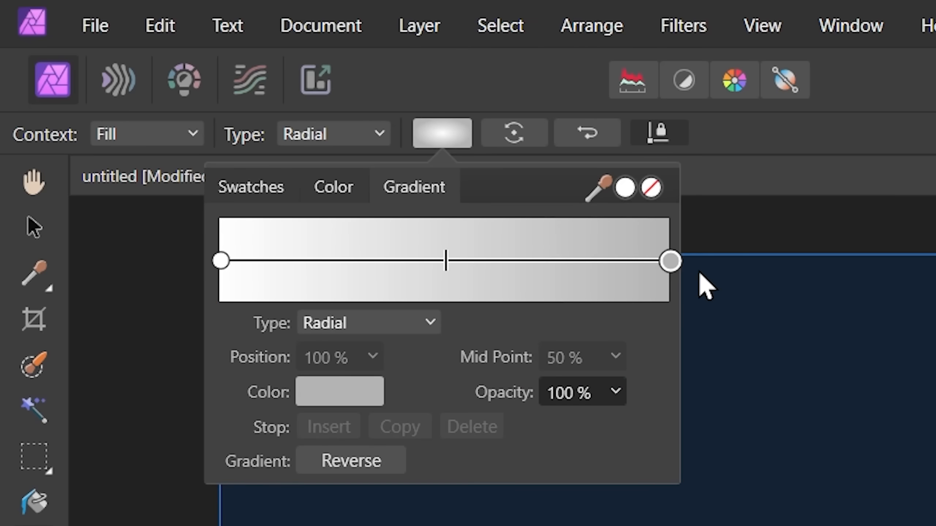
pyautogui.click(334, 389)
pyautogui.click(513, 525)
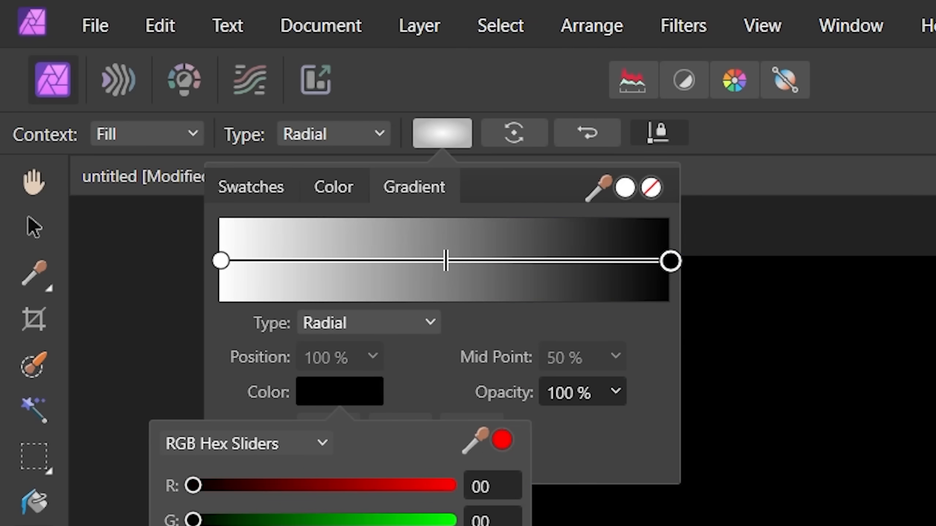
pyautogui.click(586, 446)
pyautogui.click(449, 263)
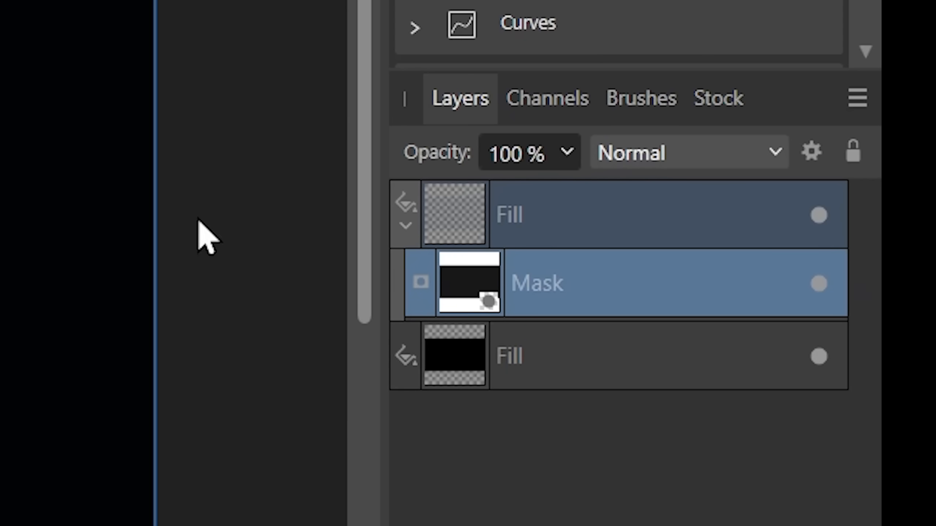
# - Draw a horizontal gradient on the mask from the canvas centre to its right edge
pyautogui.moveTo(1, 236); pyautogui.dragTo(2, 265)
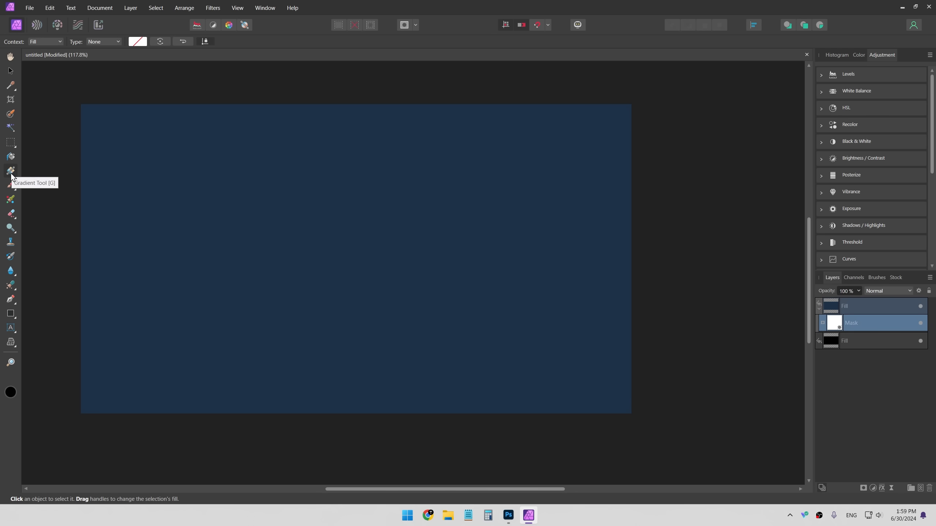
pyautogui.moveTo(227, 232); pyautogui.dragTo(557, 208)
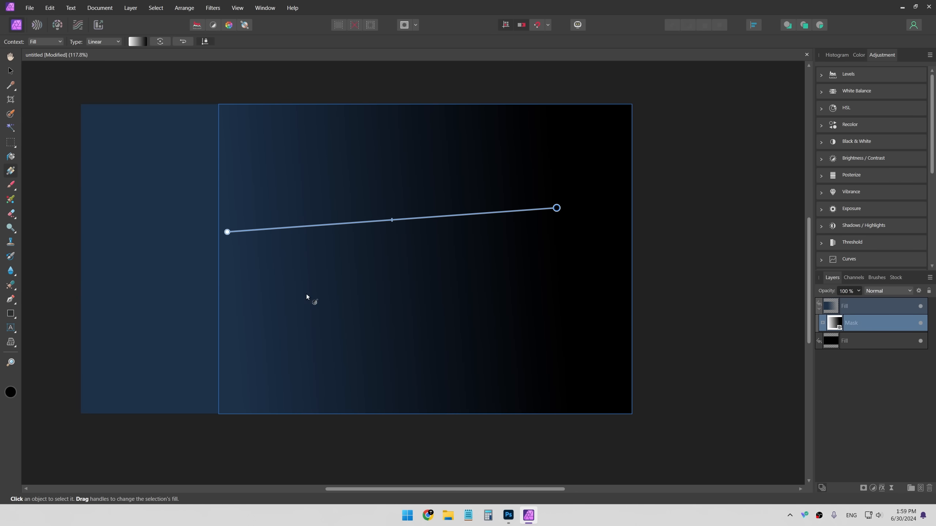
pyautogui.moveTo(324, 247); pyautogui.dragTo(623, 247)
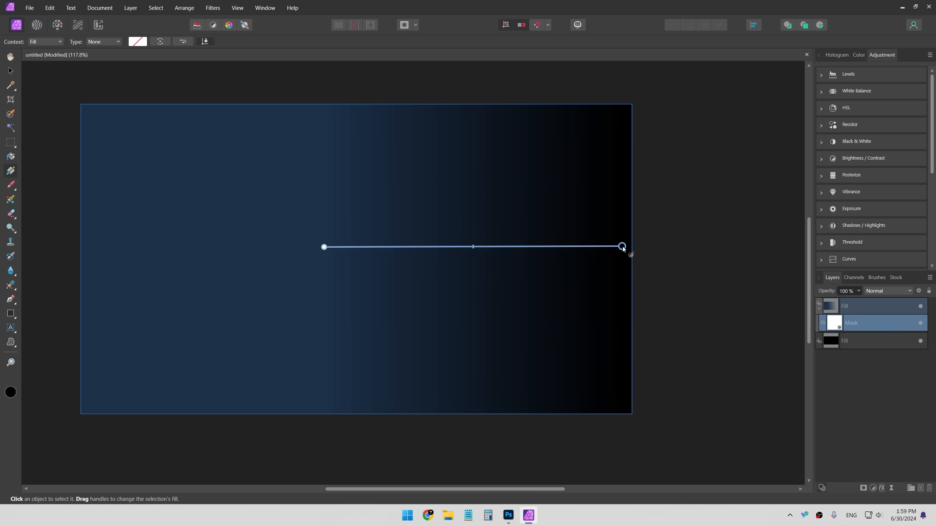
# - Change the mask gradient type to Radial and nudge its centre point to create a vignette
pyautogui.click(103, 42)
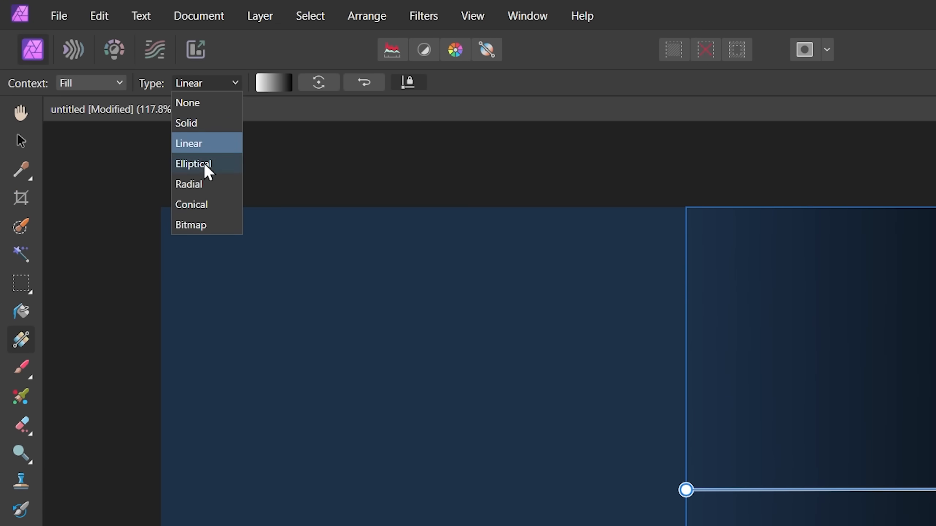
pyautogui.click(203, 183)
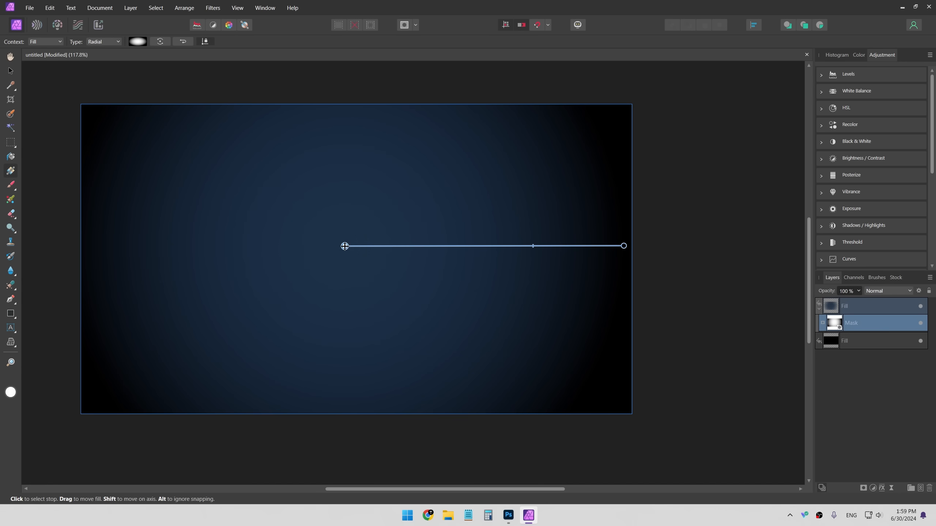
pyautogui.moveTo(345, 246); pyautogui.dragTo(351, 246)
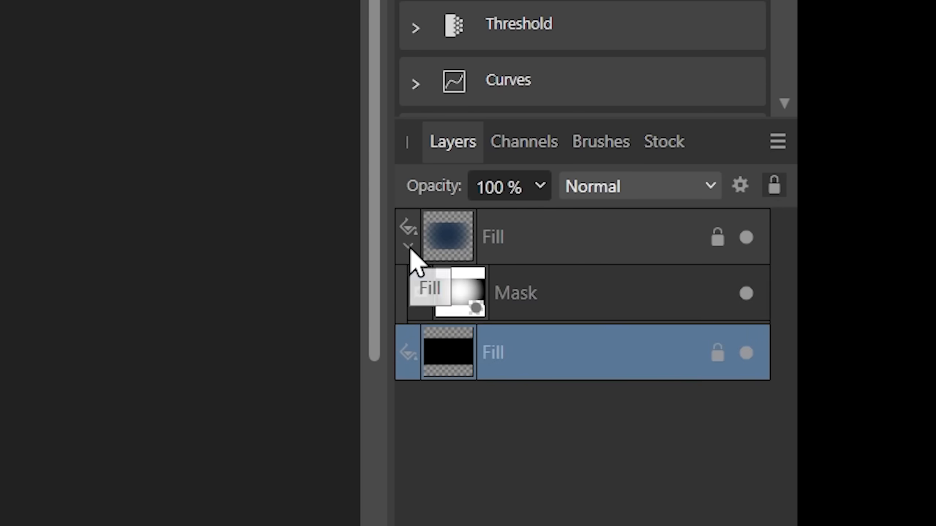
# - Collapse the top Fill layer and try renaming the lower Fill layer
pyautogui.click(819, 309)
pyautogui.doubleClick(844, 323)
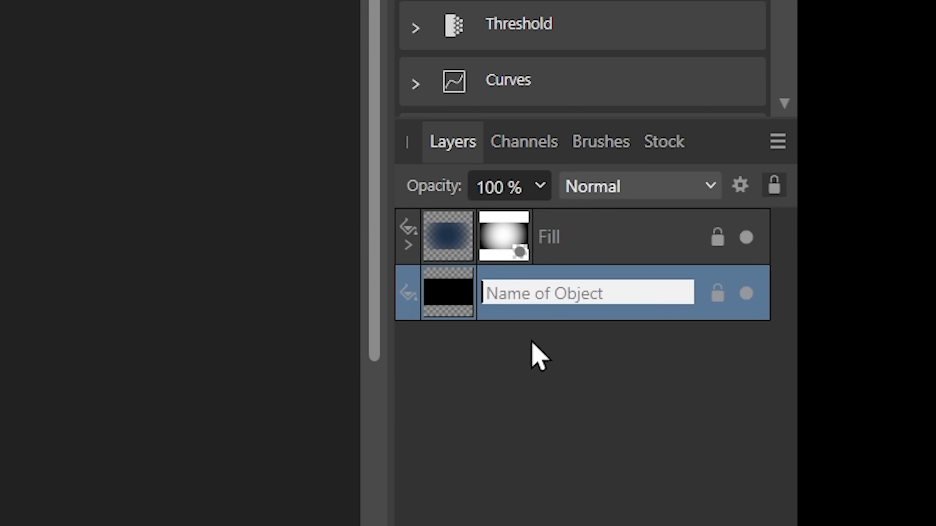
pyautogui.click(531, 345)
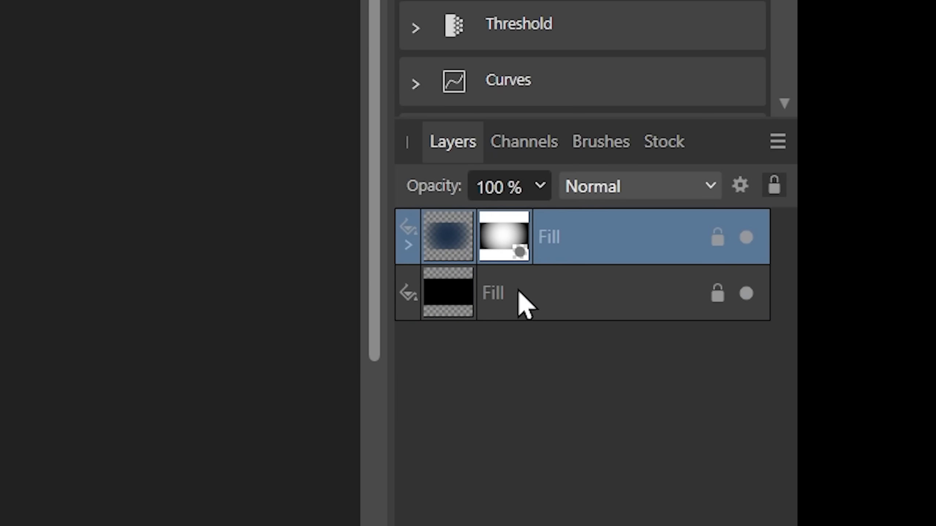
pyautogui.click(516, 290)
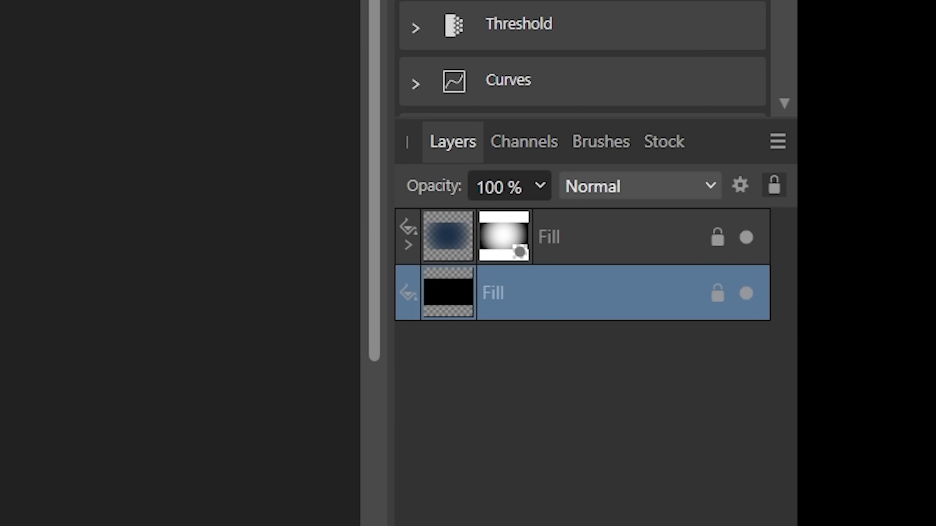
pyautogui.click(519, 525)
pyautogui.click(408, 302)
pyautogui.click(408, 301)
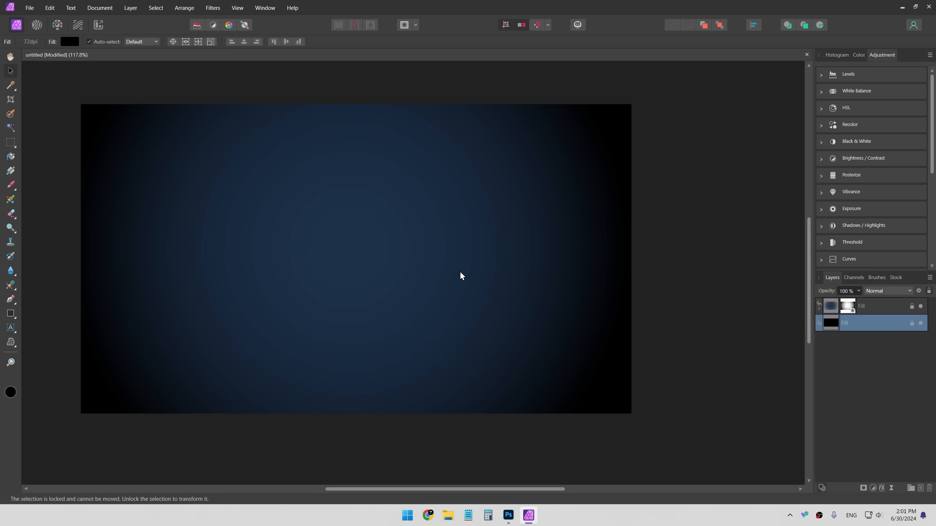
# - Add a new pixel layer inside the top Fill layer above its mask and paint a swirl on it
pyautogui.hotkey('ctrl', 'n')
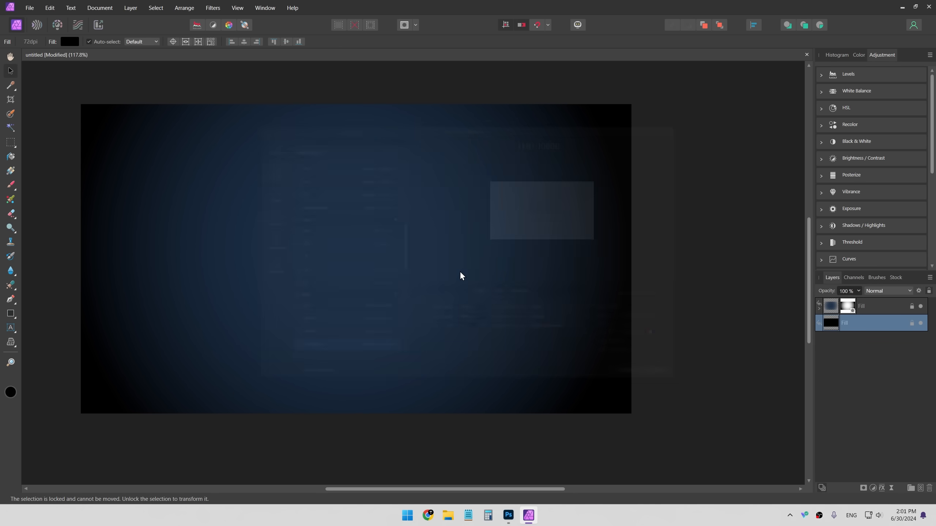
pyautogui.click(705, 109)
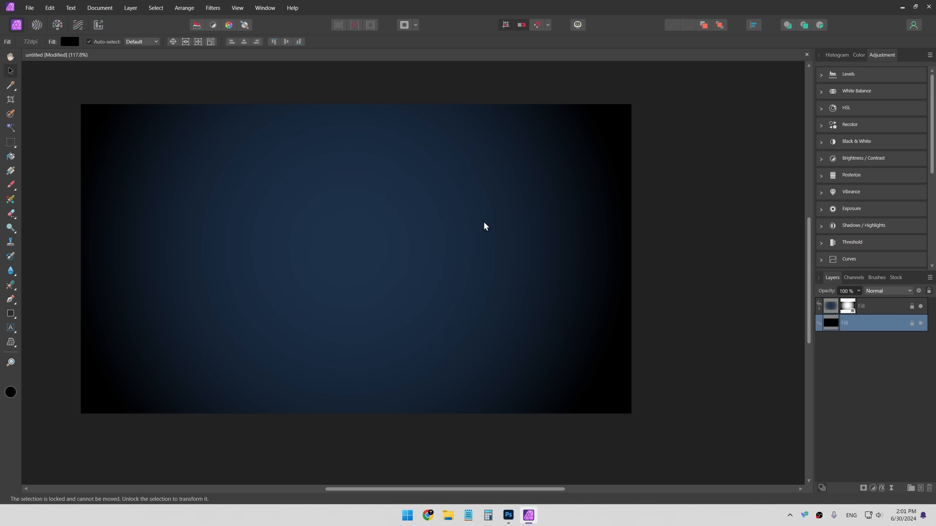
pyautogui.hotkey('ctrl', 'shift', 'n')
pyautogui.moveTo(879, 319); pyautogui.dragTo(879, 309)
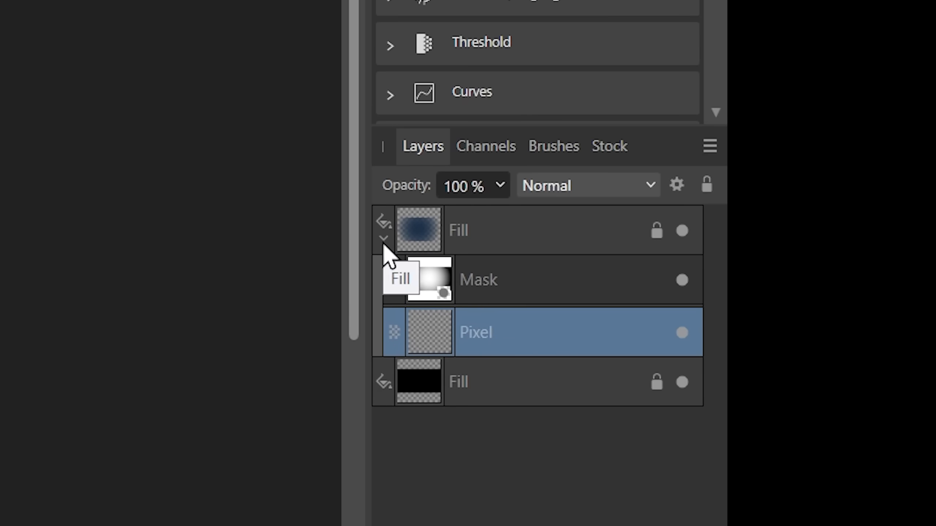
pyautogui.moveTo(411, 218); pyautogui.dragTo(469, 234)
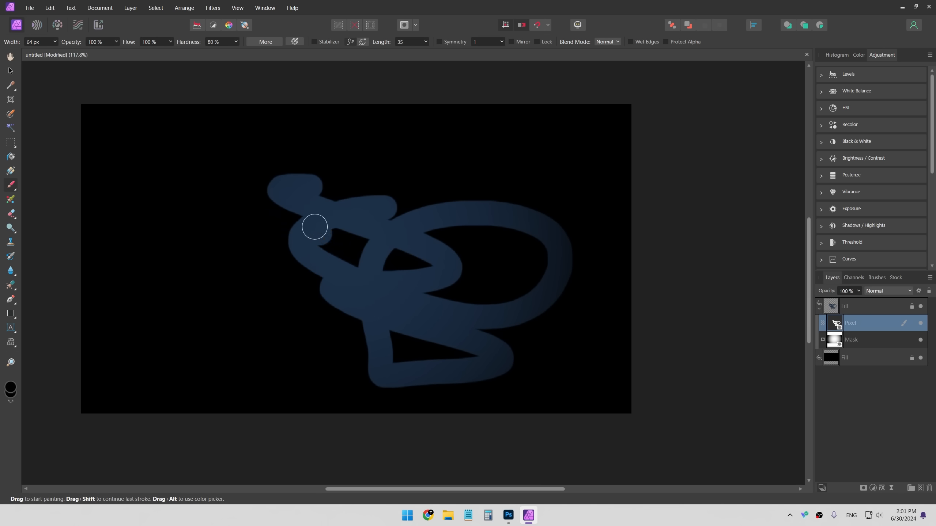
pyautogui.moveTo(313, 223)
pyautogui.mouseDown()
pyautogui.moveTo(316, 322)
pyautogui.moveTo(188, 294)
pyautogui.mouseUp()
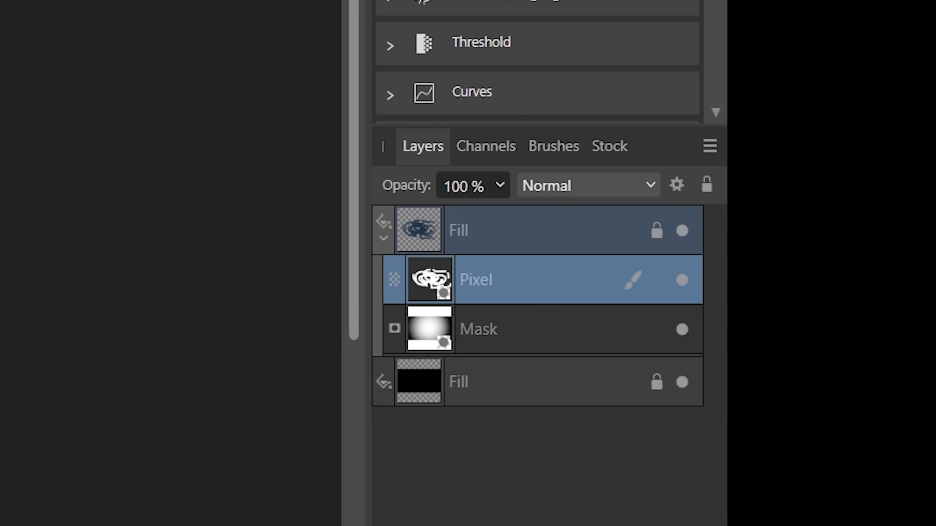
# - Add a second pixel layer inside the top Fill layer and paint a zigzag stroke on it
pyautogui.hotkey('ctrl', 'shift', 'n')
pyautogui.moveTo(514, 326); pyautogui.dragTo(521, 313)
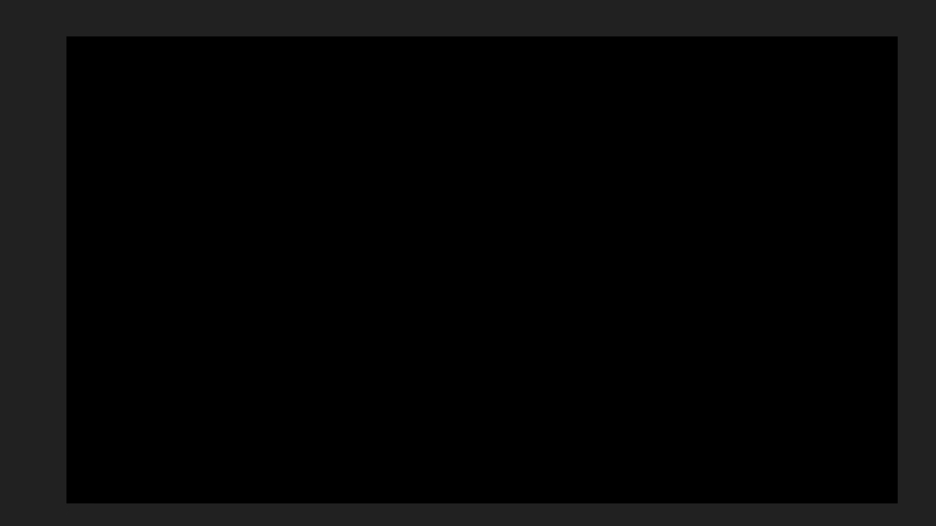
pyautogui.moveTo(294, 111)
pyautogui.mouseDown()
pyautogui.moveTo(290, 143)
pyautogui.moveTo(321, 217)
pyautogui.moveTo(408, 294)
pyautogui.moveTo(612, 338)
pyautogui.moveTo(692, 199)
pyautogui.moveTo(510, 142)
pyautogui.moveTo(405, 295)
pyautogui.moveTo(224, 345)
pyautogui.mouseUp()
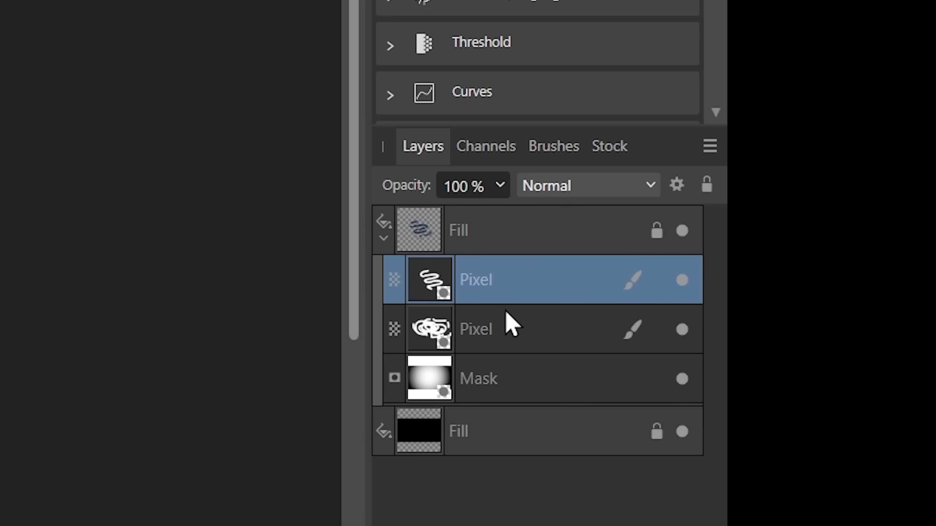
# - Toggle the two pixel layers' visibility off and on to compare the painted strokes
pyautogui.click(681, 280)
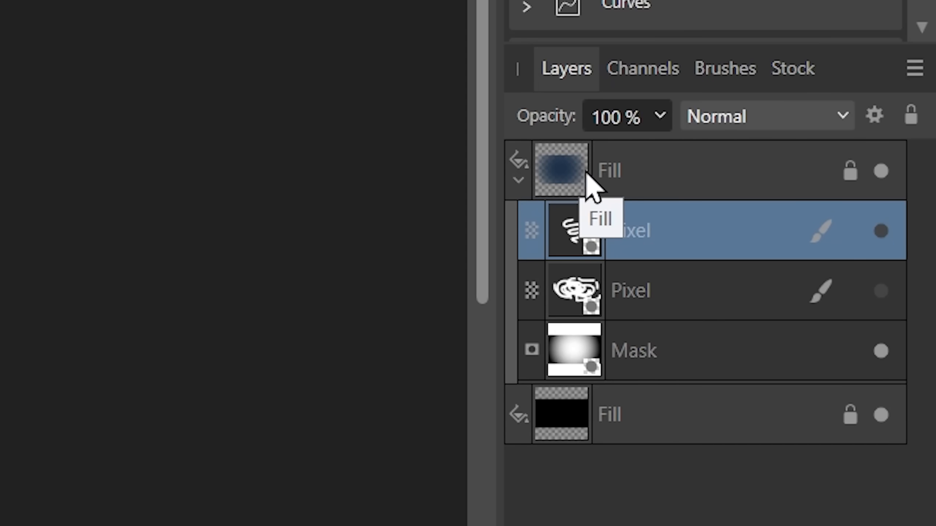
pyautogui.click(880, 291)
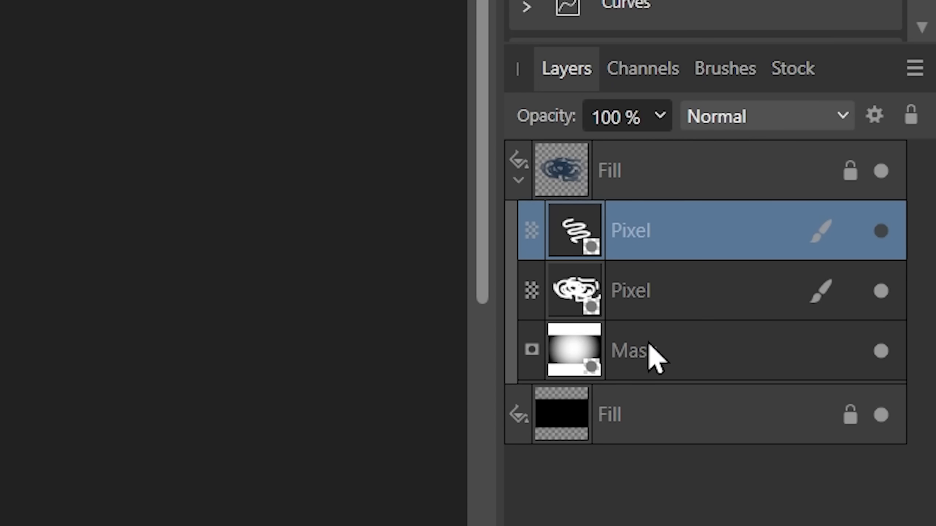
pyautogui.click(881, 231)
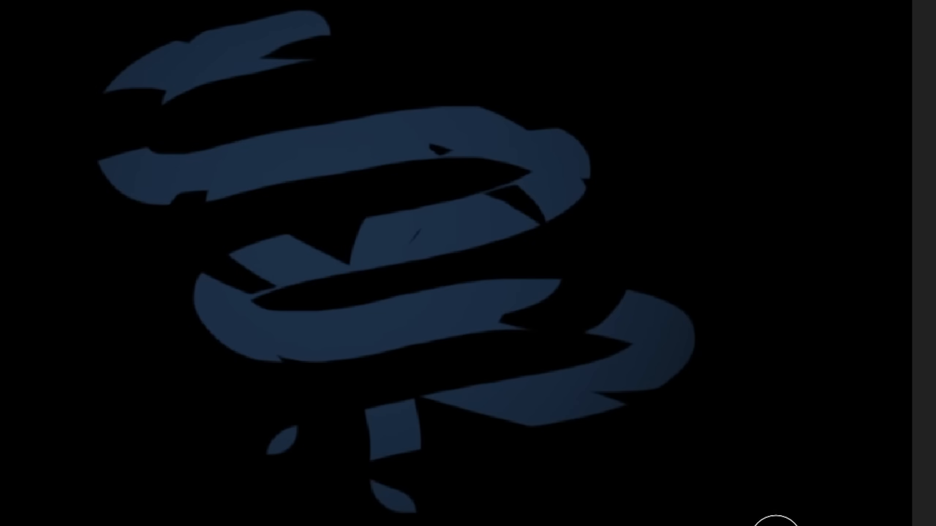
# - Move a pixel layer out of the top Fill layer and collapse the Fill layer
pyautogui.press('v')
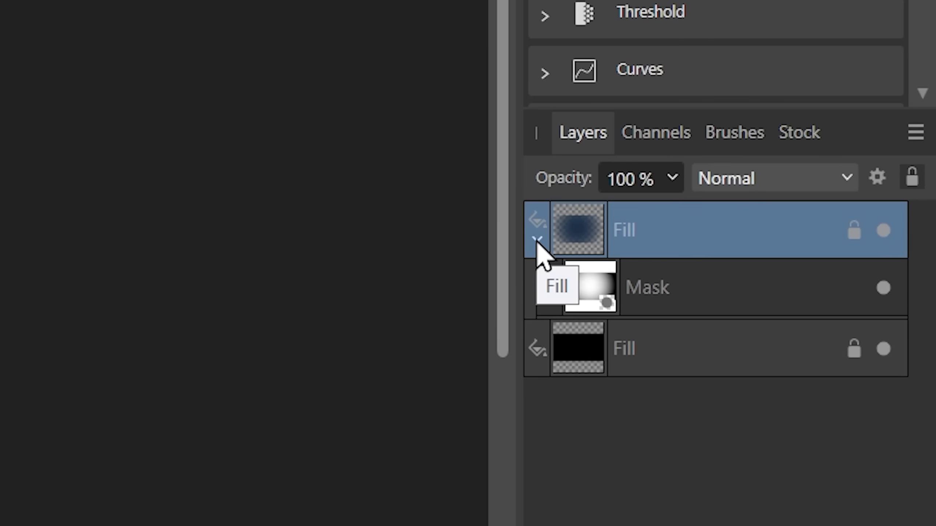
pyautogui.moveTo(678, 247); pyautogui.dragTo(724, 203)
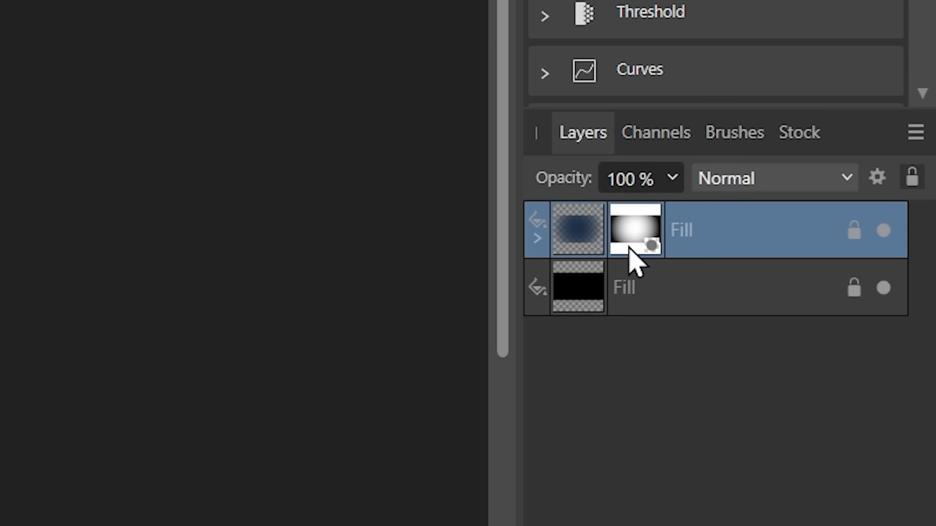
pyautogui.click(535, 238)
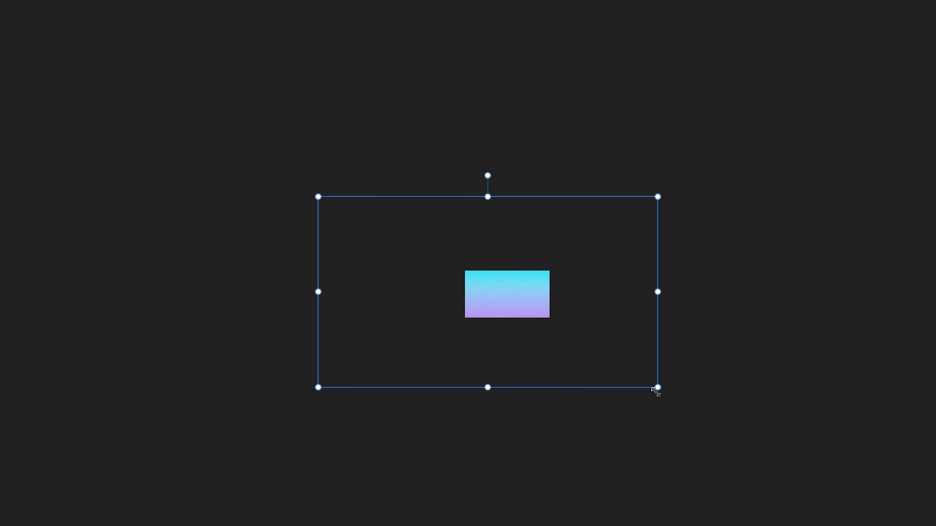
# - Place a colourful gradient stock image on the canvas and position it over the document
pyautogui.moveTo(656, 392); pyautogui.dragTo(520, 288)
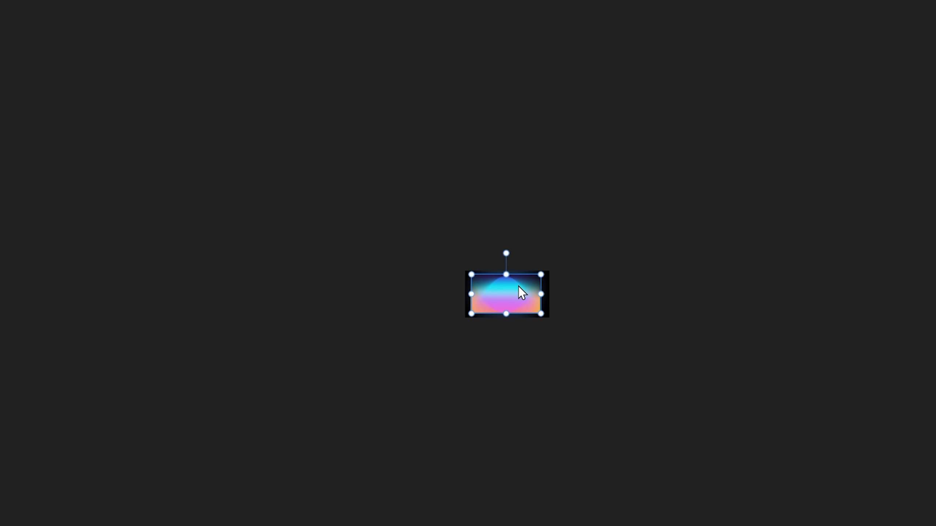
pyautogui.scroll(5, 518, 287)
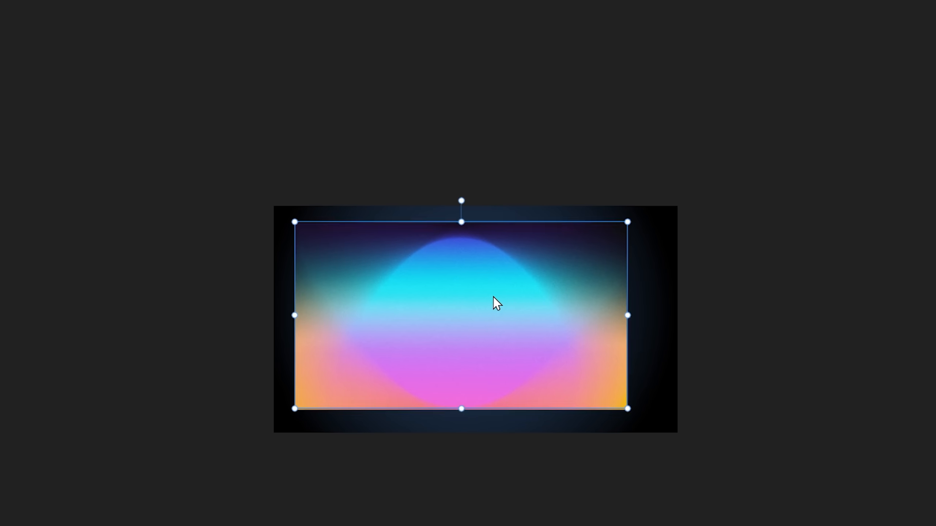
pyautogui.moveTo(493, 297); pyautogui.dragTo(508, 294)
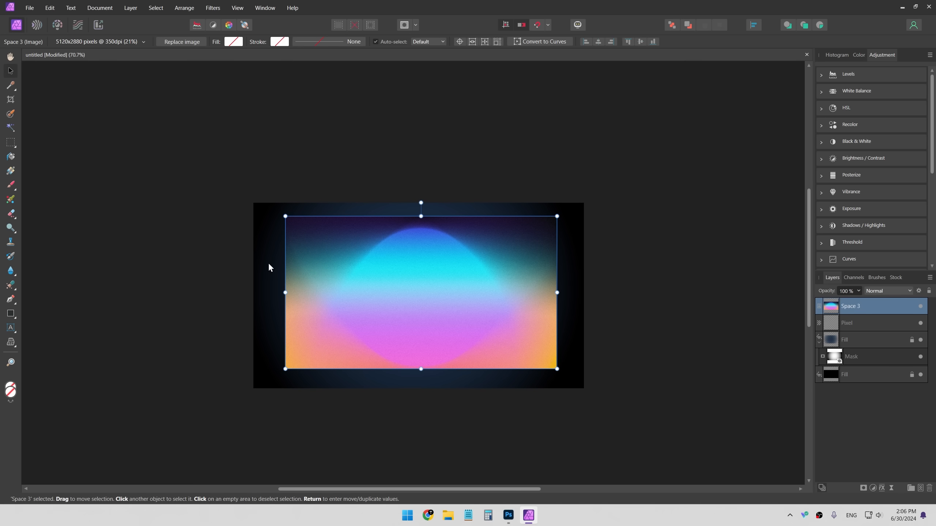
pyautogui.click(269, 265)
pyautogui.click(356, 326)
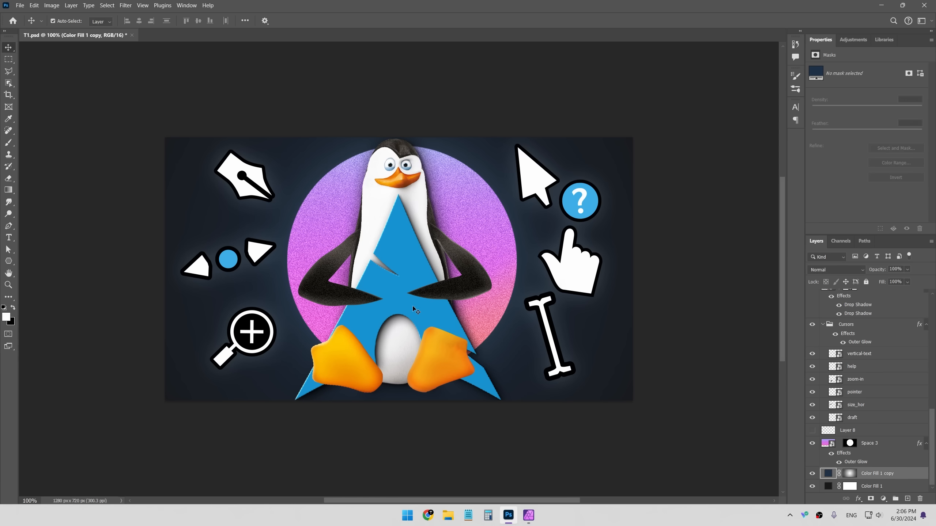
# - In Photoshop, scale the gradient layer with Free Transform for comparison and commit it
pyautogui.hotkey('ctrl', 't')
pyautogui.moveTo(461, 275); pyautogui.dragTo(399, 214)
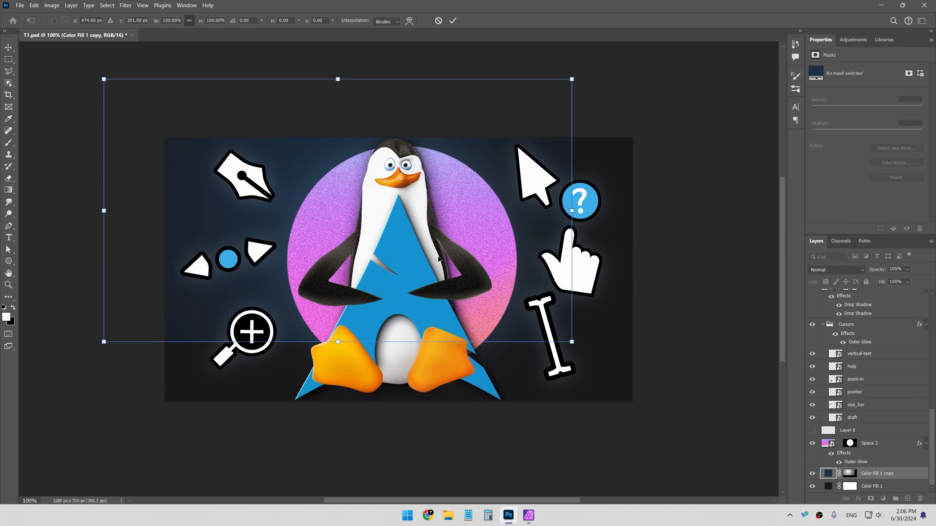
pyautogui.press('Return')
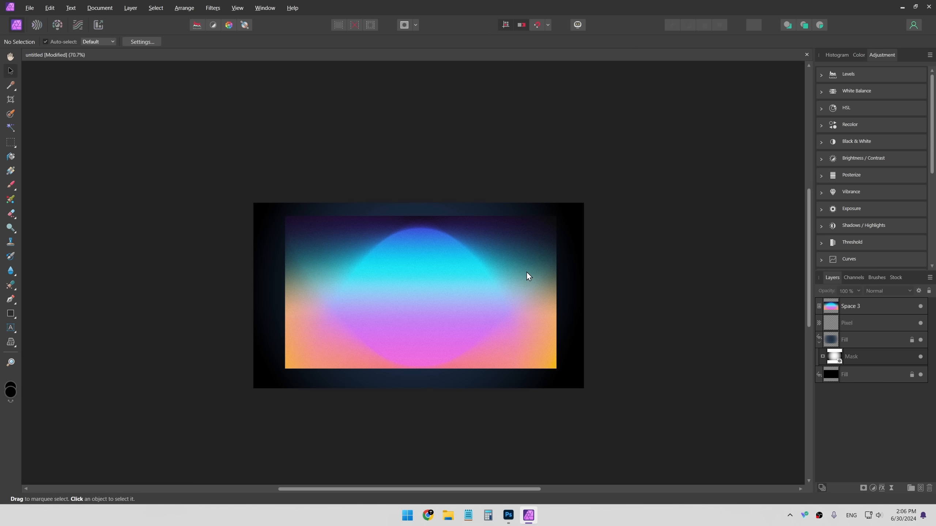
# - Move the gradient stock image away and back over the document, then deselect it
pyautogui.moveTo(462, 288); pyautogui.dragTo(502, 265)
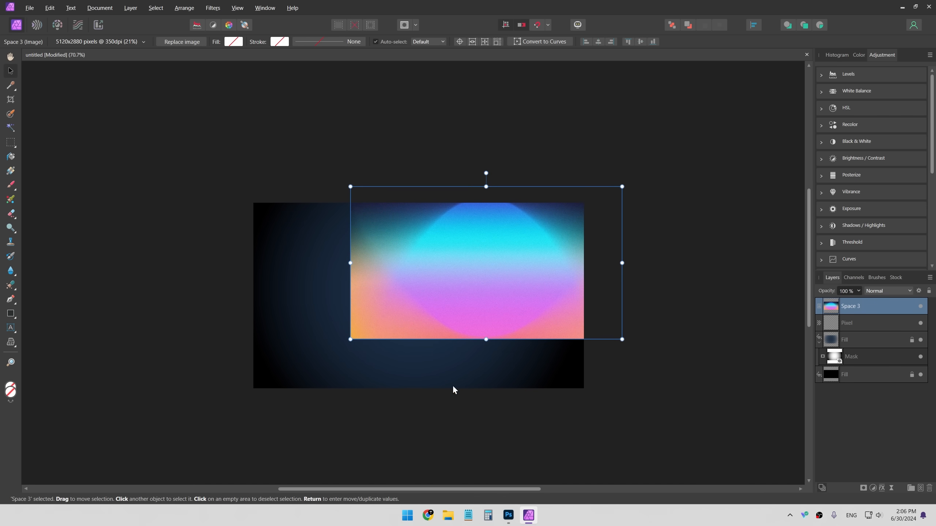
pyautogui.click(487, 365)
pyautogui.moveTo(470, 317); pyautogui.dragTo(404, 341)
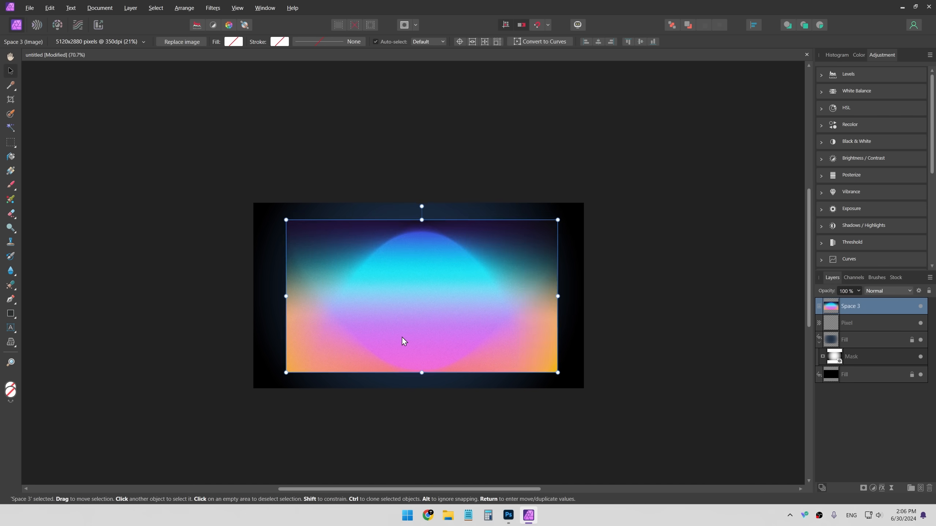
pyautogui.press('Return')
pyautogui.click(567, 165)
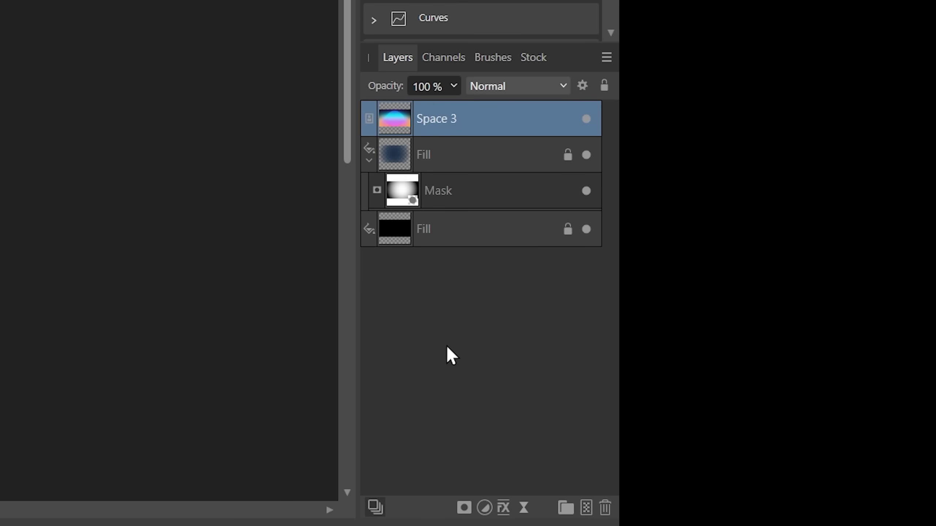
# - Add a new pixel layer and nest it inside the Space 3 image layer
pyautogui.hotkey('ctrl', 'shift', 'n')
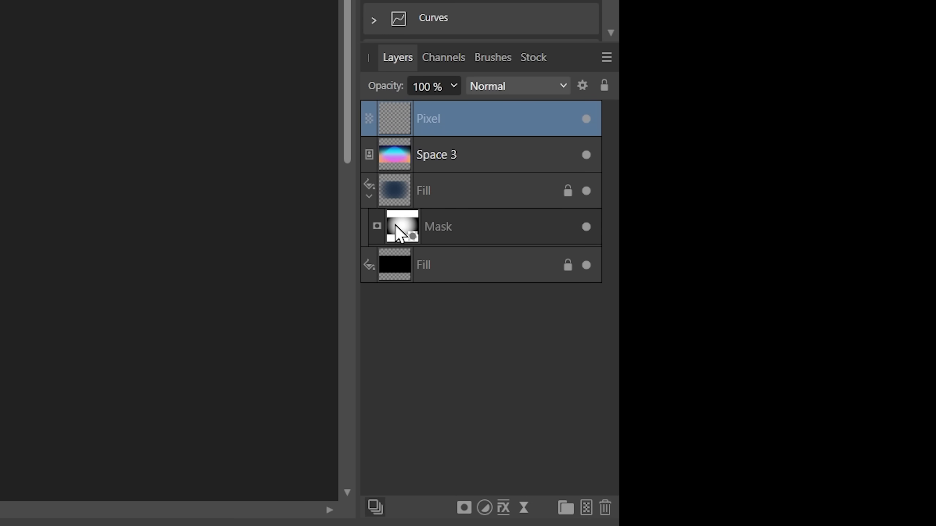
pyautogui.moveTo(400, 226); pyautogui.dragTo(454, 150)
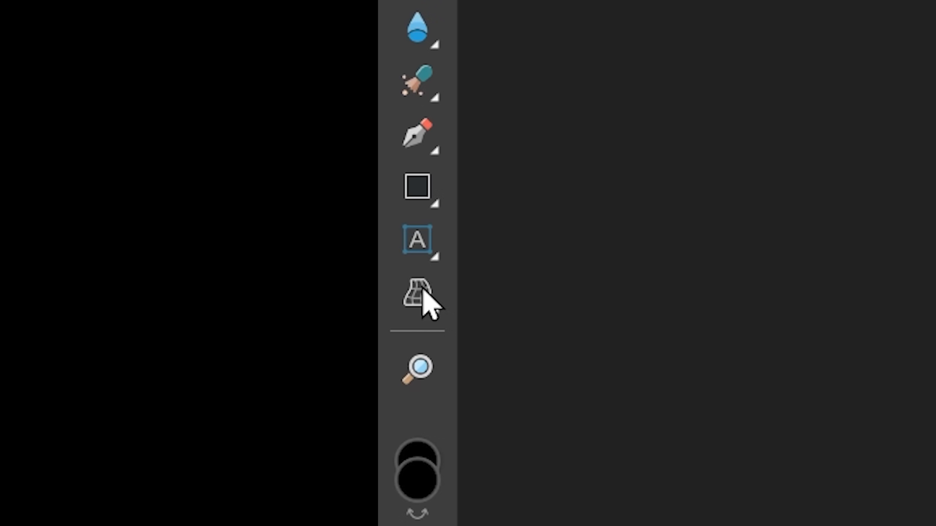
# - Draw a large black circle with the Ellipse tool over the gradient image and reposition it
pyautogui.click(429, 300)
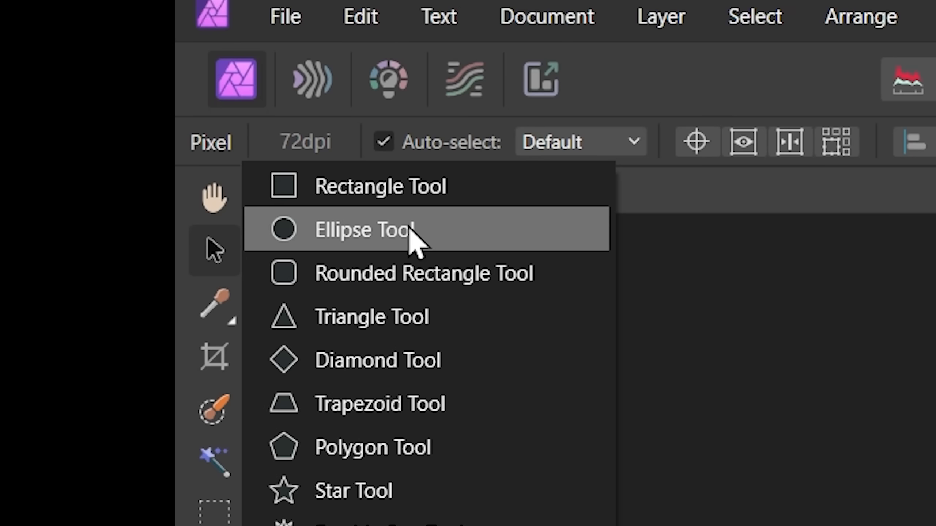
pyautogui.click(409, 227)
pyautogui.moveTo(296, 148); pyautogui.dragTo(587, 404)
pyautogui.moveTo(588, 404); pyautogui.dragTo(594, 408)
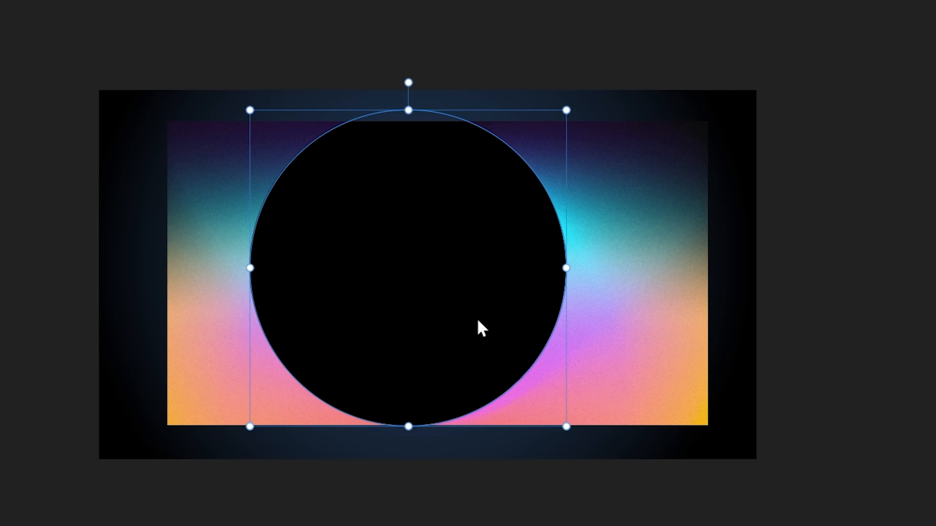
pyautogui.moveTo(476, 317); pyautogui.dragTo(573, 330)
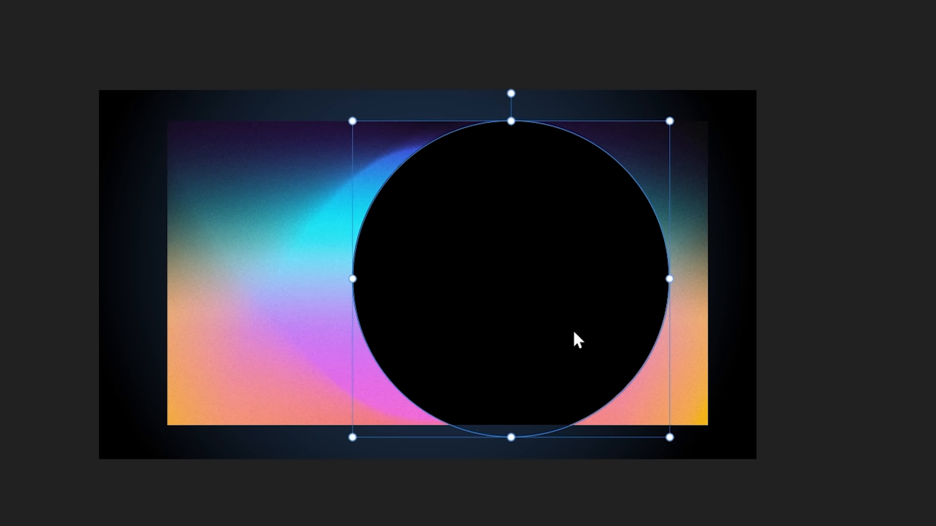
# - Centre the circle horizontally on the image with Align Center
pyautogui.scroll(1, 412, 309)
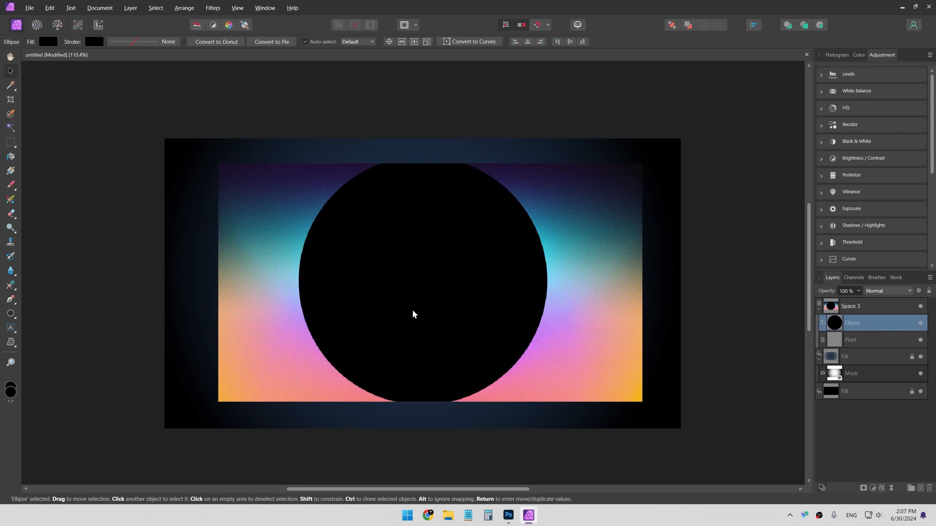
pyautogui.moveTo(427, 310)
pyautogui.mouseDown()
pyautogui.moveTo(418, 309)
pyautogui.moveTo(432, 311)
pyautogui.moveTo(425, 328)
pyautogui.moveTo(529, 271)
pyautogui.moveTo(348, 268)
pyautogui.moveTo(564, 255)
pyautogui.moveTo(427, 284)
pyautogui.moveTo(426, 310)
pyautogui.moveTo(502, 311)
pyautogui.moveTo(487, 345)
pyautogui.moveTo(424, 351)
pyautogui.mouseUp()
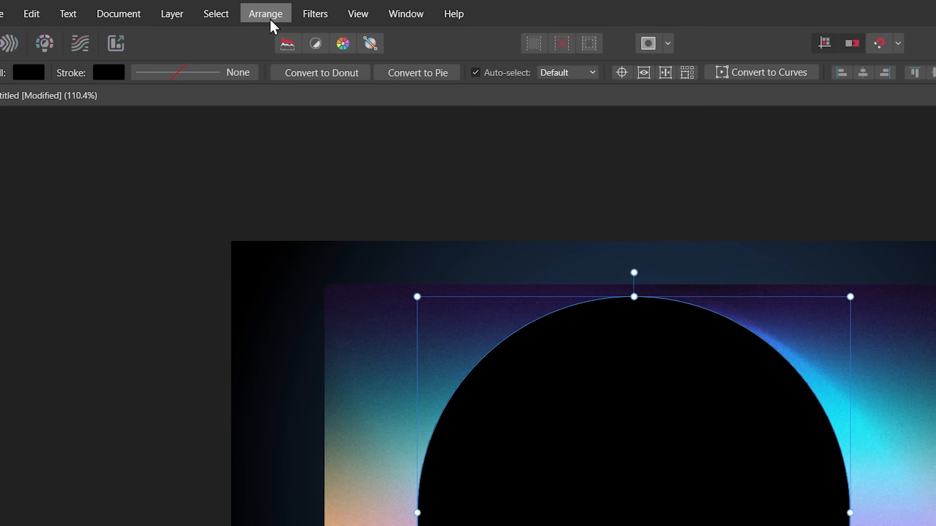
pyautogui.click(184, 8)
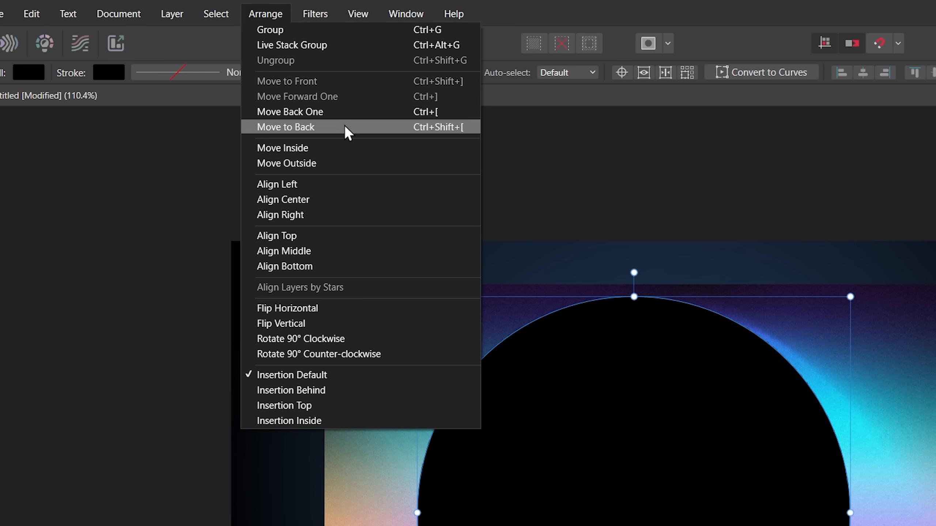
pyautogui.click(327, 199)
pyautogui.click(216, 14)
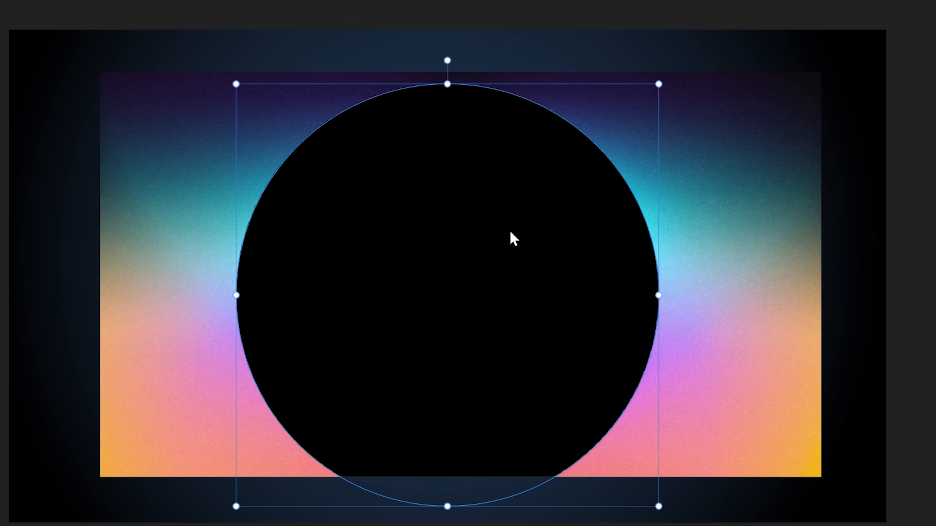
pyautogui.moveTo(509, 230)
pyautogui.mouseDown()
pyautogui.moveTo(572, 237)
pyautogui.moveTo(502, 212)
pyautogui.moveTo(510, 228)
pyautogui.mouseUp()
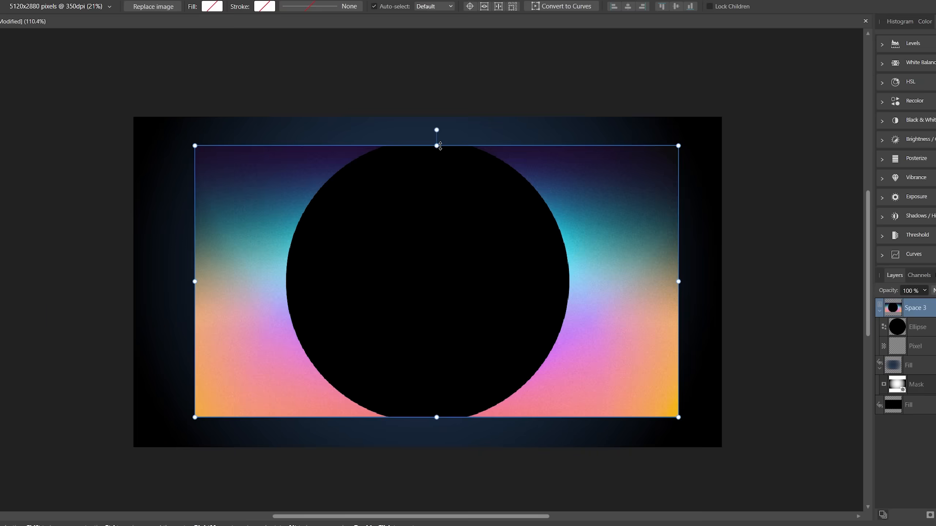
pyautogui.moveTo(437, 146)
pyautogui.mouseDown()
pyautogui.moveTo(430, 135)
pyautogui.moveTo(430, 150)
pyautogui.moveTo(430, 88)
pyautogui.moveTo(431, 147)
pyautogui.mouseUp()
pyautogui.hotkey('ctrl', 'z')
pyautogui.hotkey('ctrl', 'z')
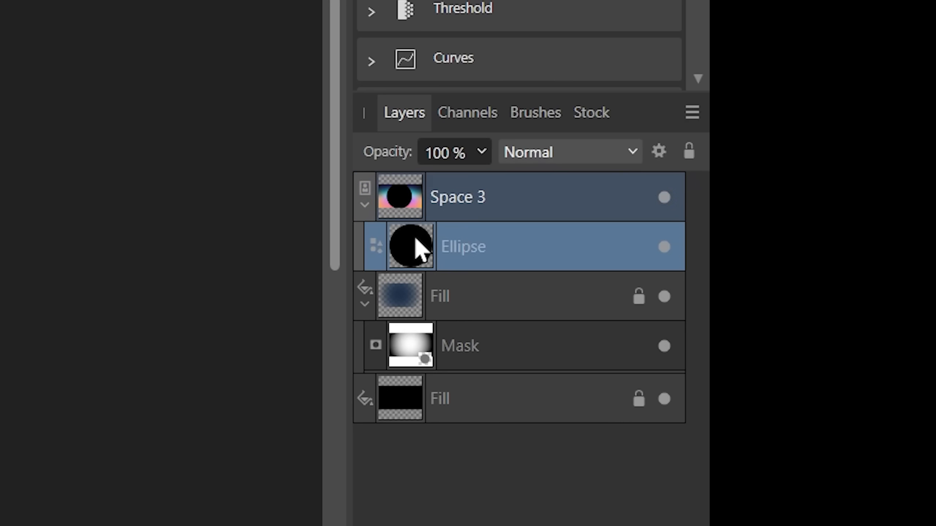
# - Resize the gradient image from its corners and top edge, undoing two of the attempts
pyautogui.click(410, 203)
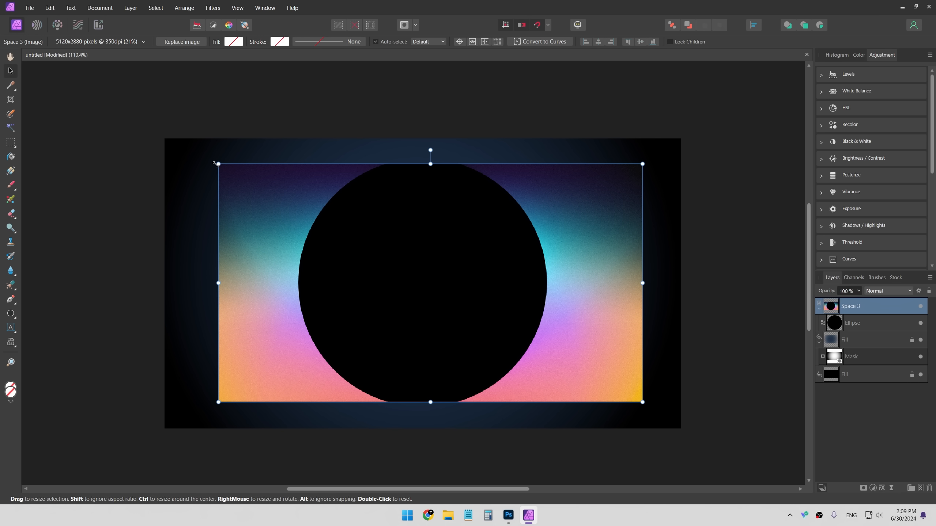
pyautogui.moveTo(218, 164); pyautogui.dragTo(172, 139)
pyautogui.hotkey('ctrl', 'z')
pyautogui.moveTo(431, 164); pyautogui.dragTo(430, 133)
pyautogui.hotkey('ctrl', 'z')
pyautogui.moveTo(643, 165); pyautogui.dragTo(703, 137)
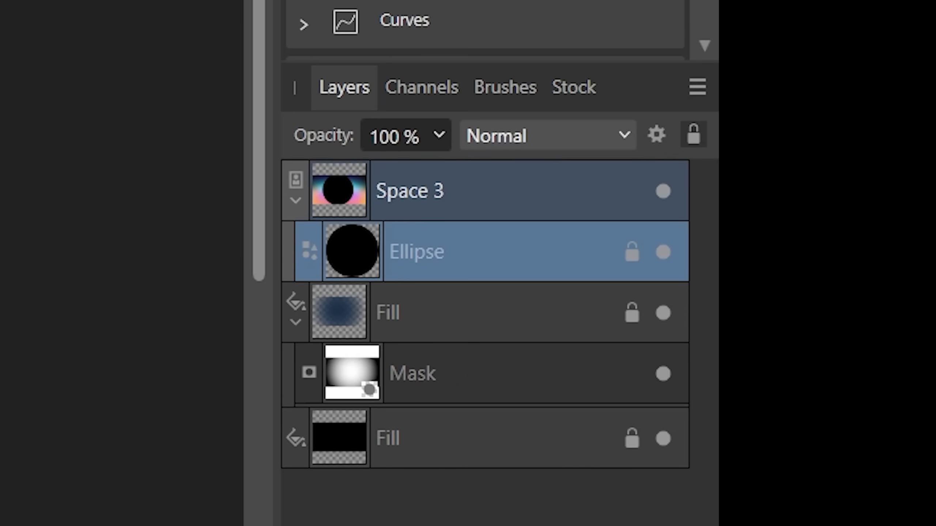
# - Delete the ellipse layer nested inside the Space 3 image
pyautogui.click(416, 209)
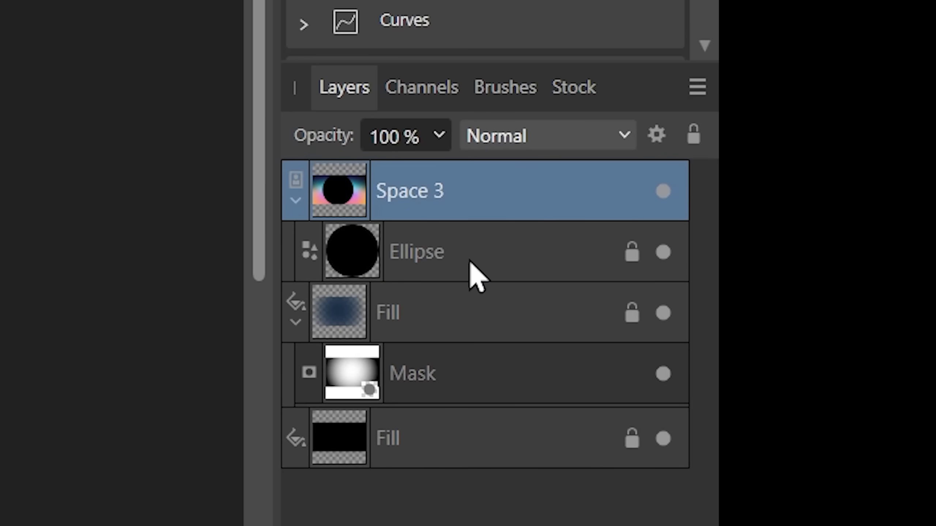
pyautogui.click(483, 260)
pyautogui.press('Delete')
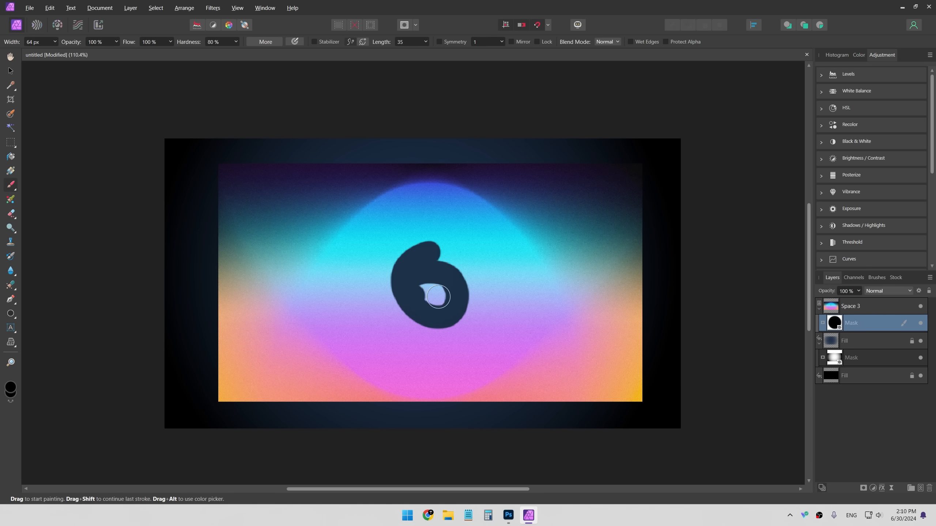
# - Try moving the gradient image and the locked circle on the canvas, then deselect
pyautogui.click(854, 306)
pyautogui.press('v')
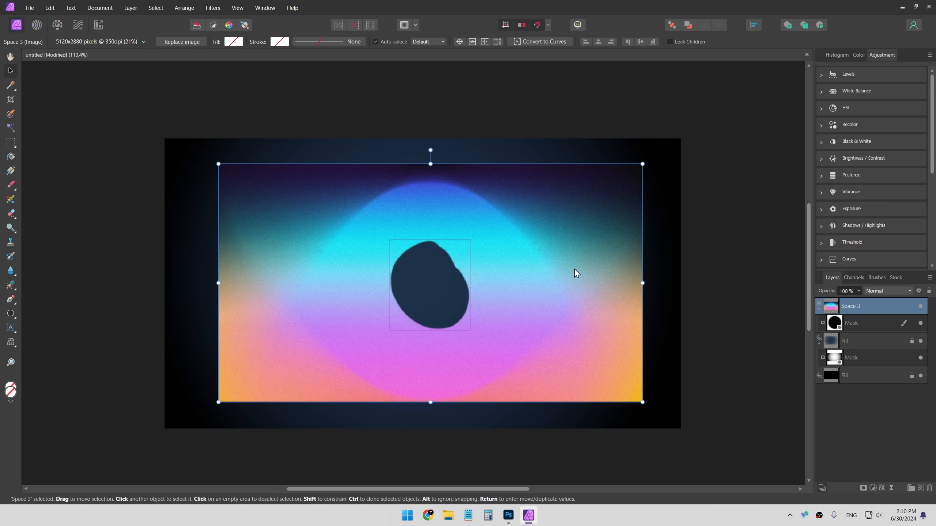
pyautogui.moveTo(560, 271); pyautogui.dragTo(530, 252)
pyautogui.click(892, 323)
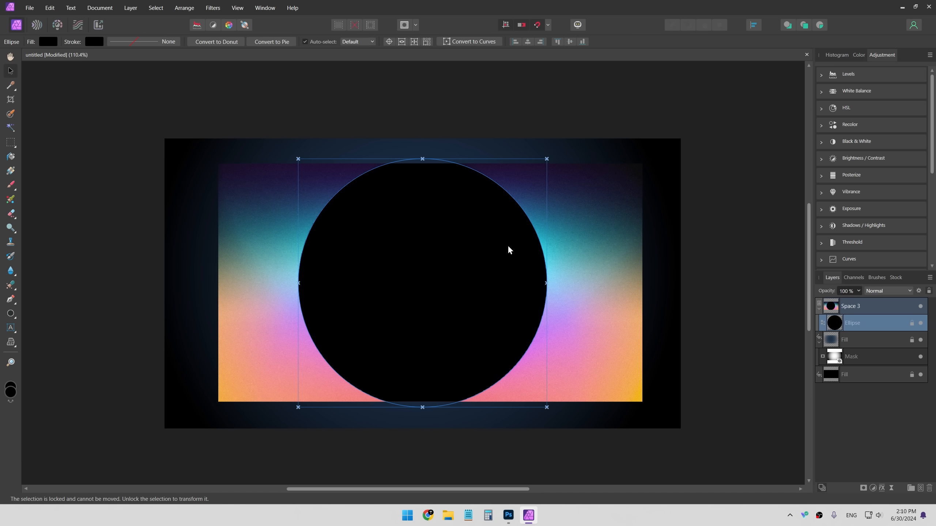
pyautogui.click(507, 245)
pyautogui.click(671, 171)
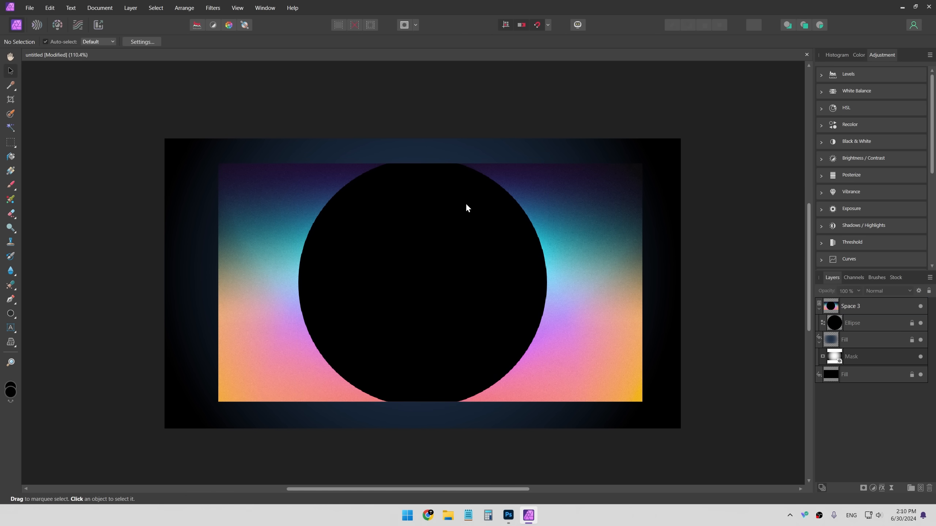
# - Enlarge and reposition the gradient image so it covers the document behind the circle
pyautogui.click(857, 323)
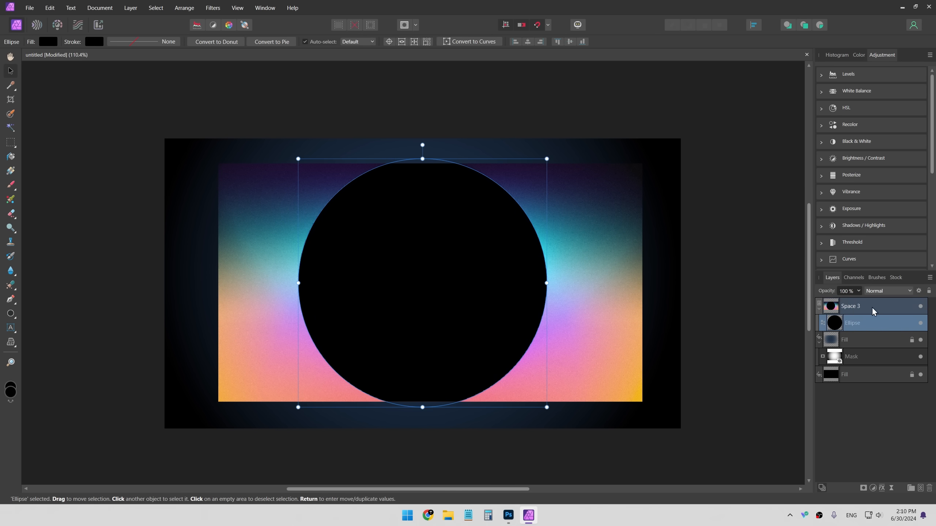
pyautogui.moveTo(825, 324); pyautogui.dragTo(859, 336)
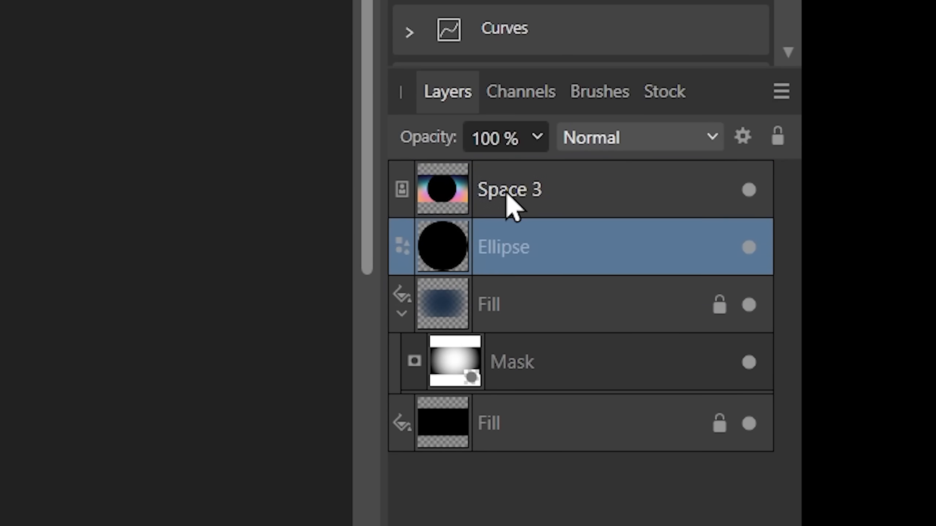
pyautogui.click(837, 309)
pyautogui.moveTo(643, 403); pyautogui.dragTo(702, 431)
pyautogui.moveTo(612, 381); pyautogui.dragTo(589, 359)
pyautogui.moveTo(527, 248); pyautogui.dragTo(500, 210)
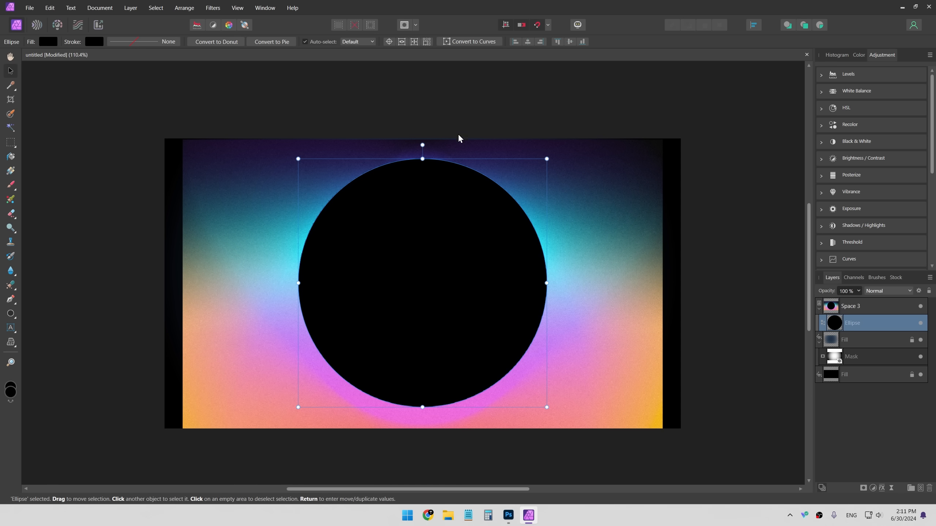
# - Switch to Photoshop to compare with the reference design, then return to Affinity Photo
pyautogui.hotkey('alt', 'Tab')
pyautogui.hotkey('alt', 'Tab')
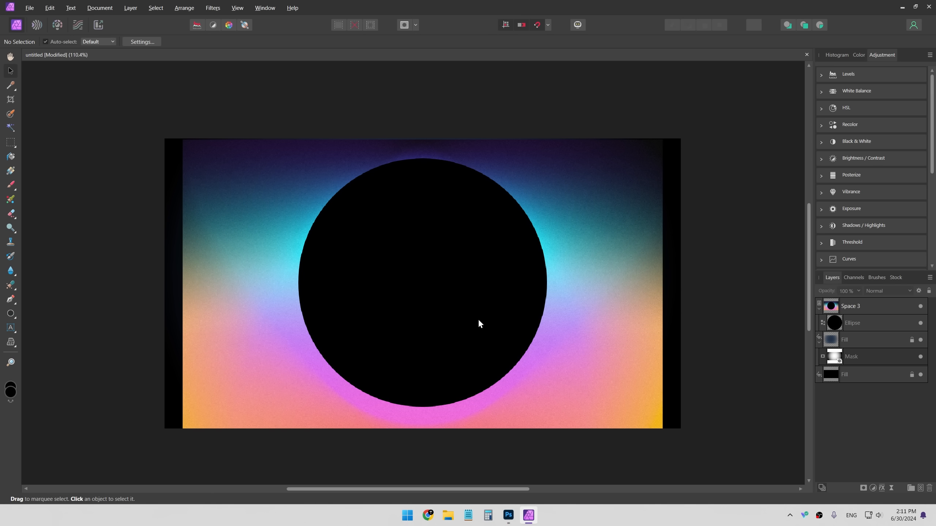
pyautogui.hotkey('alt', 'Tab')
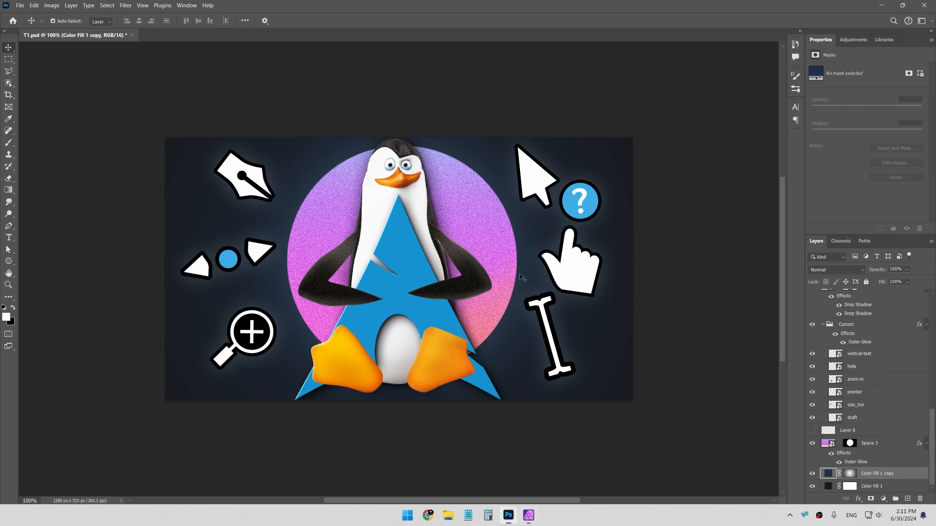
pyautogui.hotkey('alt', 'Tab')
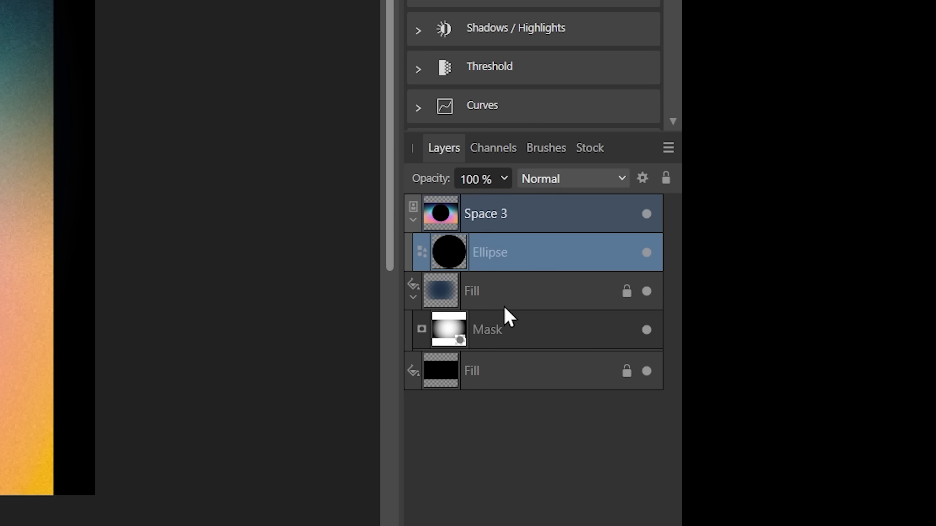
# - Try nesting and grouping the ellipse with the Space 3 image, then take the ellipse out
pyautogui.moveTo(853, 325); pyautogui.dragTo(852, 299)
pyautogui.moveTo(484, 204); pyautogui.dragTo(496, 261)
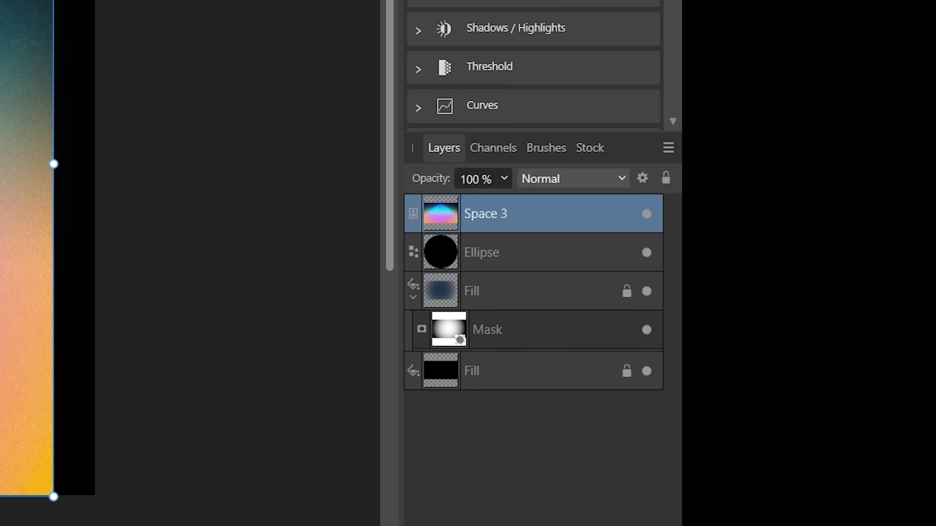
pyautogui.hotkey('ctrl', 'g')
pyautogui.moveTo(497, 253); pyautogui.dragTo(505, 294)
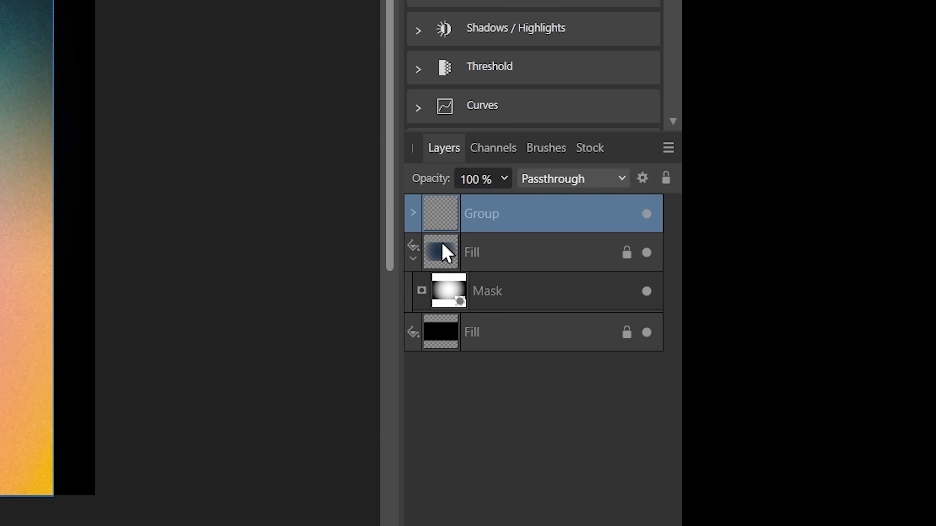
pyautogui.click(417, 215)
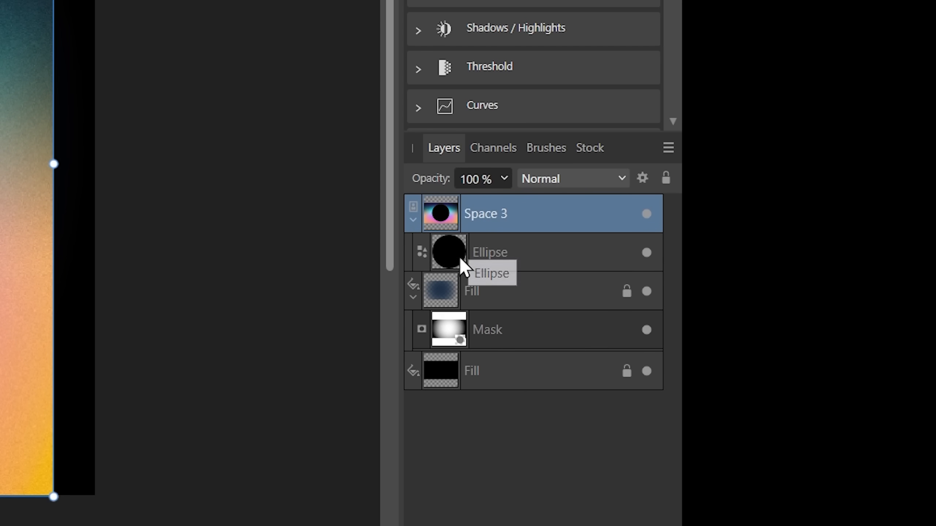
pyautogui.click(471, 251)
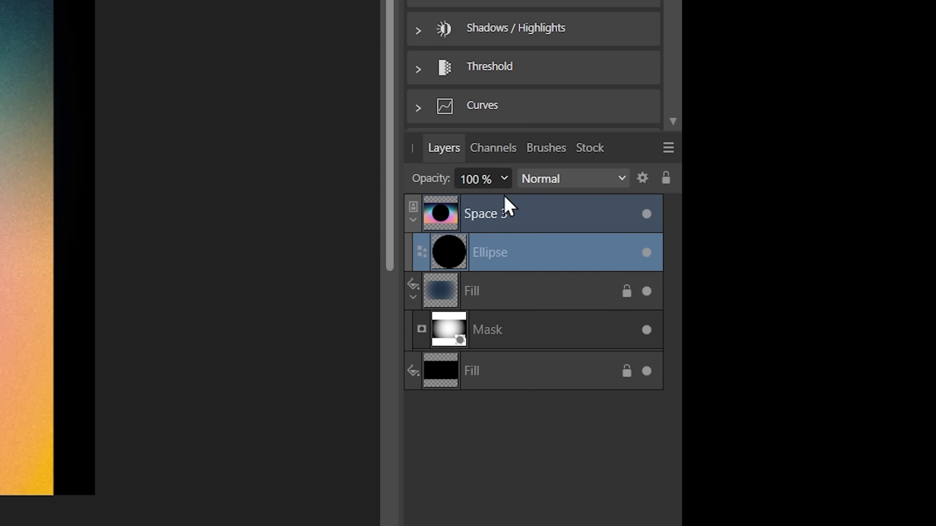
pyautogui.moveTo(491, 250); pyautogui.dragTo(485, 198)
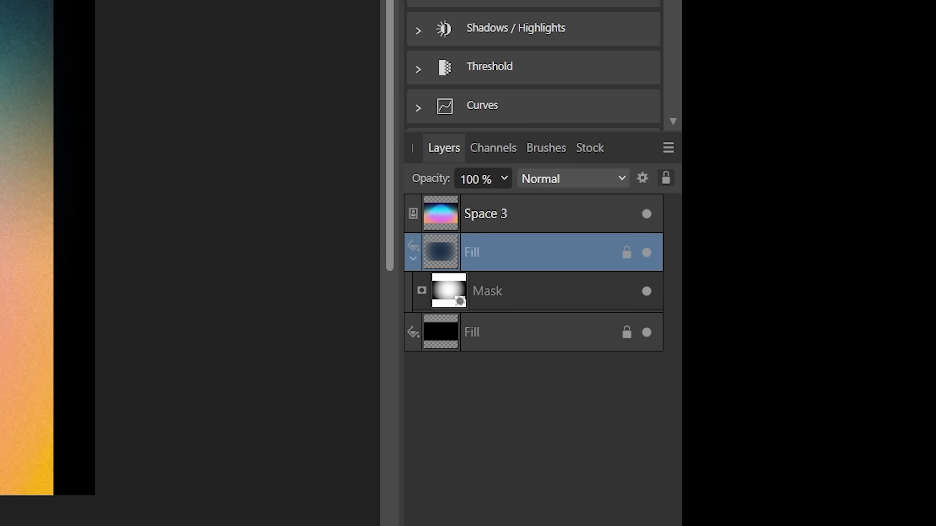
# - Draw a white circle about 553 px wide and move it near the document centre
pyautogui.moveTo(354, 193); pyautogui.dragTo(577, 417)
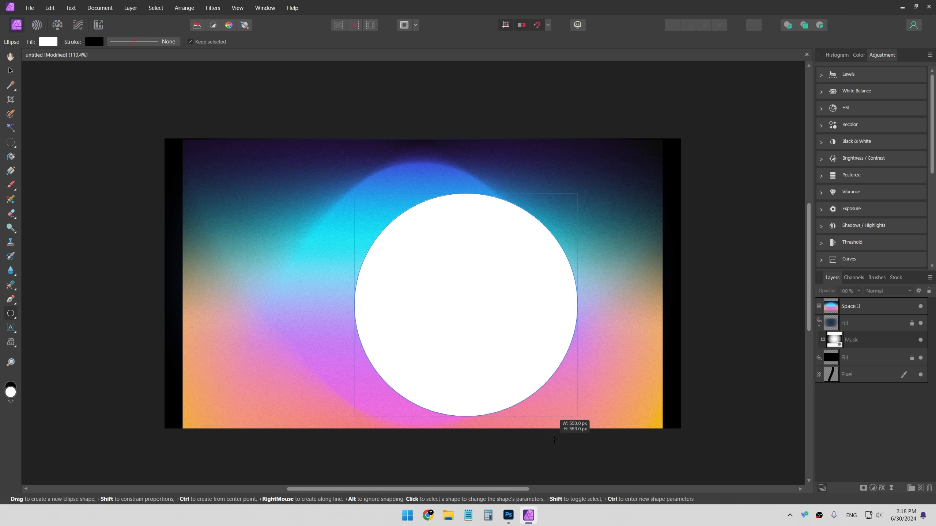
pyautogui.press('v')
pyautogui.moveTo(510, 339); pyautogui.dragTo(444, 321)
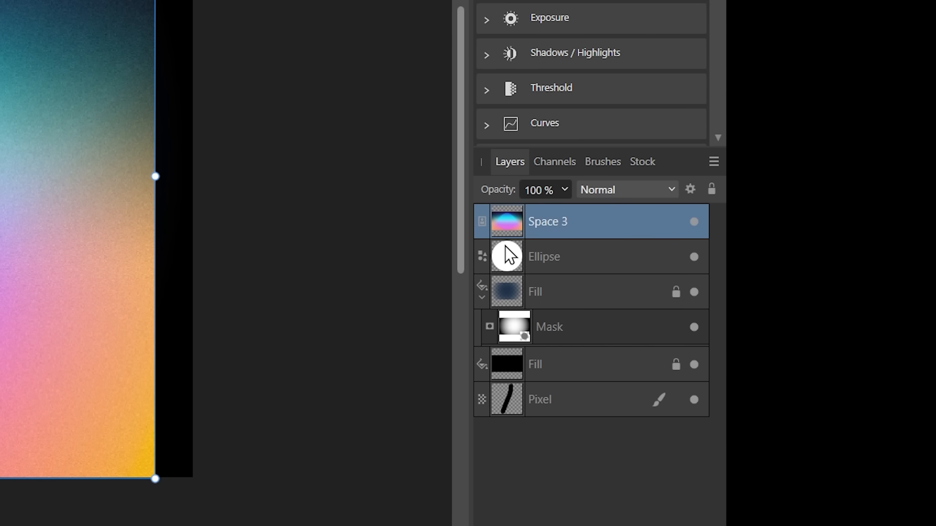
# - Nest the Space 3 image inside the new ellipse to clip it, and add a new pixel layer above
pyautogui.moveTo(571, 254); pyautogui.dragTo(559, 264)
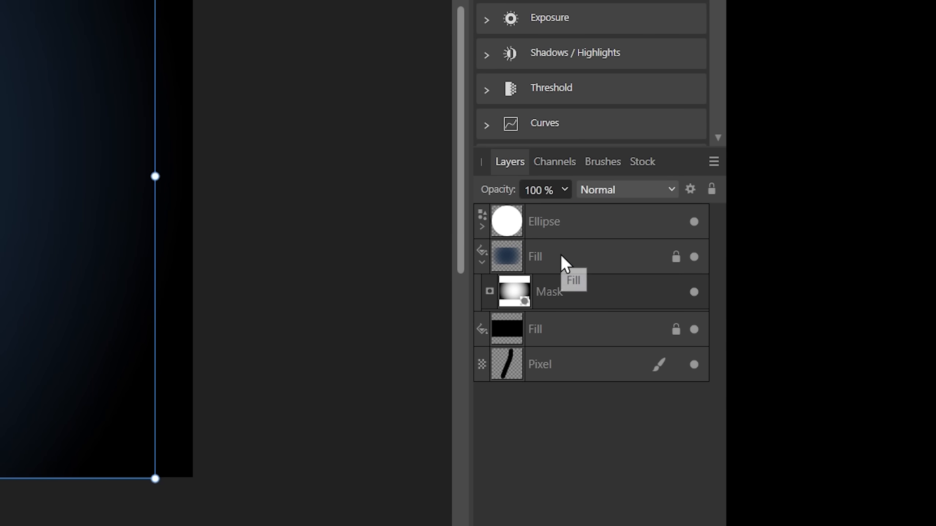
pyautogui.moveTo(402, 216); pyautogui.dragTo(420, 109)
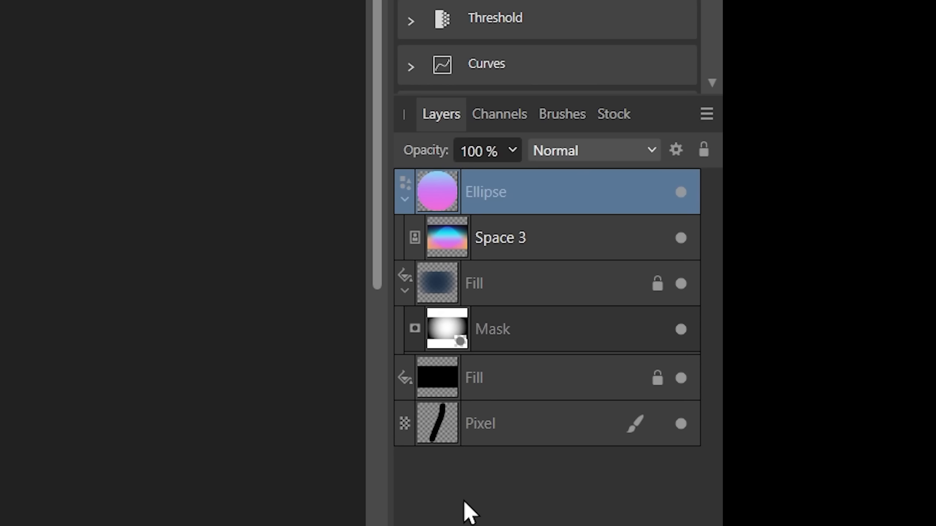
pyautogui.hotkey('ctrl', 'shift', 'n')
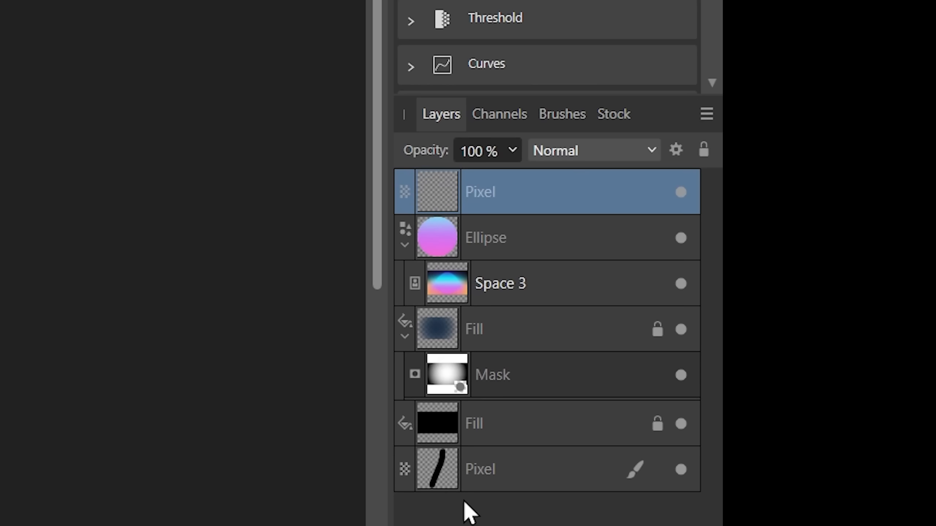
# - Test painting a stroke on a pixel layer nested inside the ellipse, then delete the painted layer
pyautogui.moveTo(498, 208); pyautogui.dragTo(519, 262)
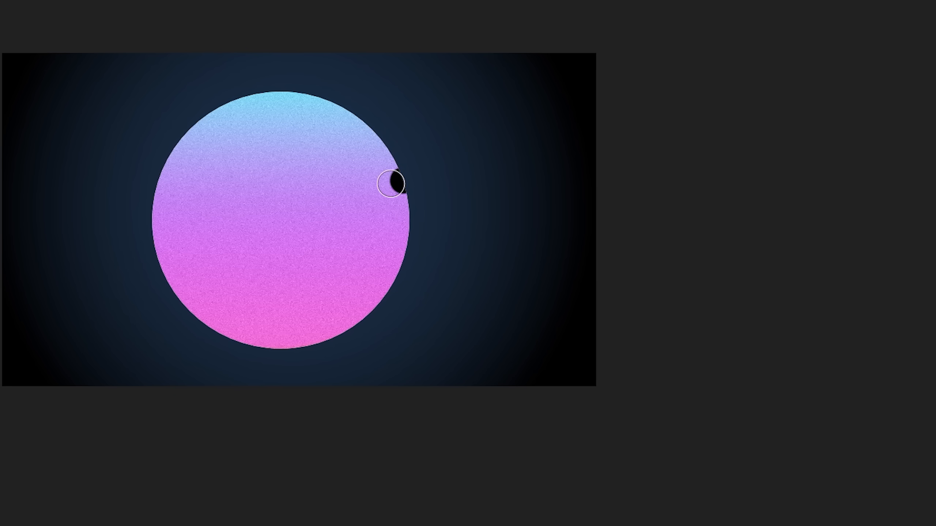
pyautogui.moveTo(267, 208)
pyautogui.mouseDown()
pyautogui.moveTo(348, 198)
pyautogui.moveTo(314, 253)
pyautogui.moveTo(335, 290)
pyautogui.moveTo(212, 303)
pyautogui.moveTo(211, 275)
pyautogui.moveTo(77, 123)
pyautogui.mouseUp()
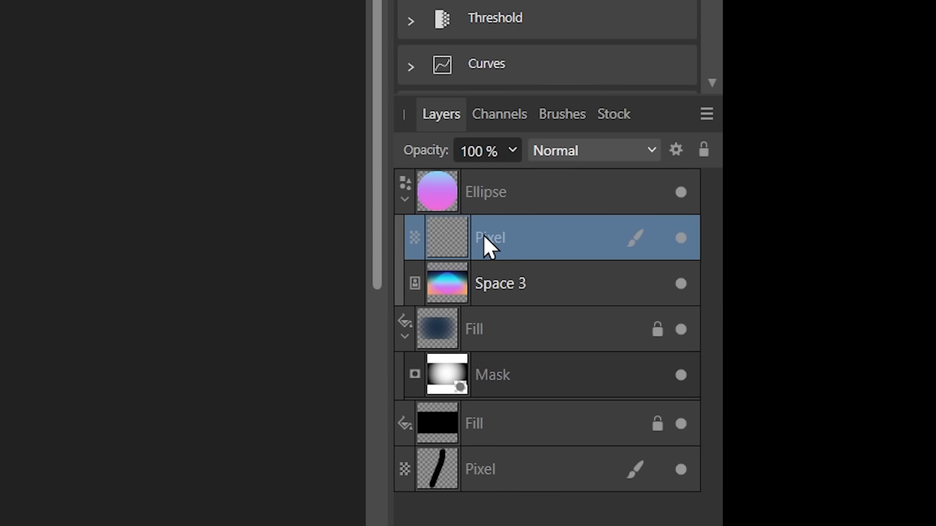
pyautogui.press('Delete')
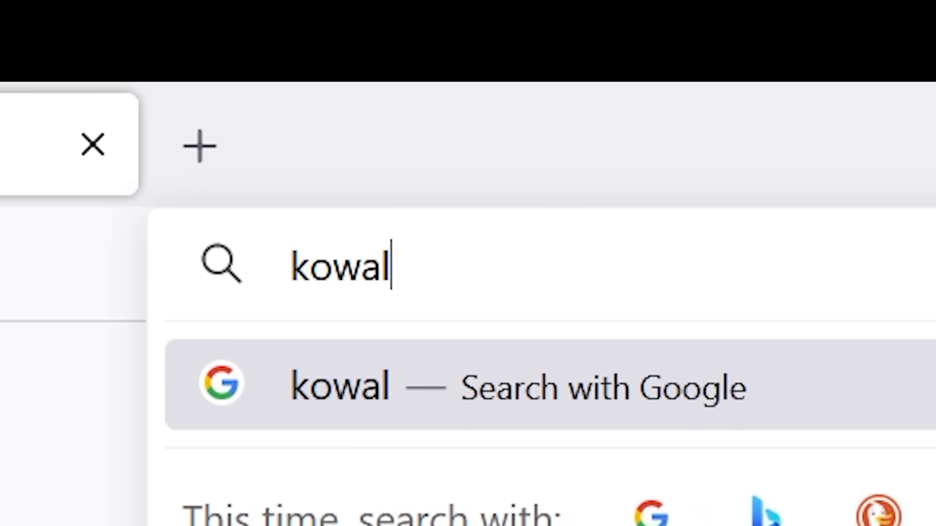
# - Search the web for a Kowalski penguin PNG, place it in the document and scale it down over the circle
pyautogui.write('ski penguin PN')
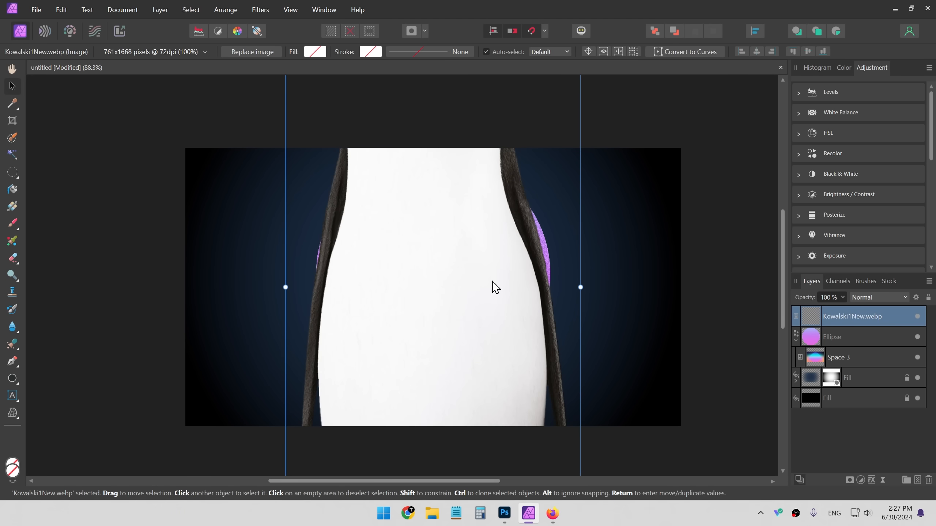
pyautogui.moveTo(360, 304); pyautogui.dragTo(390, 408)
pyautogui.moveTo(379, 242); pyautogui.dragTo(417, 337)
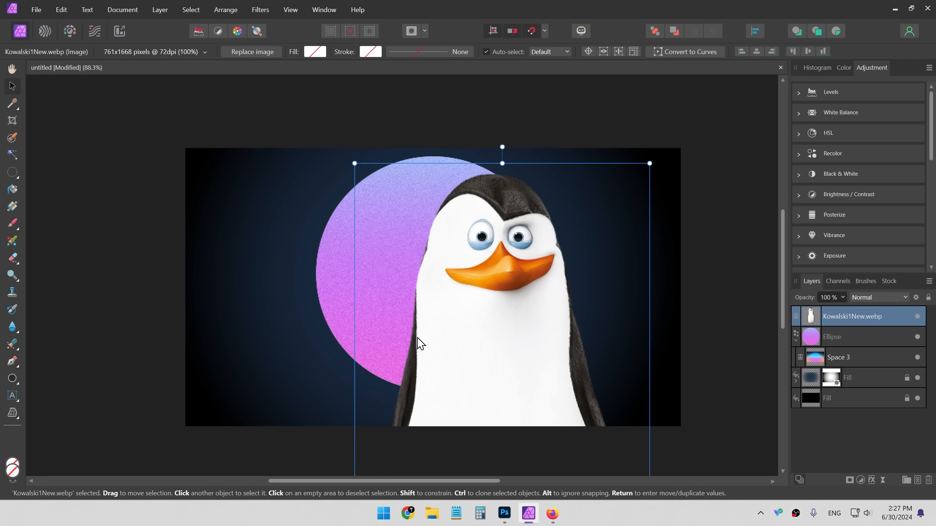
pyautogui.moveTo(355, 163); pyautogui.dragTo(467, 397)
pyautogui.moveTo(564, 425); pyautogui.dragTo(425, 177)
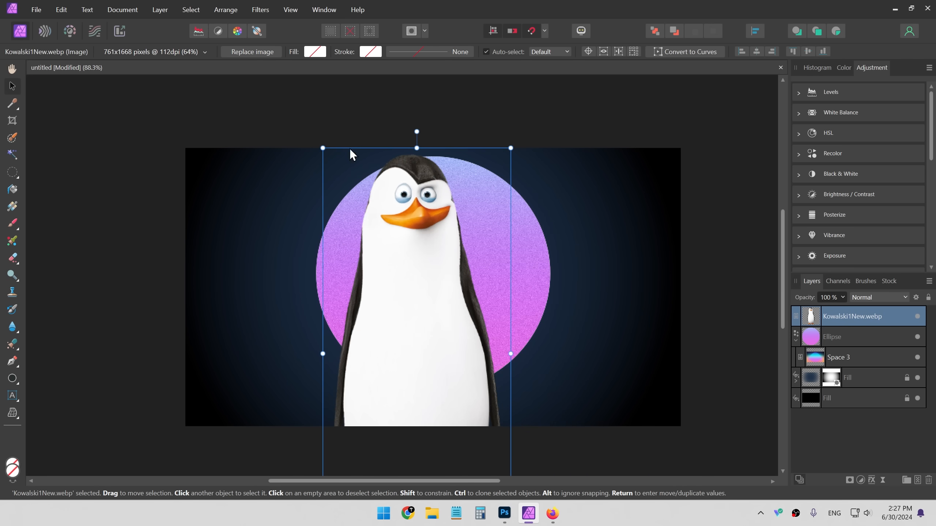
pyautogui.moveTo(322, 149); pyautogui.dragTo(245, 116)
pyautogui.press('Return')
pyautogui.press('Escape')
pyautogui.moveTo(419, 192); pyautogui.dragTo(435, 295)
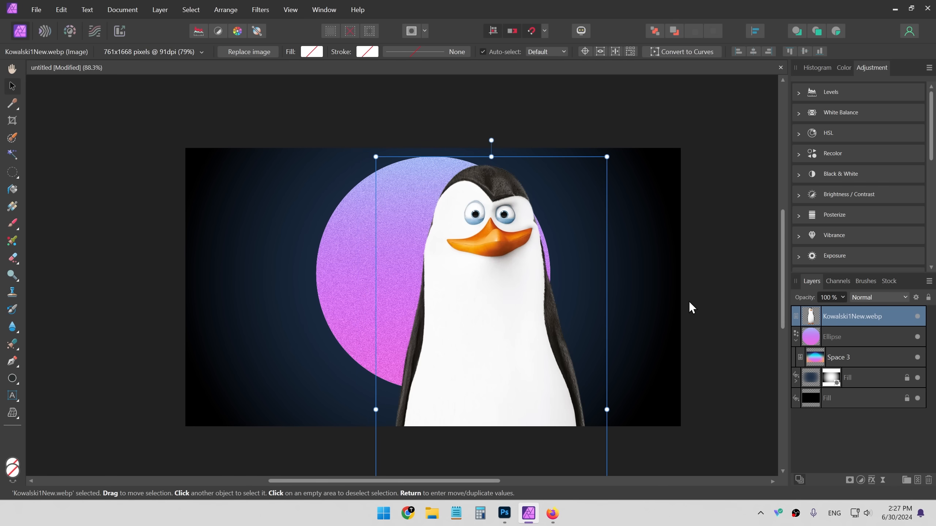
# - Resize and reposition the Kowalski penguin so it stands centred in front of the circle
pyautogui.moveTo(607, 156); pyautogui.dragTo(534, 313)
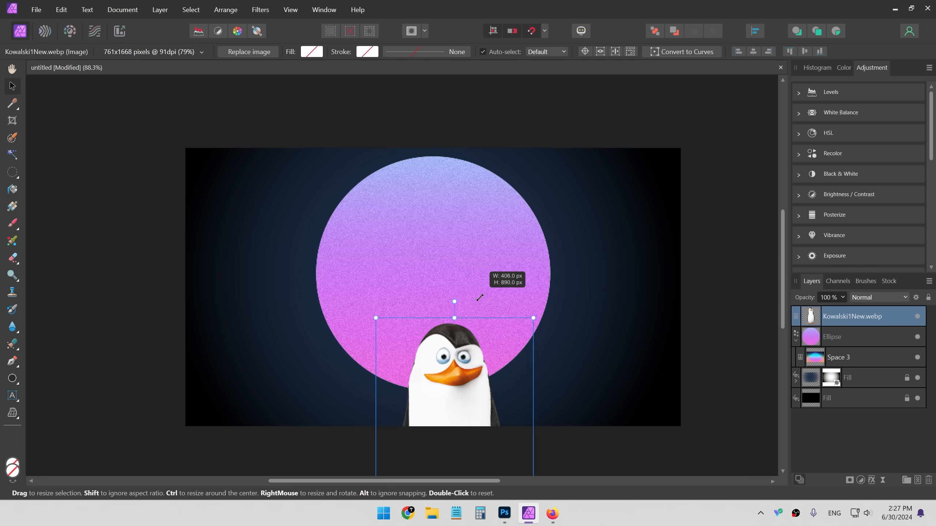
pyautogui.moveTo(473, 404); pyautogui.dragTo(446, 228)
pyautogui.moveTo(503, 157); pyautogui.dragTo(499, 166)
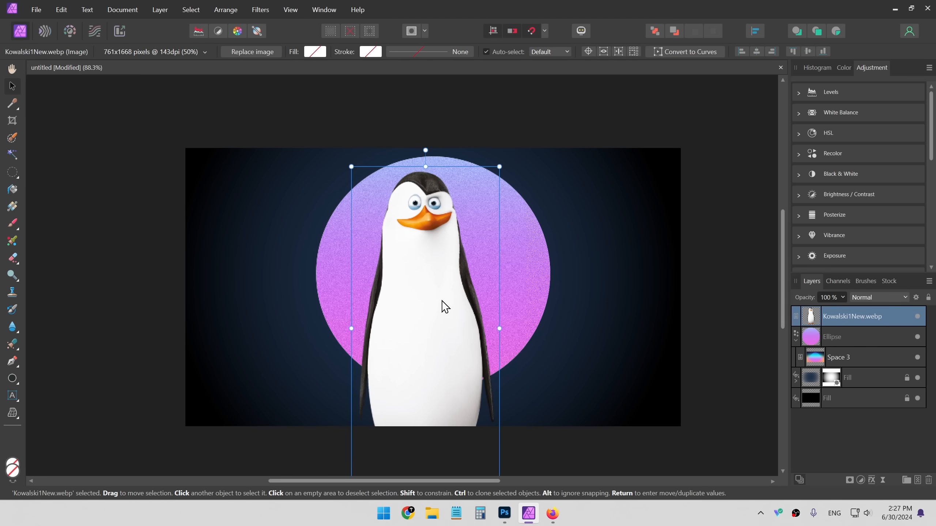
pyautogui.moveTo(441, 302); pyautogui.dragTo(452, 286)
pyautogui.moveTo(31, 194); pyautogui.dragTo(872, 208)
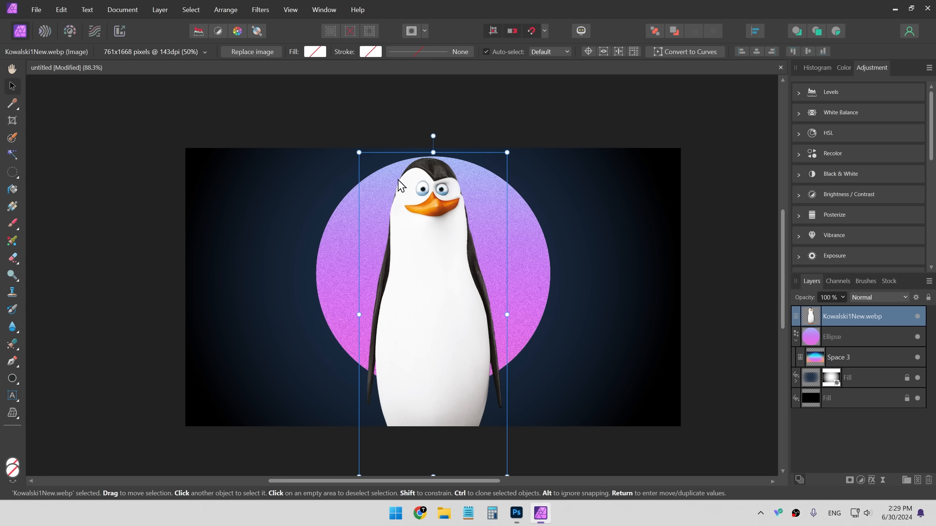
pyautogui.moveTo(511, 480); pyautogui.dragTo(497, 418)
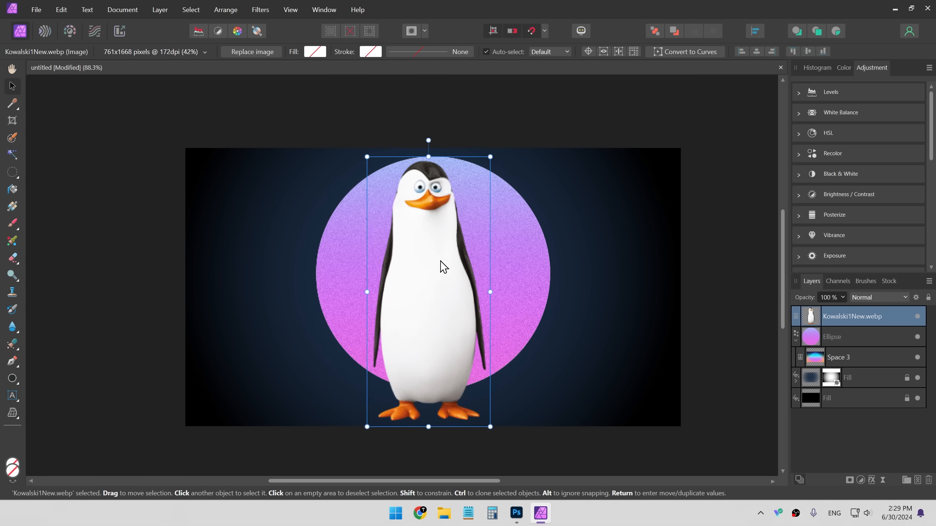
pyautogui.moveTo(443, 266); pyautogui.dragTo(443, 266)
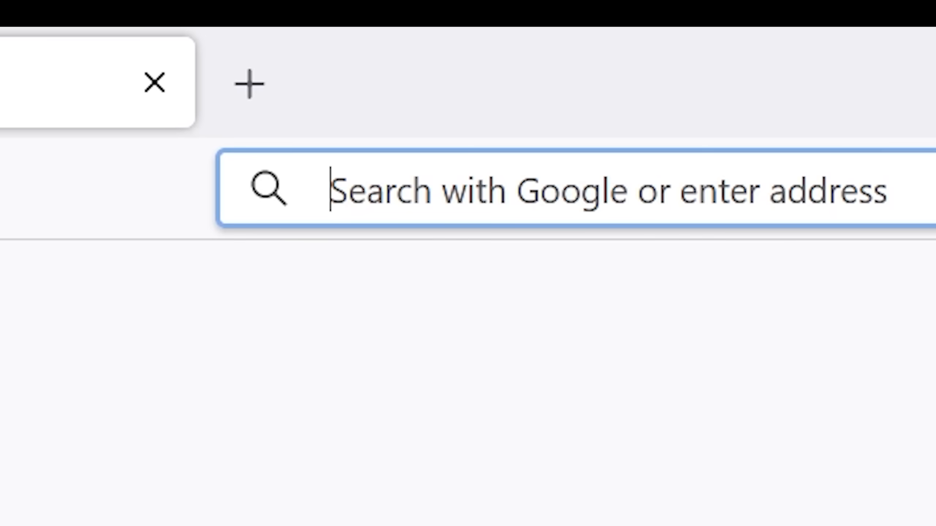
# - Search the web for the Arch Linux logo and a saluting Kowalski penguin image to import
pyautogui.write('arch l')
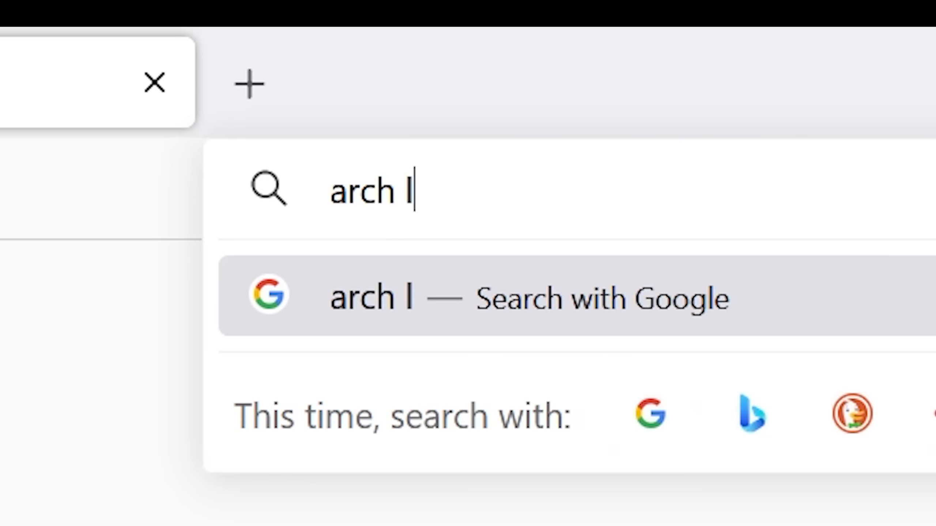
pyautogui.write('inux')
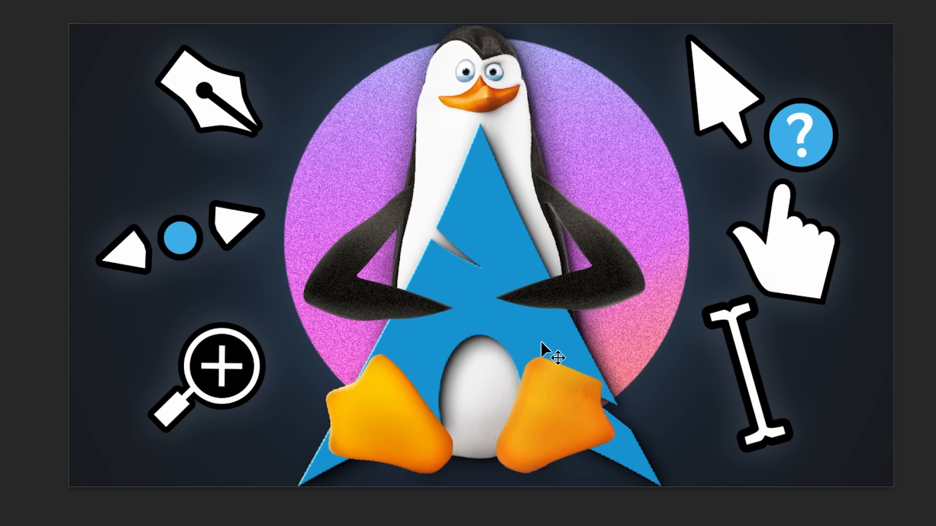
pyautogui.hotkey('alt', 'Tab')
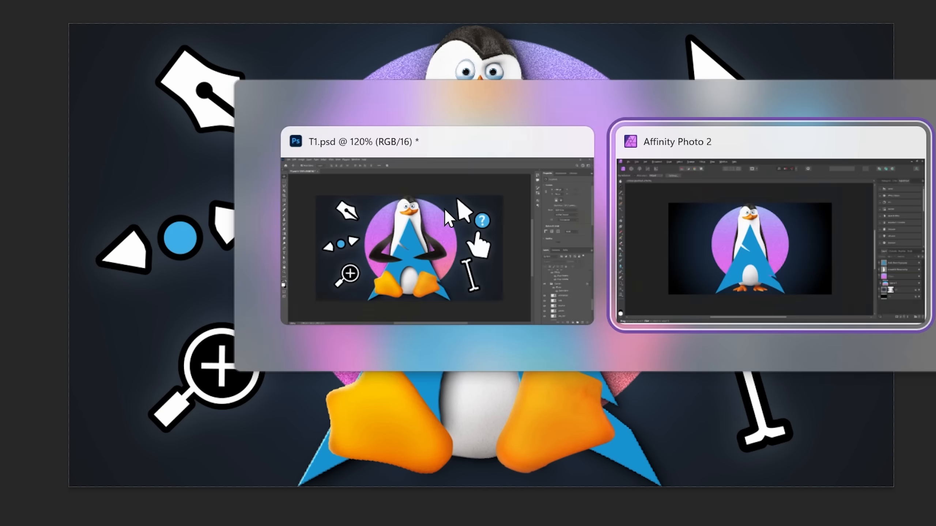
pyautogui.write('kowlaski pengu')
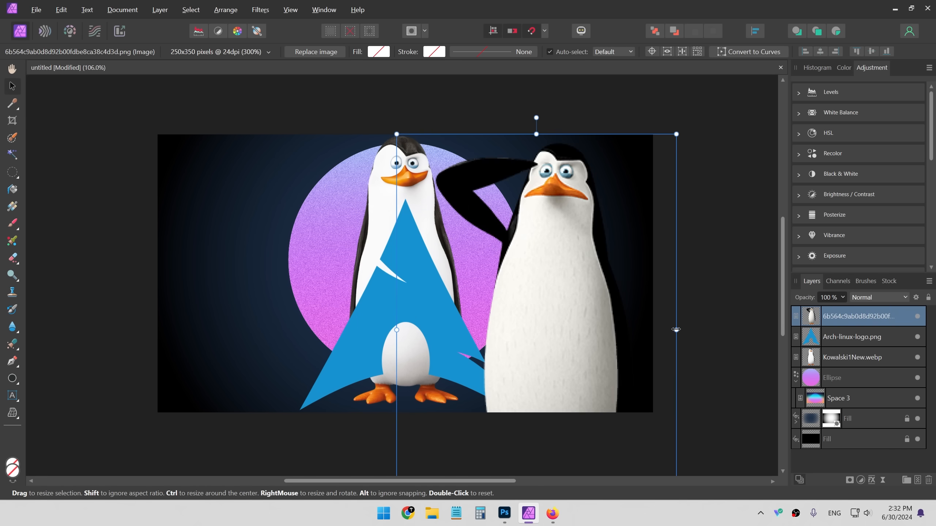
# - Resize the imported saluting penguin and set its layer opacity to 50%
pyautogui.moveTo(675, 330); pyautogui.dragTo(651, 328)
pyautogui.moveTo(552, 322); pyautogui.dragTo(418, 307)
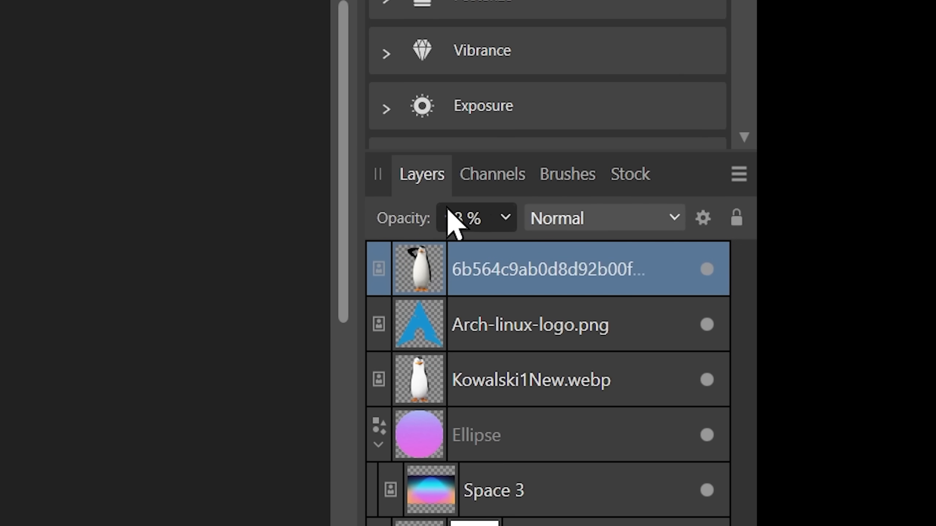
pyautogui.moveTo(458, 206); pyautogui.dragTo(398, 210)
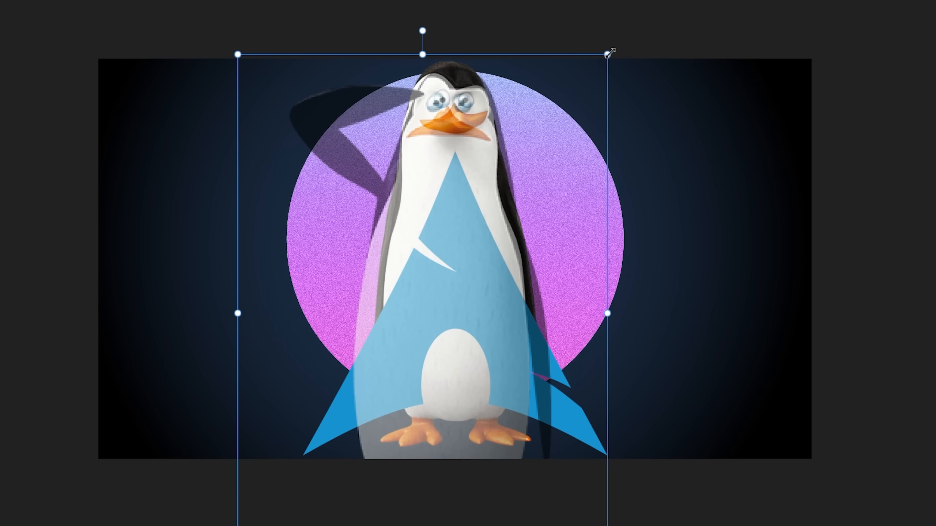
# - Scale and move the semi-transparent saluting penguin so its head lines up with the first penguin's head
pyautogui.moveTo(608, 53); pyautogui.dragTo(509, 85)
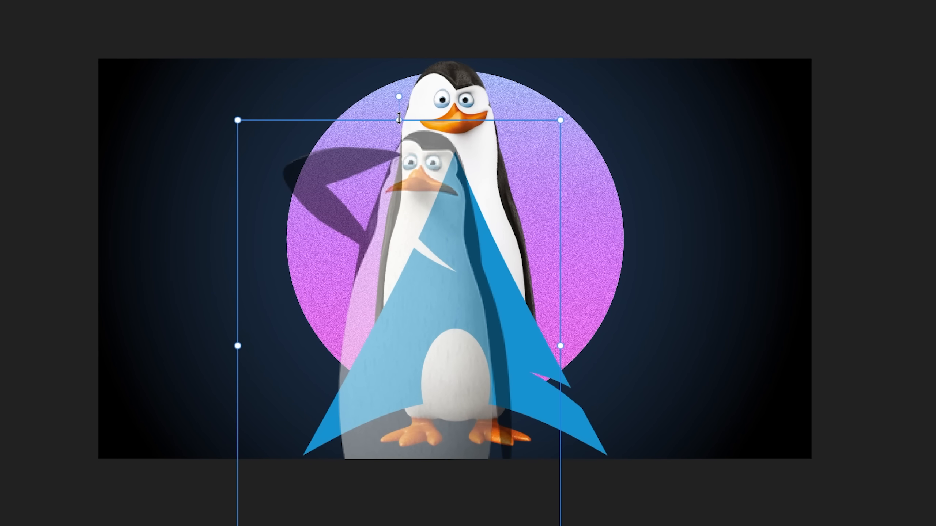
pyautogui.moveTo(399, 120); pyautogui.dragTo(423, 97)
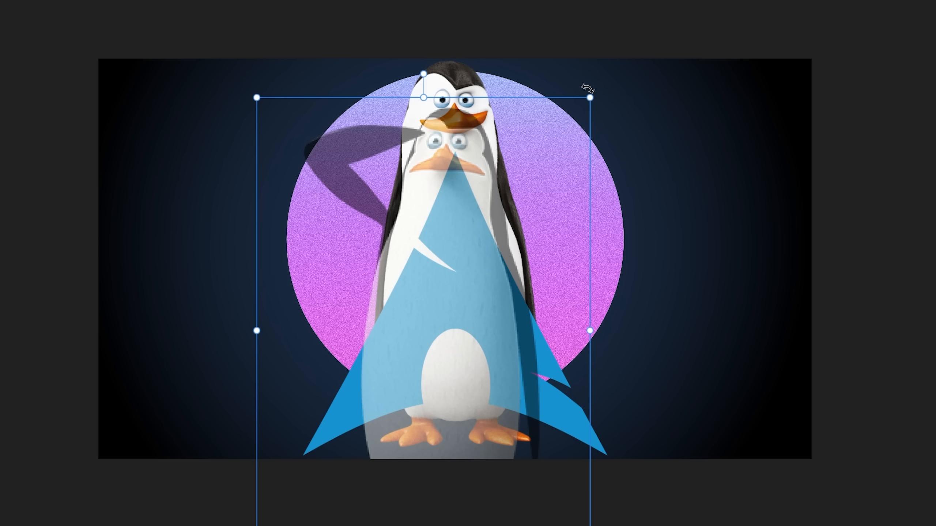
pyautogui.moveTo(587, 88); pyautogui.dragTo(568, 109)
pyautogui.moveTo(415, 115); pyautogui.dragTo(386, 281)
pyautogui.moveTo(404, 386); pyautogui.dragTo(602, 216)
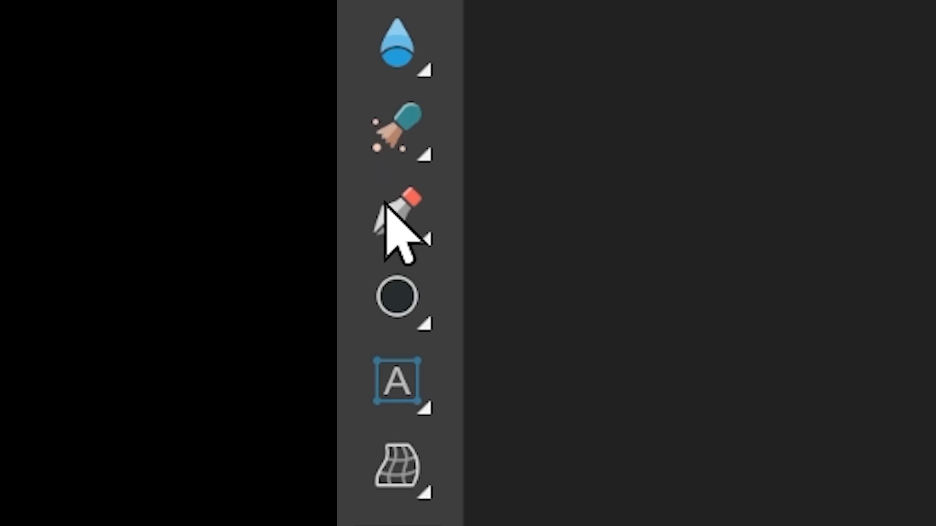
# - Trace the saluting penguin's raised arm as a closed curve with the Pen tool, undoing the last stray node
pyautogui.click(385, 203)
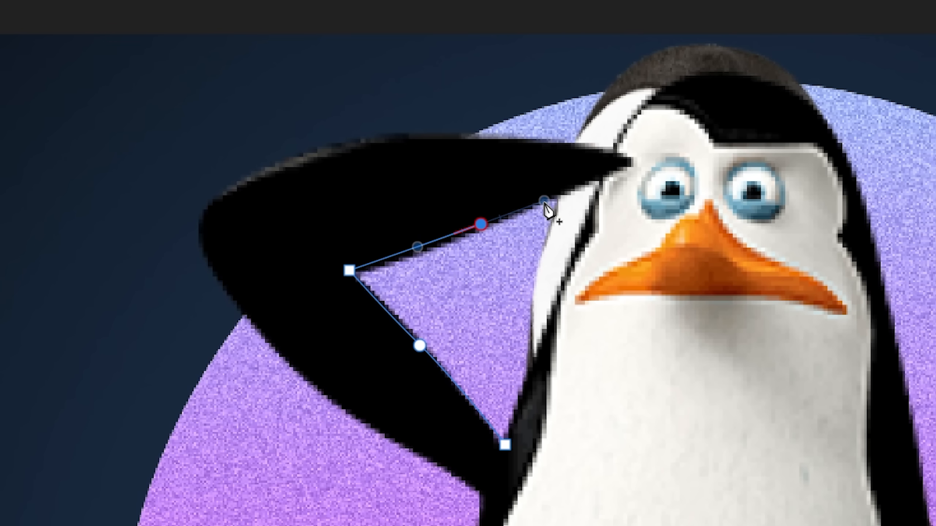
pyautogui.click(626, 160)
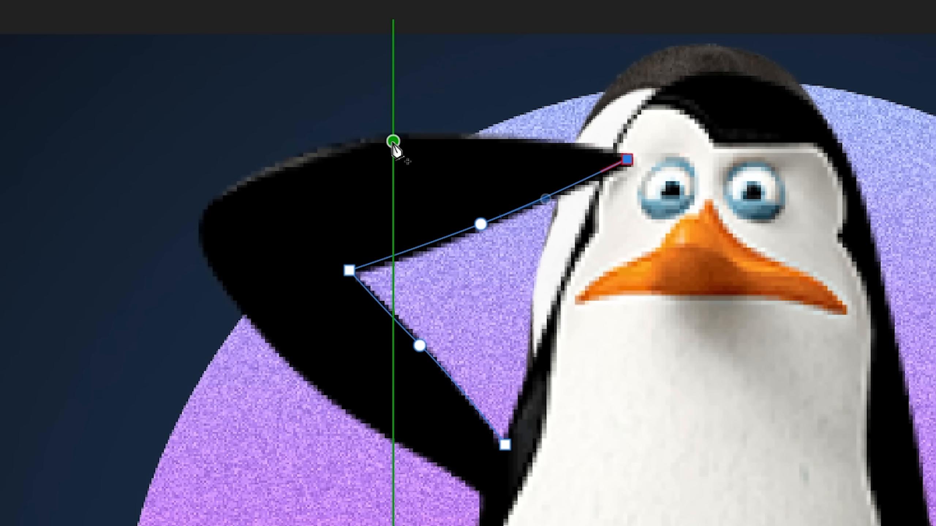
pyautogui.moveTo(393, 141); pyautogui.dragTo(255, 153)
pyautogui.moveTo(199, 228)
pyautogui.mouseDown()
pyautogui.moveTo(196, 253)
pyautogui.moveTo(194, 242)
pyautogui.mouseUp()
pyautogui.moveTo(321, 390); pyautogui.dragTo(372, 425)
pyautogui.moveTo(482, 486); pyautogui.dragTo(505, 498)
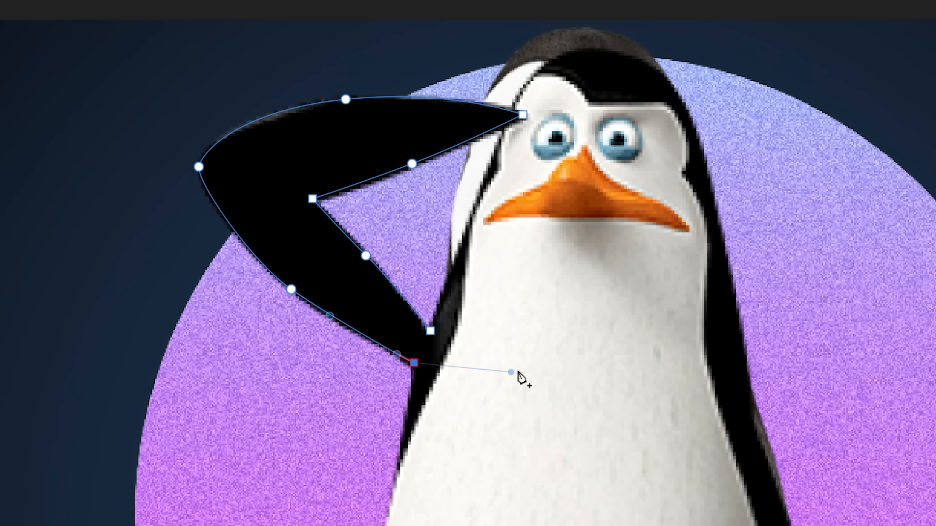
pyautogui.press('Escape')
pyautogui.hotkey('ctrl', 'z')
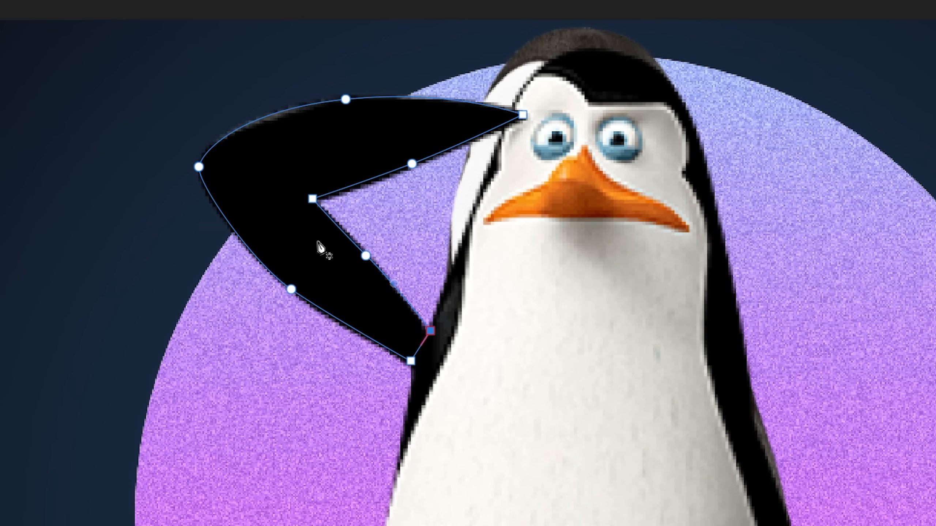
# - Fill the traced arm curve with white
pyautogui.rightClick(296, 237)
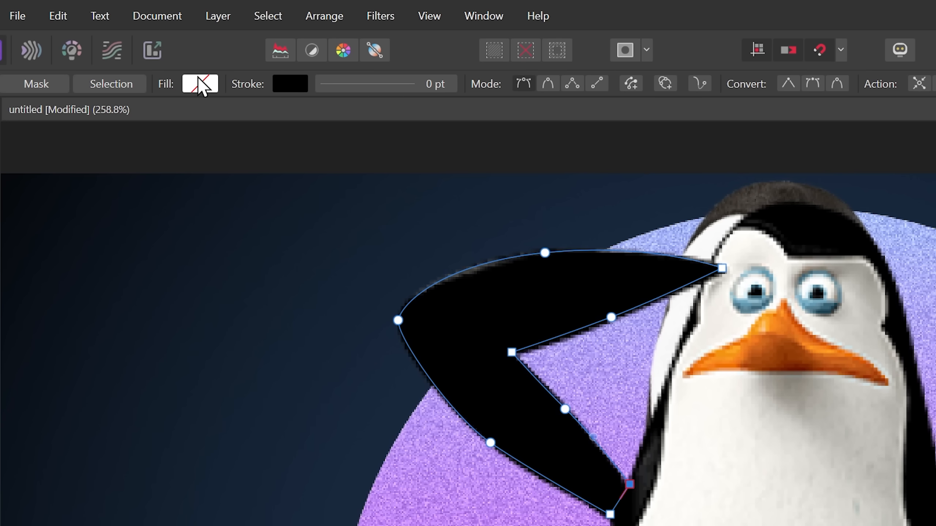
pyautogui.click(201, 85)
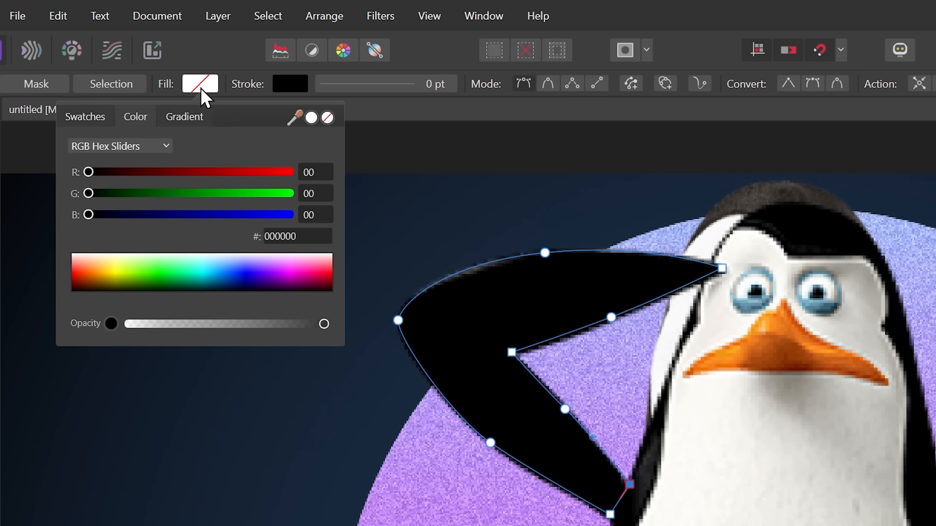
pyautogui.click(179, 254)
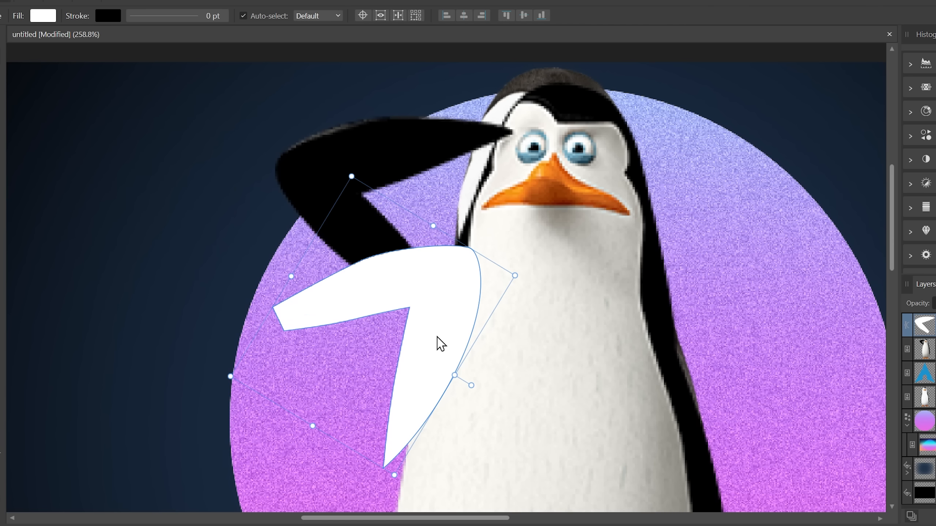
pyautogui.hotkey('ctrl', 'z')
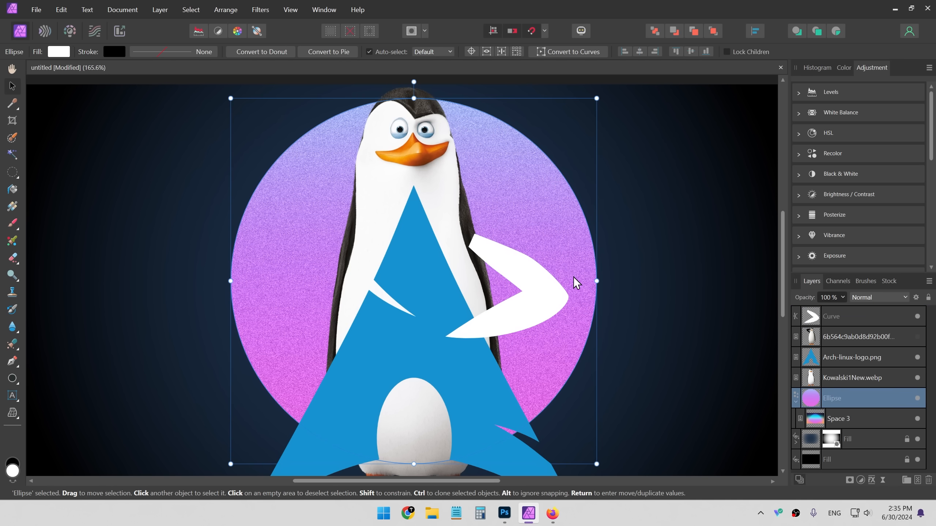
# - Duplicate the white arm curve, move the copy to the penguin's other side and flip it horizontally
pyautogui.click(541, 307)
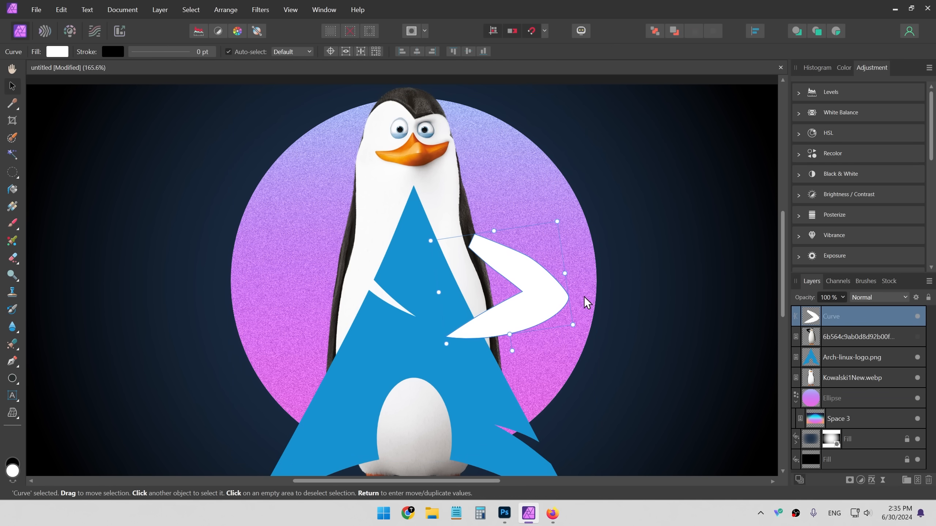
pyautogui.keyDown('ctrl'); pyautogui.moveTo(540, 302); pyautogui.dragTo(338, 296); pyautogui.keyUp('ctrl')
pyautogui.rightClick(337, 298)
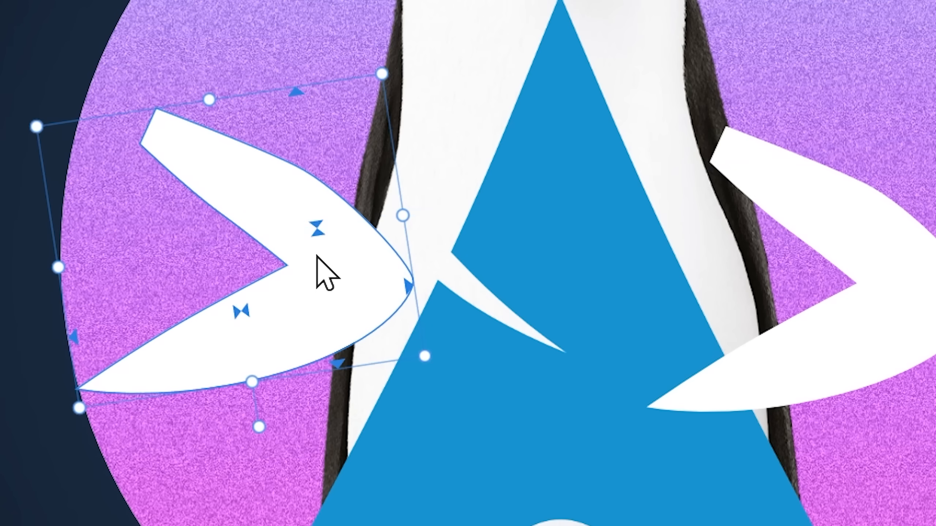
pyautogui.moveTo(324, 283); pyautogui.dragTo(329, 294)
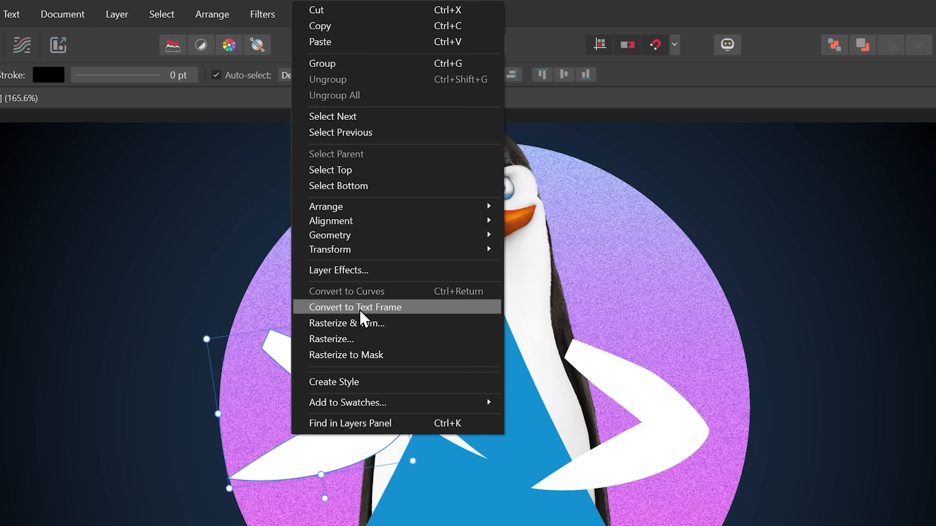
pyautogui.moveTo(434, 254)
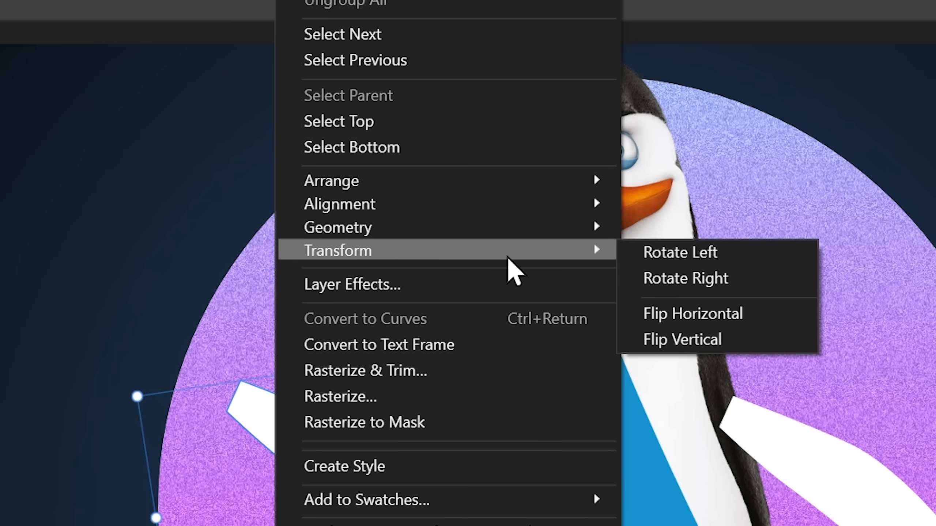
pyautogui.click(700, 317)
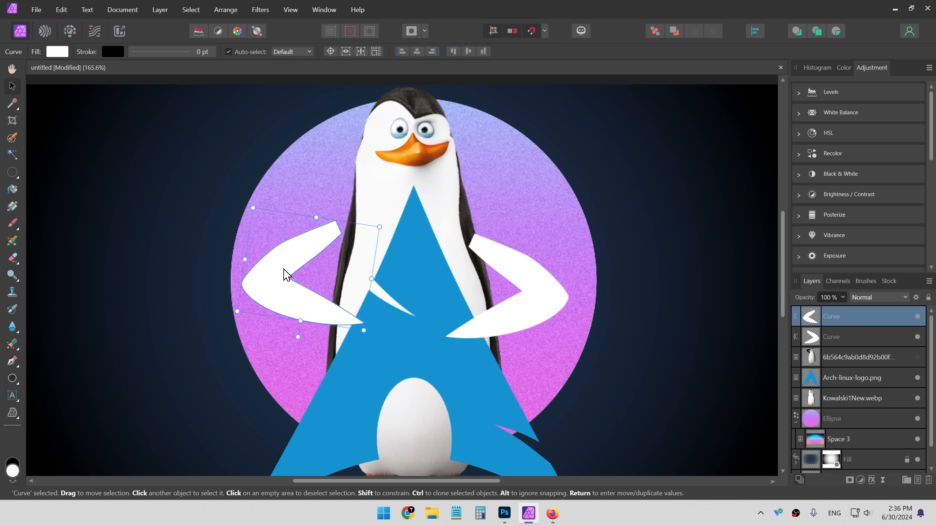
# - Group the two white arm curves and set the group's fill to black
pyautogui.moveTo(283, 269); pyautogui.dragTo(298, 271)
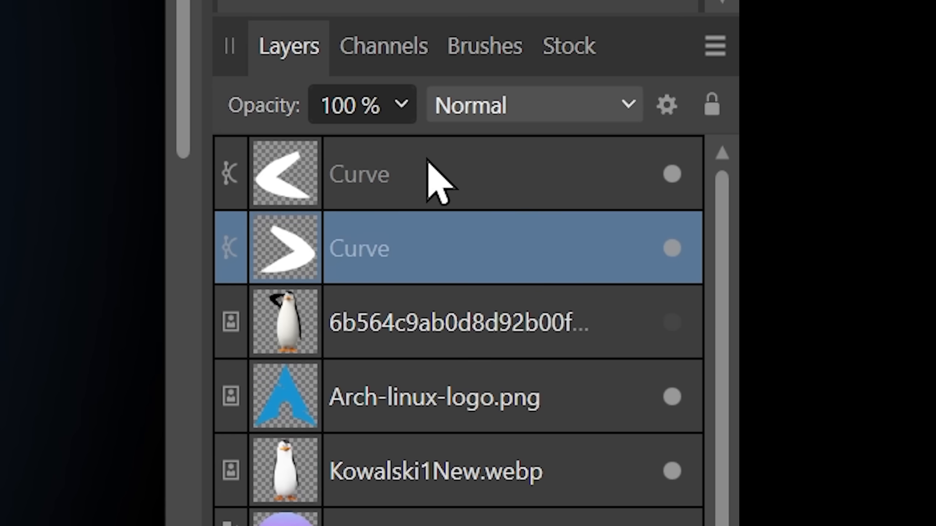
pyautogui.keyDown('shift'); pyautogui.click(428, 161); pyautogui.keyUp('shift')
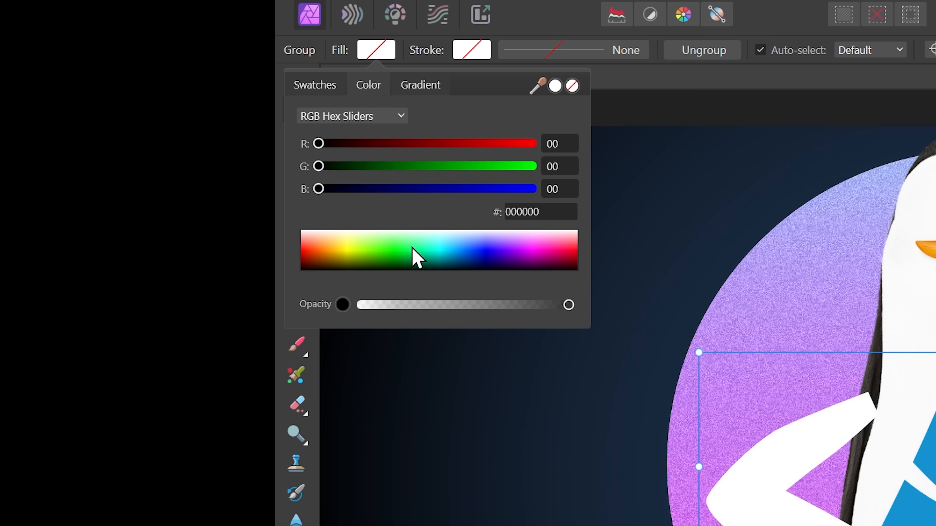
pyautogui.moveTo(411, 247); pyautogui.dragTo(275, 300)
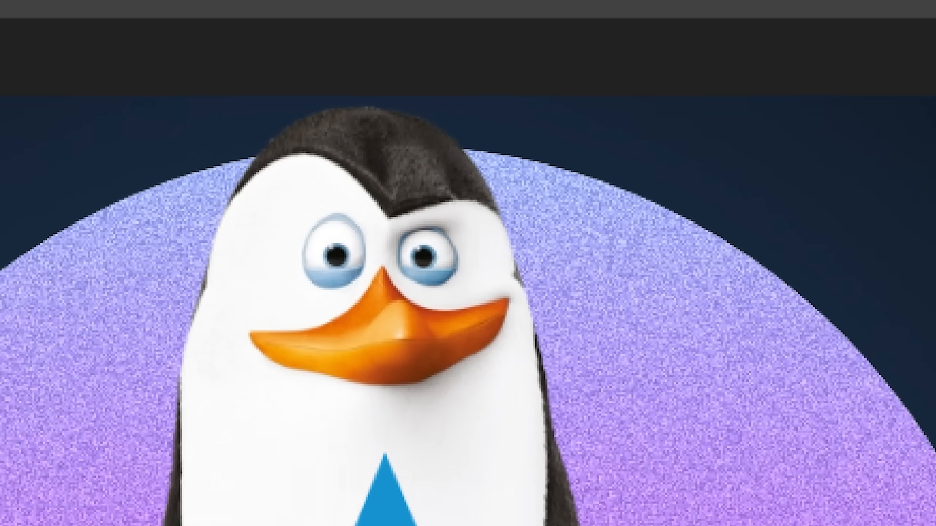
# - Watch the tutorial video on clipping versus masking layers in Affinity Photo
pyautogui.moveTo(348, 448); pyautogui.dragTo(360, 211)
pyautogui.scroll(-5, 312, 258)
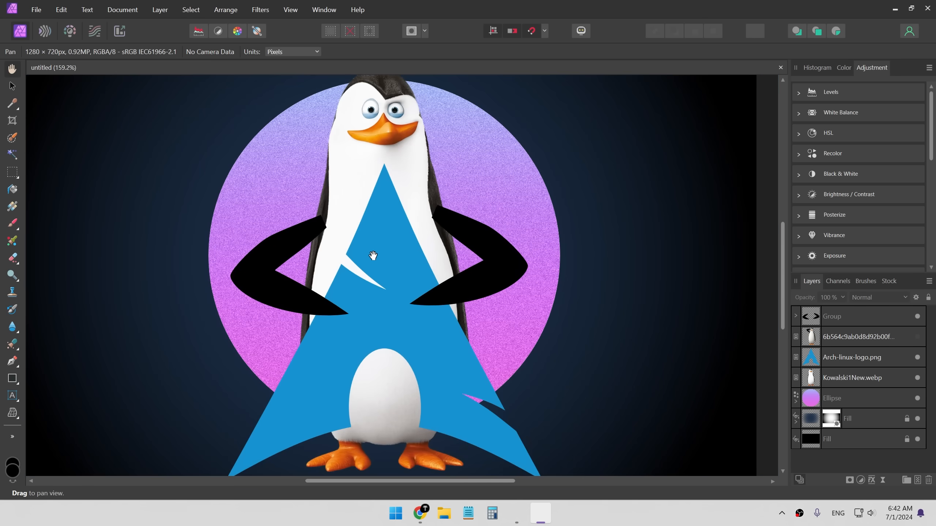
pyautogui.hotkey('alt', 'Tab')
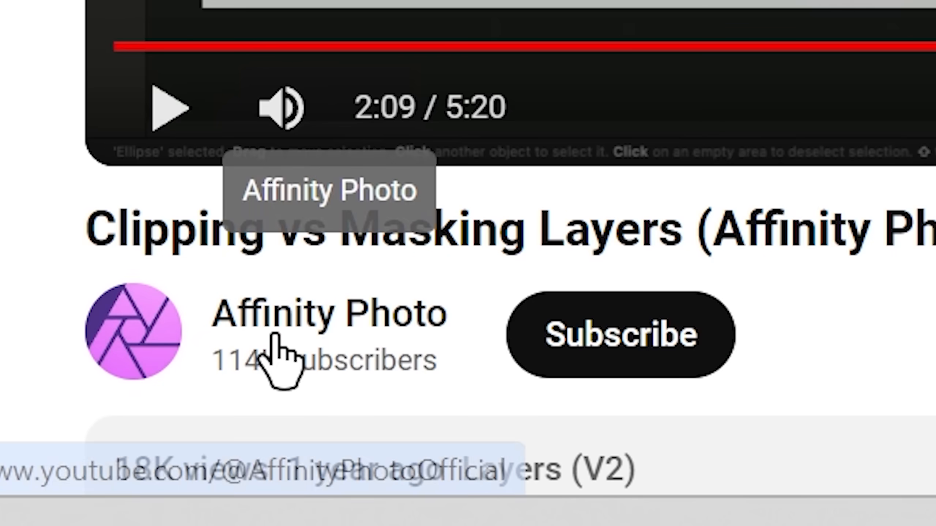
pyautogui.moveTo(50, 441); pyautogui.dragTo(61, 442)
pyautogui.moveTo(139, 238); pyautogui.dragTo(639, 334)
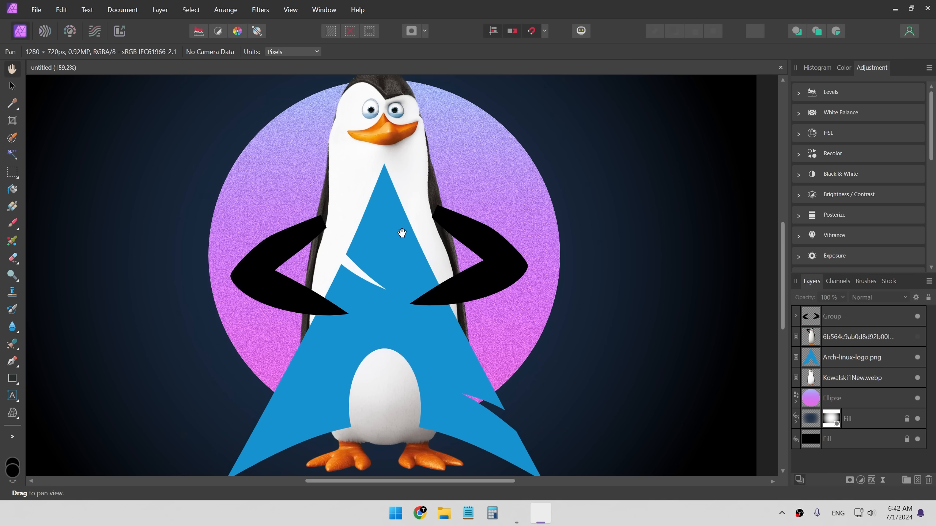
pyautogui.scroll(-1, 402, 233)
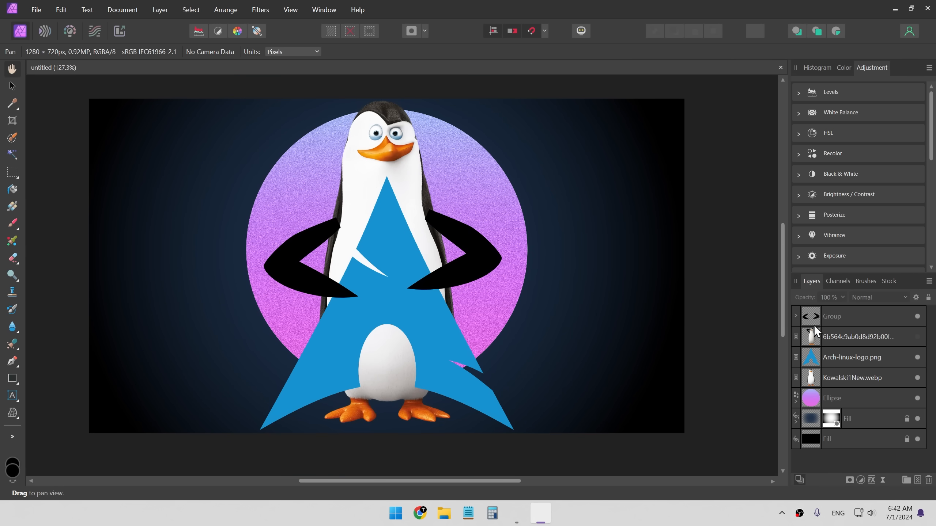
# - Add a new pixel layer, paint a broad blue block and move it over the penguin's head
pyautogui.hotkey('ctrl', 'shift', 'n')
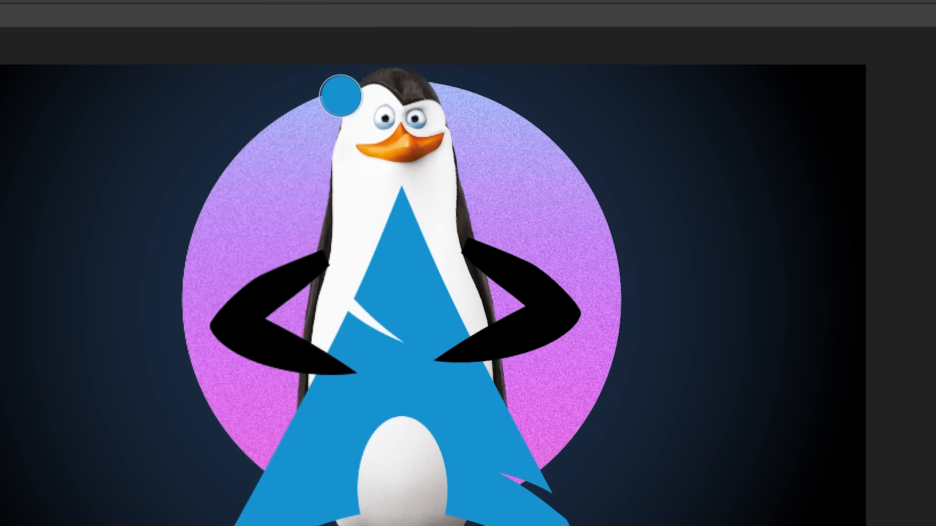
pyautogui.moveTo(330, 115); pyautogui.dragTo(472, 120)
pyautogui.moveTo(536, 98)
pyautogui.mouseDown()
pyautogui.moveTo(411, 102)
pyautogui.moveTo(498, 117)
pyautogui.moveTo(568, 146)
pyautogui.moveTo(406, 134)
pyautogui.mouseUp()
pyautogui.press('v')
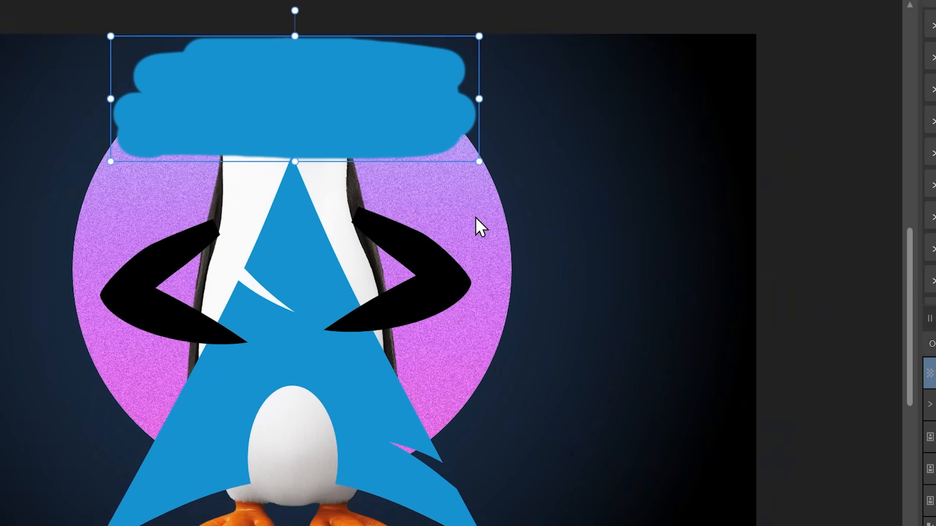
pyautogui.moveTo(579, 253); pyautogui.dragTo(514, 374)
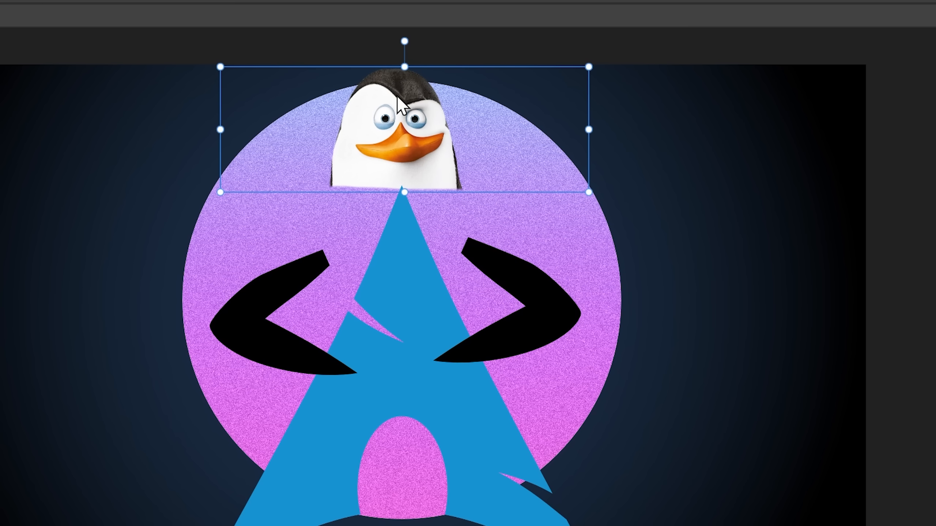
pyautogui.click(694, 182)
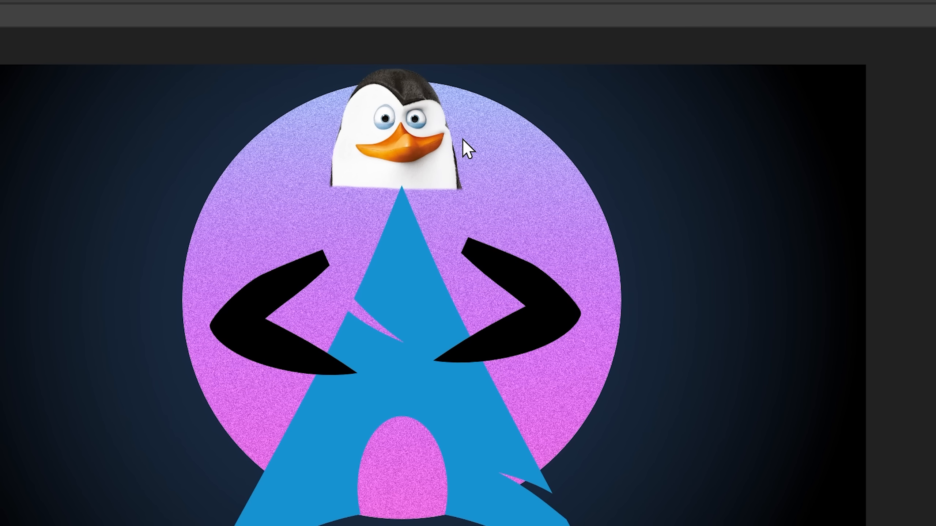
# - Nest the blue pixel layer inside the Kowalski1New.webp penguin layer and reposition the blue block
pyautogui.moveTo(527, 379); pyautogui.dragTo(523, 234)
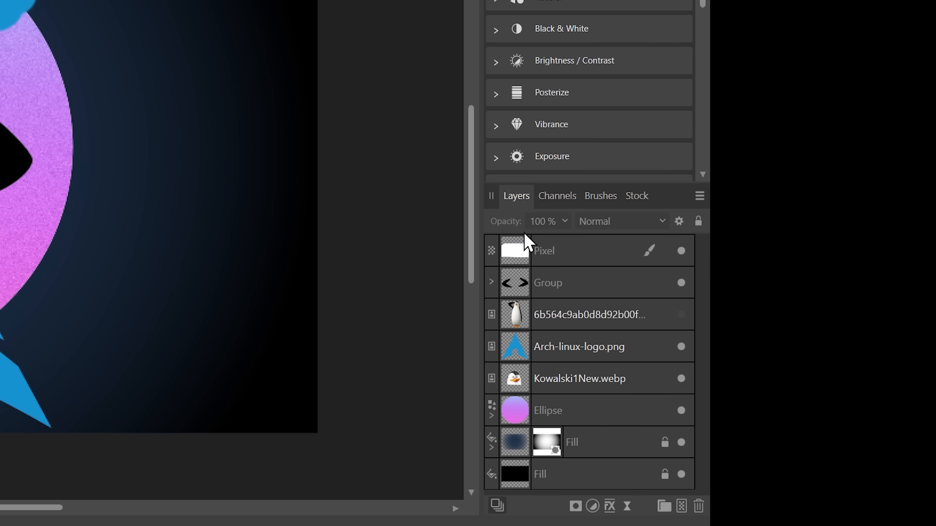
pyautogui.moveTo(619, 315); pyautogui.dragTo(595, 378)
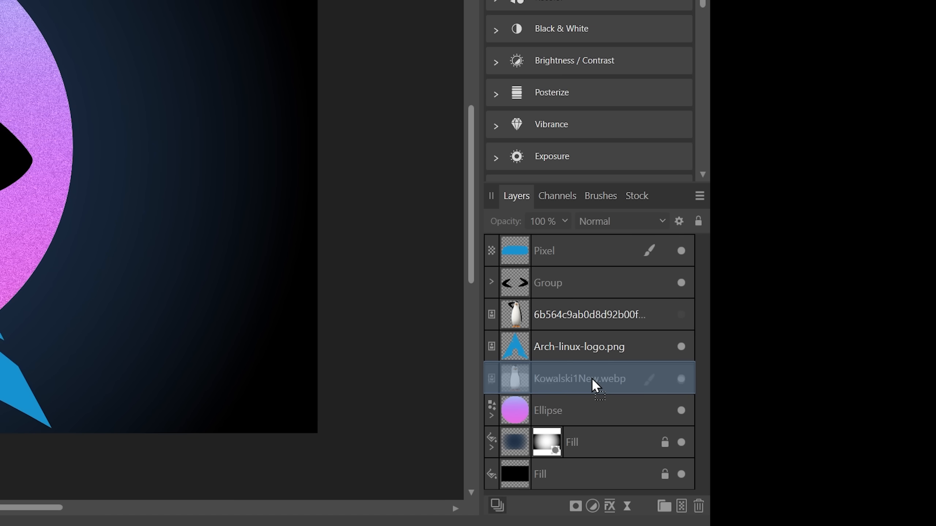
pyautogui.moveTo(592, 378)
pyautogui.mouseDown()
pyautogui.moveTo(553, 255)
pyautogui.moveTo(598, 357)
pyautogui.moveTo(591, 372)
pyautogui.moveTo(562, 260)
pyautogui.mouseUp()
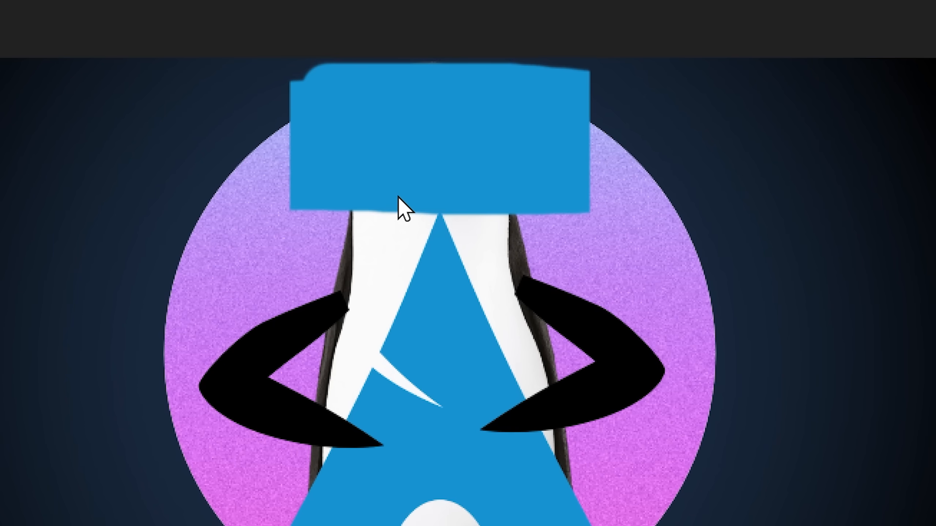
pyautogui.moveTo(364, 189); pyautogui.dragTo(401, 163)
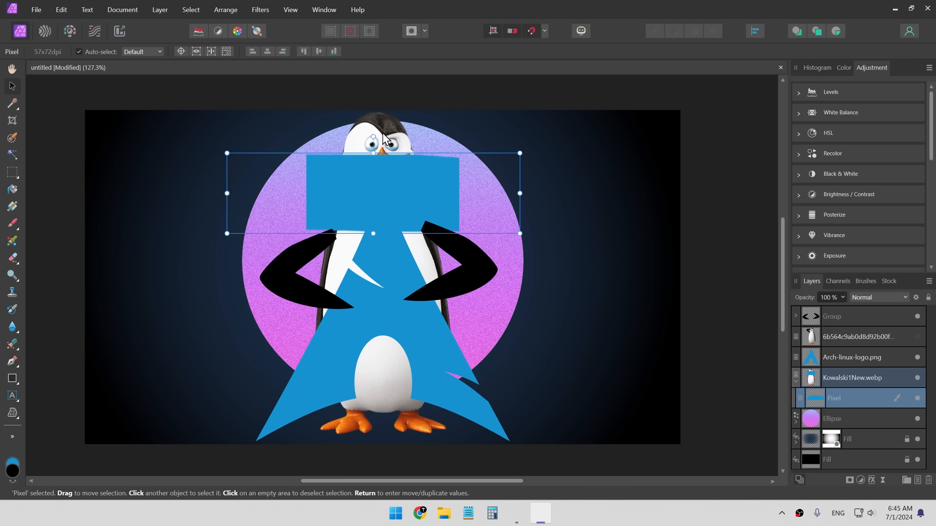
pyautogui.moveTo(336, 167); pyautogui.dragTo(348, 181)
# - Search the web for affinity photo clipping mask only visible pixels and read the forum answer
pyautogui.click(364, 127)
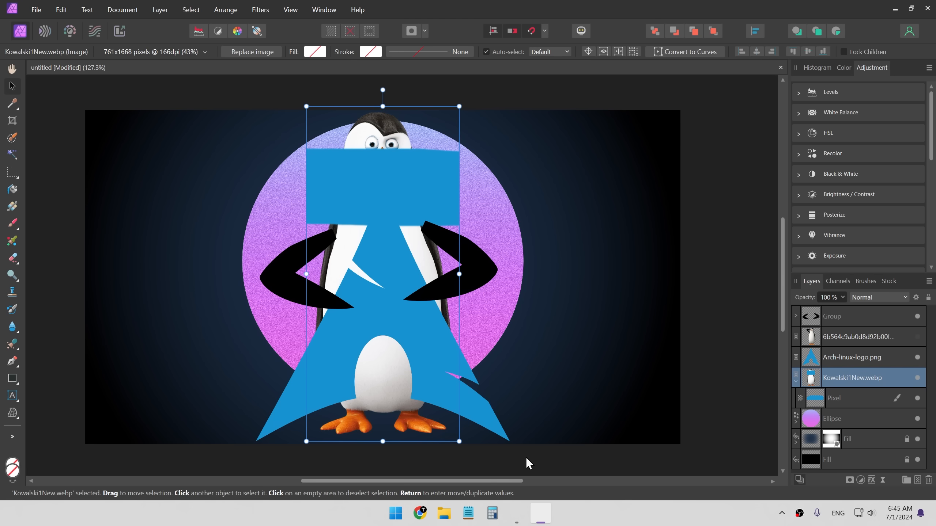
pyautogui.click(372, 172)
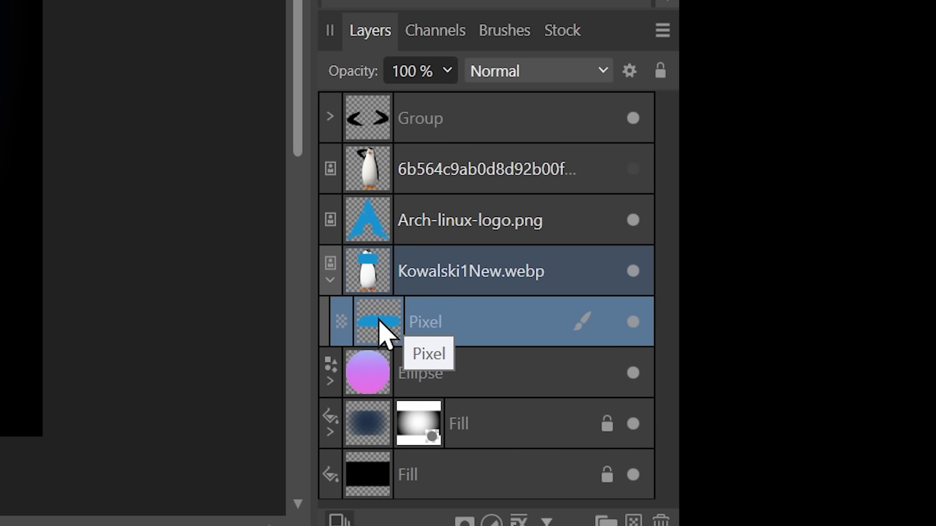
pyautogui.rightClick(357, 323)
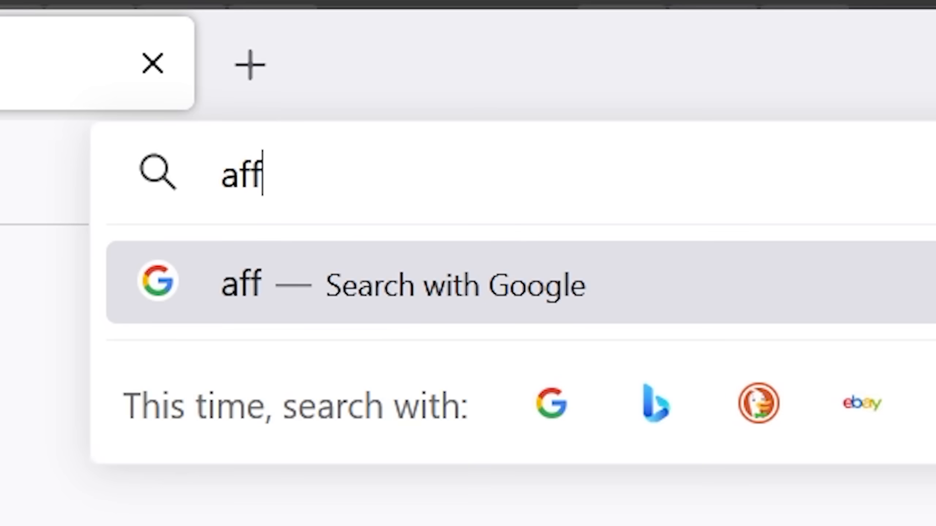
pyautogui.write('inity photo clipping ')
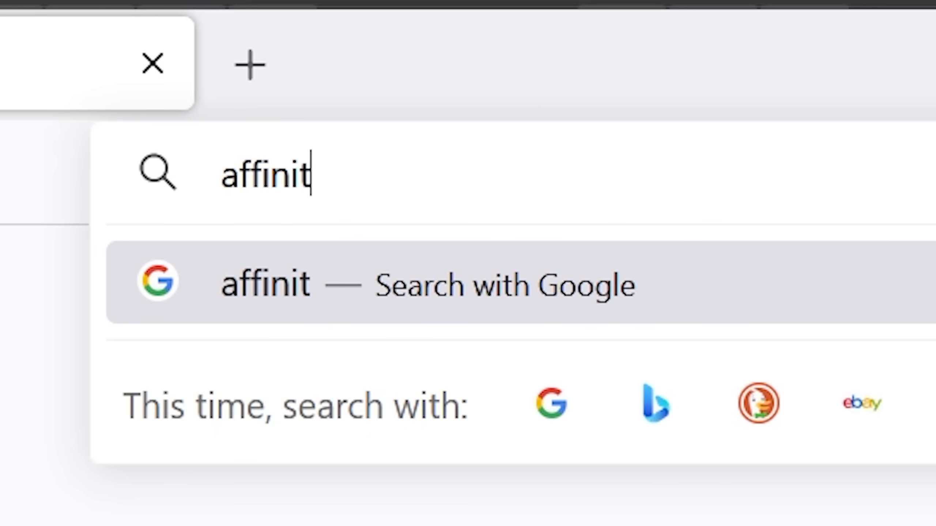
pyautogui.write('mask only visible pi')
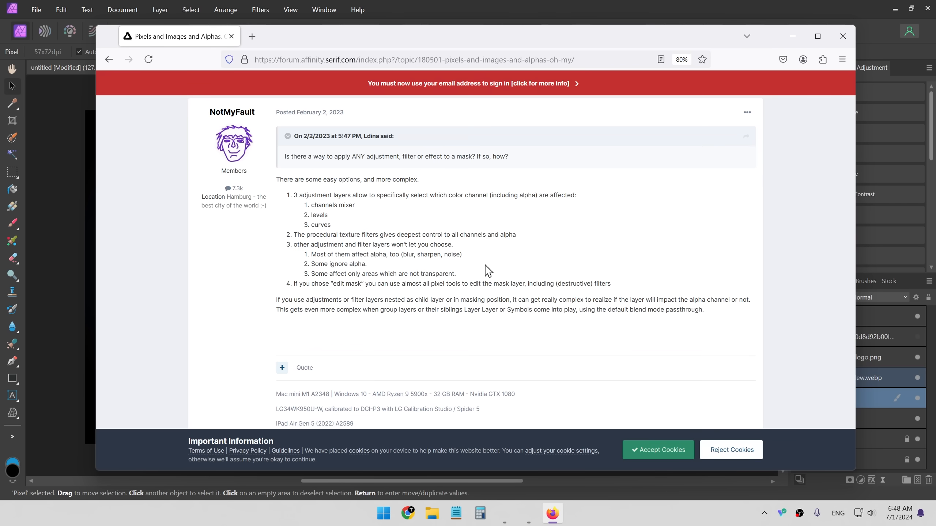
pyautogui.scroll(-5, 488, 271)
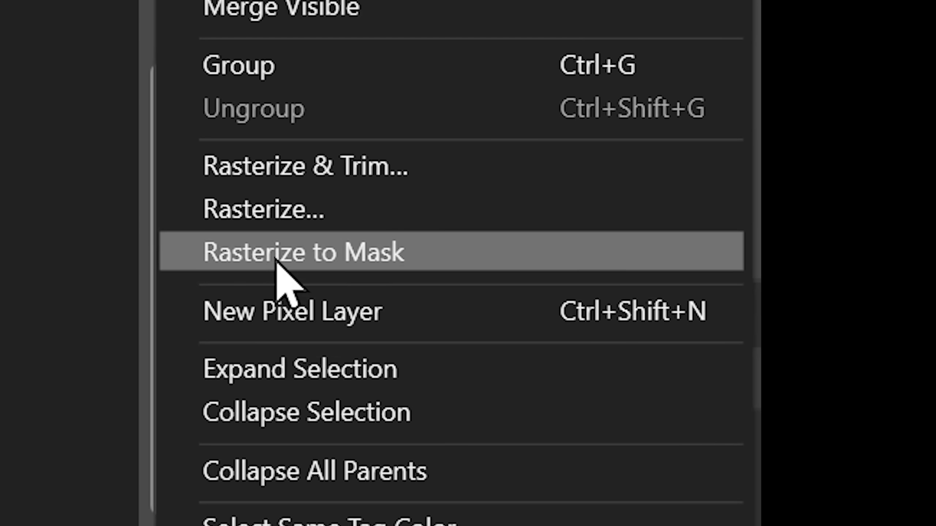
# - Rasterize the nested pixel layer to a mask and paint a blue test stroke beside the penguin's head
pyautogui.click(277, 258)
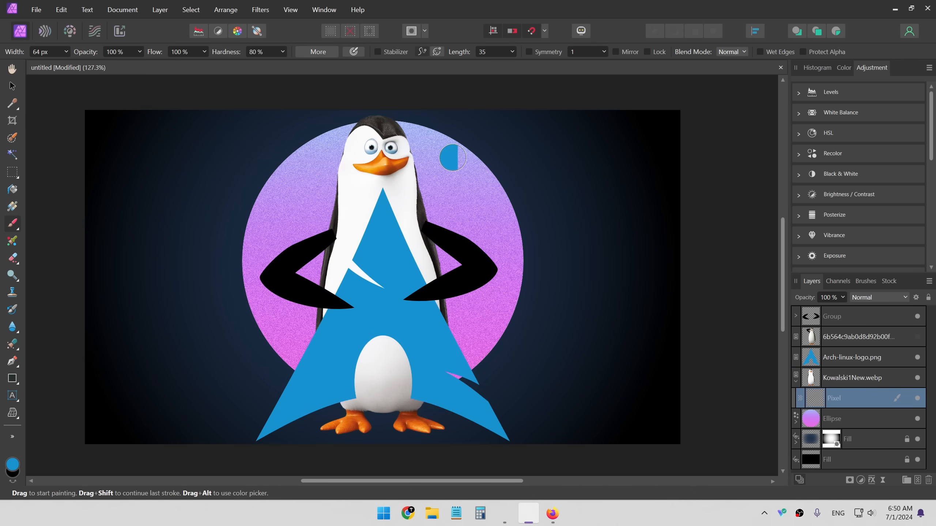
pyautogui.moveTo(445, 153)
pyautogui.mouseDown()
pyautogui.moveTo(380, 139)
pyautogui.moveTo(417, 142)
pyautogui.moveTo(442, 194)
pyautogui.moveTo(434, 157)
pyautogui.moveTo(423, 163)
pyautogui.mouseUp()
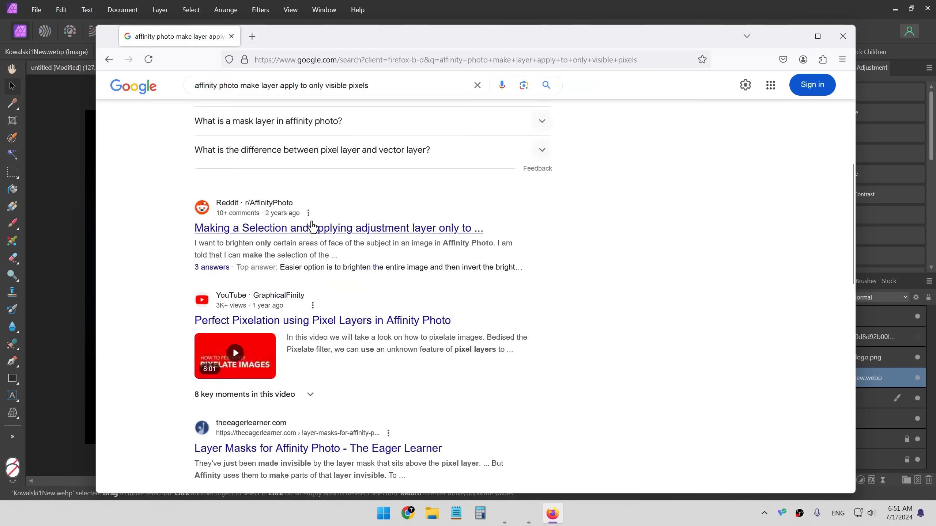
# - Select the Kowalski penguin's pixels, hide the pixel layer and create a mask layer from the selection inside the penguin
pyautogui.scroll(-10, 465, 198)
pyautogui.click(792, 36)
pyautogui.click(810, 378)
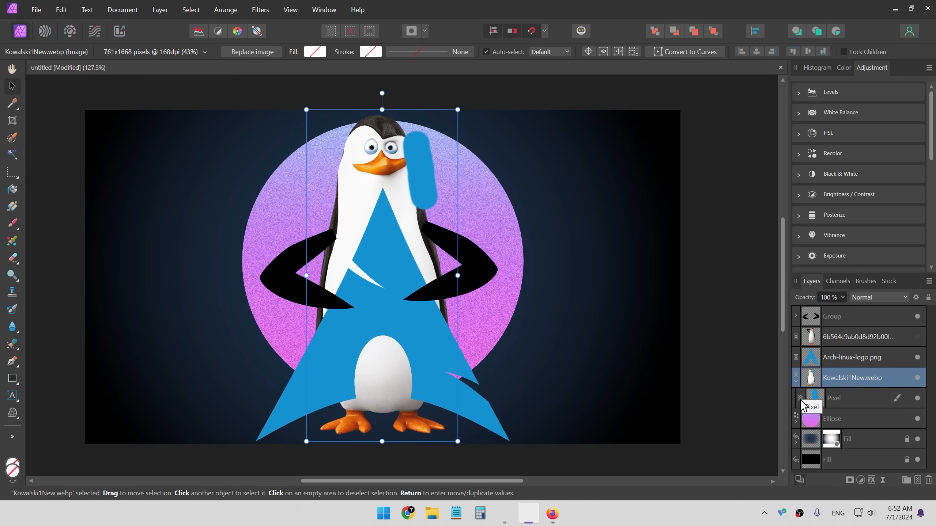
pyautogui.click(807, 399)
pyautogui.keyDown('ctrl'); pyautogui.click(811, 378); pyautogui.keyUp('ctrl')
pyautogui.click(918, 399)
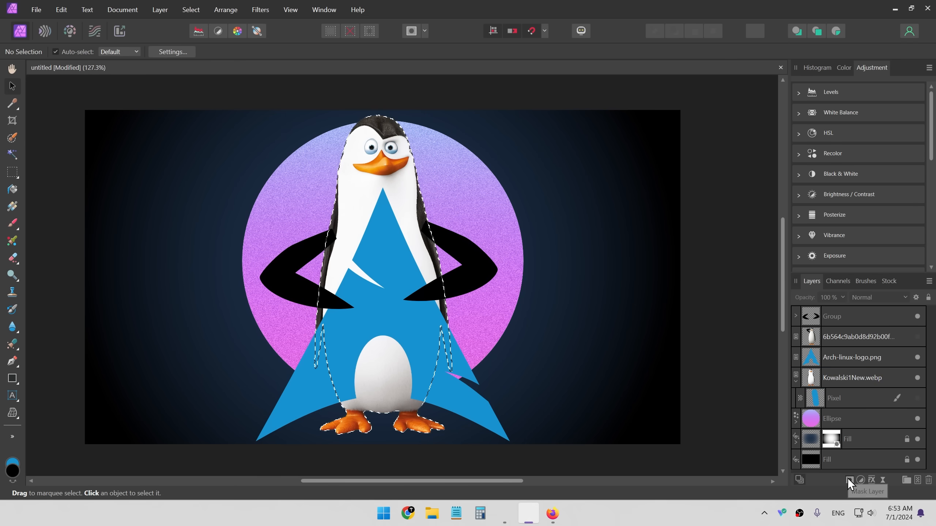
pyautogui.click(847, 479)
pyautogui.moveTo(816, 316); pyautogui.dragTo(849, 369)
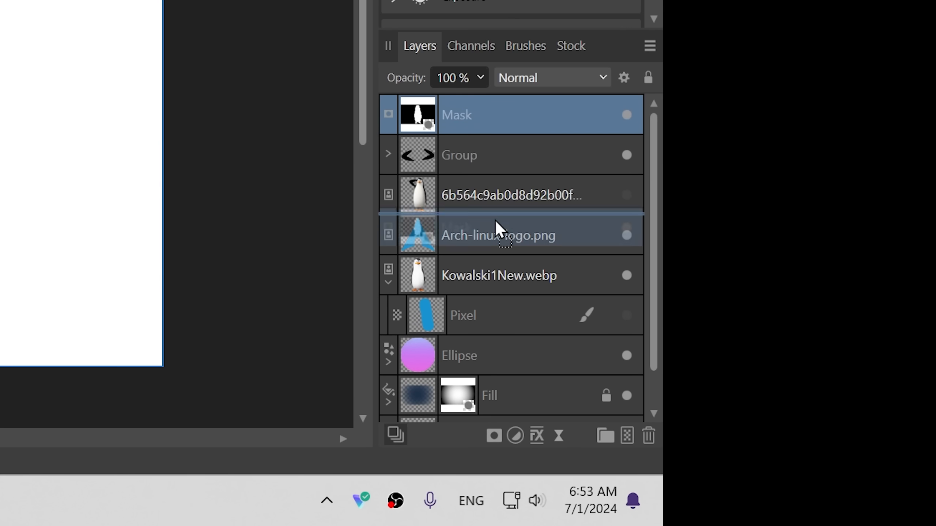
pyautogui.moveTo(494, 219); pyautogui.dragTo(457, 143)
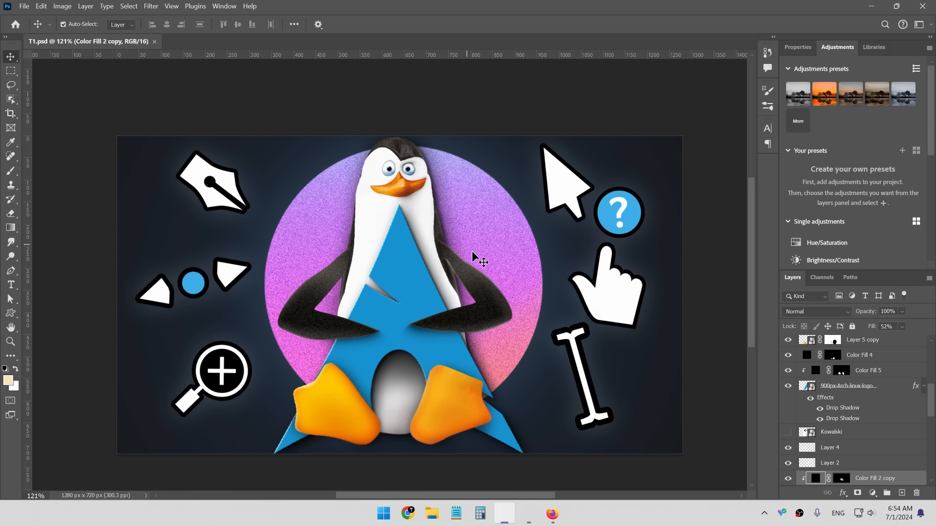
# - In Photoshop, add a new layer clipped above the arm layers, paint white brush strokes on it and undo the last one
pyautogui.press('b')
pyautogui.scroll(4, 864, 406)
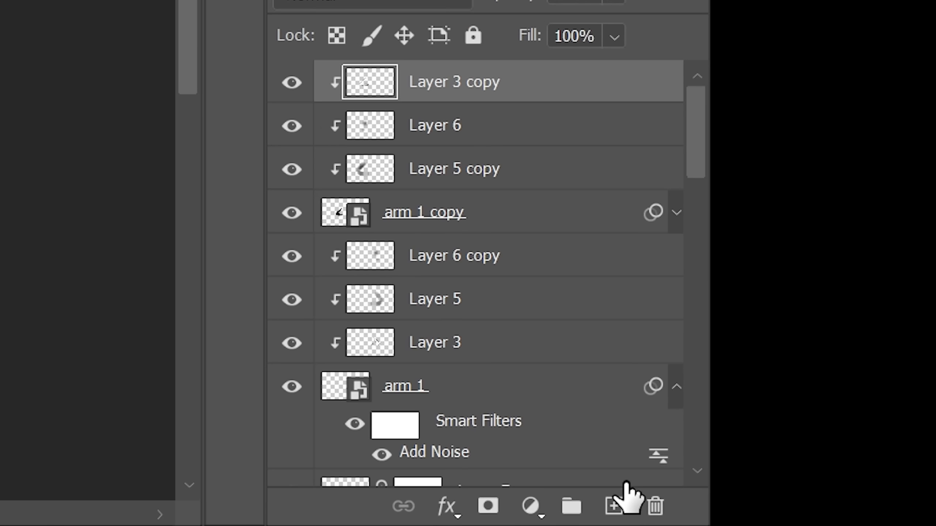
pyautogui.click(902, 492)
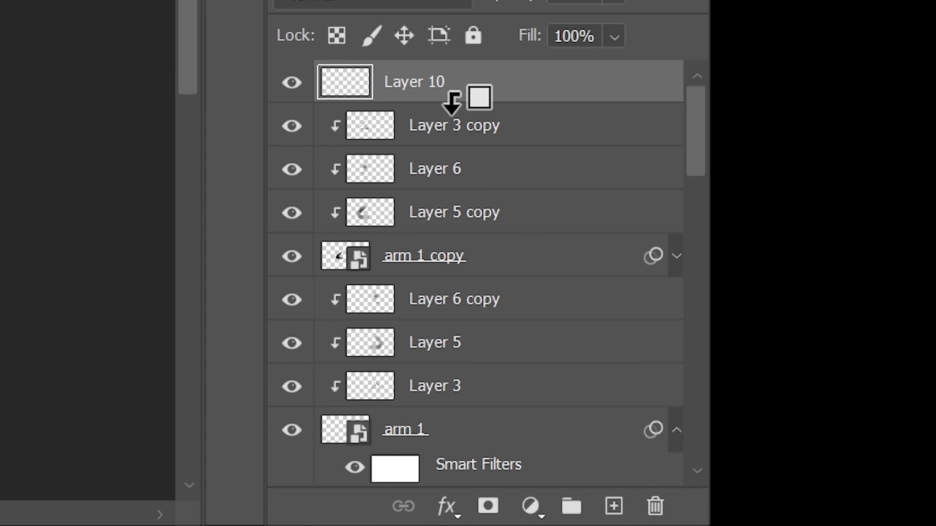
pyautogui.keyDown('alt'); pyautogui.click(456, 100); pyautogui.keyUp('alt')
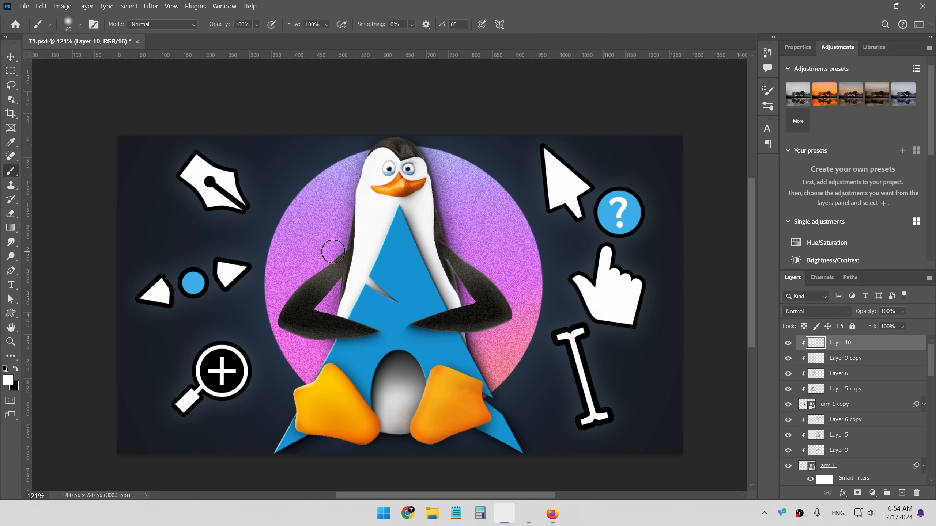
pyautogui.moveTo(333, 251); pyautogui.dragTo(287, 290)
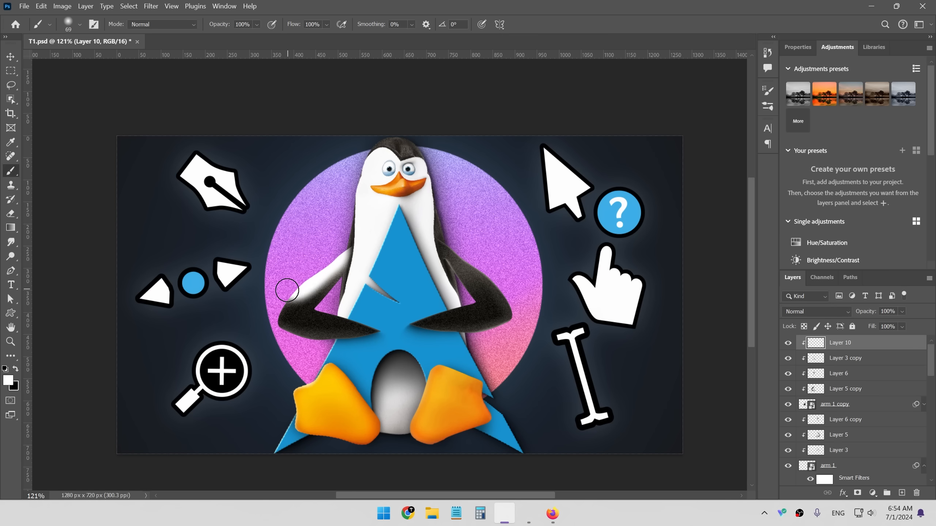
pyautogui.moveTo(268, 334); pyautogui.dragTo(387, 350)
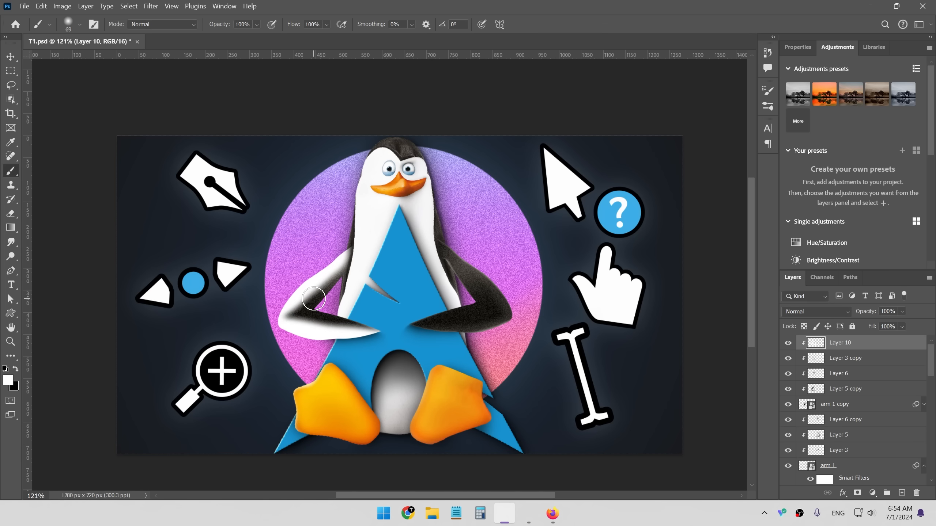
pyautogui.press('v')
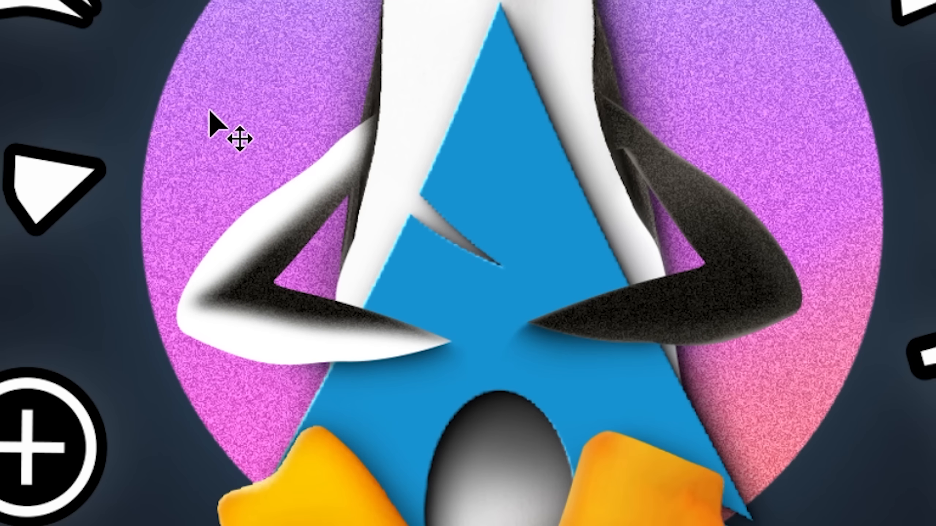
pyautogui.hotkey('ctrl', 'z')
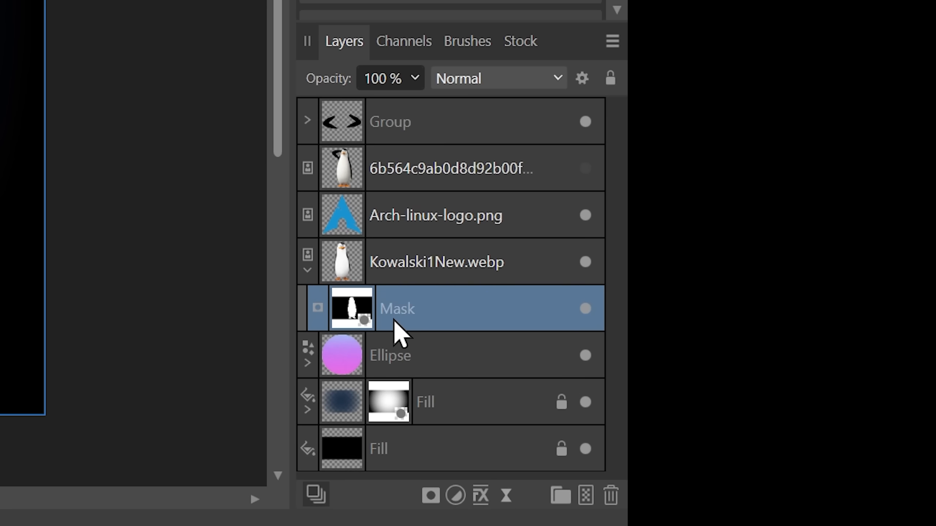
# - In Affinity Photo, add a new pixel layer inside the penguin below its mask and paint a blue stroke along the penguin's edge
pyautogui.hotkey('ctrl', 'shift', 'n')
pyautogui.moveTo(393, 322); pyautogui.dragTo(389, 264)
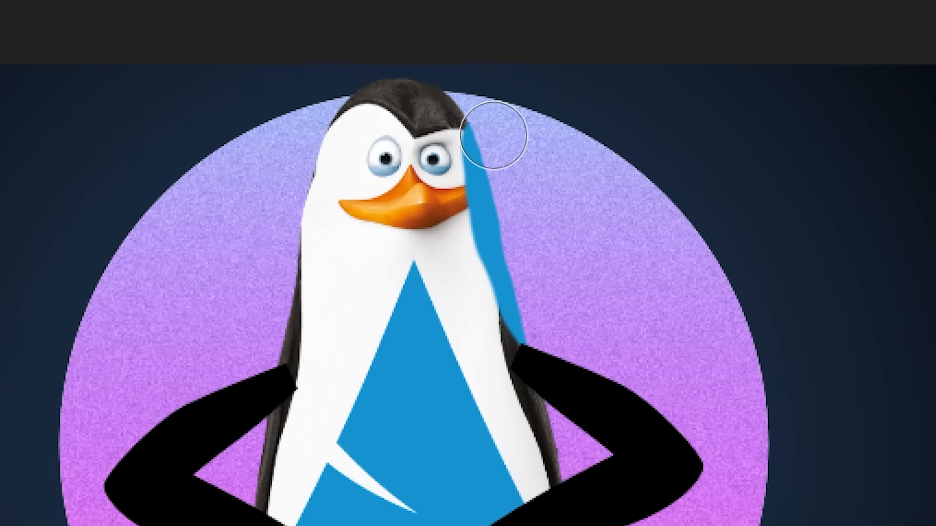
pyautogui.moveTo(495, 136); pyautogui.dragTo(480, 101)
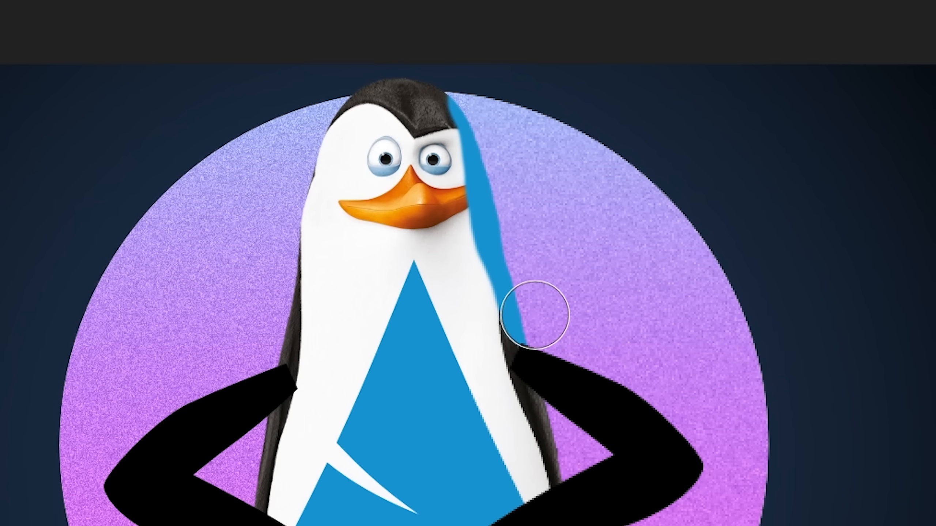
pyautogui.moveTo(535, 316)
pyautogui.mouseDown()
pyautogui.moveTo(519, 375)
pyautogui.moveTo(537, 317)
pyautogui.mouseUp()
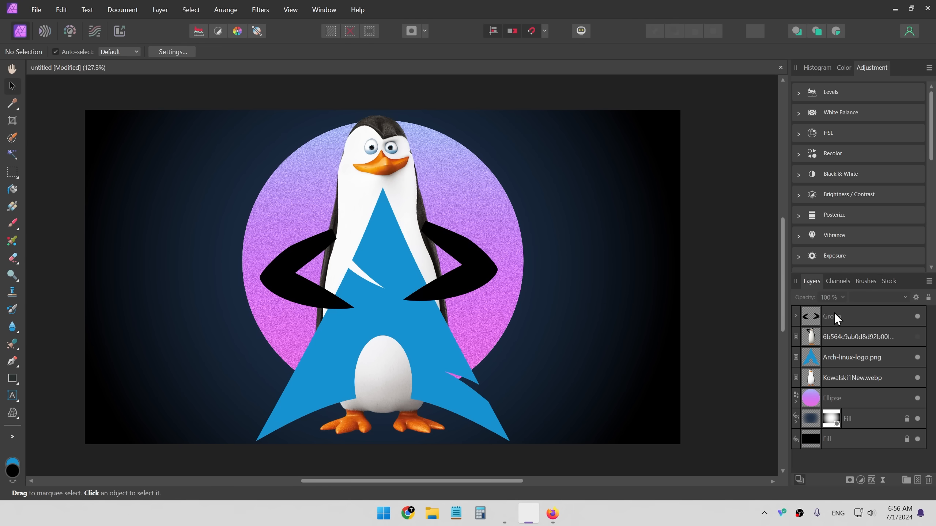
pyautogui.click(834, 314)
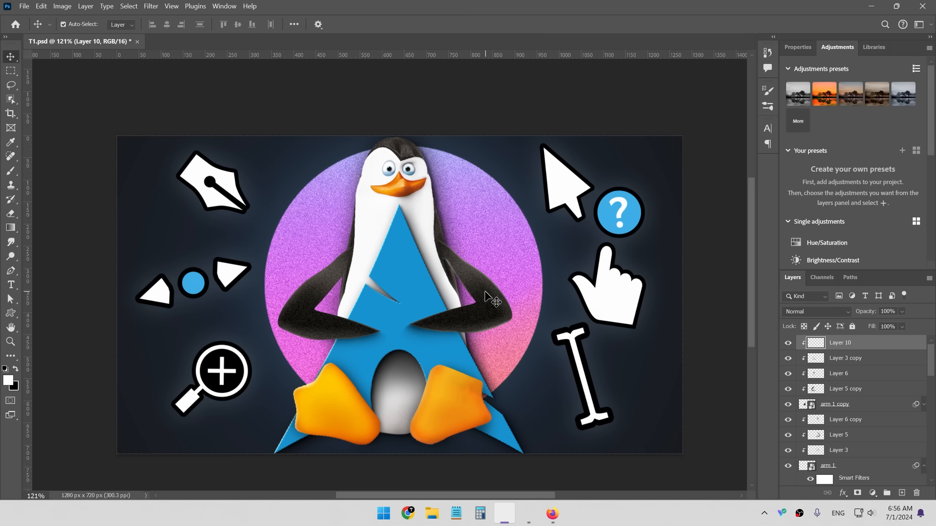
# - Apply a destructive Add Noise filter to the arms group, Uniform and Monochromatic, at 79% intensity
pyautogui.scroll(5, 494, 300)
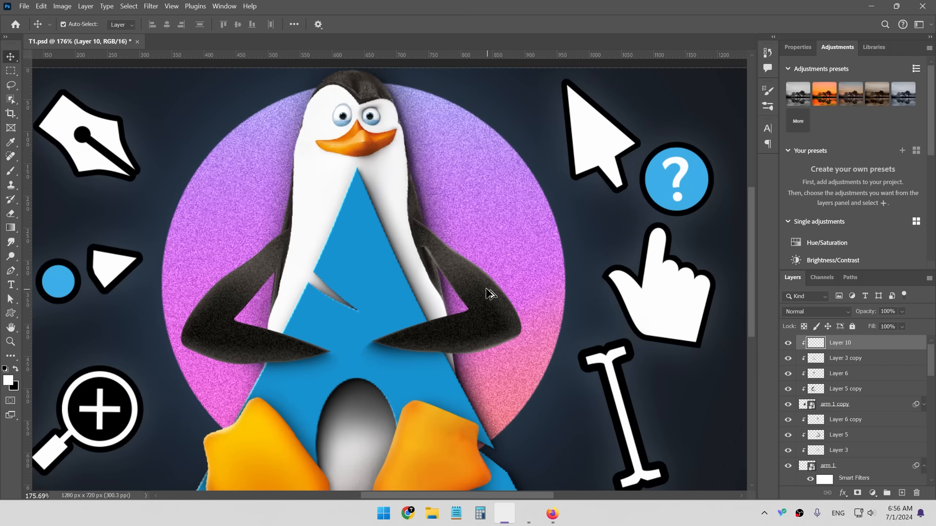
pyautogui.moveTo(453, 269); pyautogui.dragTo(539, 423)
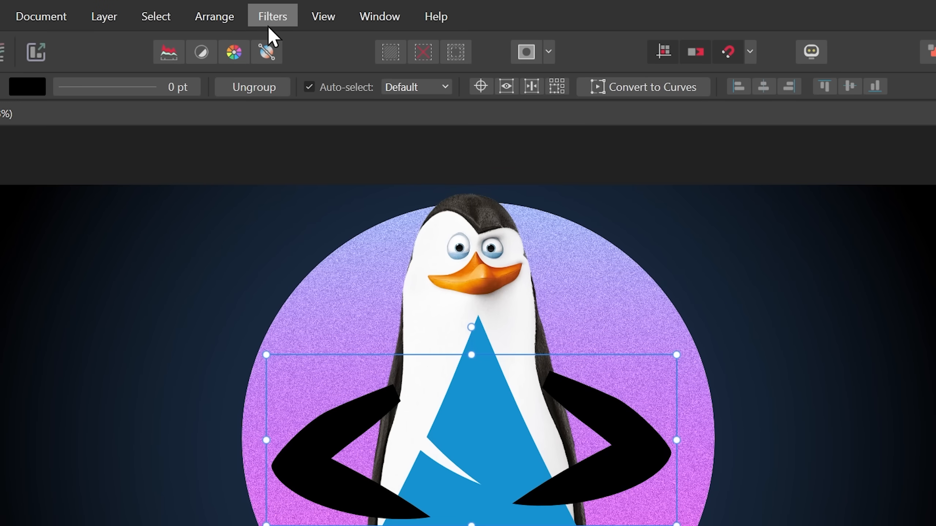
pyautogui.click(271, 16)
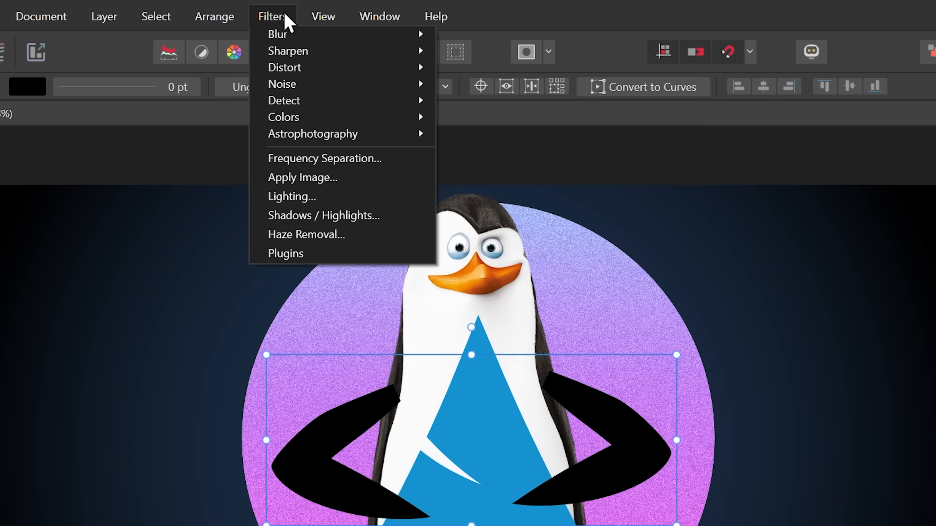
pyautogui.moveTo(318, 80)
pyautogui.click(494, 103)
pyautogui.moveTo(723, 436); pyautogui.dragTo(807, 435)
pyautogui.click(753, 452)
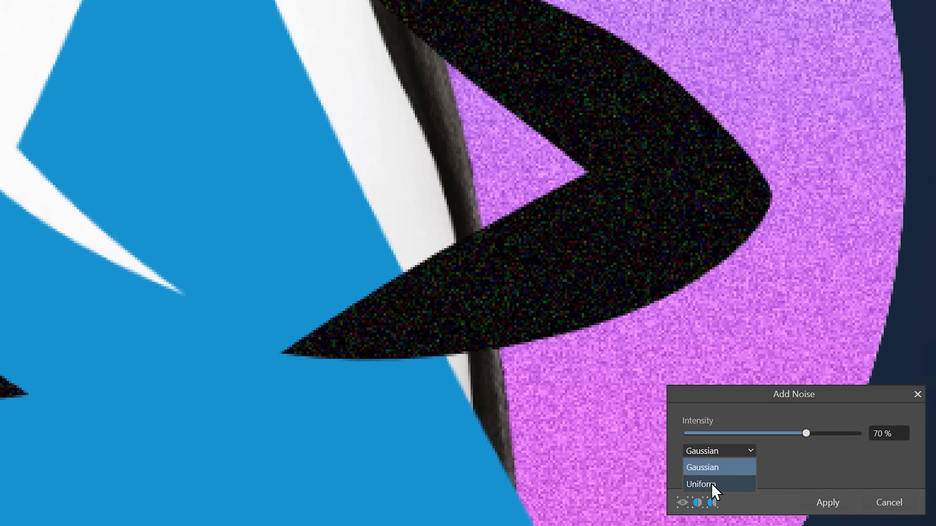
pyautogui.click(712, 484)
pyautogui.scroll(-3, 608, 260)
pyautogui.click(717, 468)
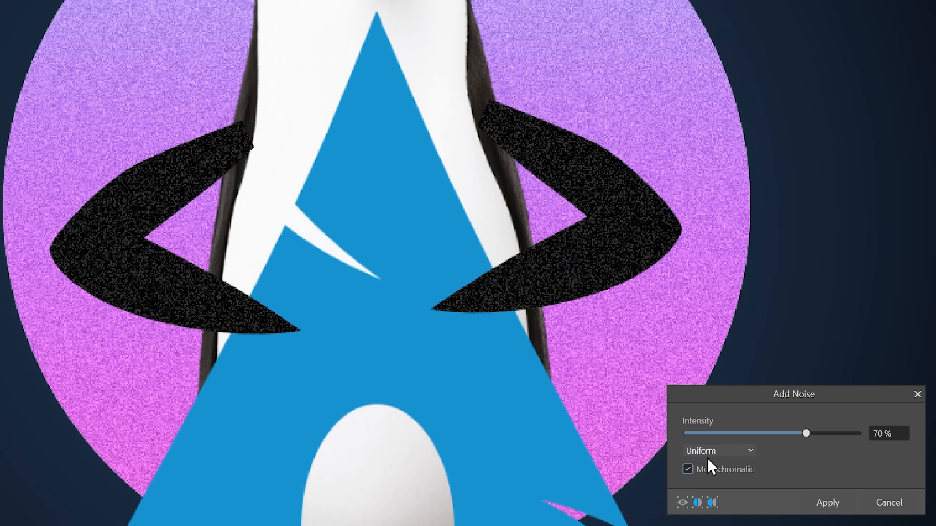
pyautogui.scroll(2, 497, 237)
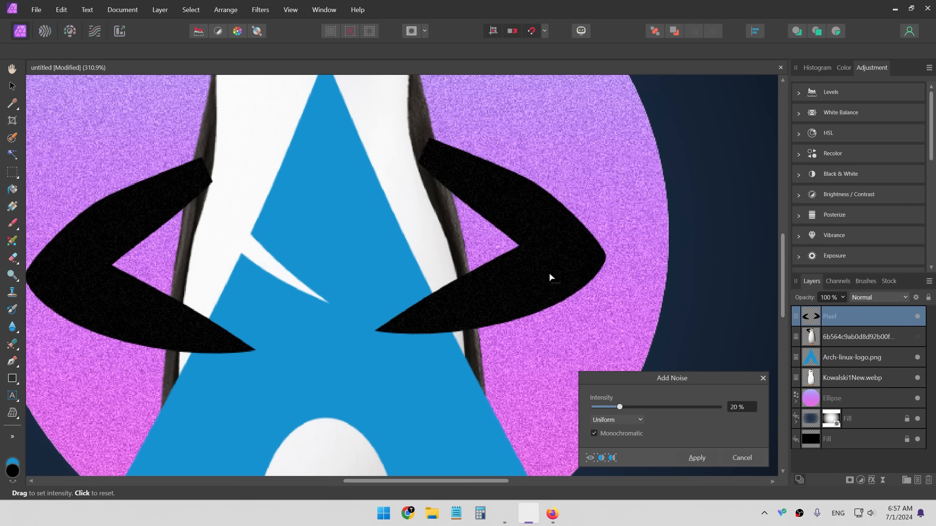
pyautogui.moveTo(549, 277); pyautogui.dragTo(866, 289)
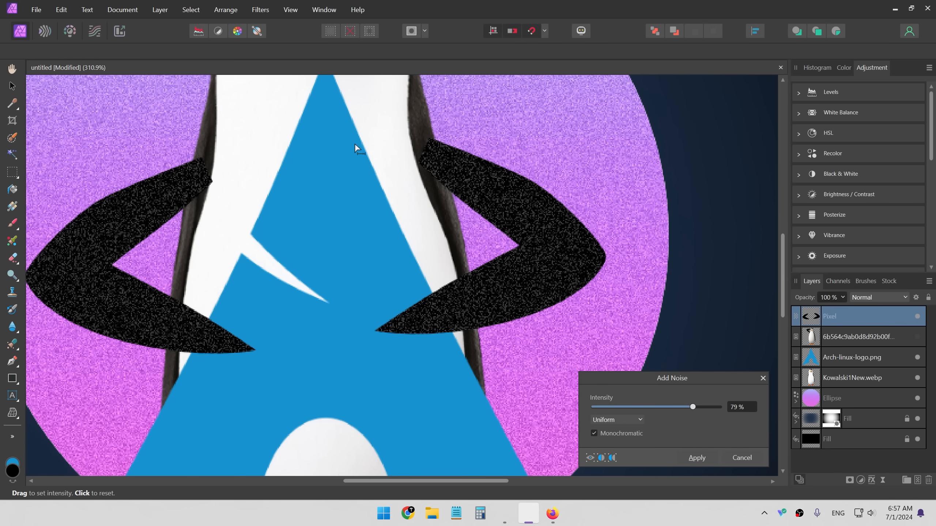
pyautogui.scroll(-5, 344, 159)
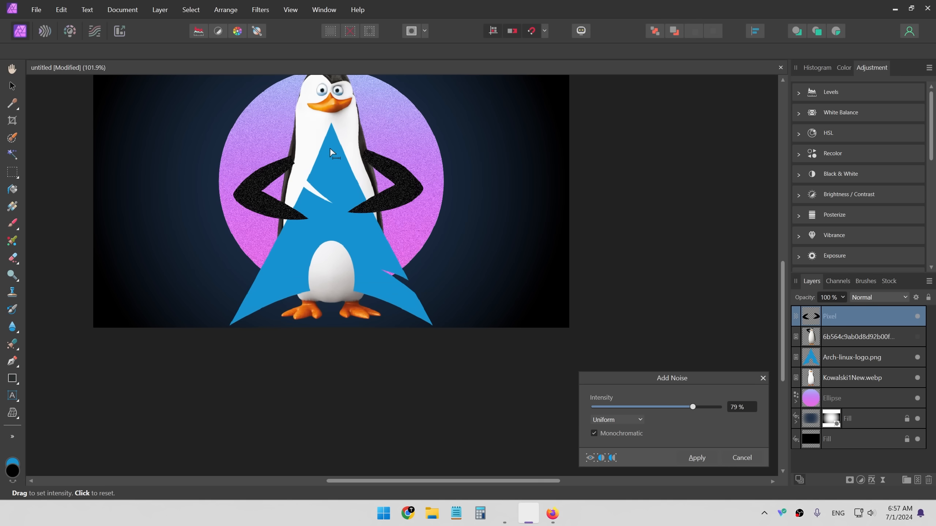
pyautogui.scroll(4, 321, 90)
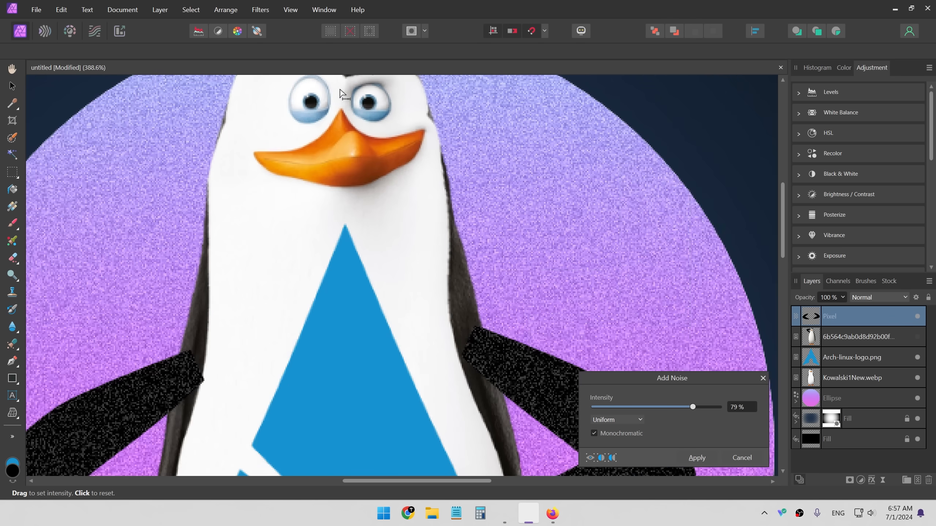
pyautogui.scroll(-1, 362, 147)
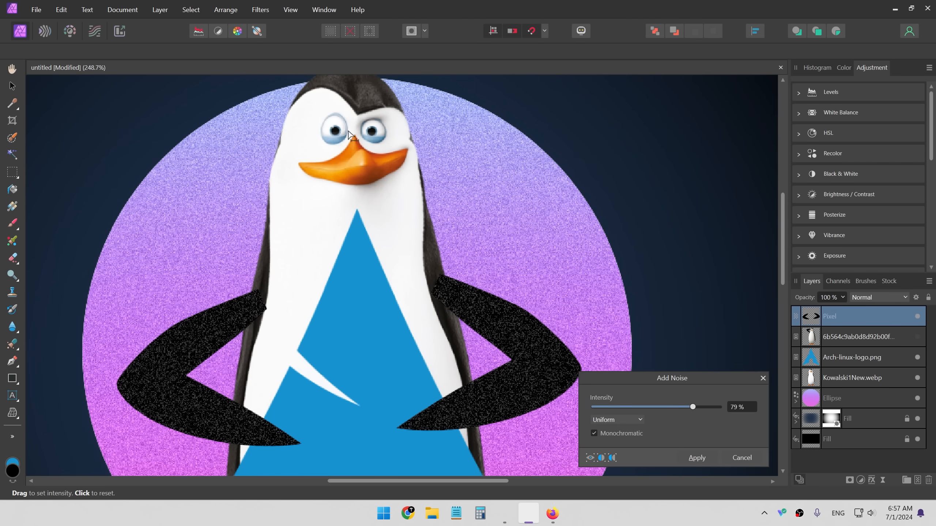
pyautogui.moveTo(428, 170); pyautogui.dragTo(450, 218)
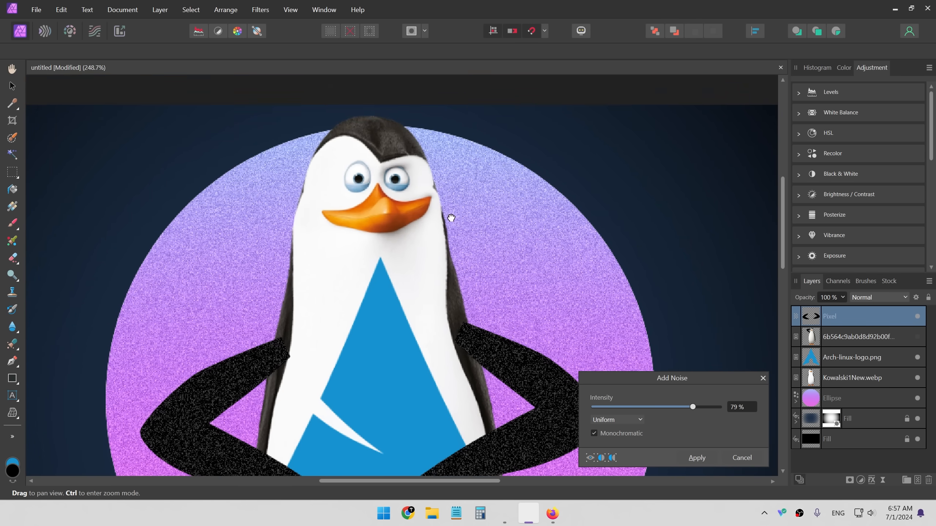
pyautogui.moveTo(679, 406); pyautogui.dragTo(681, 406)
pyautogui.click(711, 474)
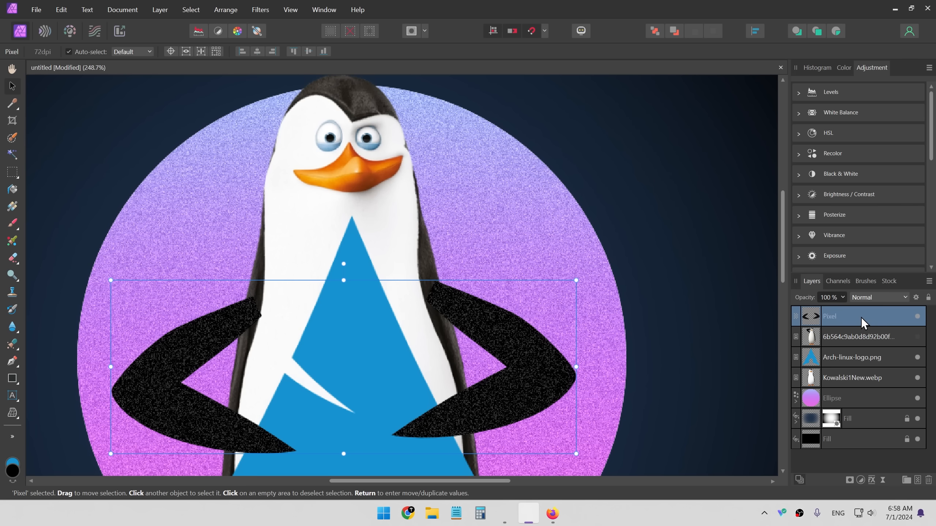
# - Undo the noise filter and the group's rasterization
pyautogui.click(706, 302)
pyautogui.hotkey('ctrl', 'z')
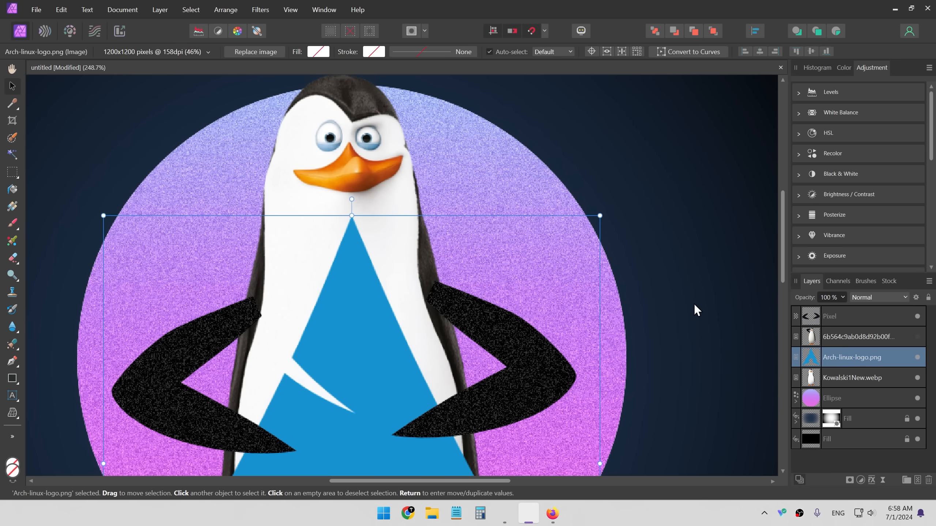
pyautogui.hotkey('ctrl', 'z')
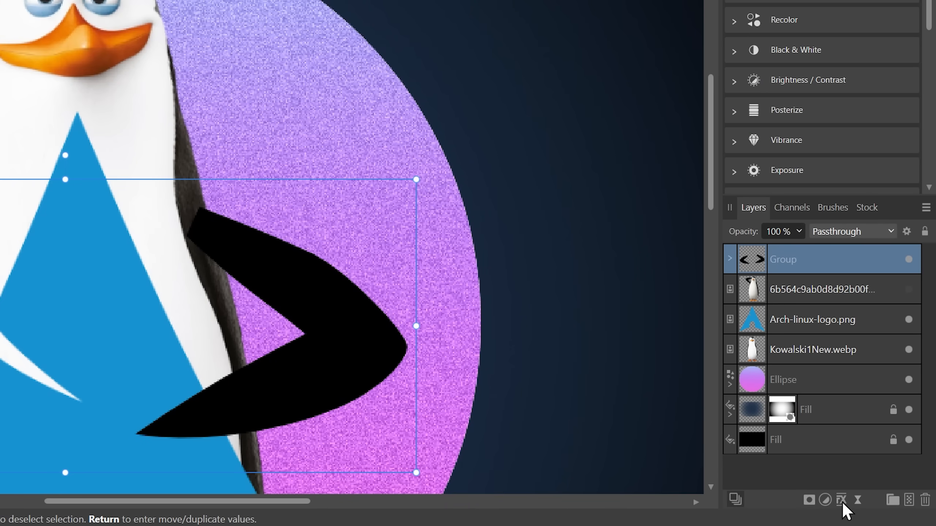
# - Add a live Add Noise filter to the arms group at 68% intensity, Gaussian and Monochromatic
pyautogui.click(857, 501)
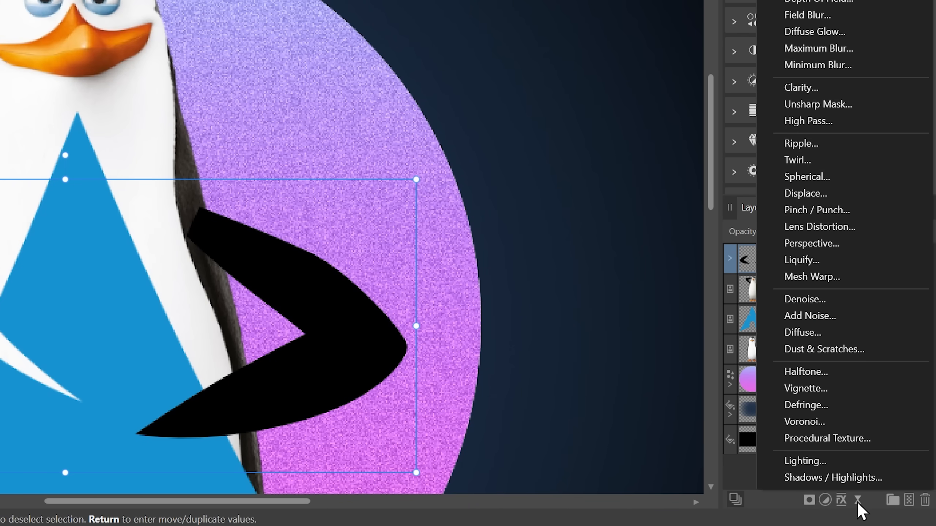
pyautogui.click(824, 317)
pyautogui.moveTo(433, 396); pyautogui.dragTo(596, 396)
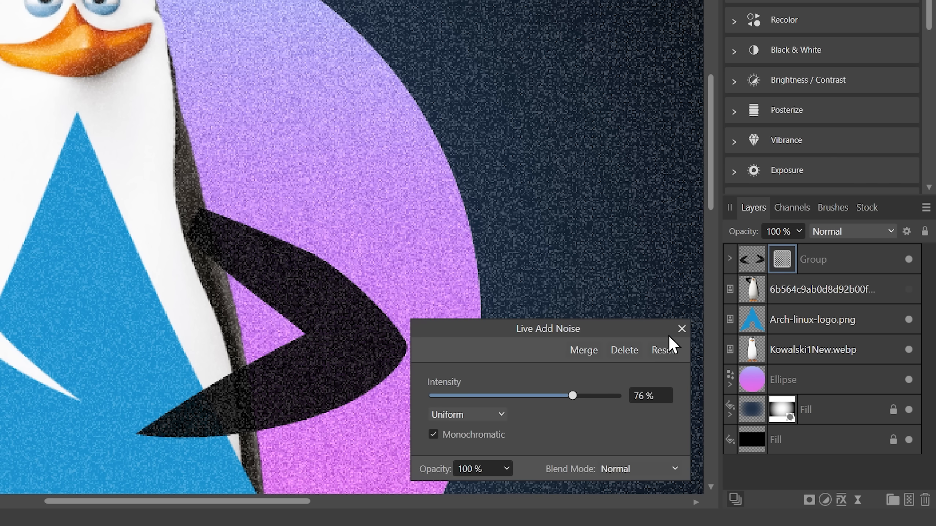
pyautogui.click(682, 328)
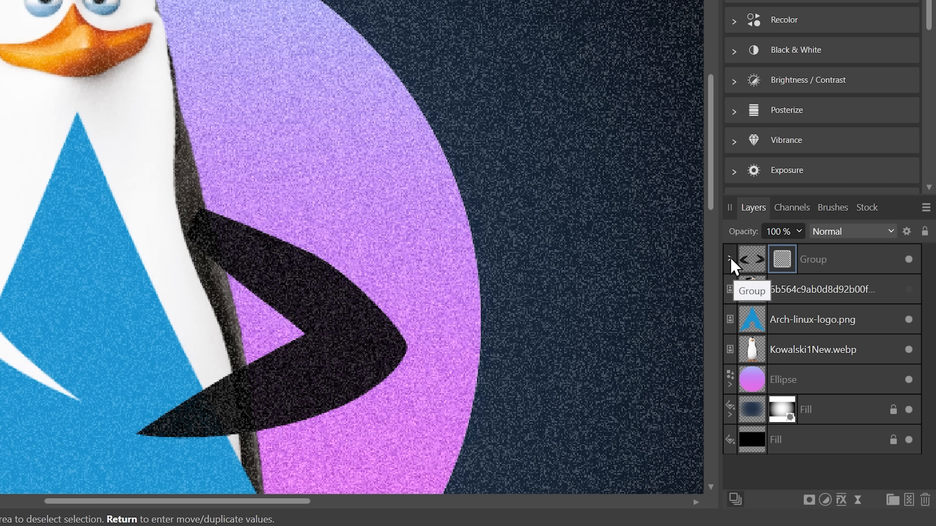
# - Expand the arms group, add a mask from the arm selection, and deselect
pyautogui.click(730, 260)
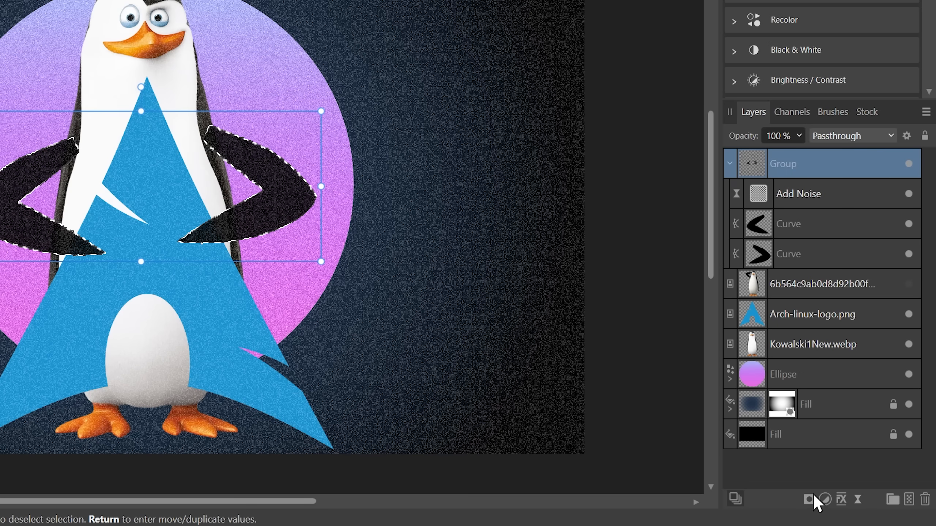
pyautogui.click(808, 500)
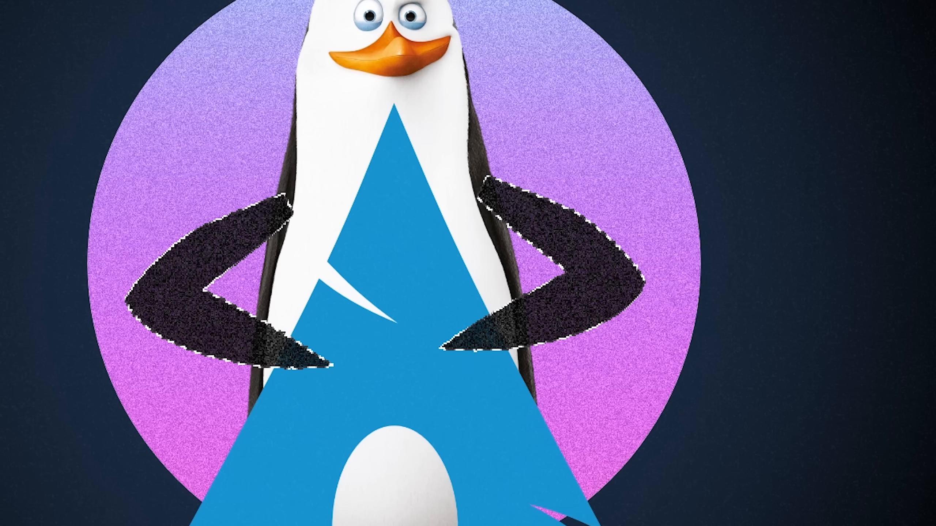
pyautogui.hotkey('ctrl', 'd')
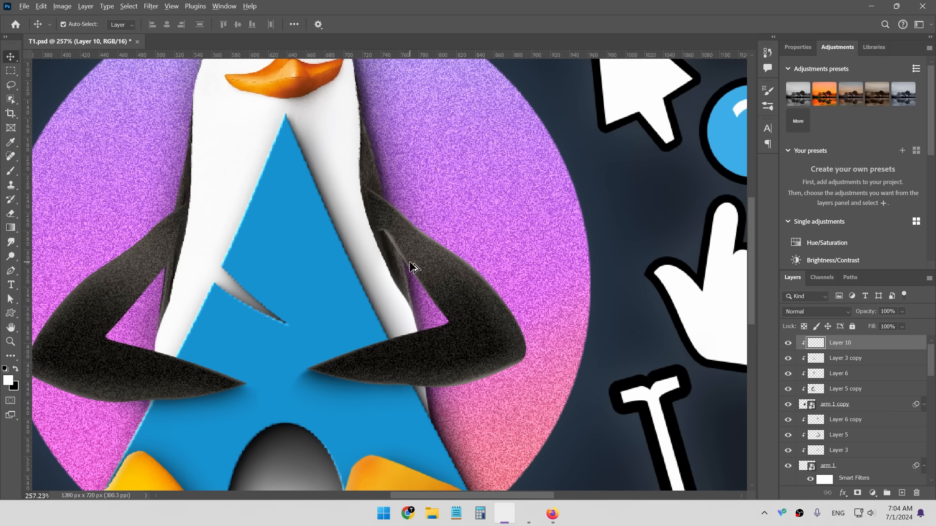
# - Add a new pixel layer inside the arms group and move it between the two curve layers
pyautogui.scroll(4, 416, 260)
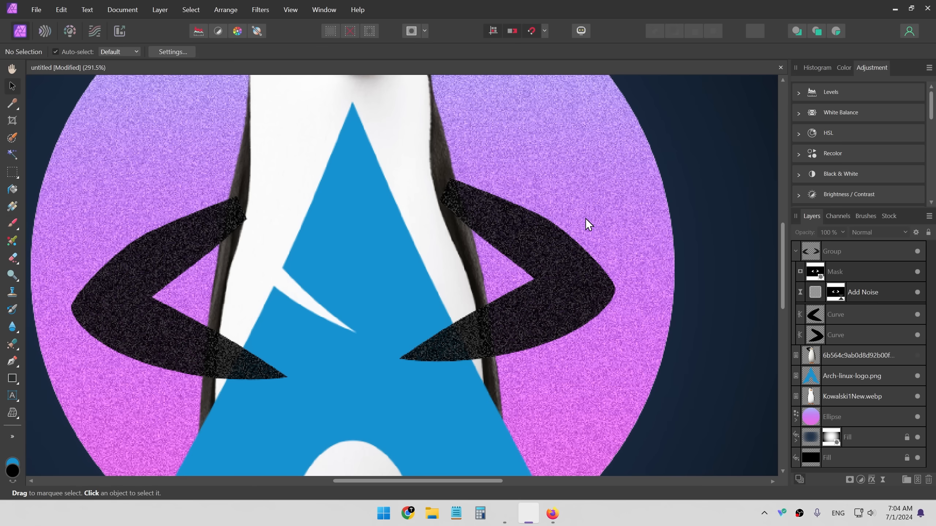
pyautogui.press('b')
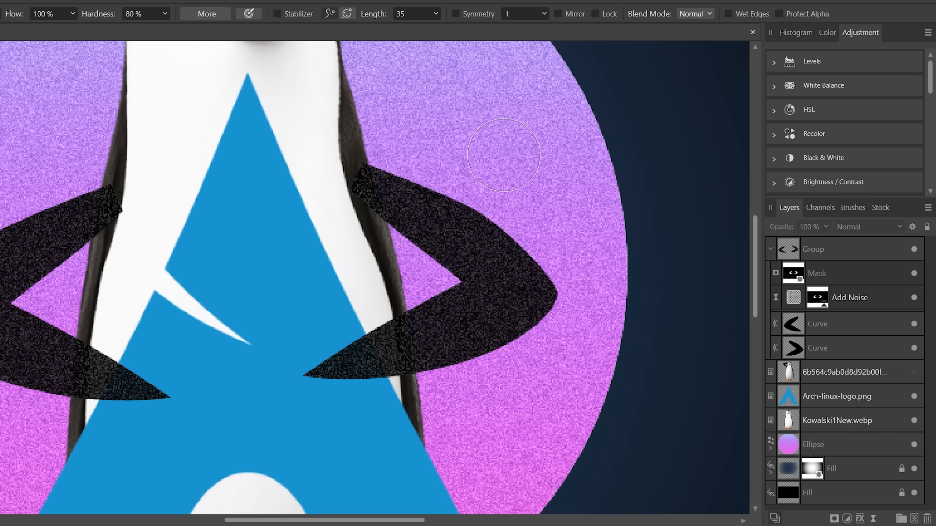
pyautogui.click(855, 326)
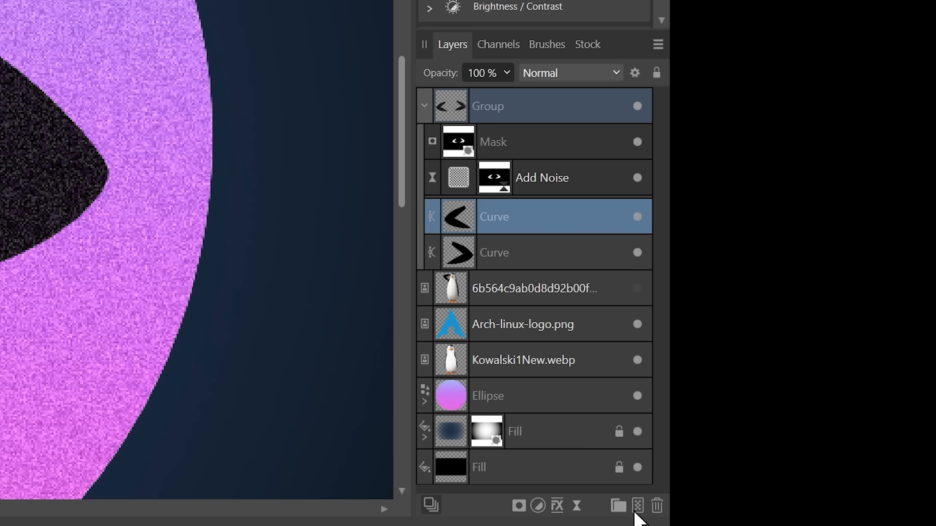
pyautogui.click(638, 506)
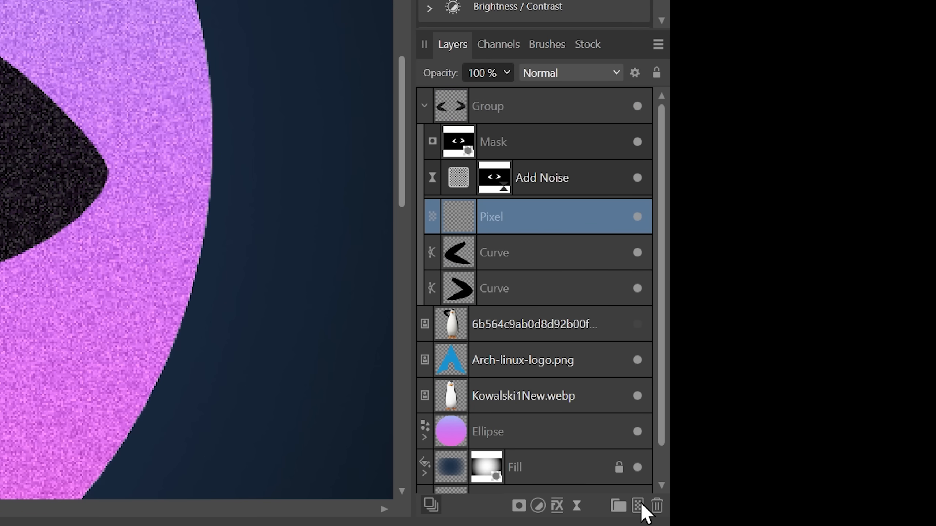
pyautogui.moveTo(492, 217); pyautogui.dragTo(435, 235)
pyautogui.click(431, 223)
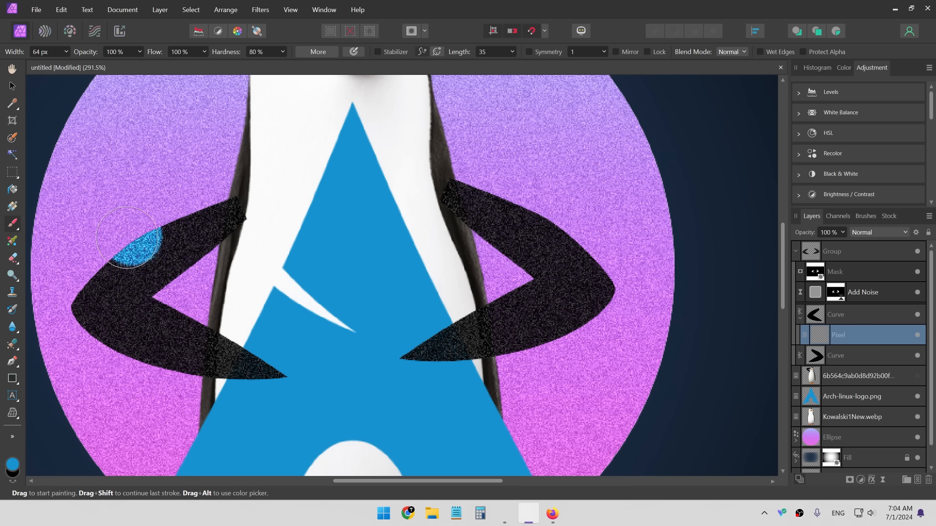
# - Paint blue test strokes over the left arm on the new pixel layer, undoing the first one
pyautogui.moveTo(264, 381)
pyautogui.mouseDown()
pyautogui.moveTo(130, 351)
pyautogui.moveTo(129, 265)
pyautogui.mouseUp()
pyautogui.hotkey('ctrl', 'z')
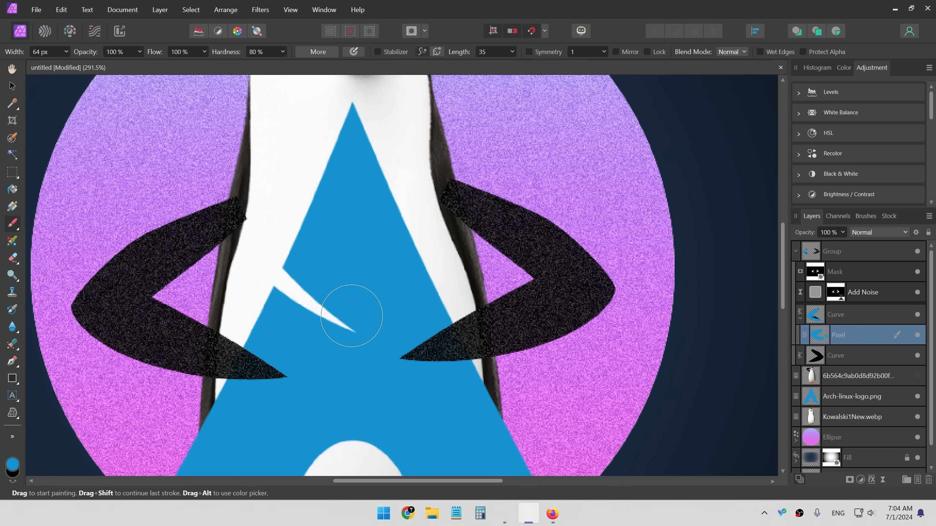
pyautogui.press('space')
pyautogui.moveTo(283, 305); pyautogui.dragTo(428, 284)
# - In Photoshop, paint two white brush strokes beside the penguin's arm on the clipped layer
pyautogui.click(504, 513)
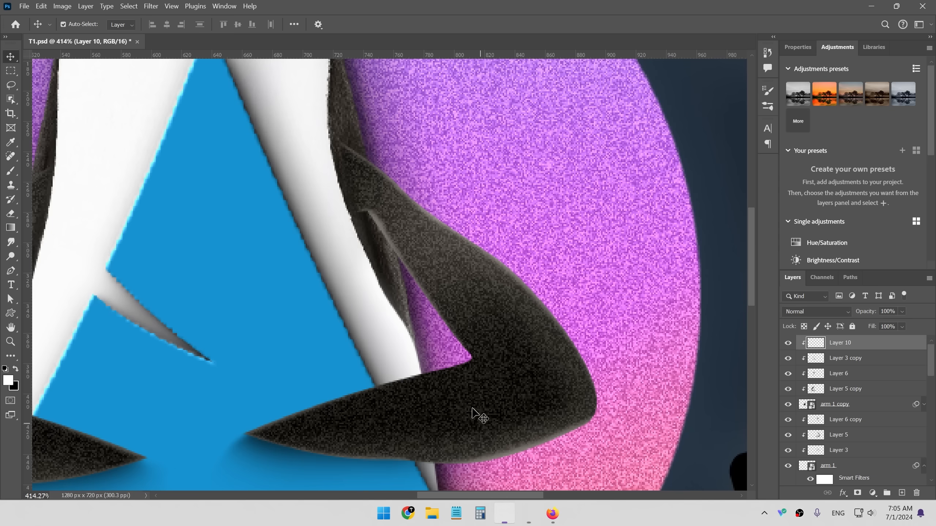
pyautogui.scroll(-10, 409, 271)
pyautogui.press('b')
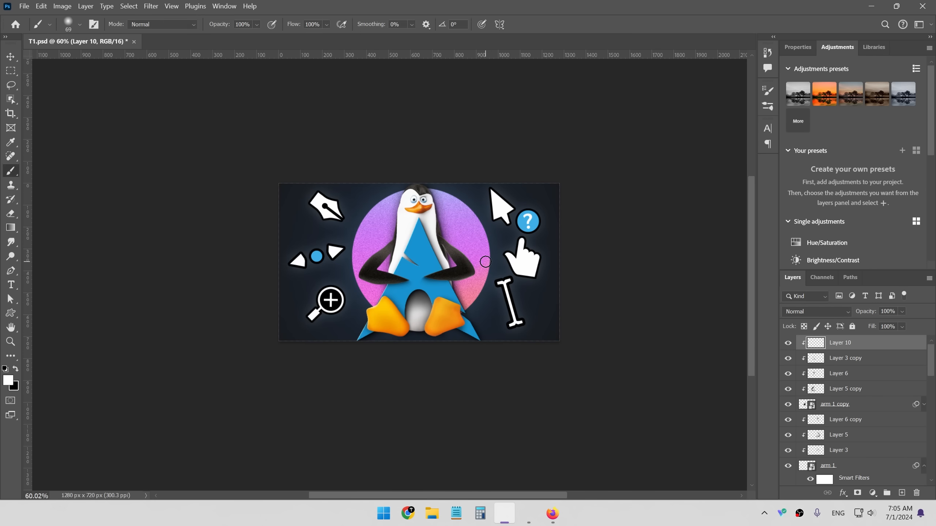
pyautogui.scroll(2, 496, 257)
pyautogui.moveTo(484, 261)
pyautogui.mouseDown()
pyautogui.moveTo(571, 257)
pyautogui.moveTo(540, 264)
pyautogui.moveTo(501, 252)
pyautogui.moveTo(523, 265)
pyautogui.moveTo(582, 258)
pyautogui.mouseUp()
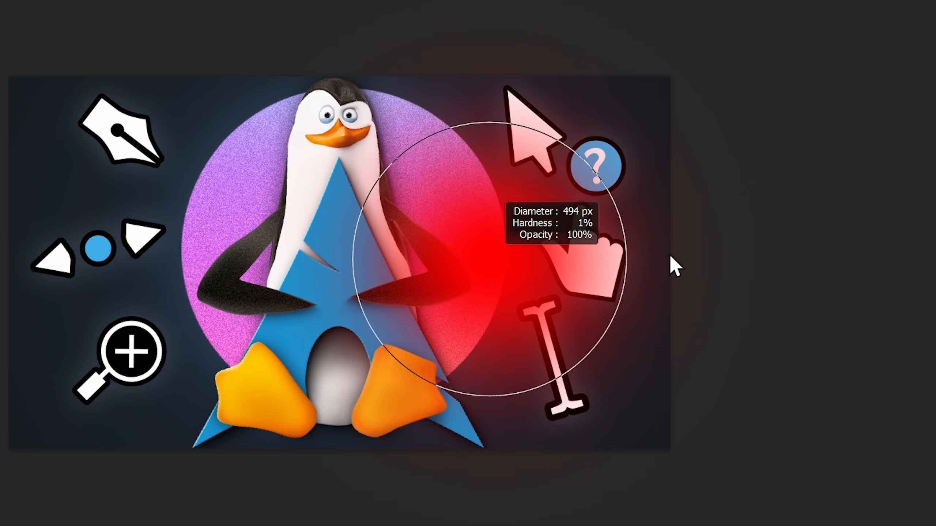
pyautogui.moveTo(669, 254)
pyautogui.mouseDown()
pyautogui.moveTo(725, 250)
pyautogui.moveTo(479, 261)
pyautogui.moveTo(646, 266)
pyautogui.moveTo(642, 217)
pyautogui.moveTo(647, 483)
pyautogui.moveTo(673, 119)
pyautogui.moveTo(614, 192)
pyautogui.mouseUp()
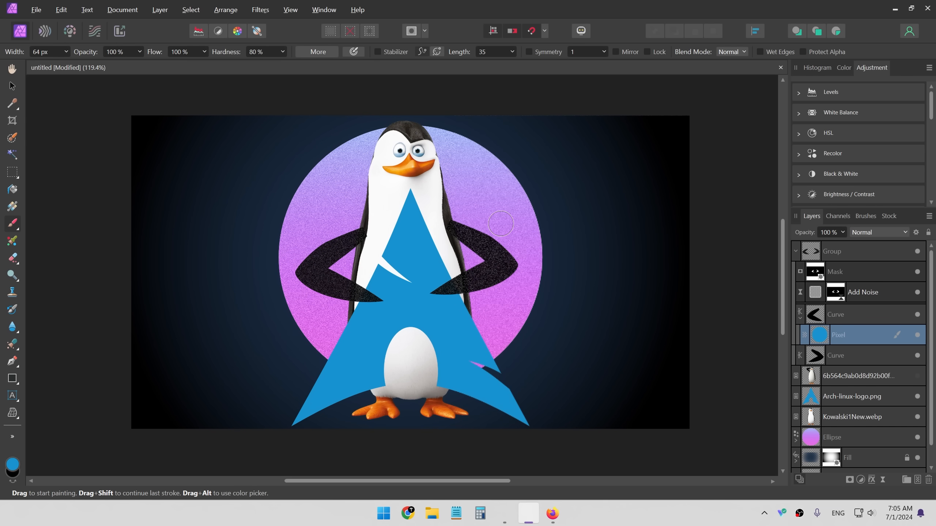
# - Open Affinity Photo's settings and browse the Shortcuts section
pyautogui.hotkey('ctrl', ',')
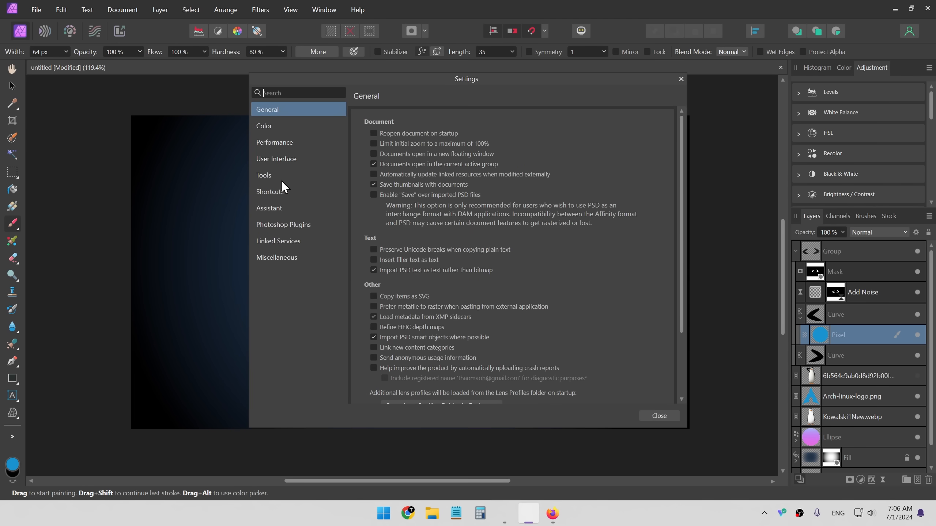
pyautogui.click(270, 191)
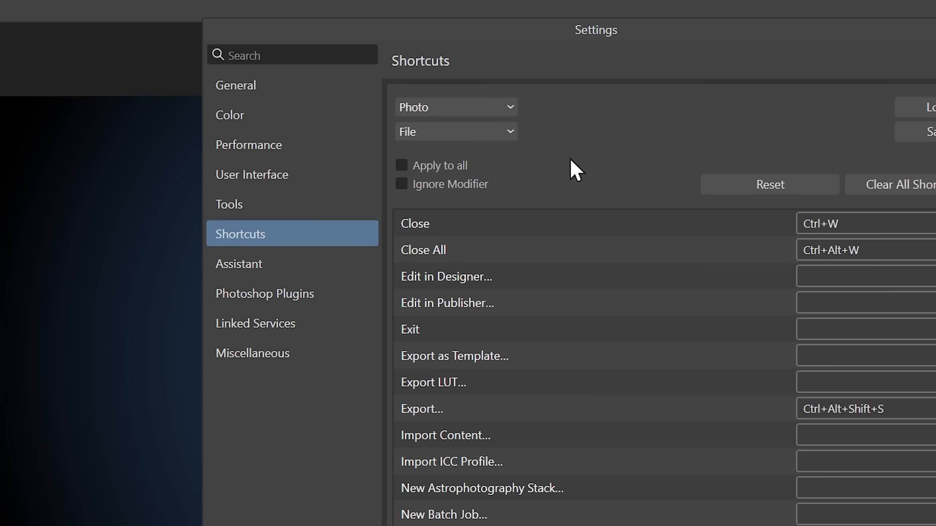
pyautogui.scroll(-5, 668, 454)
pyautogui.scroll(5, 666, 426)
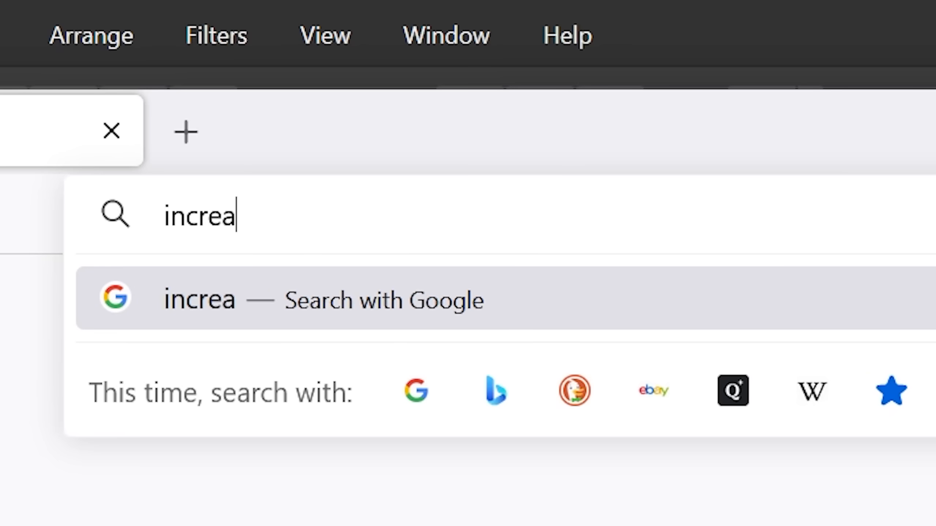
# - Search the web for how to increase brush size in Affinity and complete the image verification challenge
pyautogui.write('se brush size affinity photo shortu')
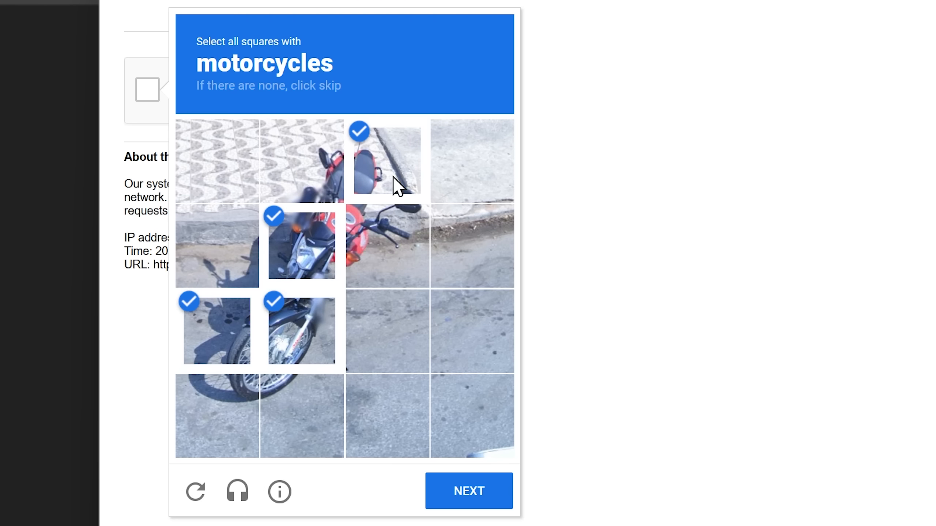
pyautogui.click(301, 163)
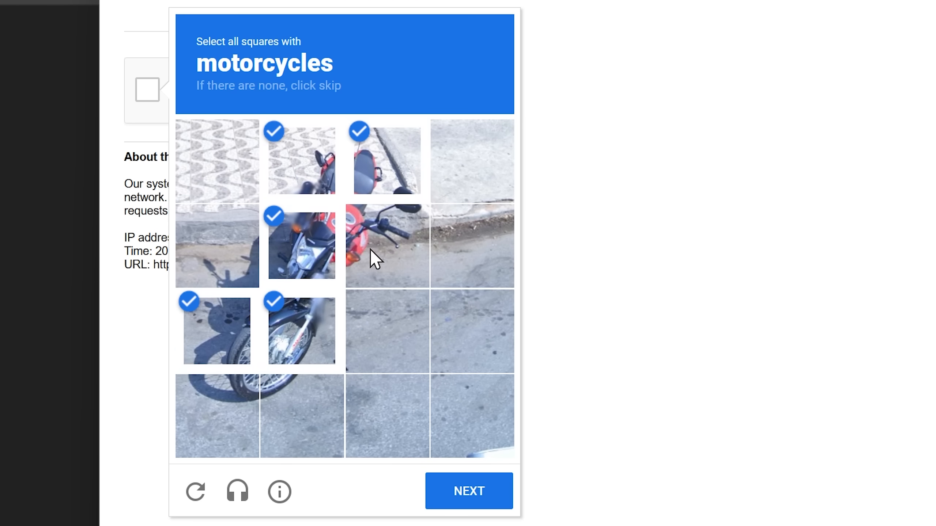
pyautogui.click(371, 252)
pyautogui.click(278, 414)
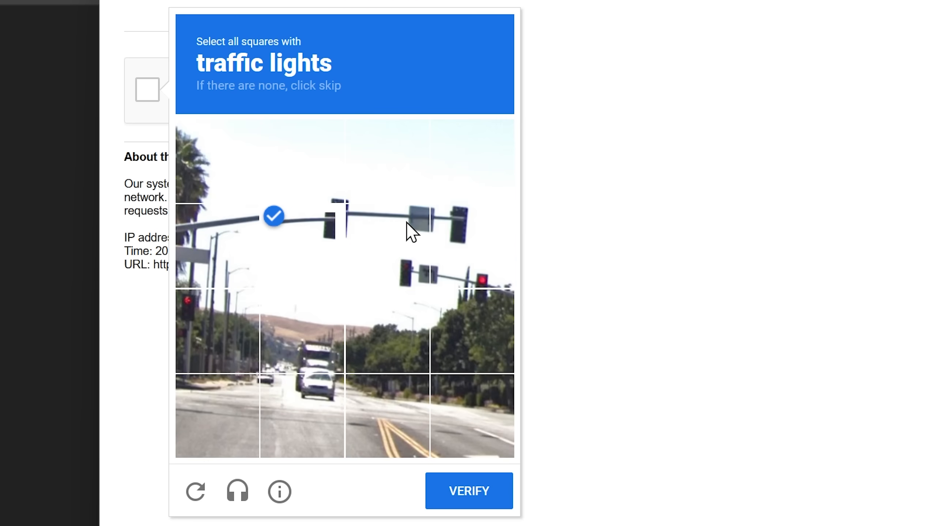
pyautogui.click(410, 232)
pyautogui.click(458, 239)
pyautogui.click(462, 311)
pyautogui.click(217, 332)
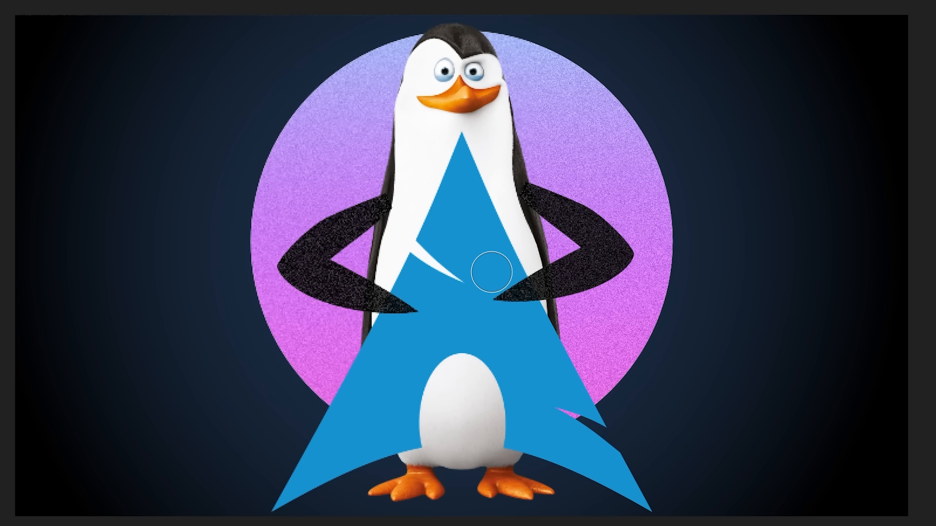
# - Resize the brush on the canvas to about 68.5 px width with 0% hardness
pyautogui.moveTo(495, 270)
pyautogui.mouseDown()
pyautogui.moveTo(700, 270)
pyautogui.moveTo(532, 270)
pyautogui.moveTo(686, 270)
pyautogui.moveTo(686, 324)
pyautogui.moveTo(685, 254)
pyautogui.moveTo(684, 325)
pyautogui.moveTo(519, 326)
pyautogui.mouseUp()
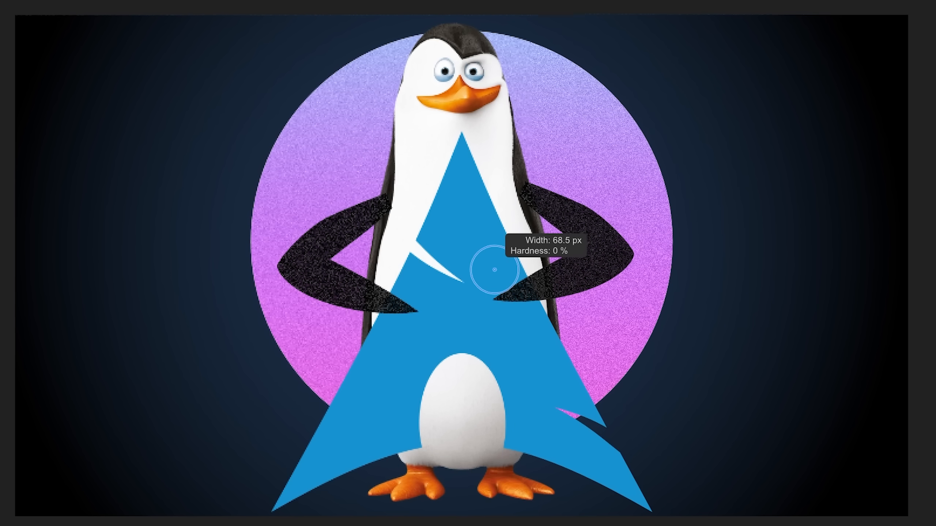
pyautogui.moveTo(494, 270); pyautogui.dragTo(495, 270)
pyautogui.scroll(5, 494, 176)
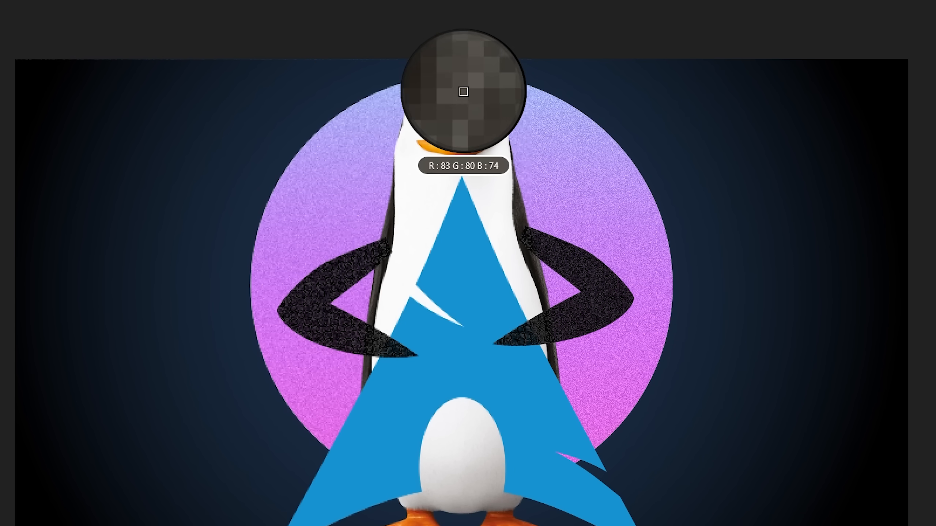
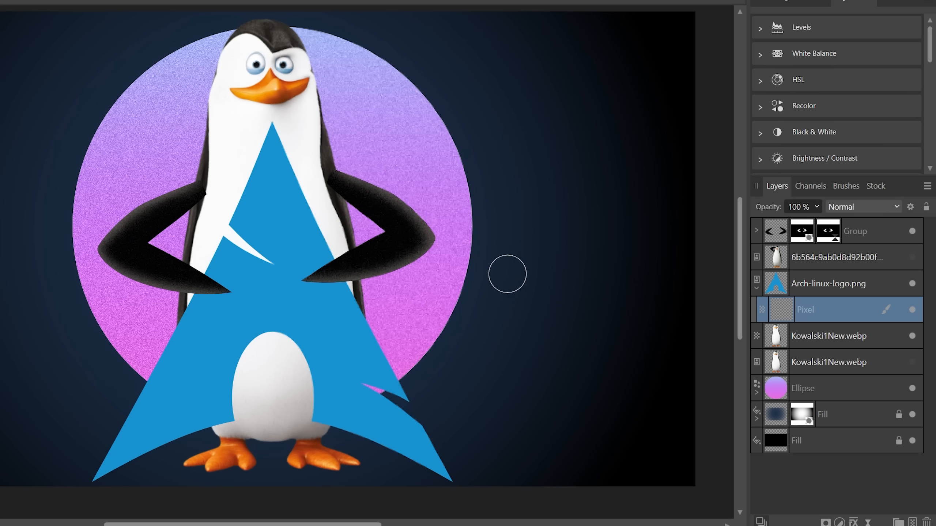
# - Add a mask to the Pixel layer clipped inside the Arch logo layer
pyautogui.moveTo(495, 370); pyautogui.dragTo(220, 161)
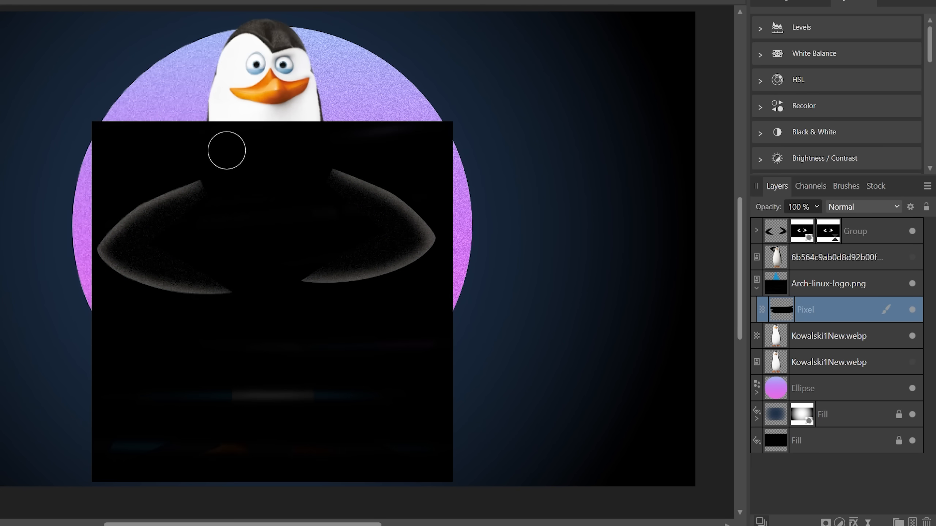
pyautogui.click(910, 309)
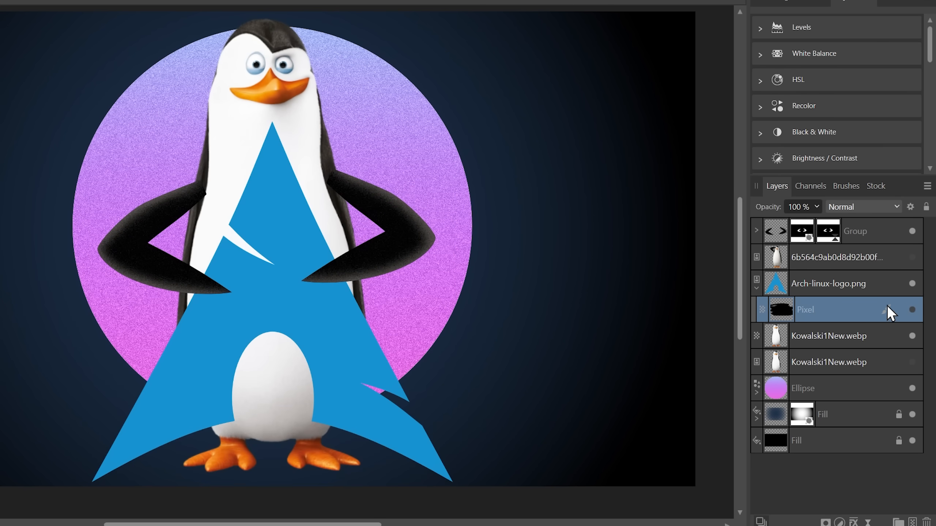
pyautogui.click(787, 282)
pyautogui.rightClick(813, 289)
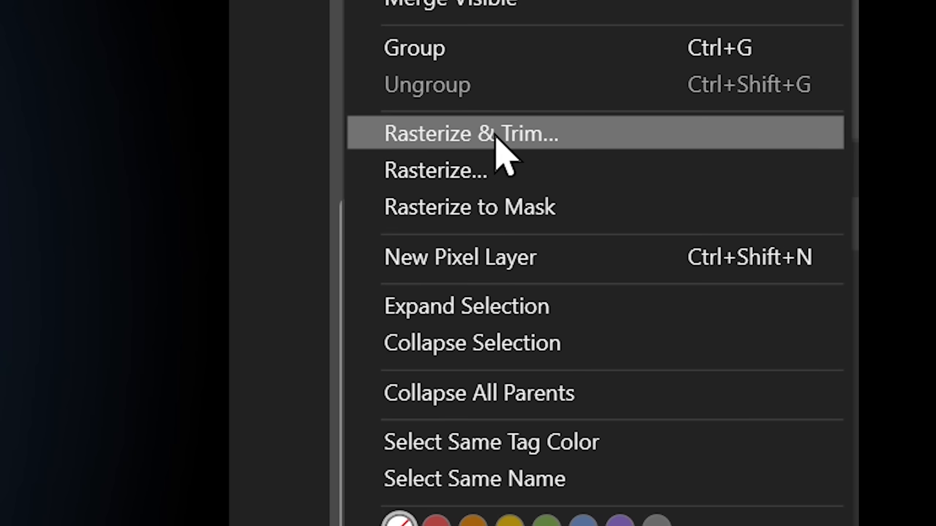
pyautogui.click(495, 137)
pyautogui.click(573, 495)
pyautogui.moveTo(441, 159); pyautogui.dragTo(396, 182)
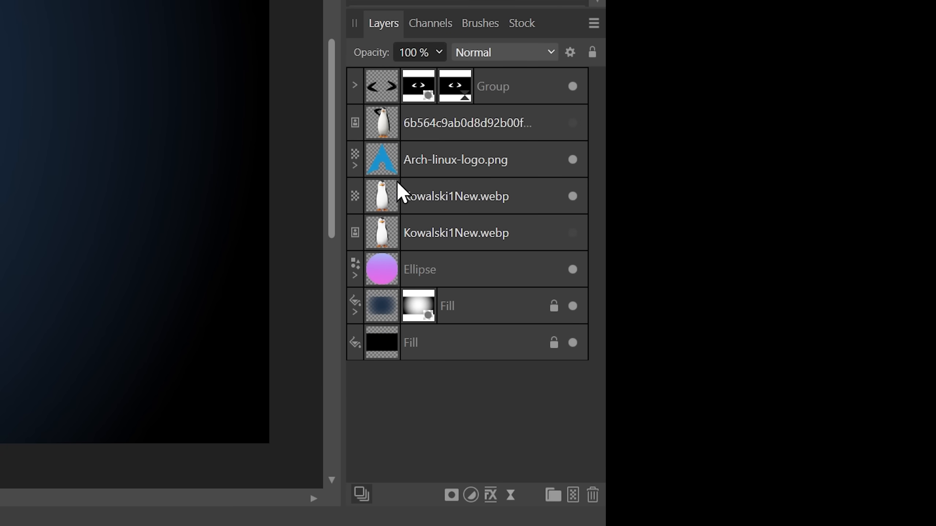
# - Try painting a large stroke across the Arch logo on the clipped Pixel layer
pyautogui.click(354, 165)
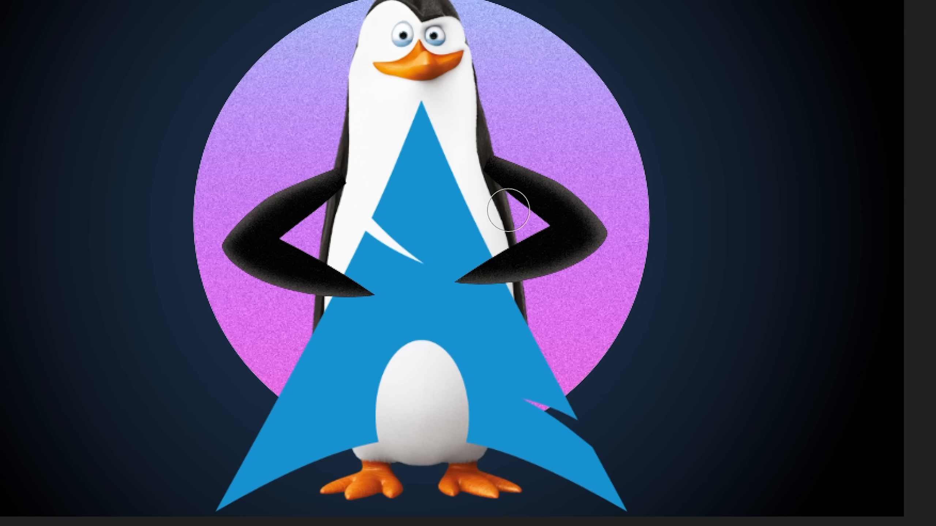
pyautogui.moveTo(510, 211)
pyautogui.mouseDown()
pyautogui.moveTo(897, 225)
pyautogui.moveTo(15, 301)
pyautogui.moveTo(4, 353)
pyautogui.moveTo(15, 445)
pyautogui.moveTo(894, 464)
pyautogui.moveTo(700, 399)
pyautogui.mouseUp()
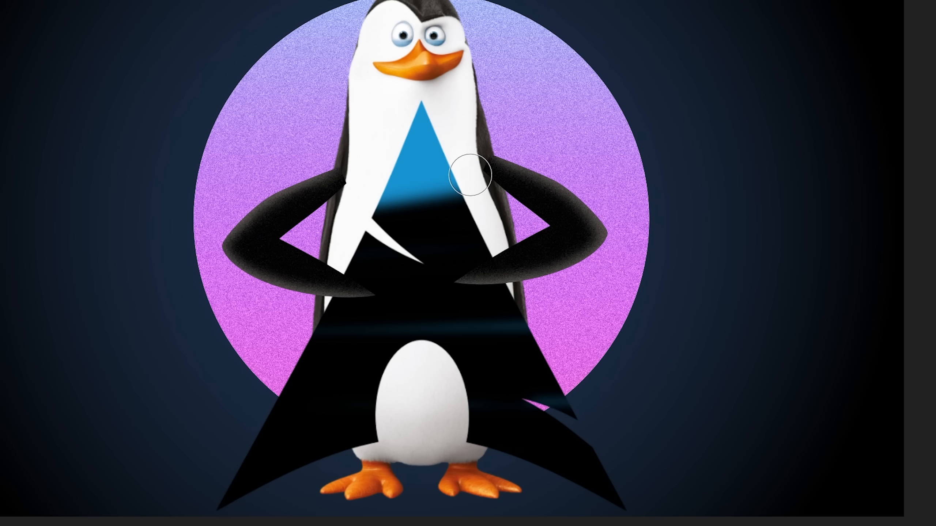
pyautogui.hotkey('ctrl', 'z')
pyautogui.hotkey('ctrl', 'z')
# - Paint soft black shadows on the logo where the penguin's arms meet it, using a larger then smaller brush
pyautogui.scroll(5, 496, 291)
pyautogui.press(']')
pyautogui.press(']')
pyautogui.click(462, 224)
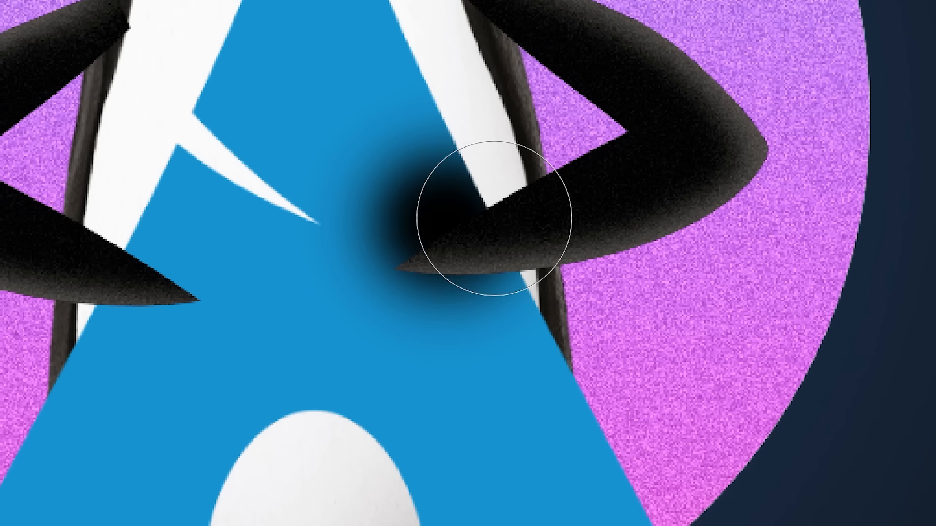
pyautogui.press('[')
pyautogui.press('[')
pyautogui.press('[')
pyautogui.moveTo(431, 168)
pyautogui.mouseDown()
pyautogui.moveTo(365, 198)
pyautogui.moveTo(537, 141)
pyautogui.moveTo(298, 187)
pyautogui.moveTo(155, 163)
pyautogui.moveTo(220, 231)
pyautogui.mouseUp()
pyautogui.moveTo(220, 231); pyautogui.dragTo(449, 210)
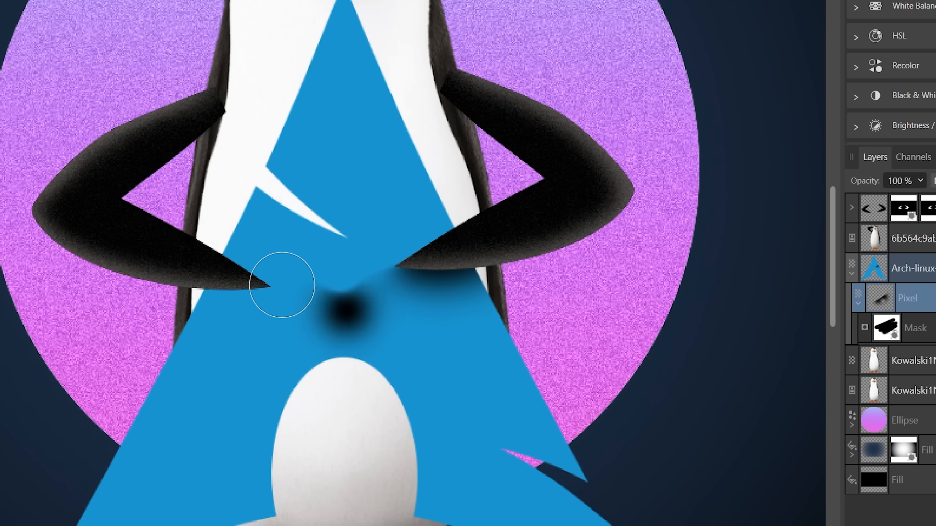
pyautogui.hotkey('ctrl', 'z')
pyautogui.moveTo(177, 275)
pyautogui.mouseDown()
pyautogui.moveTo(208, 276)
pyautogui.moveTo(282, 248)
pyautogui.moveTo(246, 248)
pyautogui.moveTo(325, 273)
pyautogui.mouseUp()
# - Erase part of the arm shadow with the Eraser
pyautogui.press('e')
pyautogui.moveTo(232, 244); pyautogui.dragTo(310, 289)
pyautogui.moveTo(870, 179)
pyautogui.mouseDown()
pyautogui.moveTo(855, 176)
pyautogui.moveTo(864, 176)
pyautogui.mouseUp()
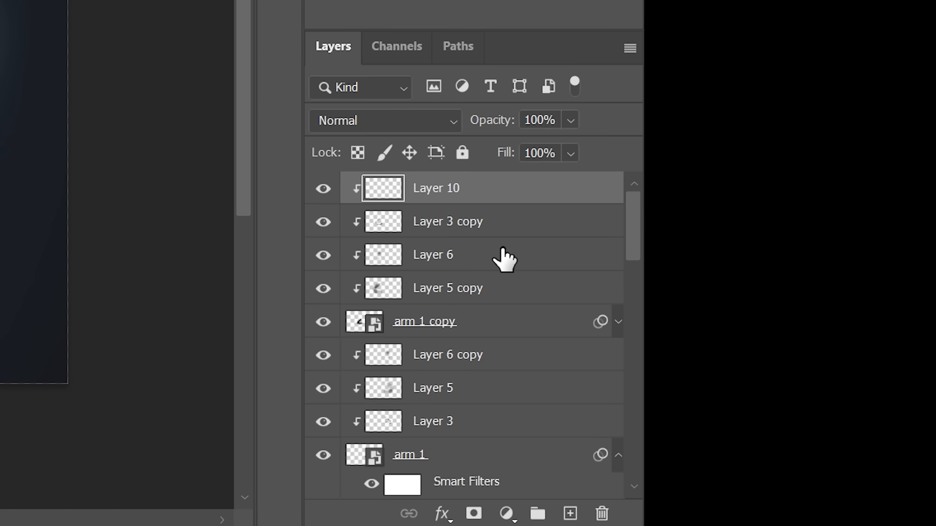
# - Open the Arch logo's layer style in Photoshop to examine its drop shadow effects
pyautogui.scroll(-8, 871, 374)
pyautogui.doubleClick(548, 272)
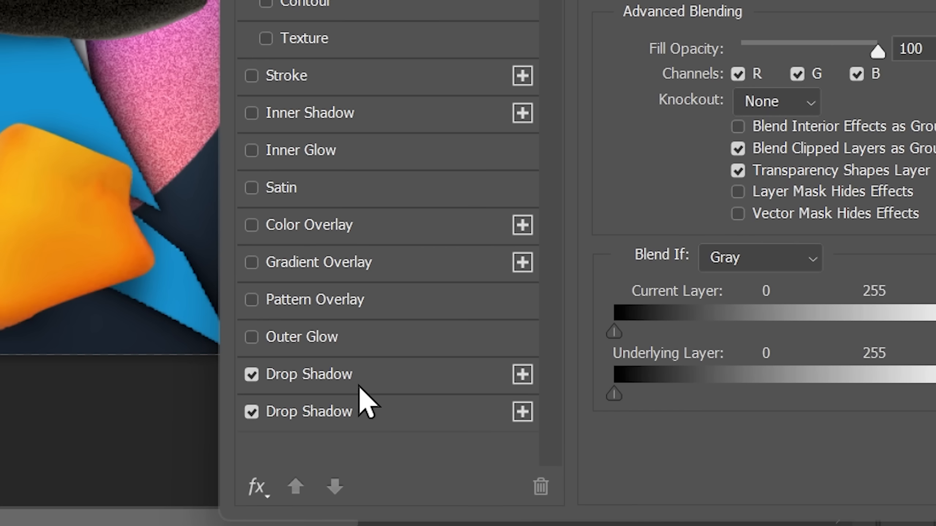
pyautogui.click(350, 522)
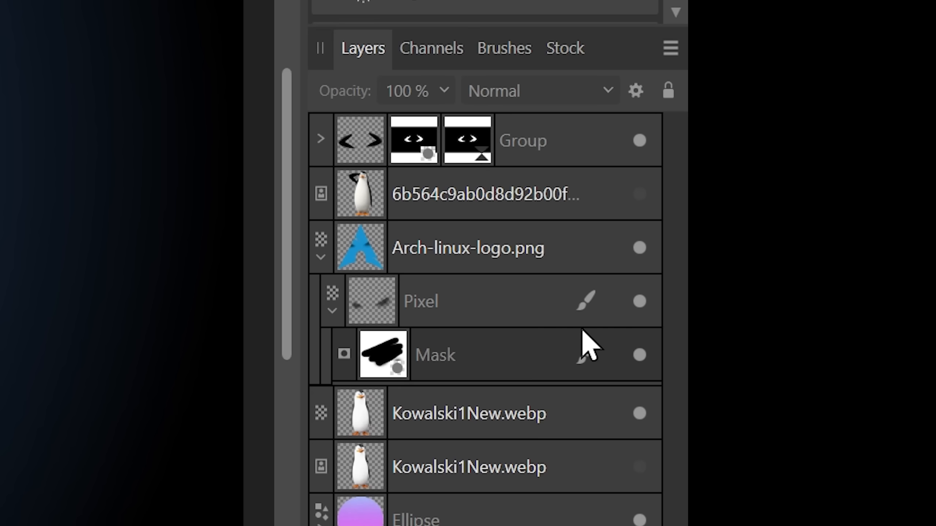
# - Add an Outer Shadow layer effect to the Arch logo with 100% opacity, 0.8 px radius and 0.9 px offset
pyautogui.doubleClick(578, 245)
pyautogui.press('Return')
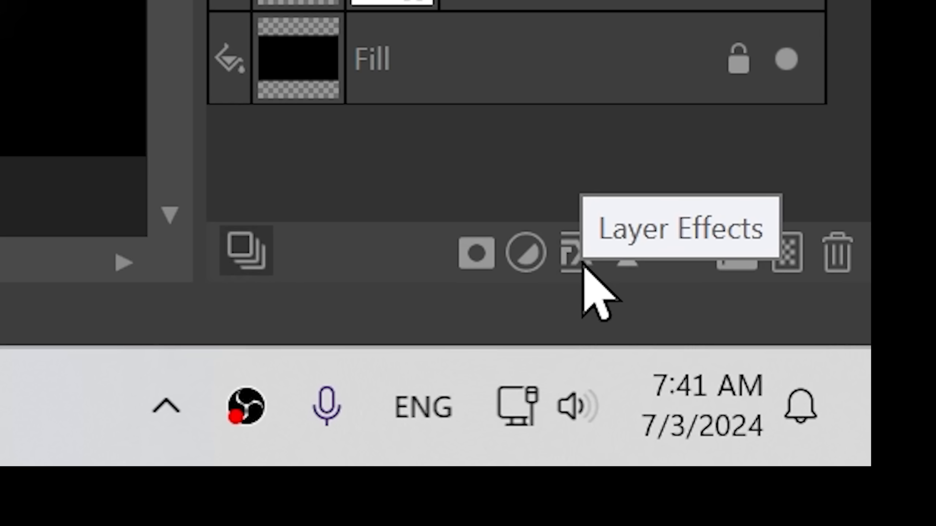
pyautogui.click(582, 260)
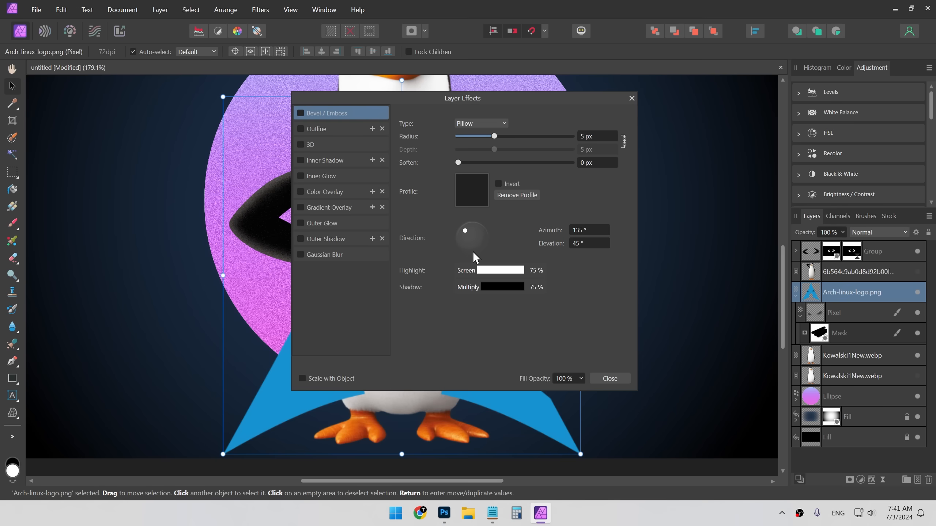
pyautogui.moveTo(452, 98); pyautogui.dragTo(658, 122)
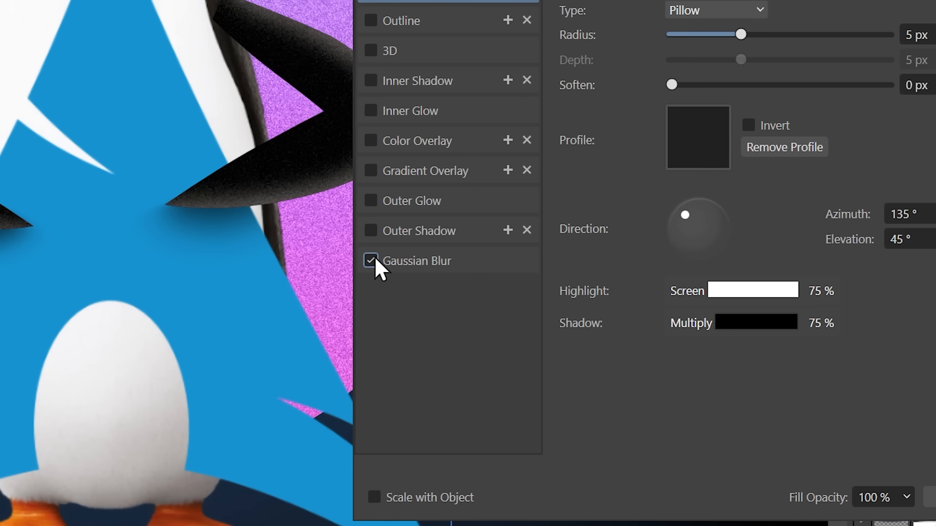
pyautogui.click(506, 278)
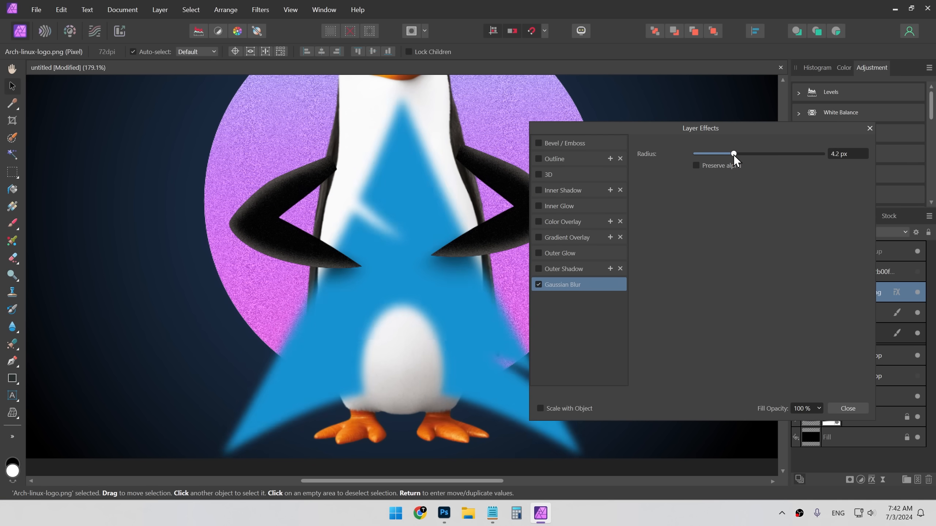
pyautogui.moveTo(733, 155); pyautogui.dragTo(692, 153)
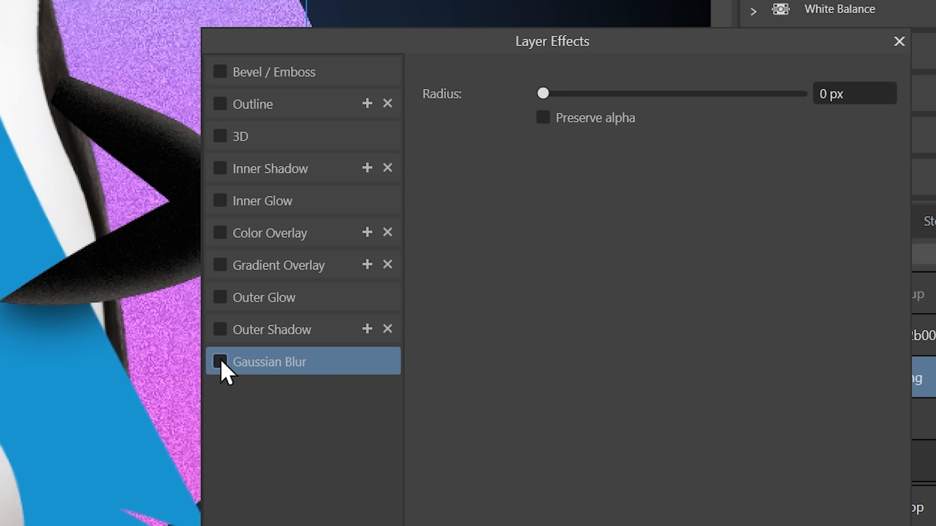
pyautogui.click(261, 332)
pyautogui.click(220, 329)
pyautogui.moveTo(543, 201); pyautogui.dragTo(597, 171)
pyautogui.click(550, 308)
pyautogui.moveTo(551, 309); pyautogui.dragTo(522, 249)
pyautogui.moveTo(535, 80); pyautogui.dragTo(576, 80)
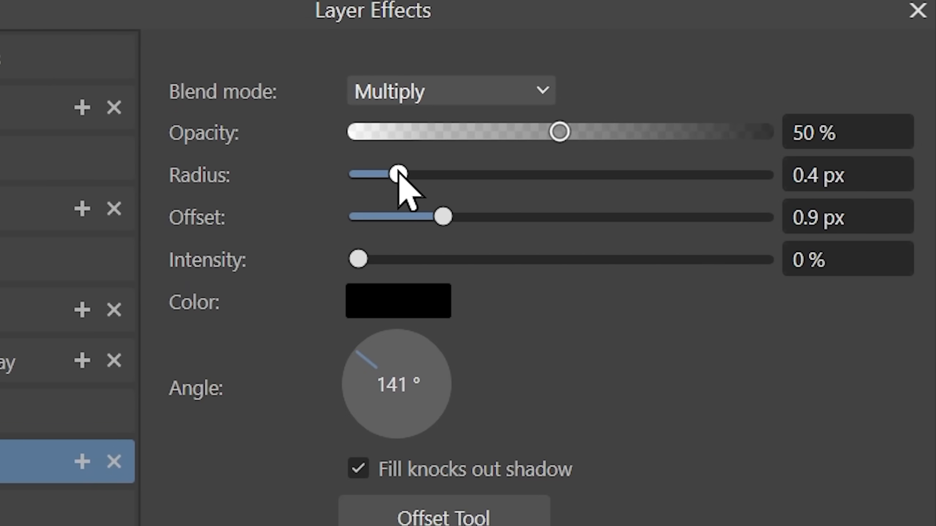
pyautogui.moveTo(405, 192); pyautogui.dragTo(442, 192)
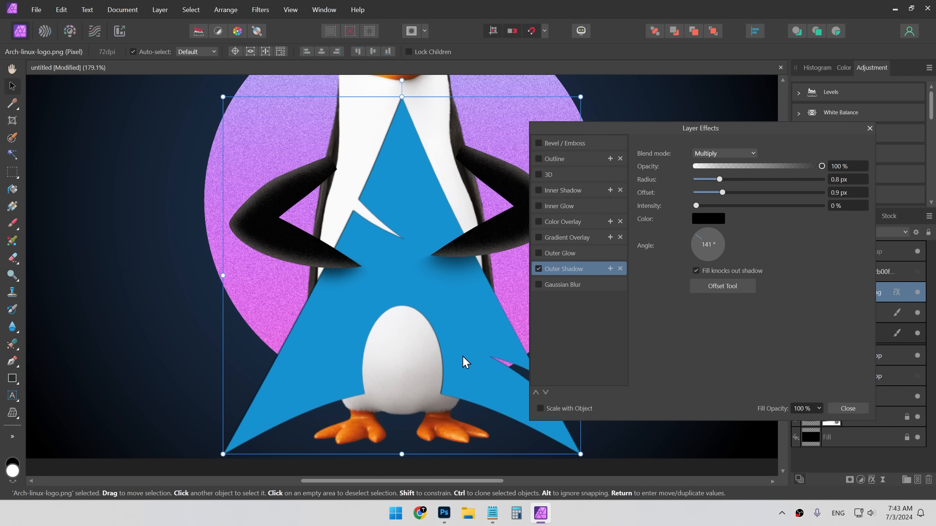
pyautogui.moveTo(462, 357)
pyautogui.mouseDown()
pyautogui.moveTo(475, 375)
pyautogui.moveTo(455, 369)
pyautogui.mouseUp()
pyautogui.hotkey('ctrl', 'z')
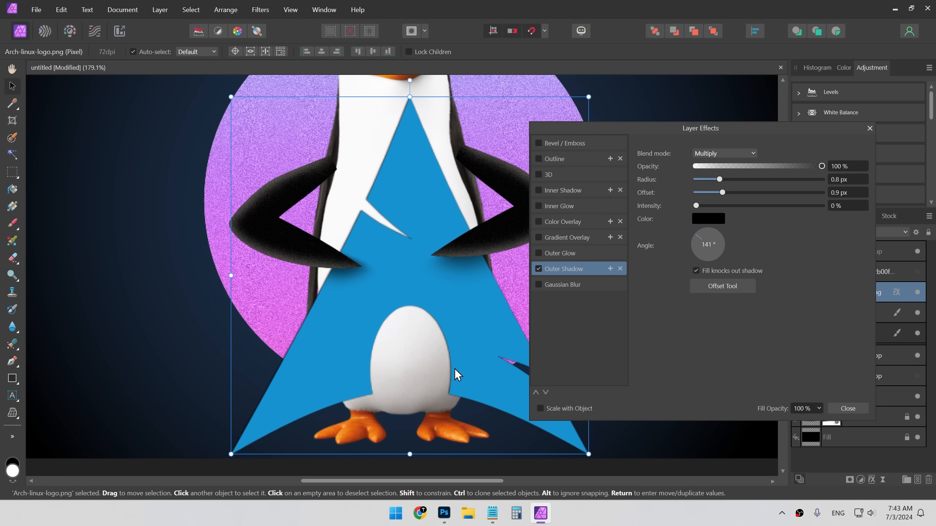
pyautogui.hotkey('ctrl', 'z')
pyautogui.moveTo(719, 180); pyautogui.dragTo(754, 180)
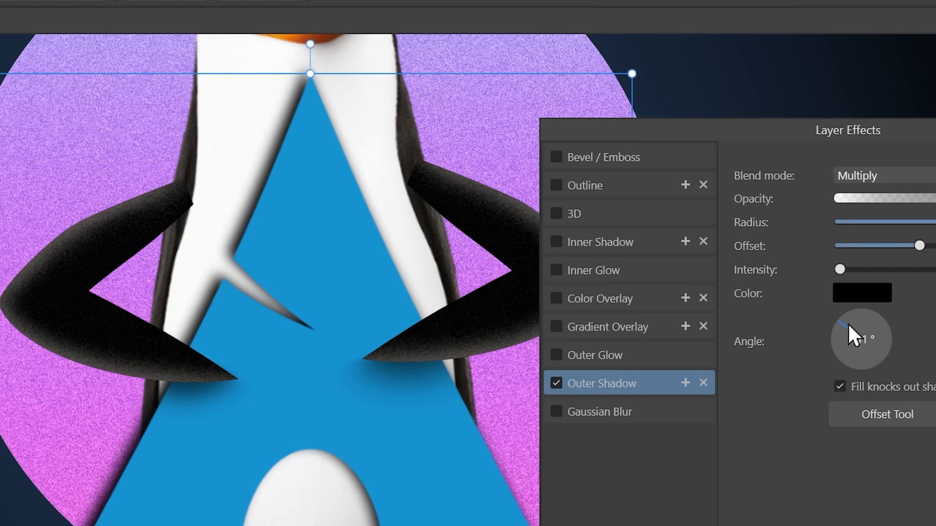
# - Enable Bevel / Emboss on the Arch logo and change its type and radius
pyautogui.moveTo(848, 324); pyautogui.dragTo(905, 370)
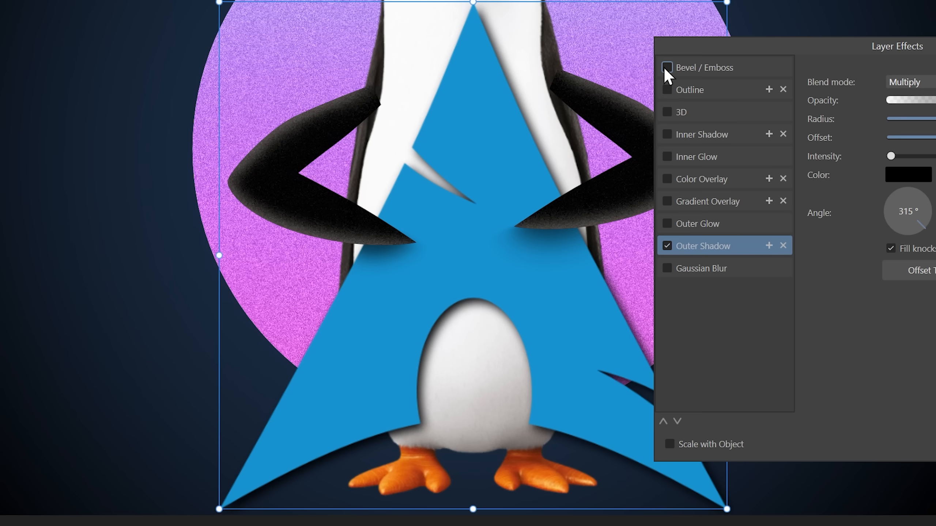
pyautogui.click(667, 66)
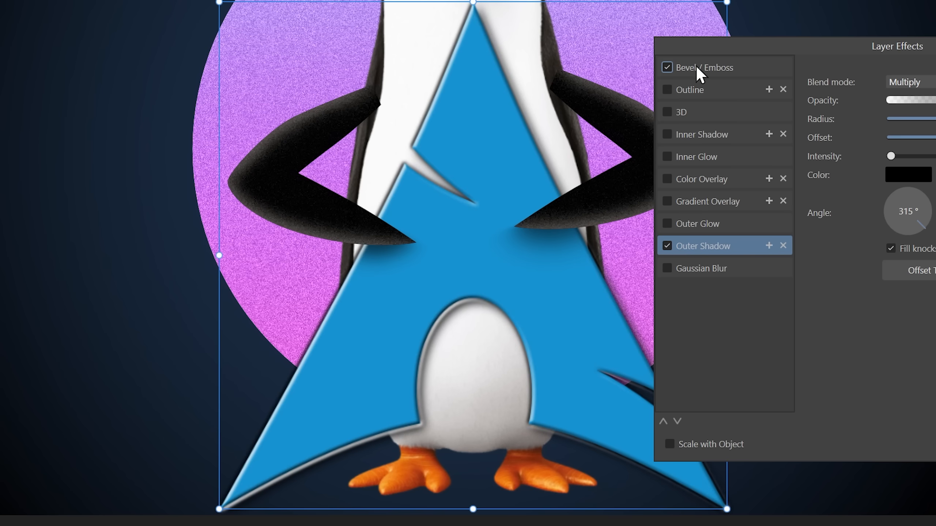
pyautogui.click(685, 71)
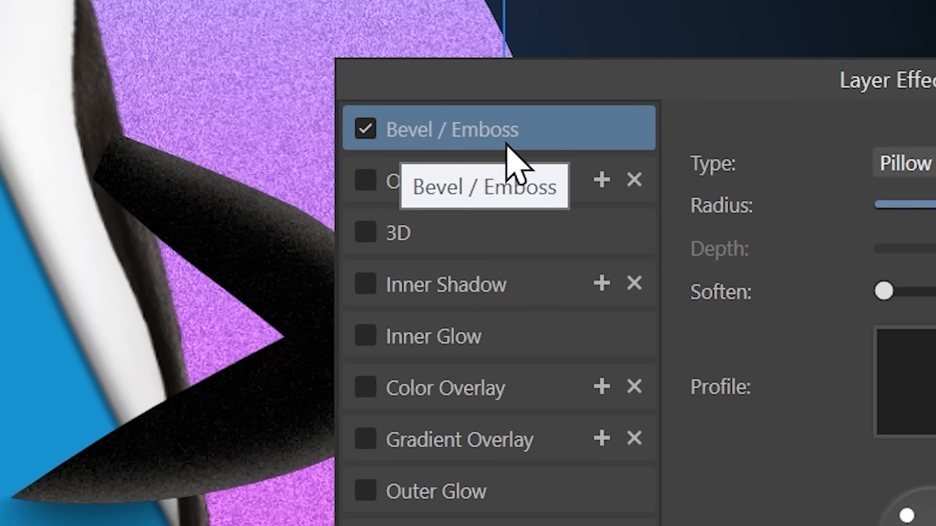
pyautogui.click(904, 163)
pyautogui.click(578, 170)
pyautogui.scroll(2, 565, 112)
pyautogui.moveTo(575, 150); pyautogui.dragTo(664, 149)
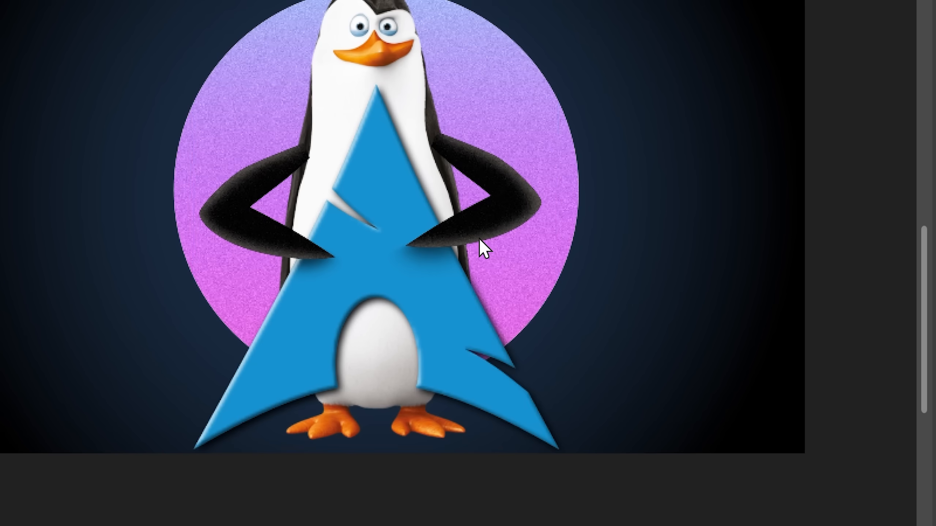
pyautogui.press('Return')
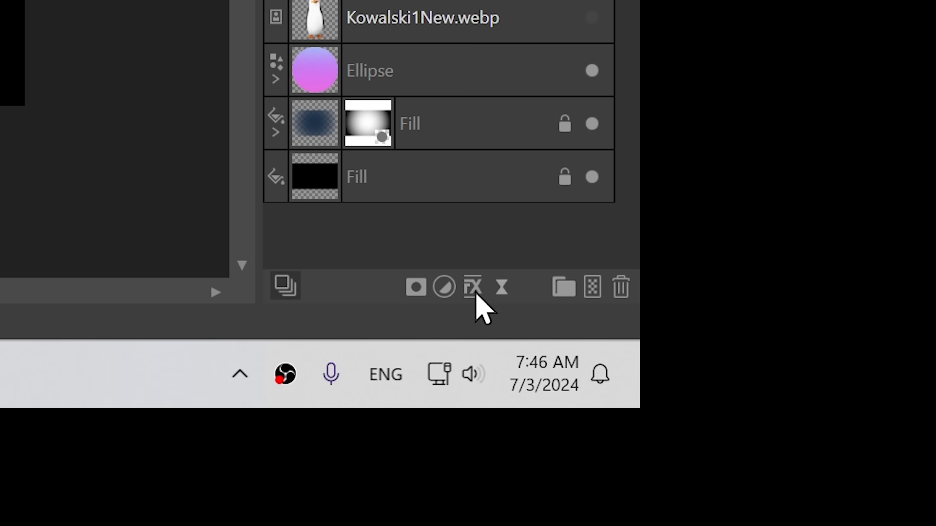
# - Copy the logo's layer effects onto the front Kowalski penguin layer and increase its outer shadow radius and offset
pyautogui.click(475, 292)
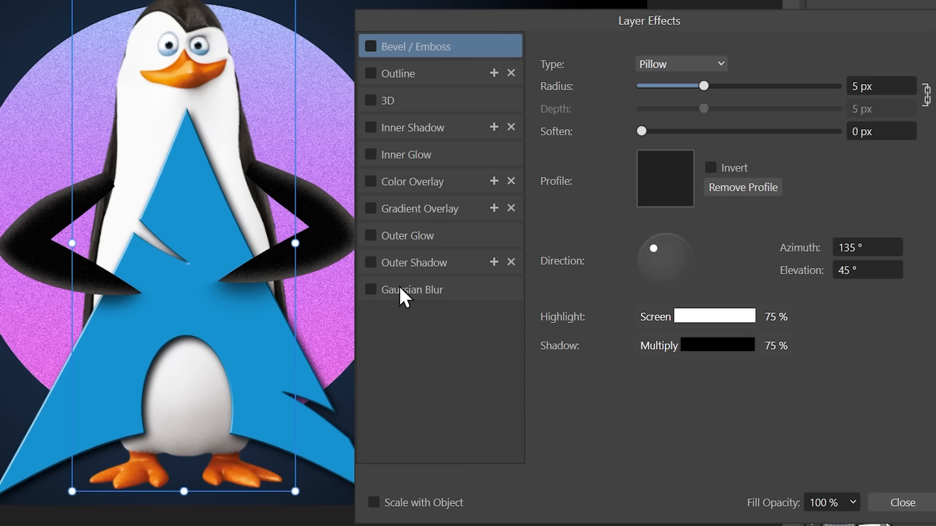
pyautogui.click(371, 262)
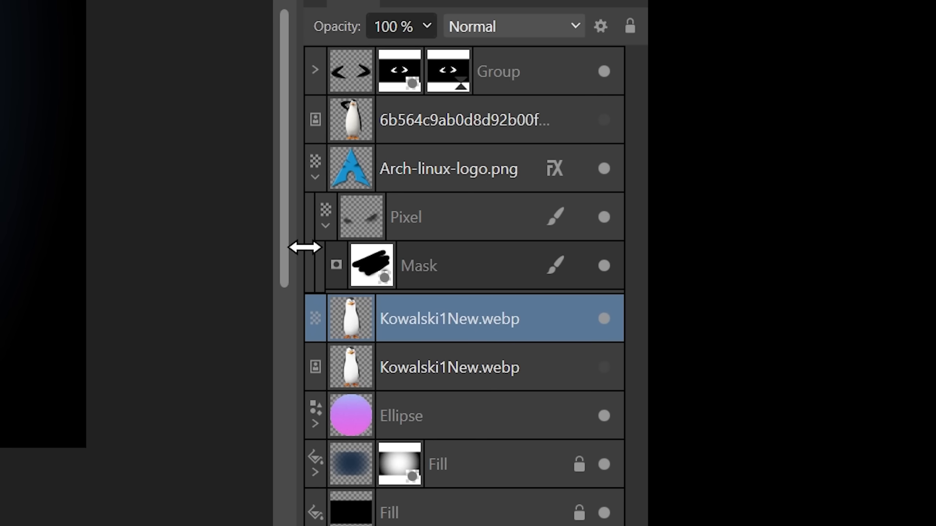
pyautogui.moveTo(553, 167); pyautogui.dragTo(564, 323)
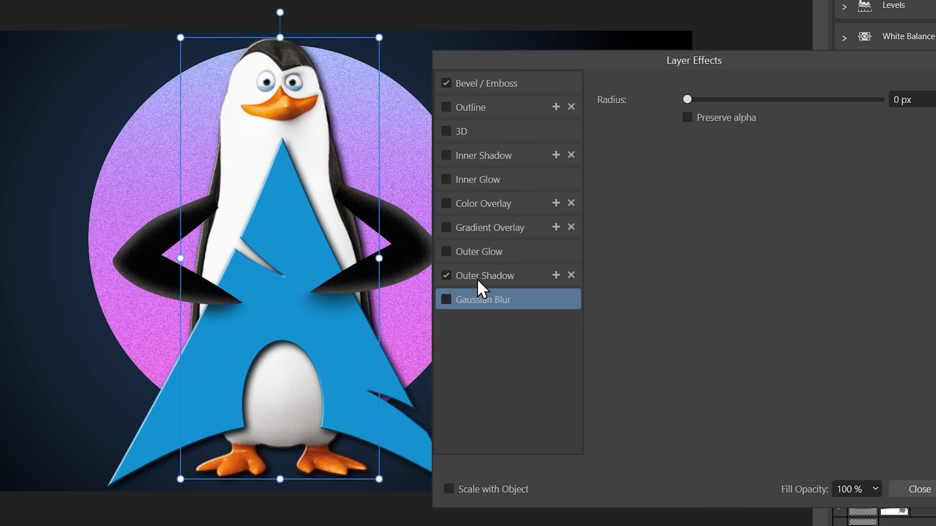
pyautogui.click(666, 278)
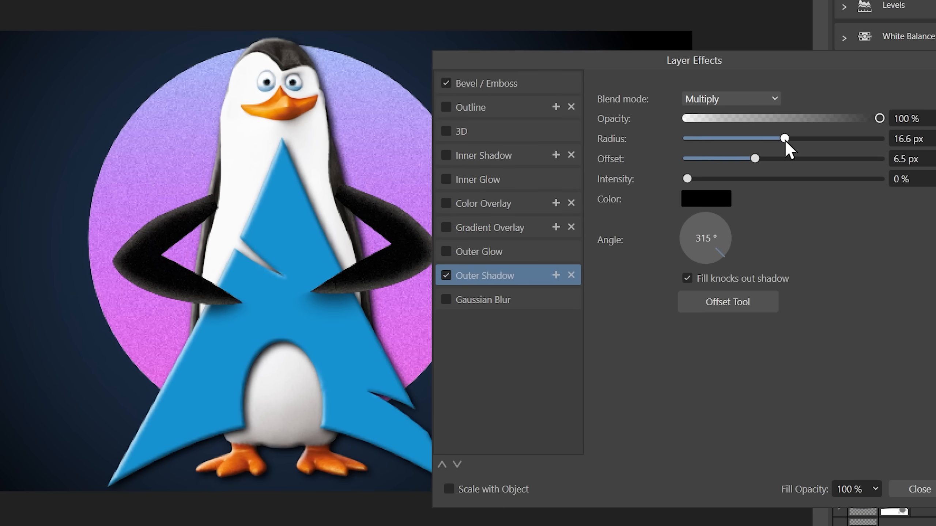
pyautogui.moveTo(783, 139); pyautogui.dragTo(808, 140)
pyautogui.moveTo(755, 159); pyautogui.dragTo(822, 138)
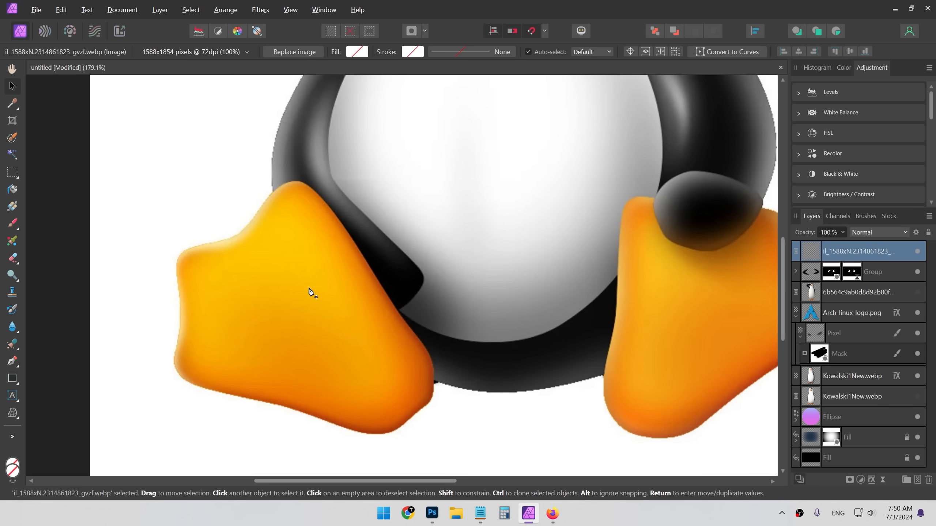
# - Trace the outline of Tux's left foot with the Pen tool
pyautogui.press('p')
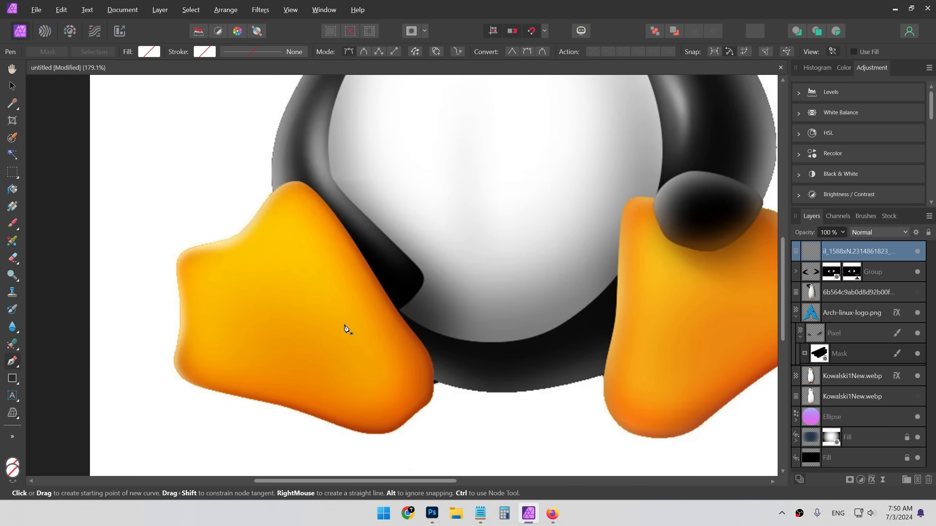
pyautogui.click(451, 367)
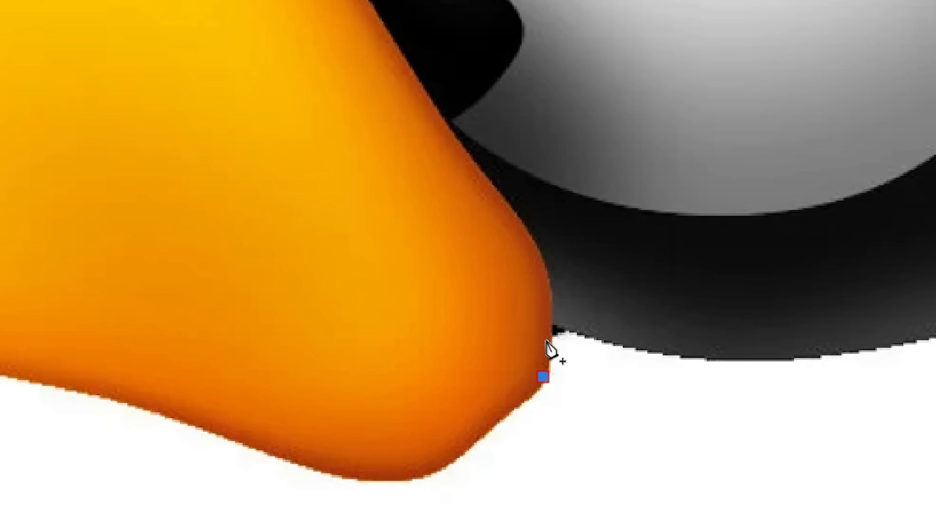
pyautogui.moveTo(549, 286); pyautogui.dragTo(540, 254)
pyautogui.moveTo(447, 118); pyautogui.dragTo(423, 79)
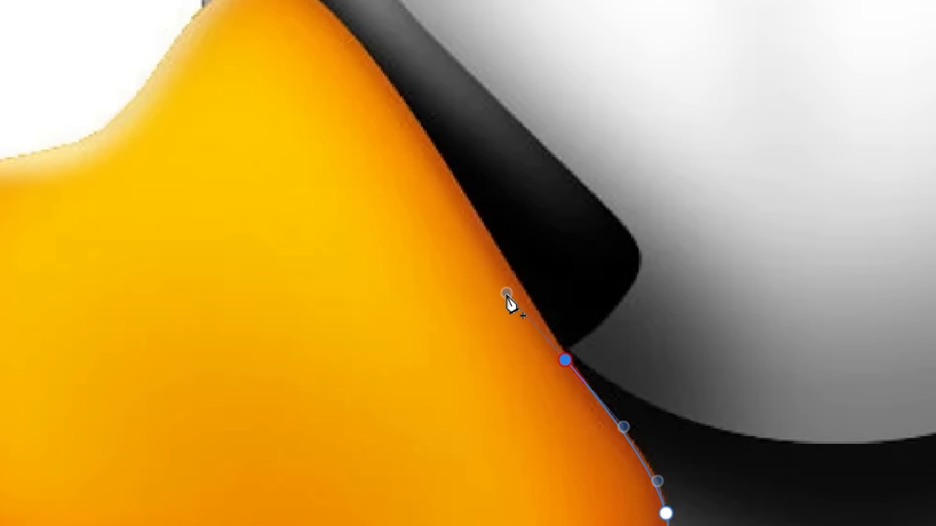
pyautogui.moveTo(507, 294); pyautogui.dragTo(511, 295)
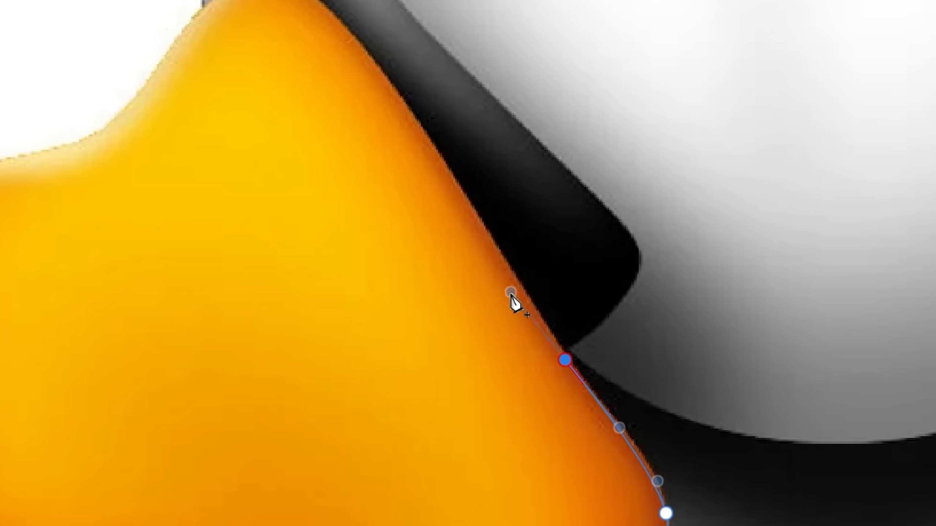
pyautogui.click(436, 146)
pyautogui.moveTo(435, 155); pyautogui.dragTo(412, 111)
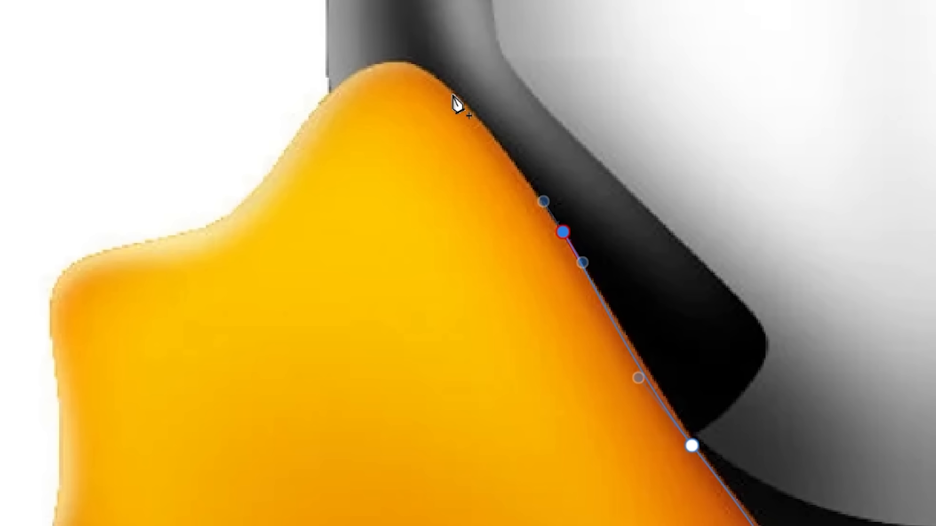
pyautogui.click(440, 85)
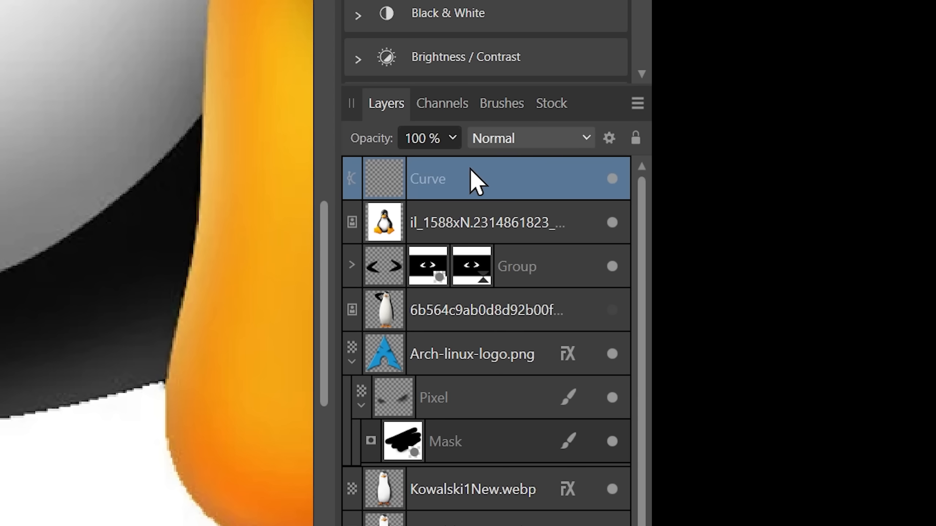
# - Try to use the foot curve as a mask for the Tux image layer
pyautogui.moveTo(851, 247); pyautogui.dragTo(809, 271)
pyautogui.moveTo(380, 219); pyautogui.dragTo(384, 234)
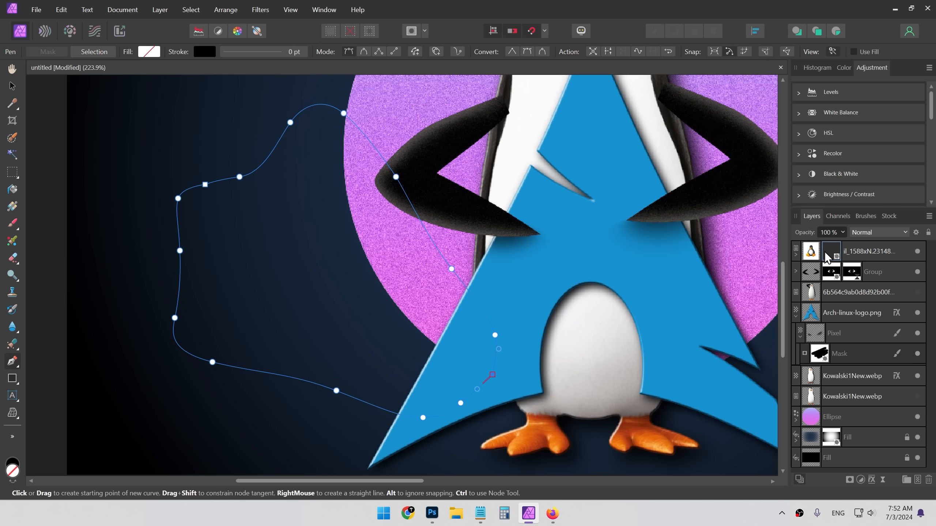
pyautogui.click(826, 258)
pyautogui.hotkey('ctrl', 'z')
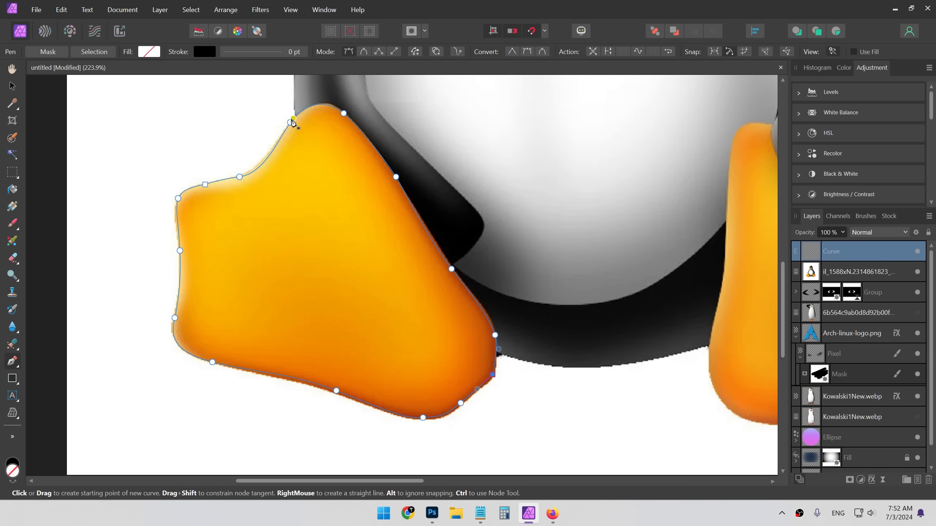
pyautogui.rightClick(354, 282)
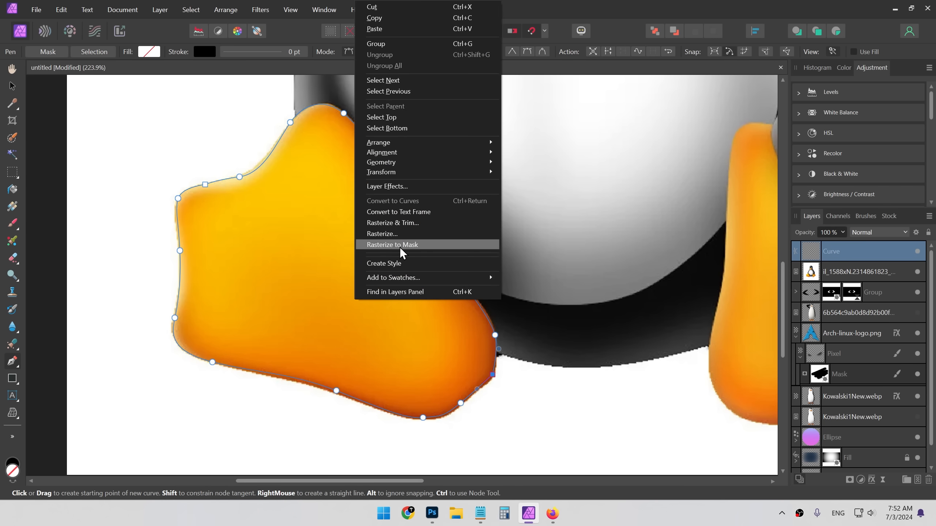
pyautogui.press('Escape')
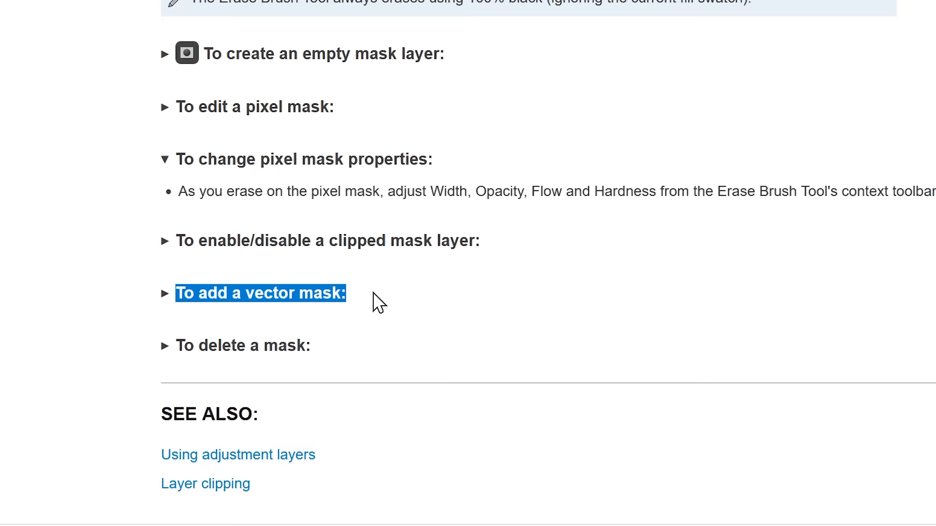
# - Read the help documentation section on adding a vector mask
pyautogui.click(165, 294)
pyautogui.scroll(-3, 218, 334)
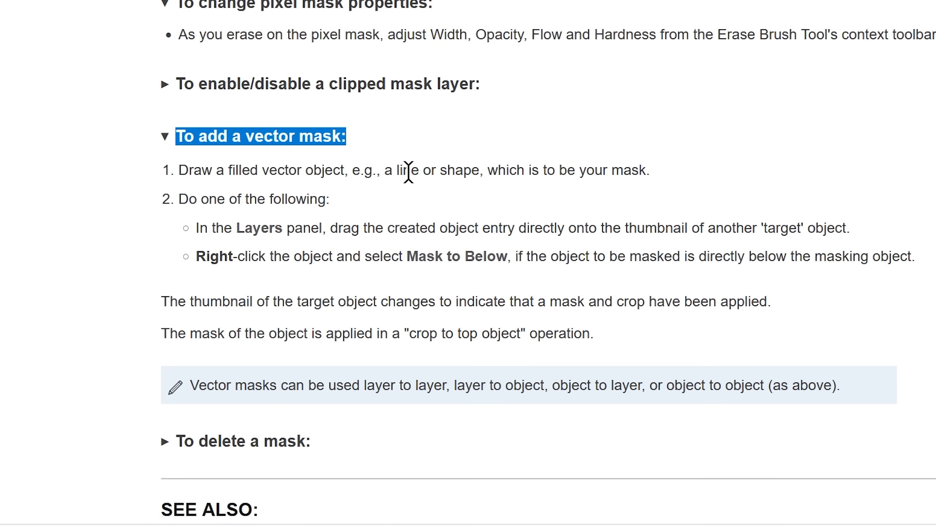
pyautogui.moveTo(488, 172); pyautogui.dragTo(501, 172)
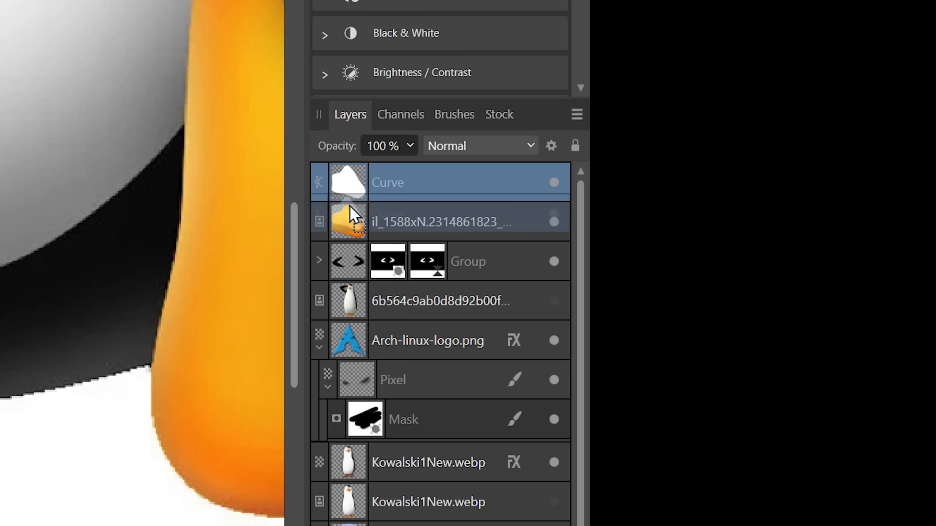
pyautogui.moveTo(350, 207); pyautogui.dragTo(351, 217)
pyautogui.scroll(-4, 534, 294)
# - Mask the Tux image layer with the foot curve so only the left foot remains
pyautogui.press('space')
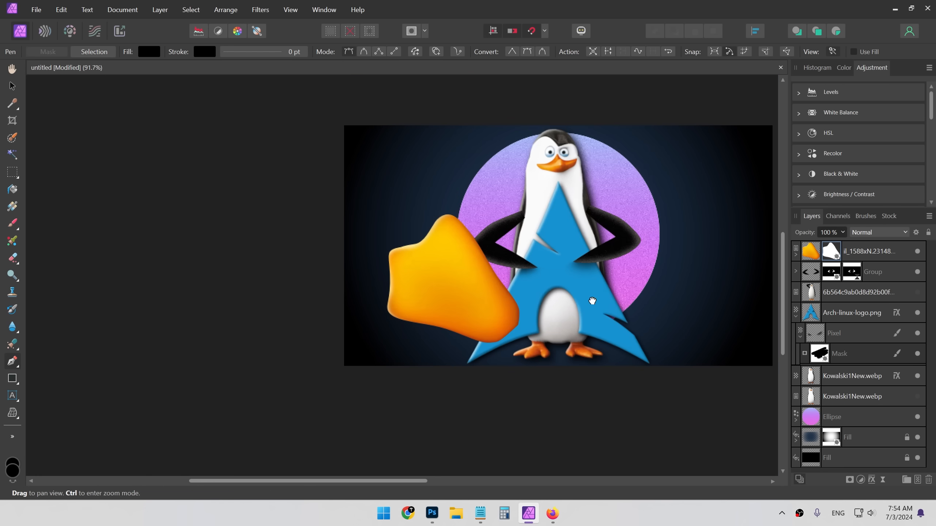
pyautogui.moveTo(592, 301); pyautogui.dragTo(517, 283)
pyautogui.press('v')
pyautogui.press('p')
pyautogui.scroll(6, 401, 292)
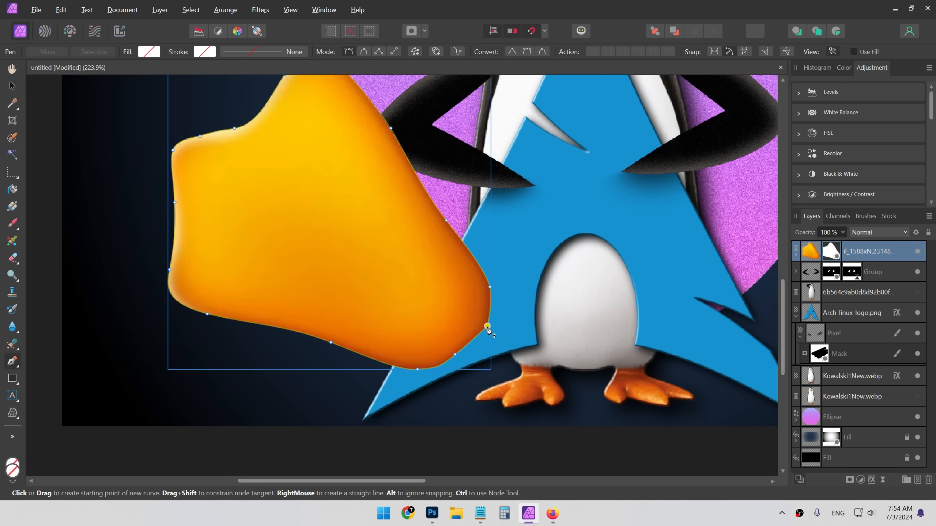
# - Adjust a node of the foot mask curve with the Node Tool to refine its edge
pyautogui.click(13, 362)
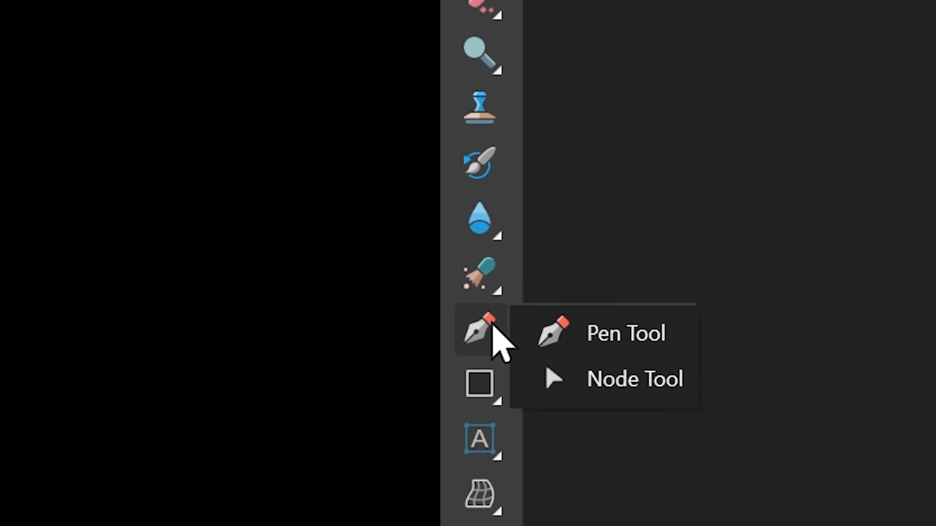
pyautogui.click(57, 377)
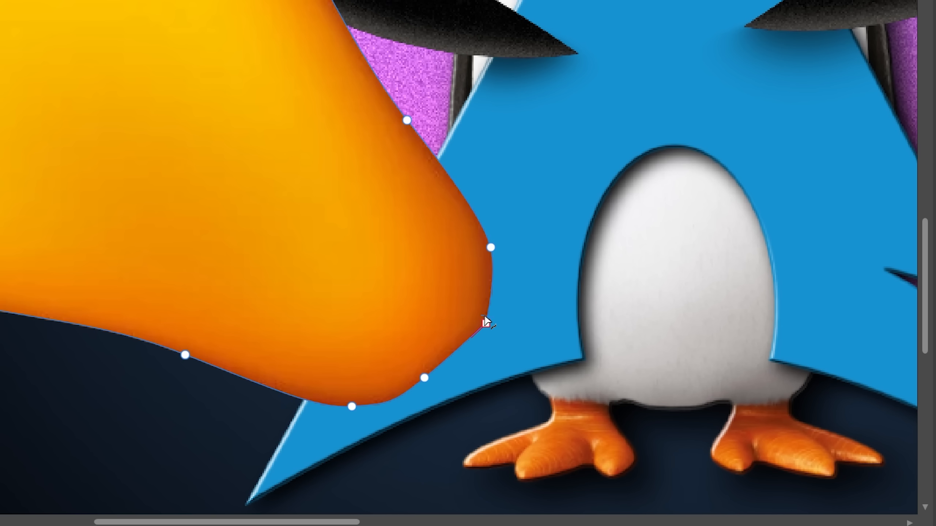
pyautogui.moveTo(475, 322); pyautogui.dragTo(408, 315)
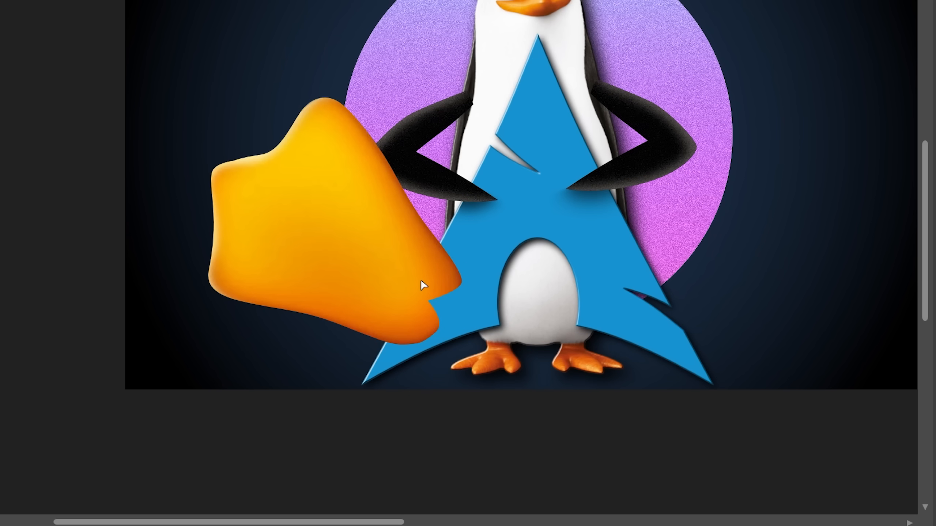
pyautogui.click(421, 279)
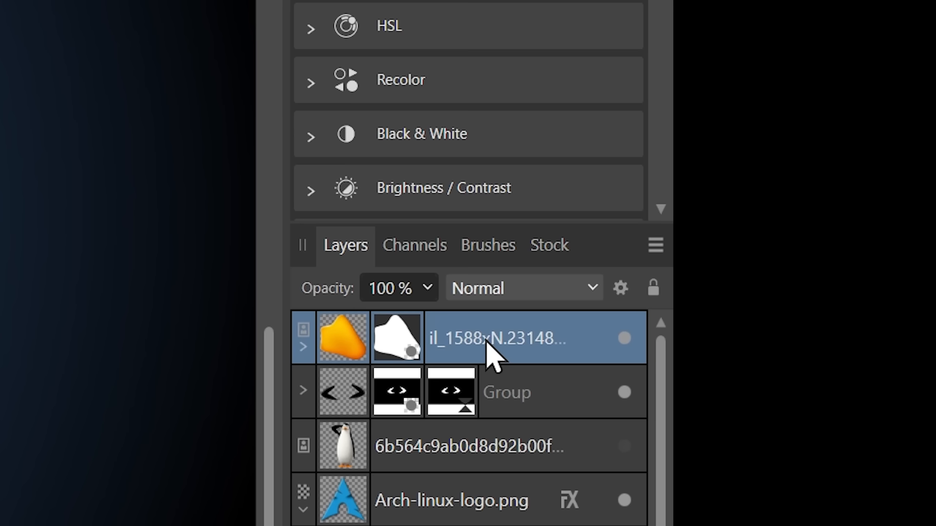
# - Duplicate the masked foot layer, flip the copy horizontally and move it to the right side
pyautogui.hotkey('ctrl', 'j')
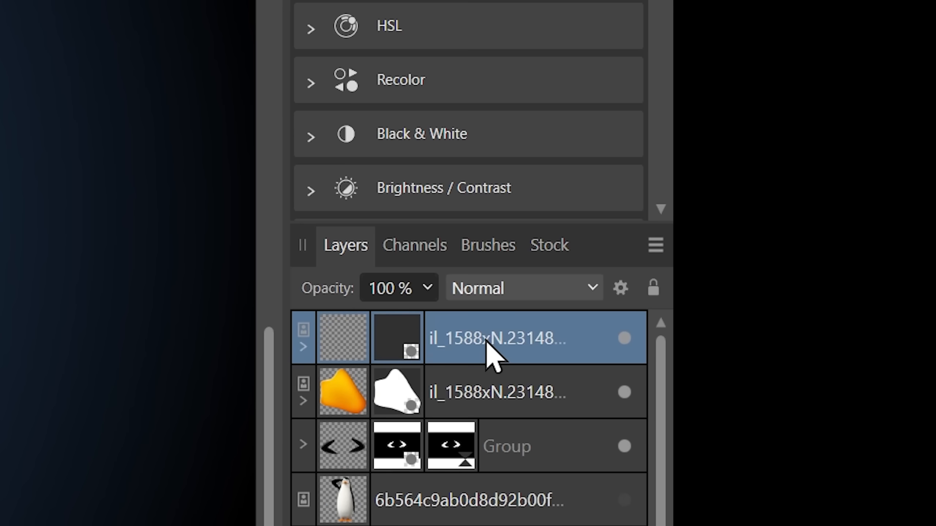
pyautogui.rightClick(494, 360)
pyautogui.moveTo(370, 219)
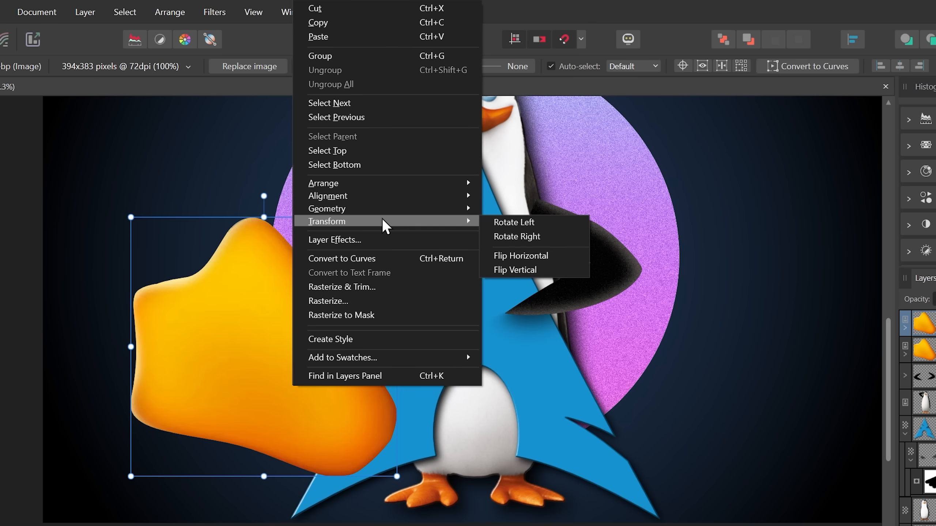
pyautogui.click(545, 258)
pyautogui.moveTo(253, 387); pyautogui.dragTo(627, 400)
# - Select both feet and scale them down together to about 655 by 239 px
pyautogui.keyDown('shift'); pyautogui.click(281, 310); pyautogui.keyUp('shift')
pyautogui.moveTo(131, 217); pyautogui.dragTo(331, 336)
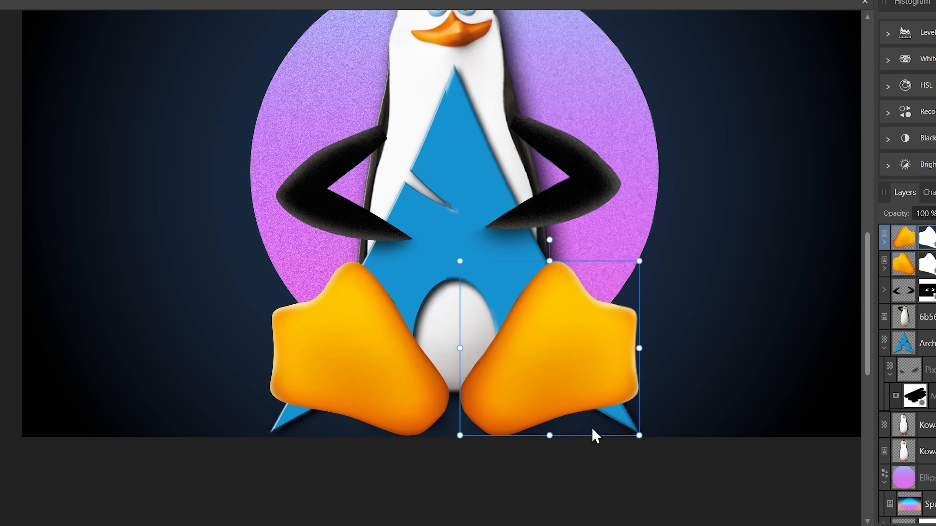
# - Reposition the feet closer together at the base of the Arch logo
pyautogui.scroll(-3, 616, 516)
pyautogui.scroll(3, 575, 490)
pyautogui.scroll(2, 489, 415)
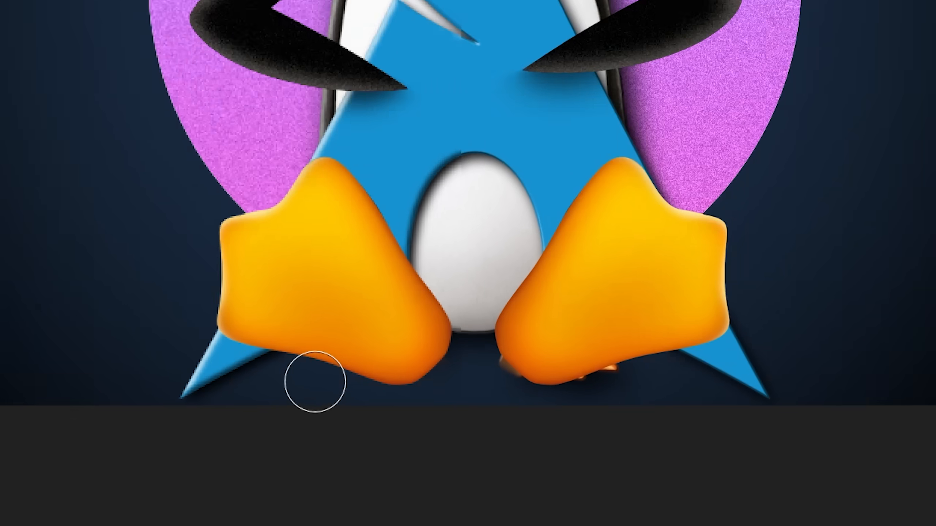
pyautogui.moveTo(363, 436); pyautogui.dragTo(501, 435)
pyautogui.moveTo(562, 343); pyautogui.dragTo(564, 345)
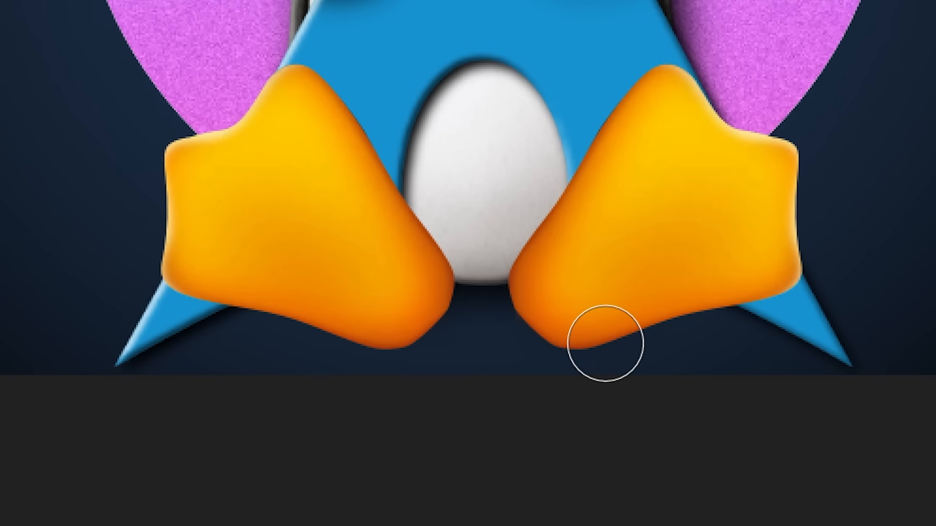
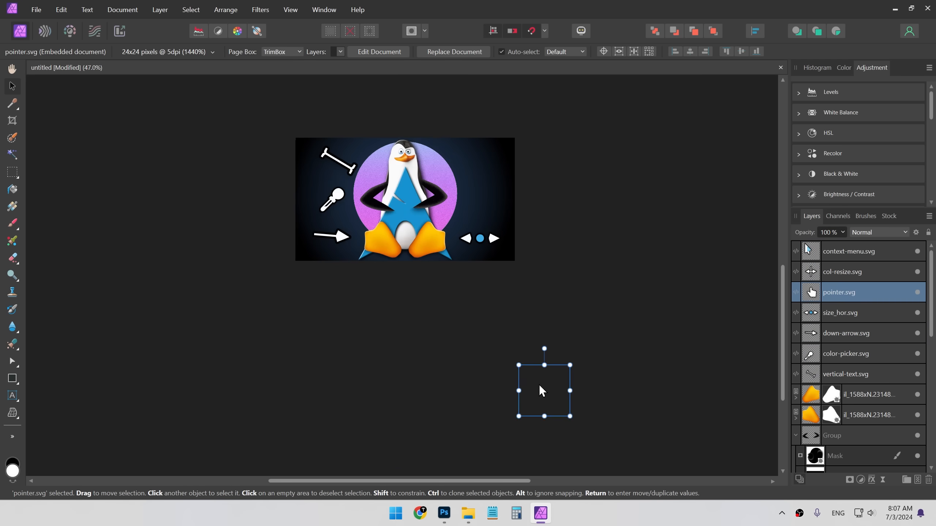
# - Arrange the seven cursor icons around the penguin, nudging the context-menu pointer and the resize arrows into place
pyautogui.moveTo(536, 385); pyautogui.dragTo(472, 203)
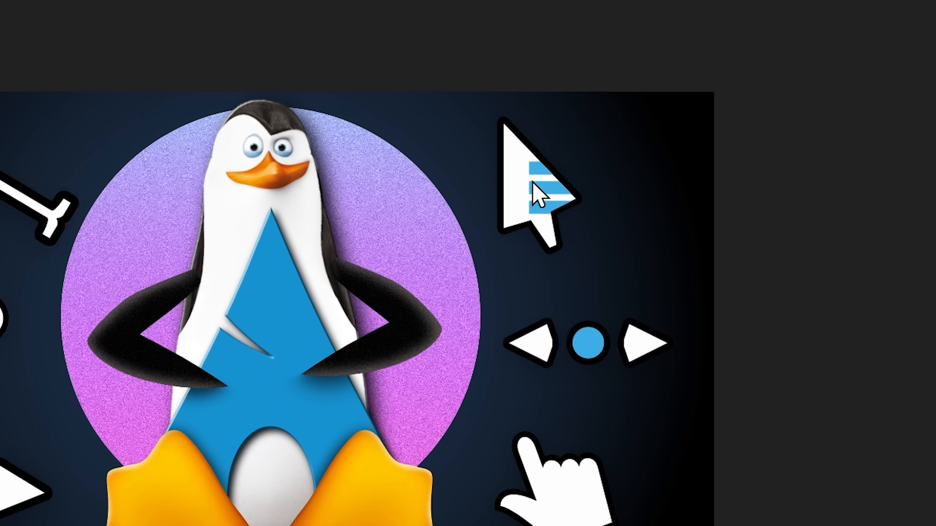
pyautogui.click(535, 193)
pyautogui.moveTo(532, 195); pyautogui.dragTo(548, 220)
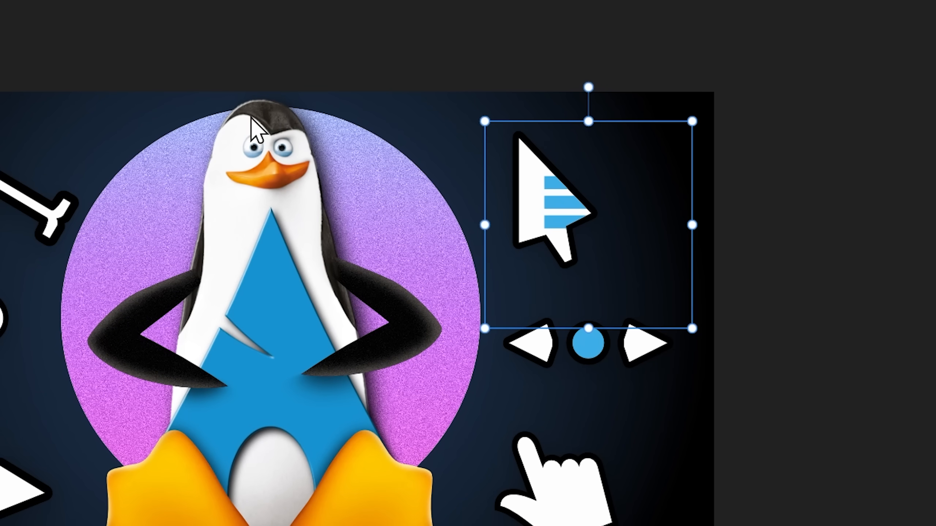
pyautogui.moveTo(582, 348); pyautogui.dragTo(581, 334)
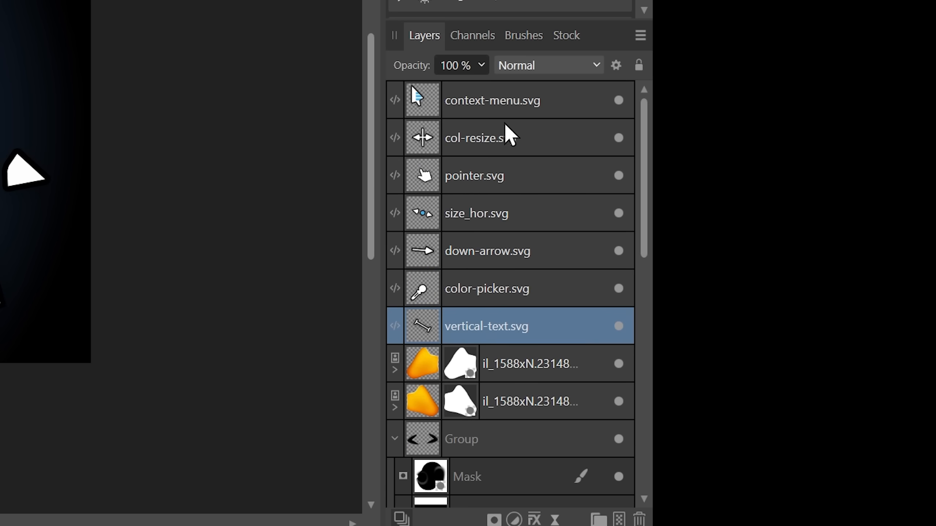
# - Group the seven cursor icon layers and give the group a light blue Outer Glow with a 150 px radius
pyautogui.keyDown('shift'); pyautogui.click(510, 107); pyautogui.keyUp('shift')
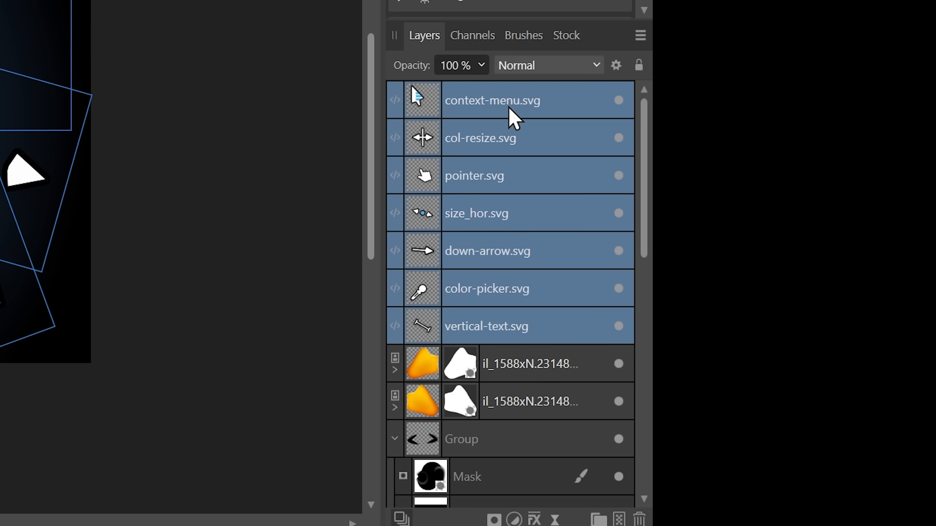
pyautogui.hotkey('ctrl', 'g')
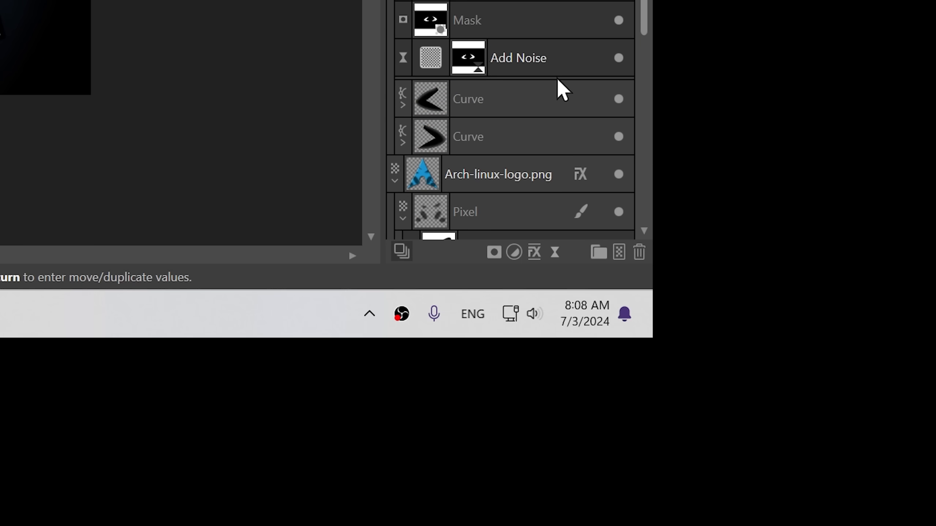
pyautogui.click(535, 253)
pyautogui.click(462, 232)
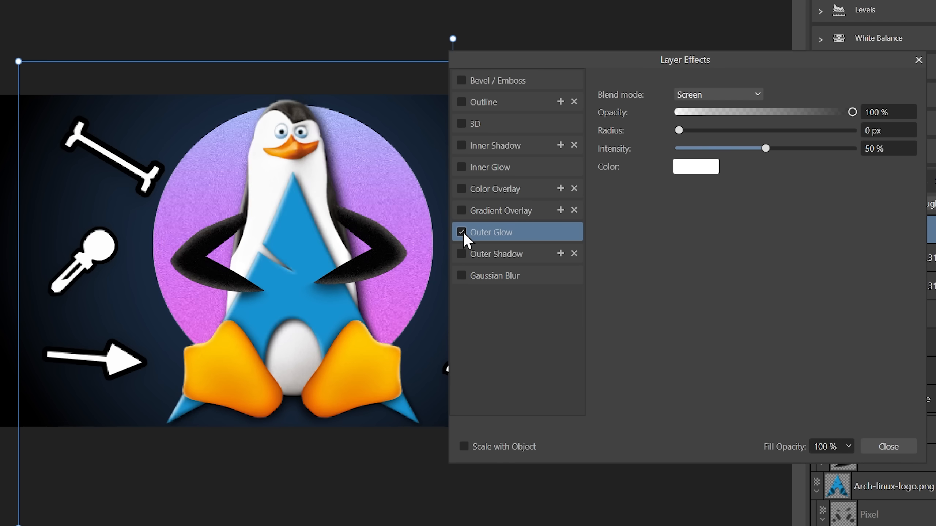
pyautogui.moveTo(766, 191); pyautogui.dragTo(312, 306)
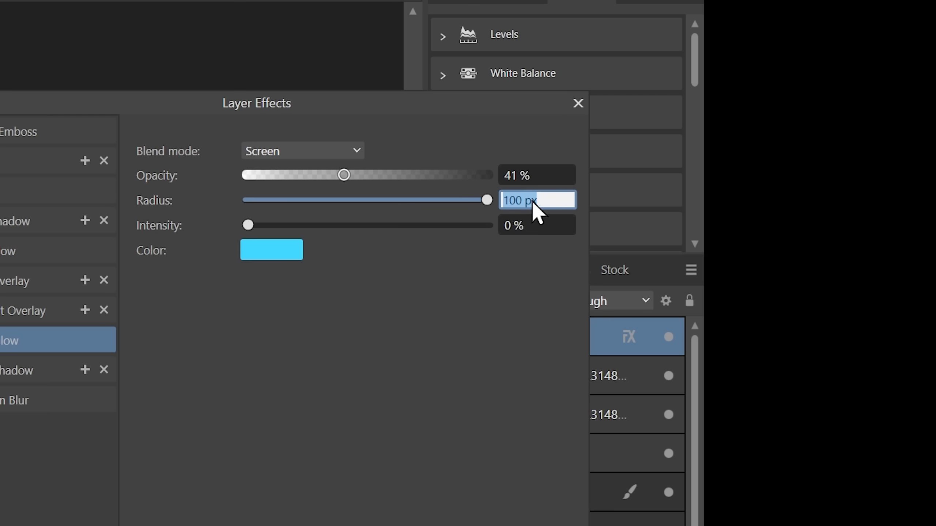
pyautogui.click(521, 205)
pyautogui.press('BackSpace')
pyautogui.press('BackSpace')
pyautogui.press('BackSpace')
pyautogui.press('BackSpace')
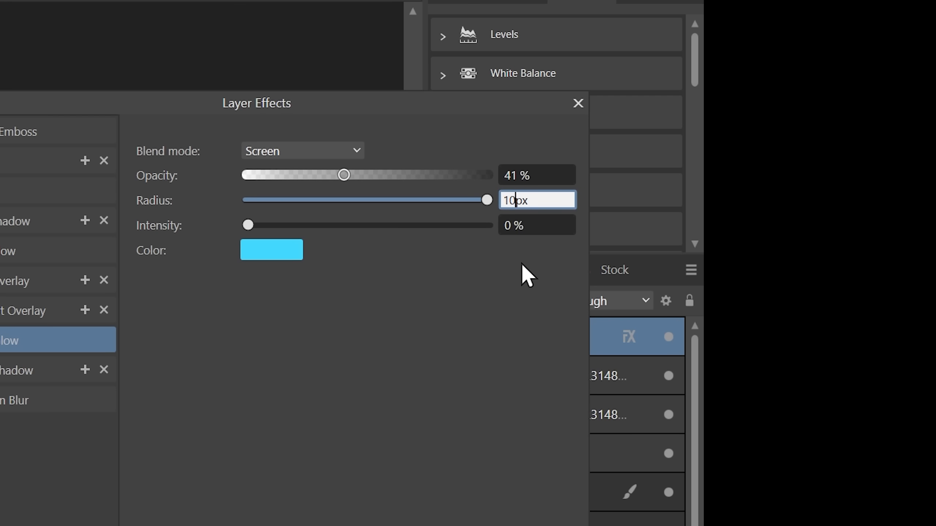
pyautogui.write('150')
pyautogui.press('Return')
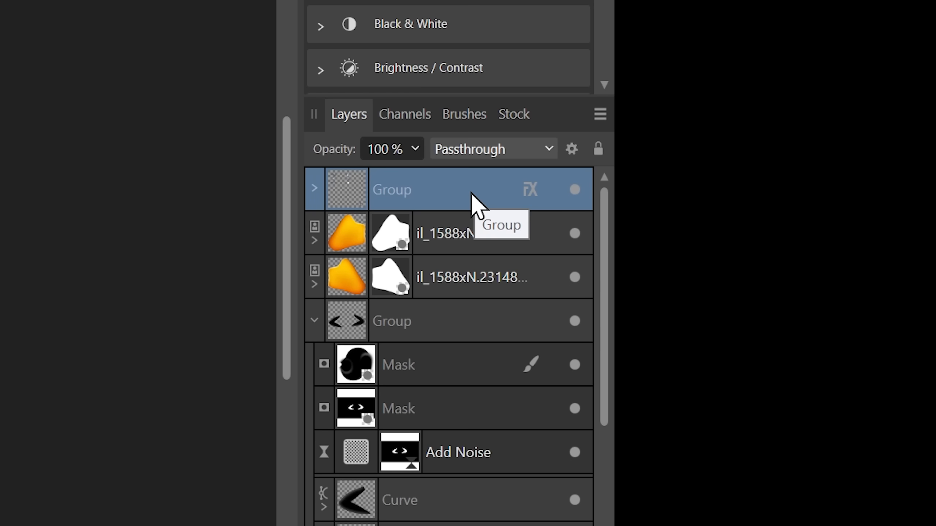
# - Merge all visible layers into a new pixel layer at the top of the stack
pyautogui.hotkey('ctrl', 'shift', 'alt', 'e')
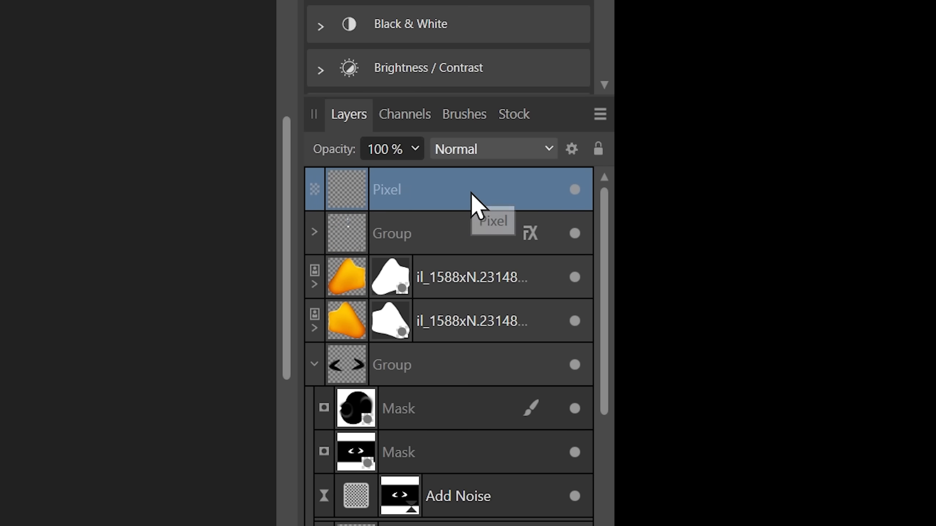
pyautogui.click(261, 24)
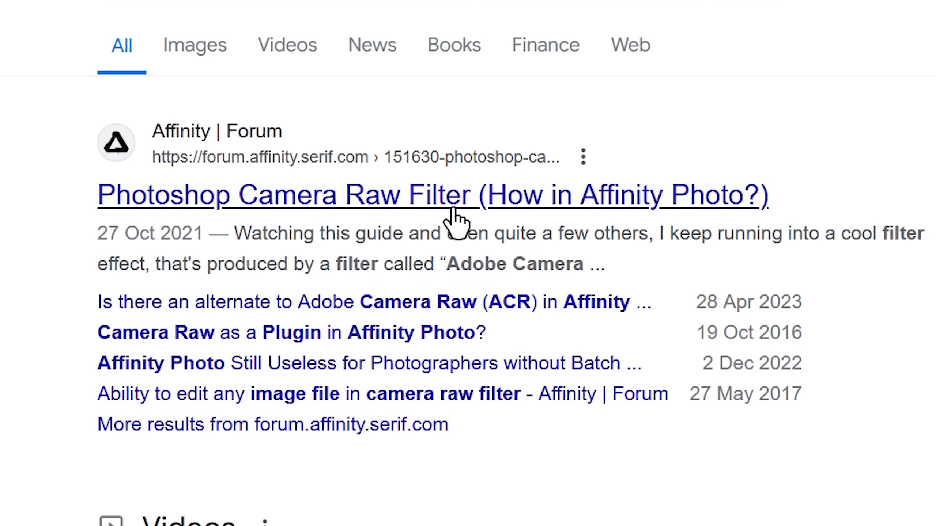
# - Research online how to get Photoshop's Camera Raw filter in Affinity Photo, and check the Filters menu
pyautogui.click(655, 202)
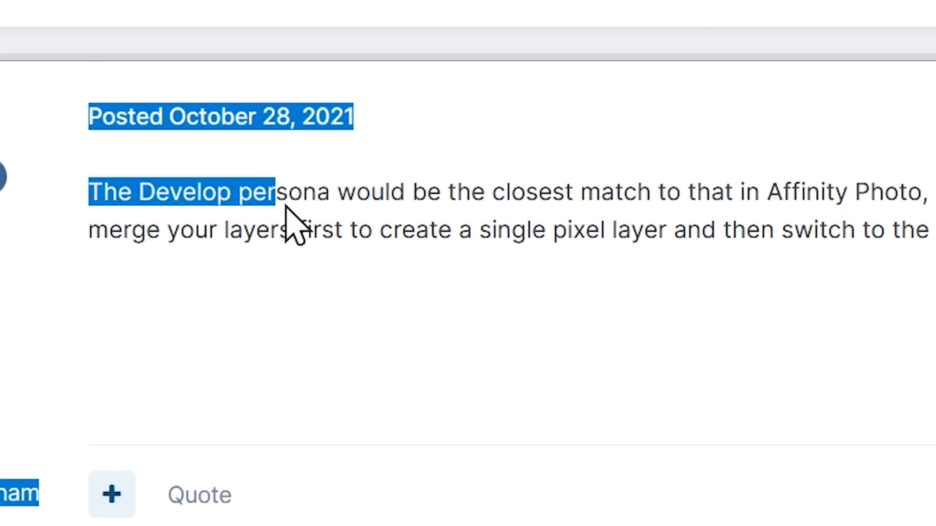
pyautogui.moveTo(284, 207); pyautogui.dragTo(925, 201)
pyautogui.moveTo(415, 192); pyautogui.dragTo(927, 195)
pyautogui.moveTo(136, 183); pyautogui.dragTo(516, 192)
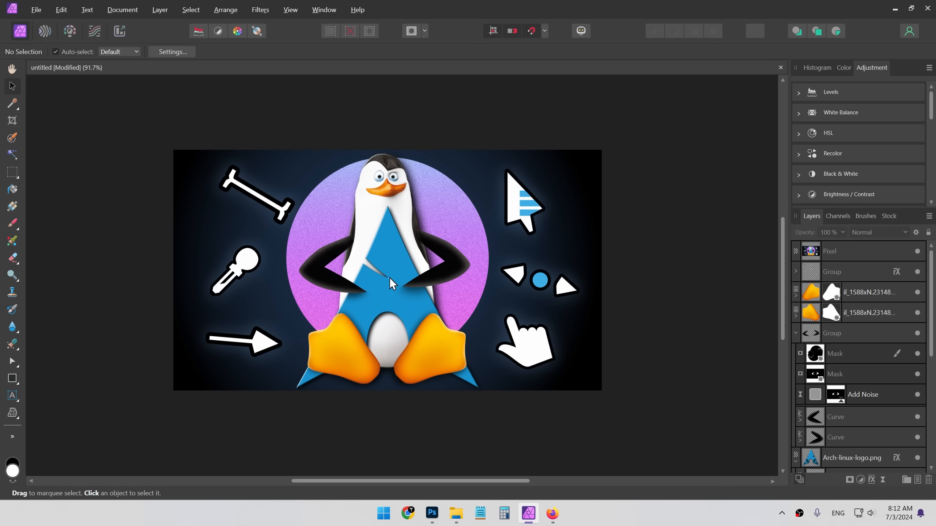
pyautogui.click(260, 9)
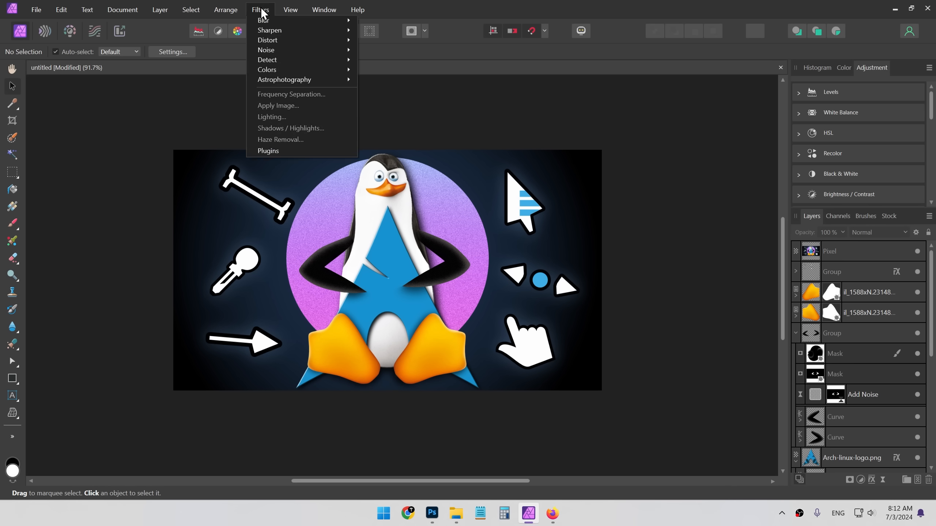
pyautogui.moveTo(295, 84)
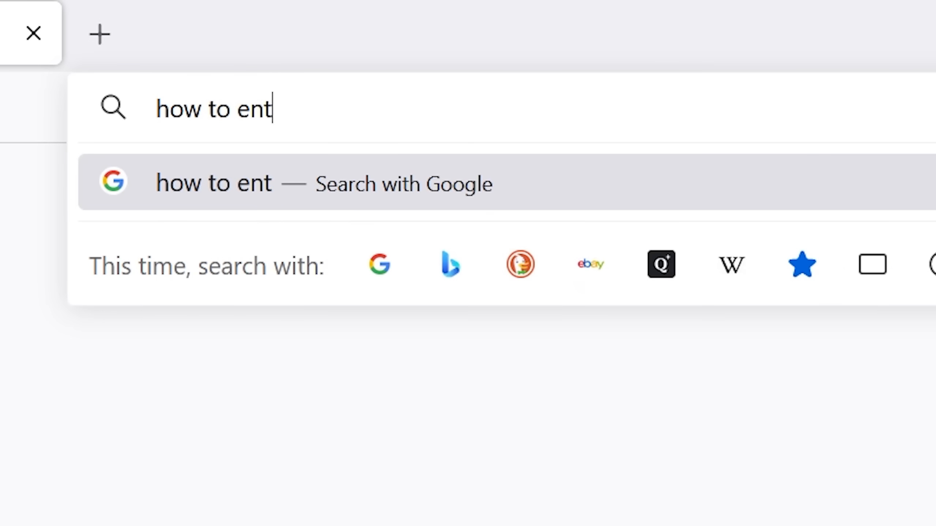
pyautogui.write('er develop persona')
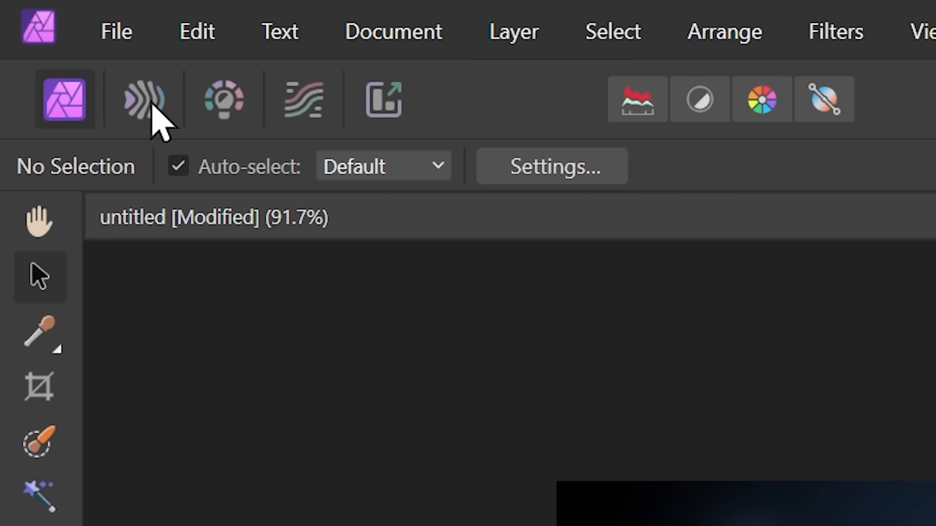
# - Open the Develop persona and examine its Basic and Lens adjustments, expanding the Defringe section
pyautogui.click(144, 103)
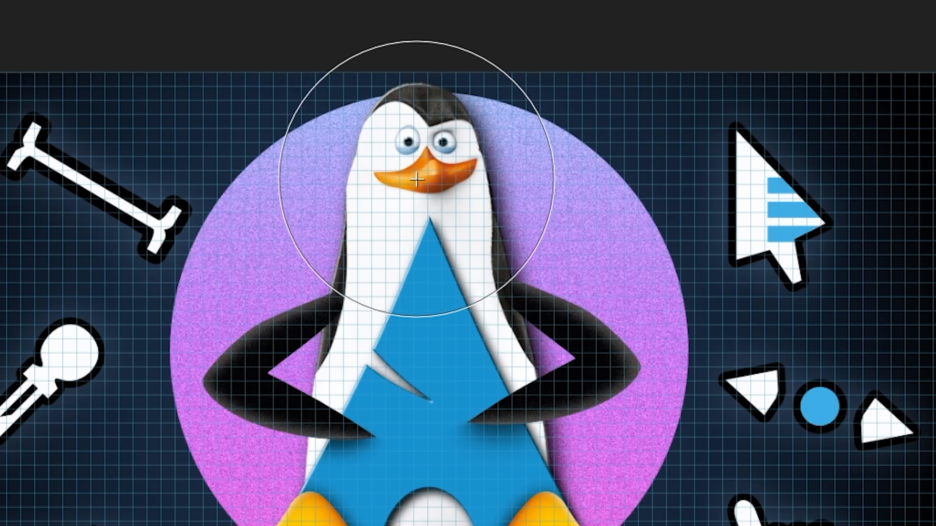
pyautogui.moveTo(424, 169)
pyautogui.mouseDown()
pyautogui.moveTo(405, 164)
pyautogui.moveTo(405, 207)
pyautogui.mouseUp()
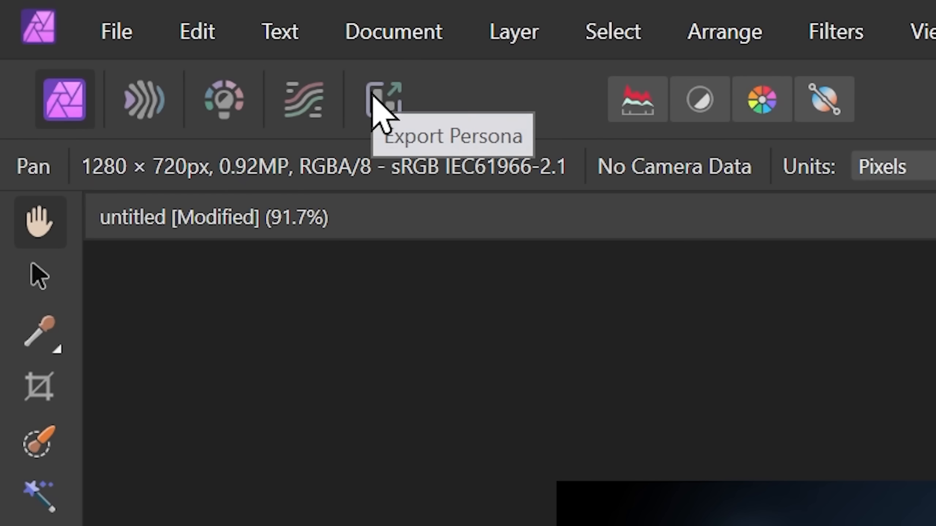
pyautogui.click(225, 108)
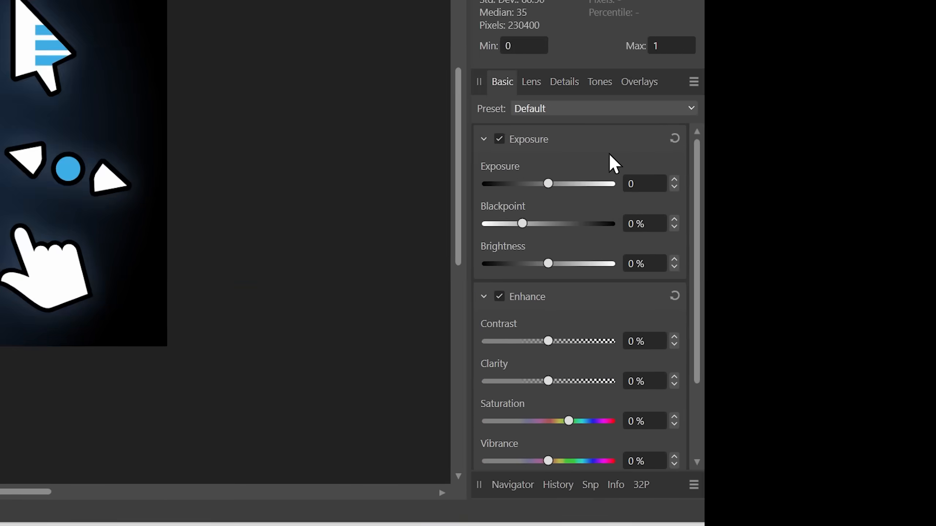
pyautogui.scroll(-4, 878, 280)
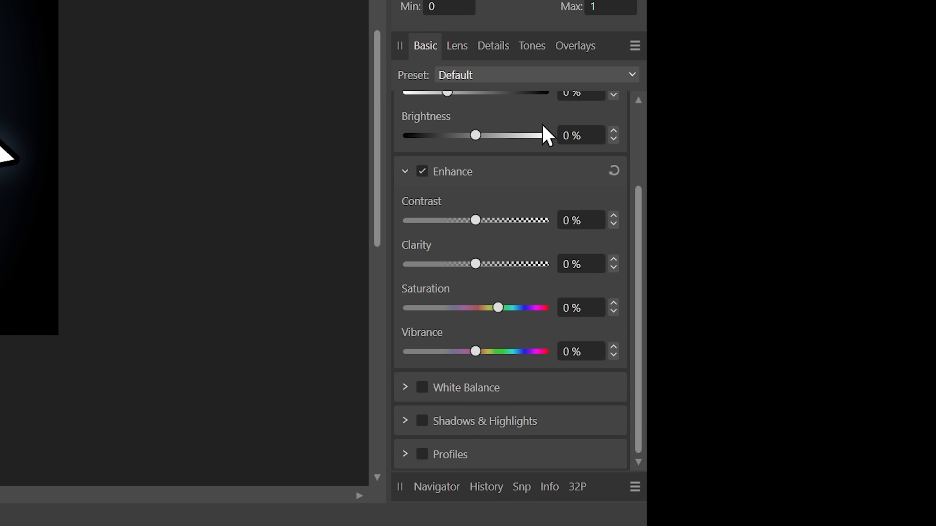
pyautogui.scroll(4, 549, 152)
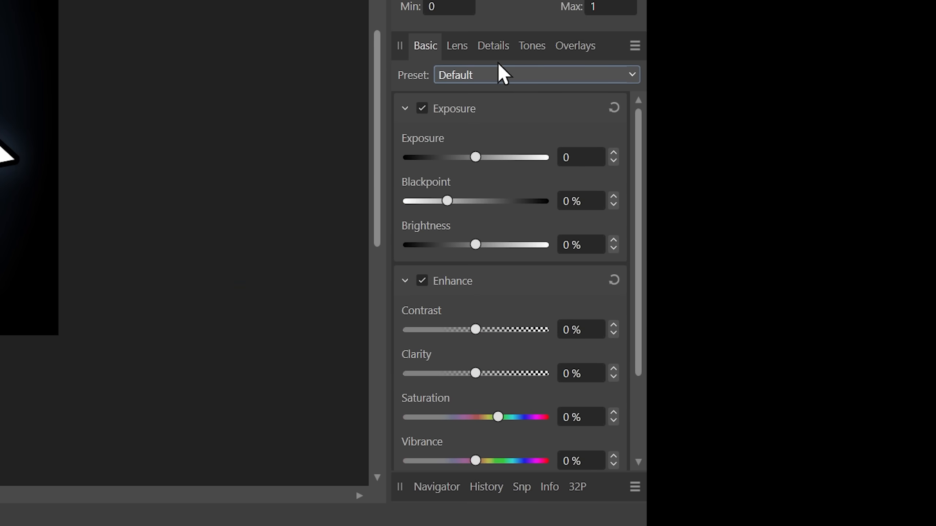
pyautogui.scroll(-3, 522, 213)
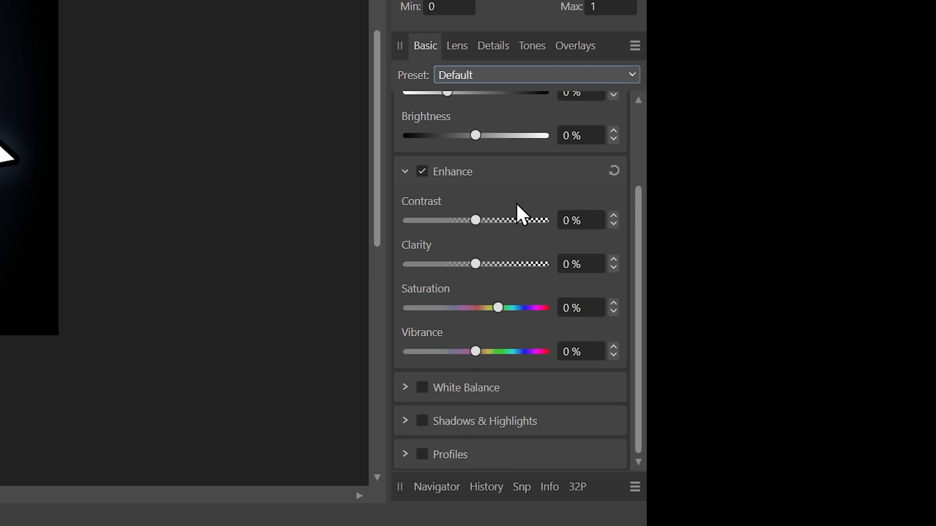
pyautogui.click(448, 53)
pyautogui.scroll(-2, 486, 210)
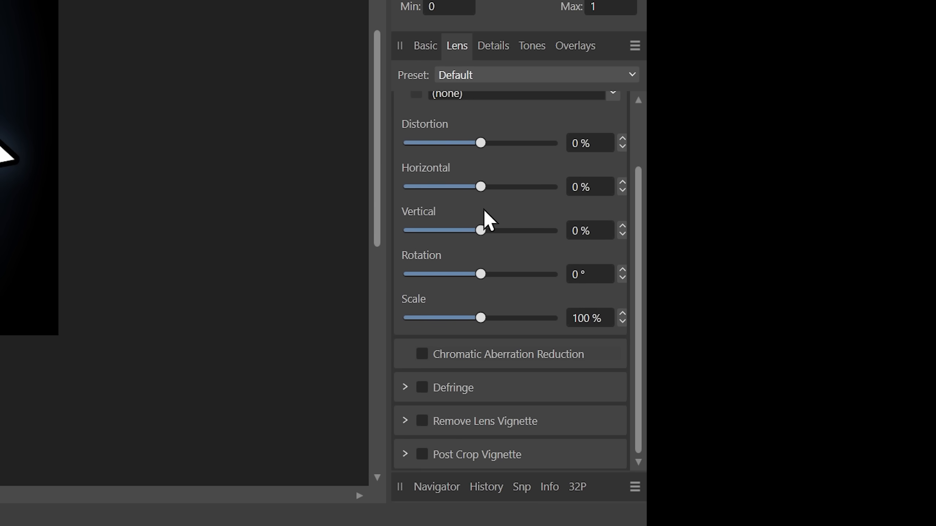
pyautogui.click(405, 388)
pyautogui.scroll(-3, 431, 376)
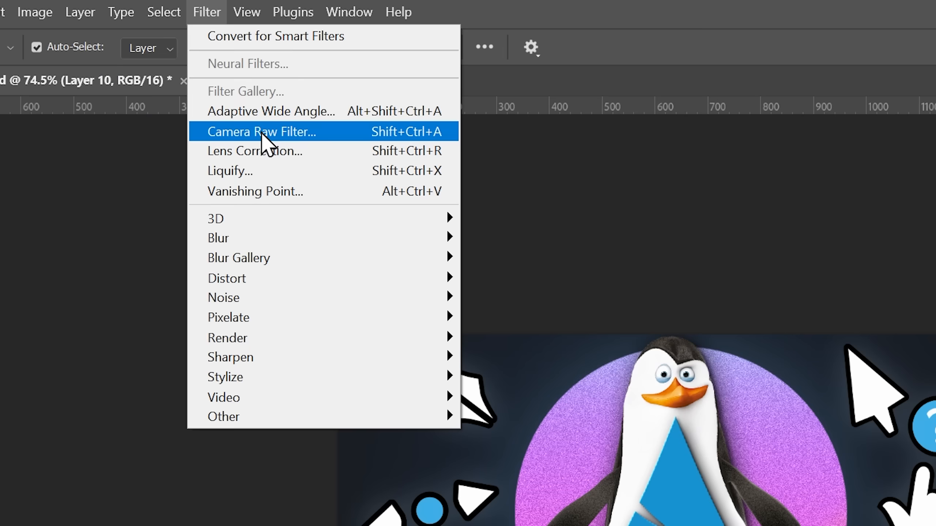
# - Compare with the Color Mixer saturation controls in Photoshop's Camera Raw filter
pyautogui.click(261, 133)
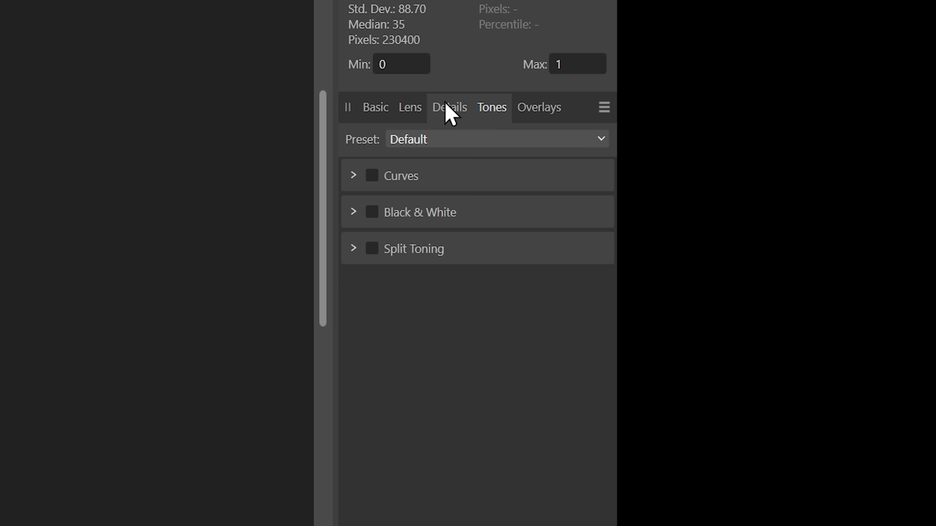
pyautogui.click(446, 106)
pyautogui.click(396, 107)
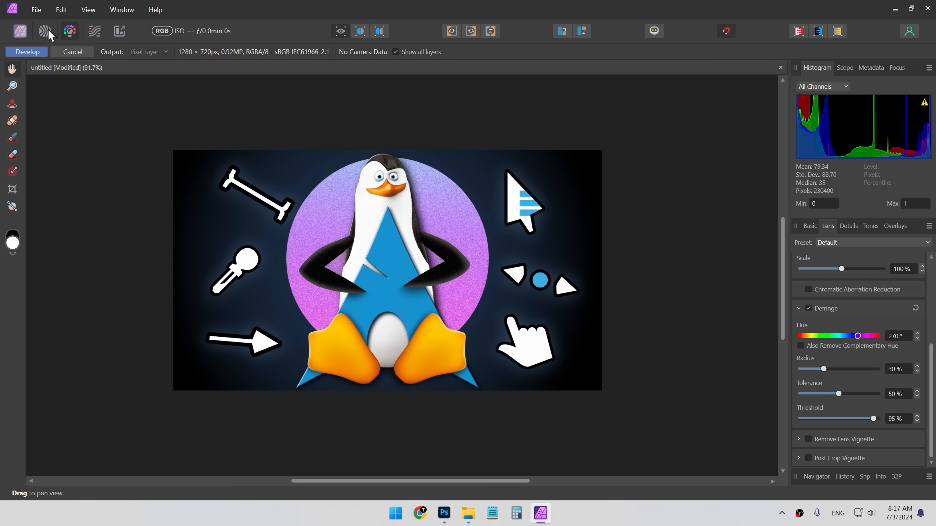
# - Switch to the Export persona and delete the automatically created slice
pyautogui.click(47, 32)
pyautogui.click(439, 267)
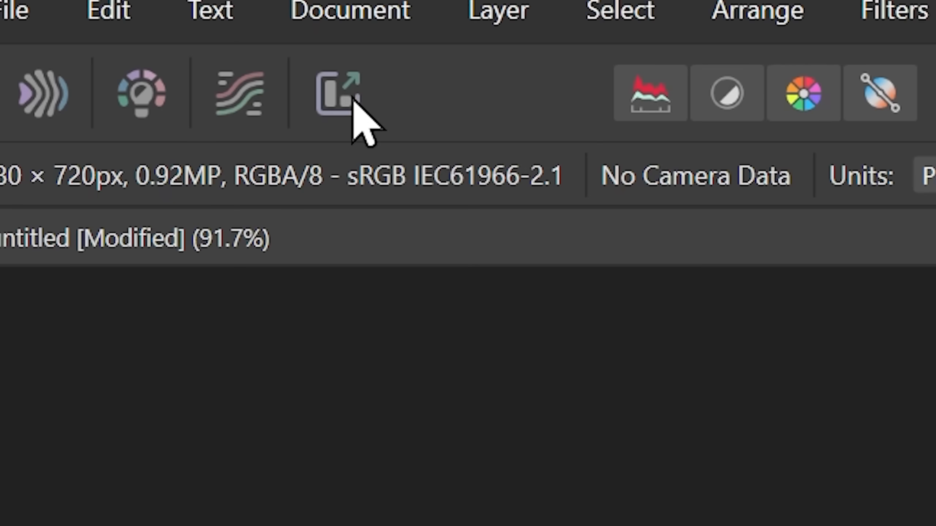
pyautogui.click(335, 90)
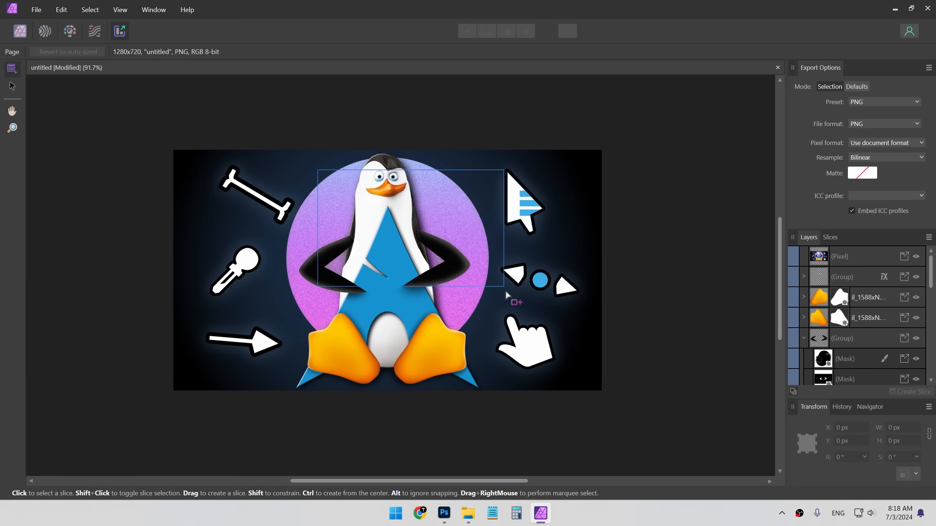
pyautogui.moveTo(506, 292); pyautogui.dragTo(508, 327)
pyautogui.moveTo(398, 236); pyautogui.dragTo(380, 224)
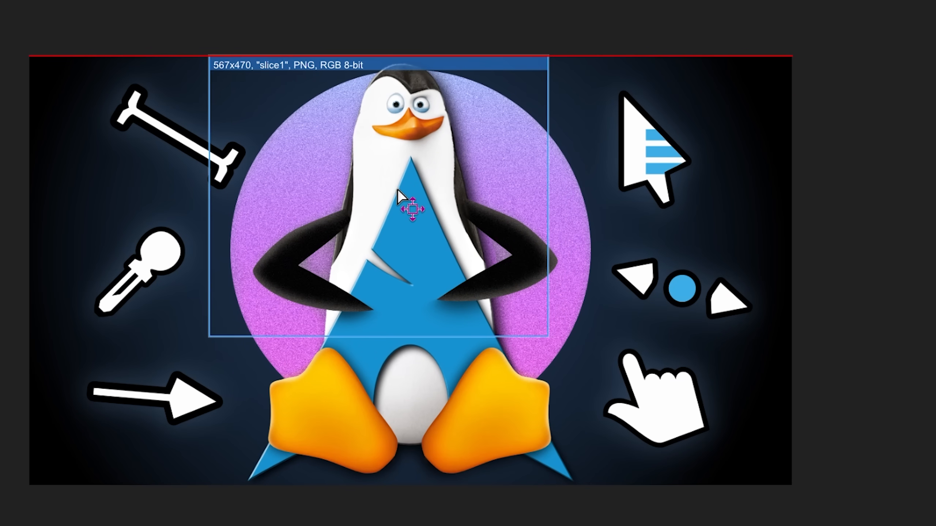
pyautogui.moveTo(396, 188); pyautogui.dragTo(428, 187)
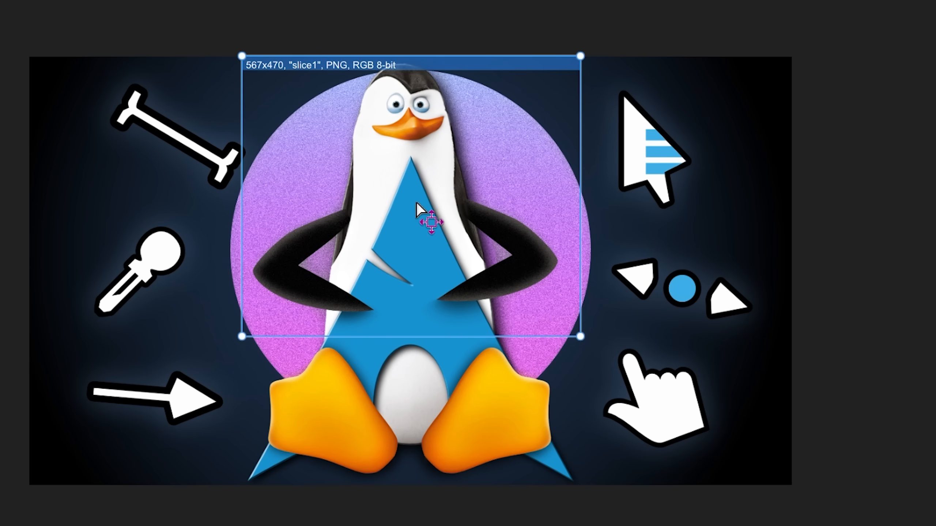
pyautogui.press('Delete')
# - Draw a new slice covering the whole 1280 × 720 canvas and enter *100 in its width field
pyautogui.moveTo(29, 56); pyautogui.dragTo(803, 486)
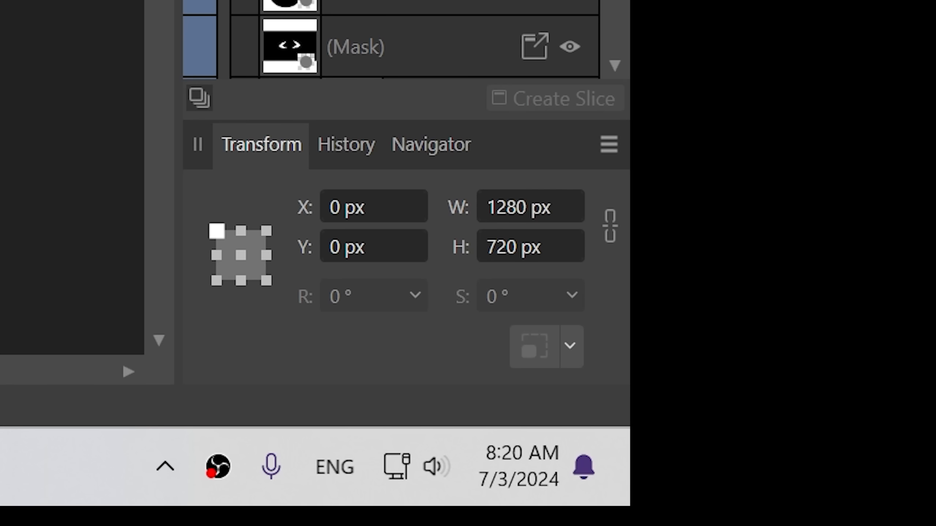
pyautogui.click(544, 206)
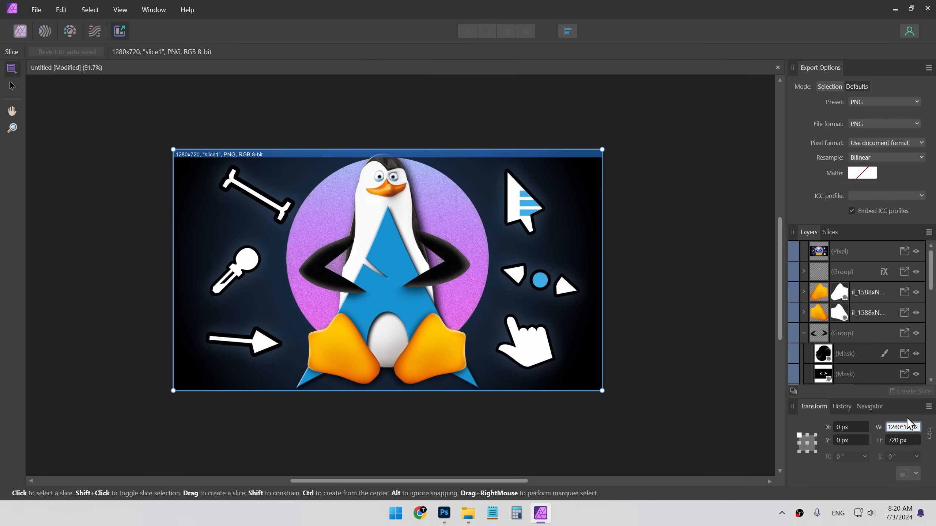
pyautogui.write('*100')
pyautogui.press('Return')
pyautogui.scroll(-3, 513, 304)
pyautogui.scroll(-2, 513, 304)
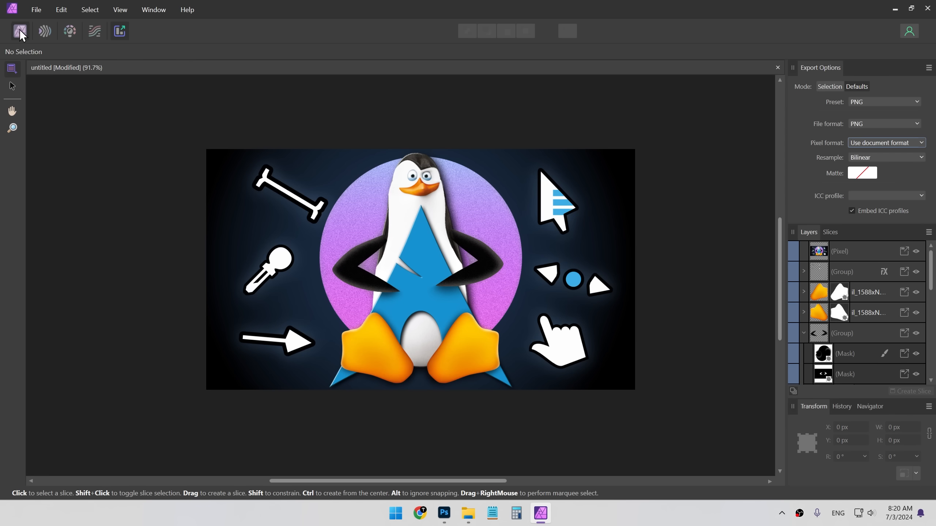
# - Return to the Photo persona and export the whole document as a 1280 × 720 PNG
pyautogui.click(19, 29)
pyautogui.click(36, 10)
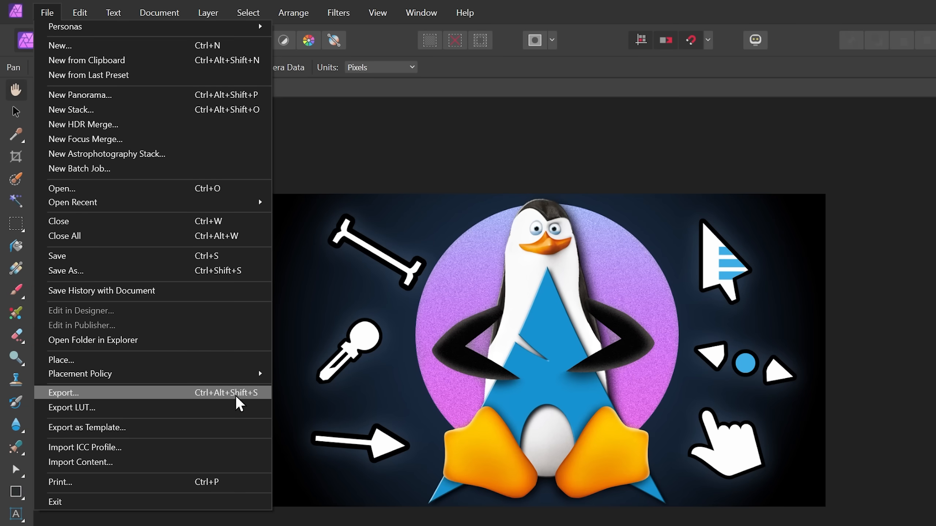
pyautogui.click(463, 326)
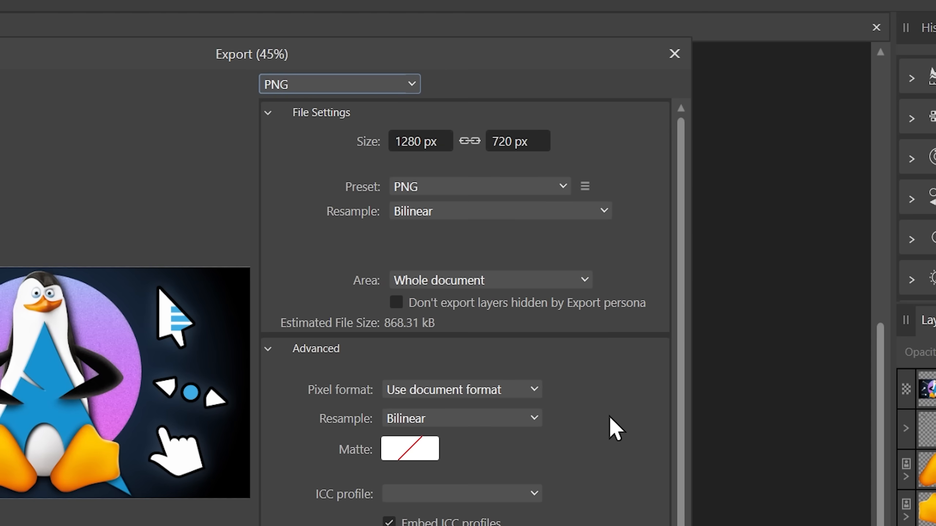
pyautogui.click(352, 84)
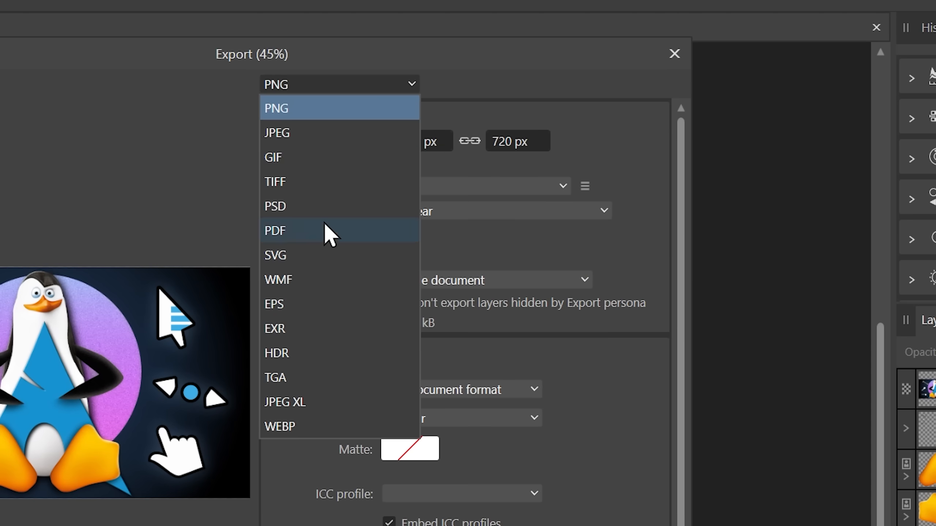
pyautogui.click(508, 111)
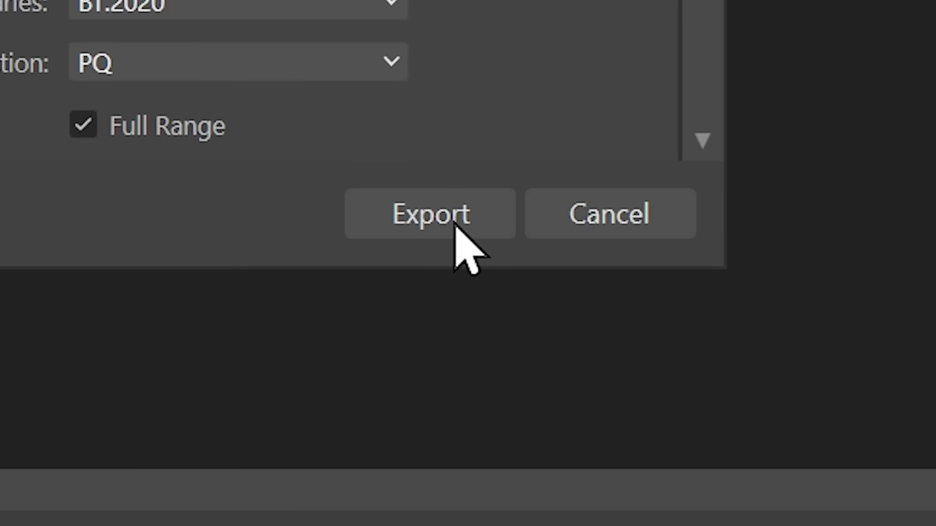
pyautogui.click(455, 225)
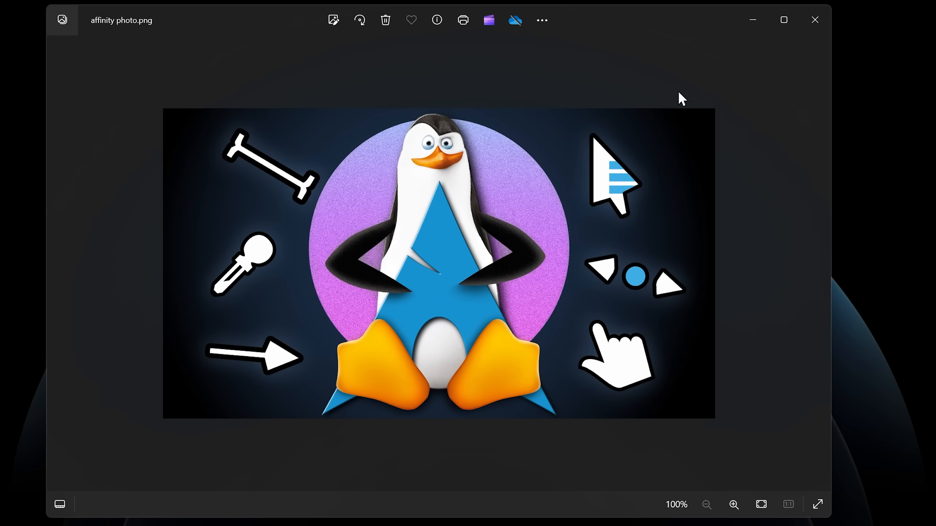
# - Close the exported PNG preview, return to Affinity Photo, and review the layers and the logo layer's context options
pyautogui.click(815, 19)
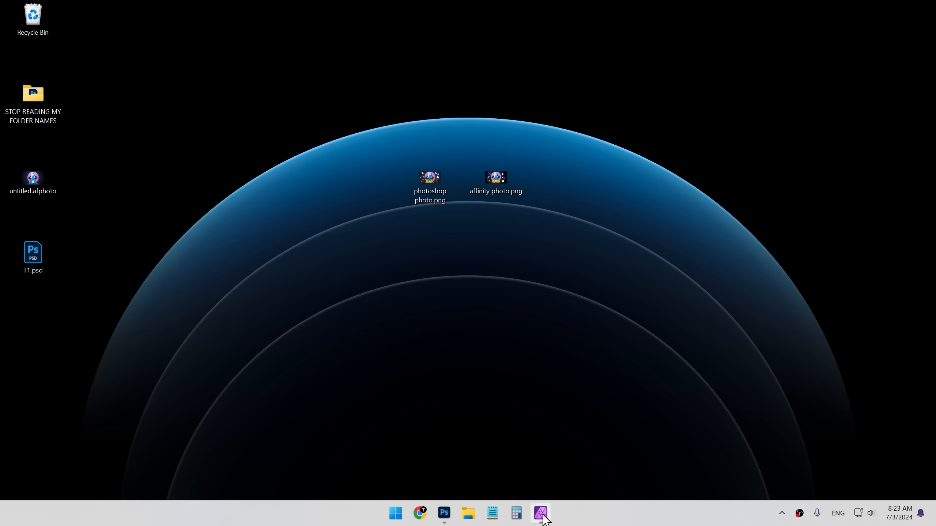
pyautogui.click(542, 514)
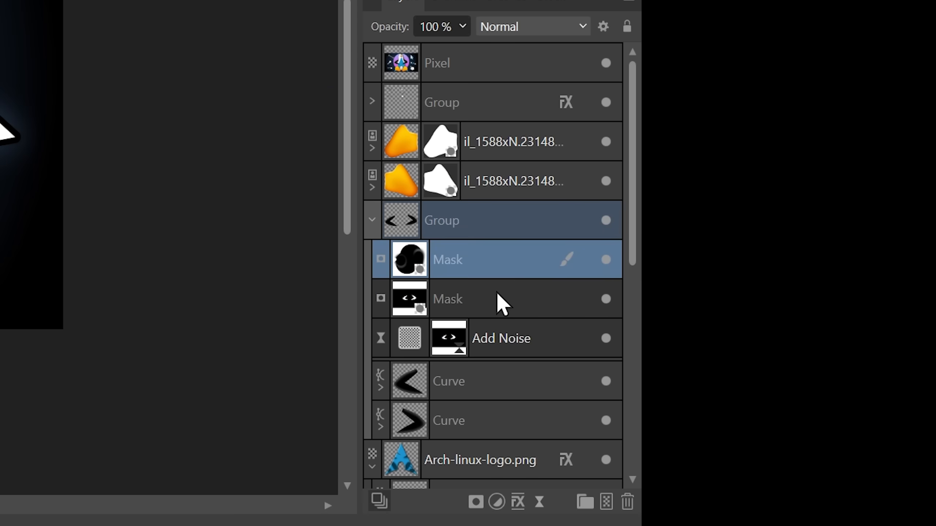
pyautogui.click(863, 395)
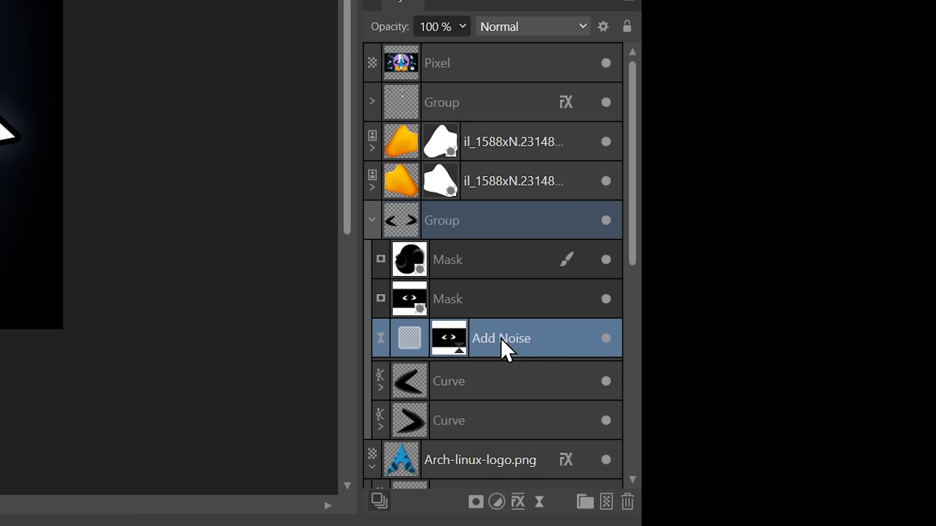
pyautogui.click(494, 314)
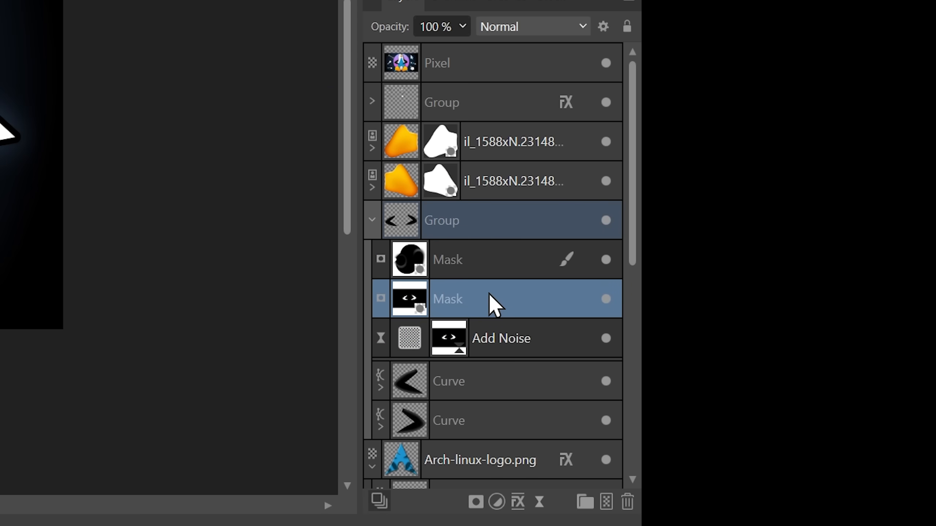
pyautogui.scroll(-5, 490, 295)
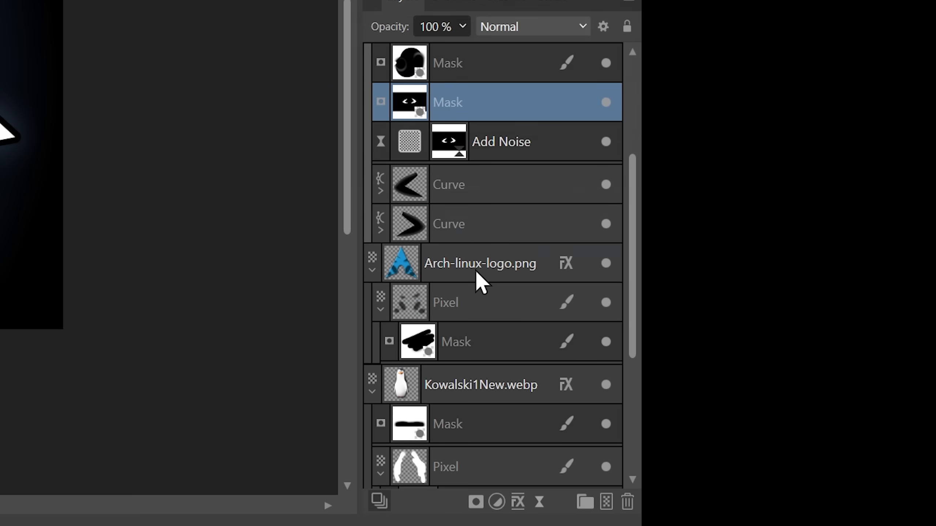
pyautogui.rightClick(478, 278)
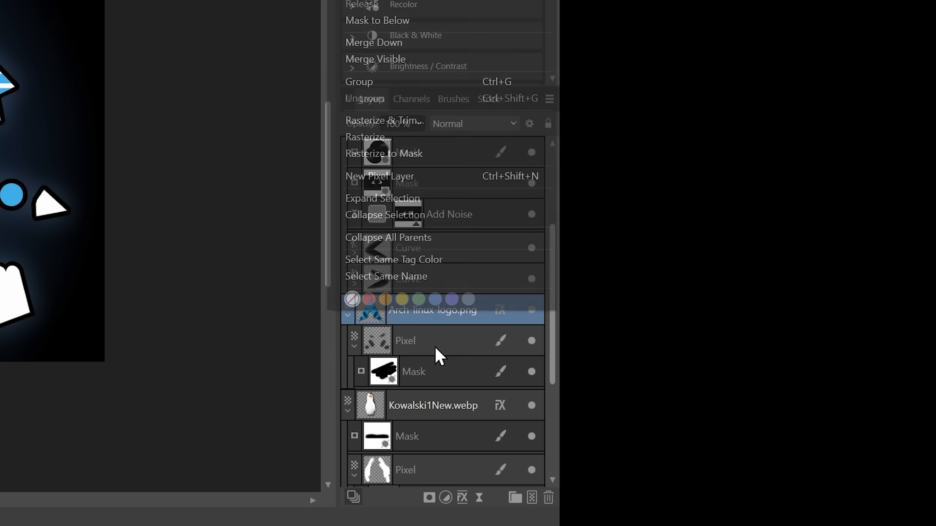
pyautogui.click(436, 355)
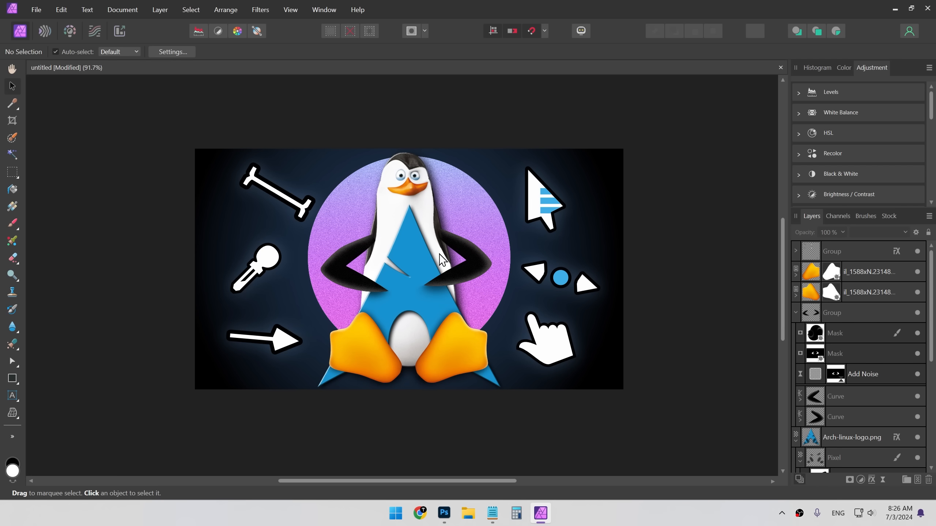
# - Compare against the original Photoshop thumbnail, then open Affinity Photo's Settings and browse its categories
pyautogui.click(444, 513)
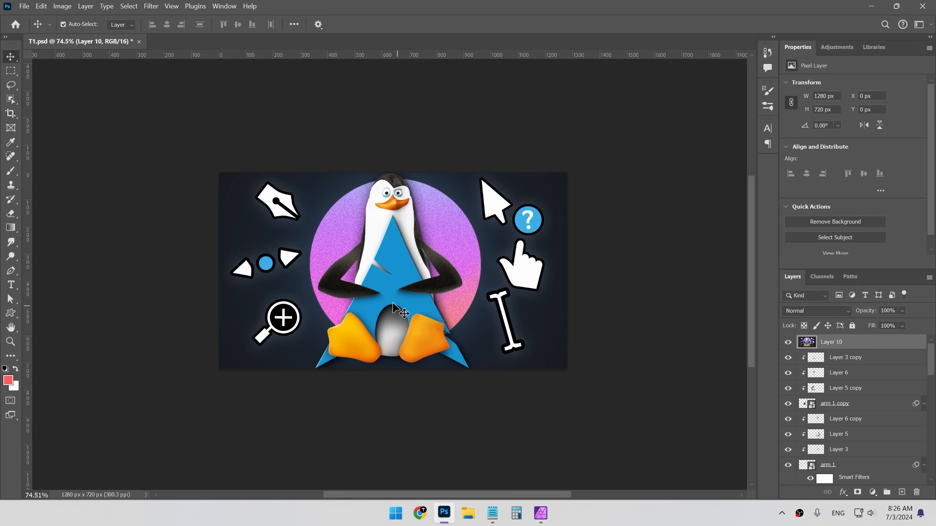
pyautogui.hotkey('alt', 'Tab')
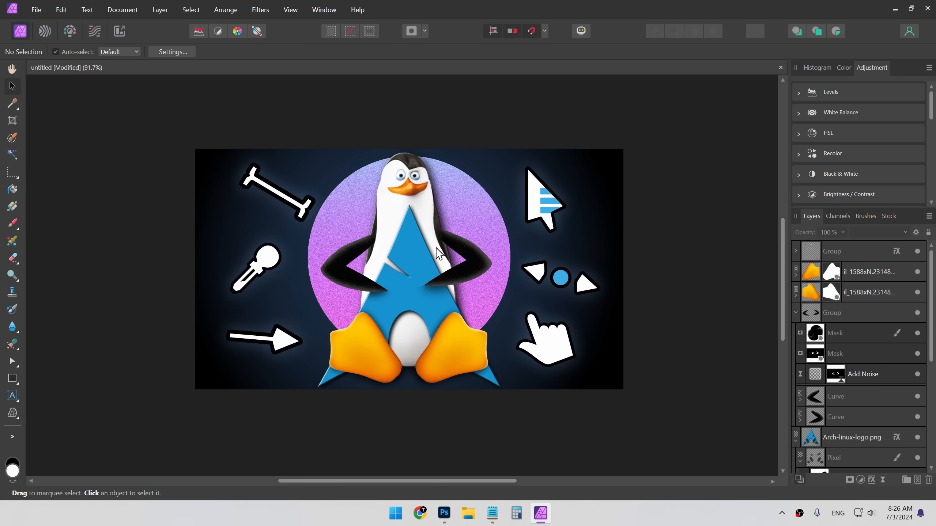
pyautogui.hotkey('ctrl', ',')
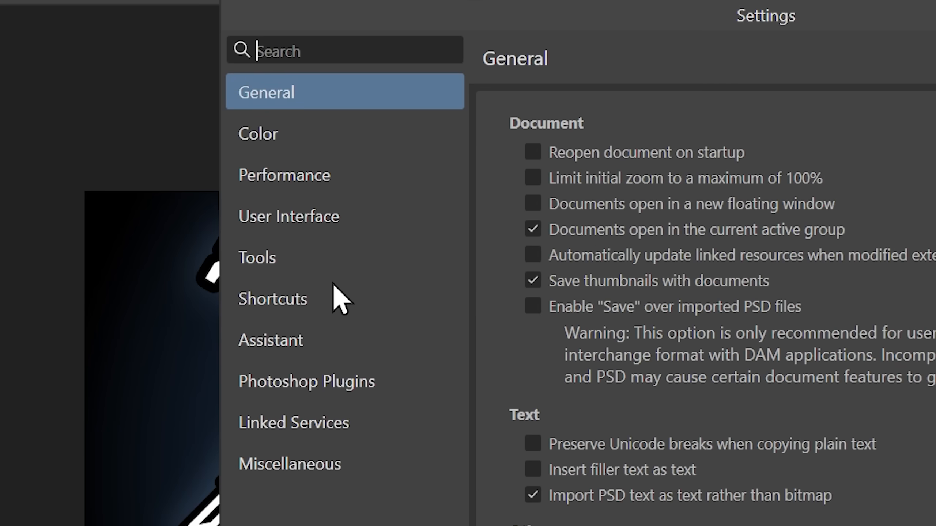
pyautogui.click(294, 194)
pyautogui.scroll(-5, 482, 223)
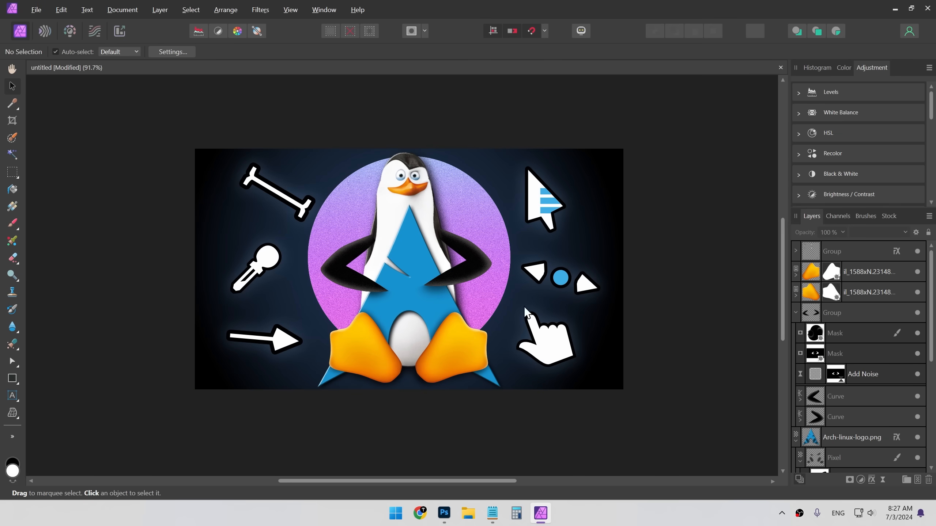
# - Switch to the Affinity order confirmation page in the browser and highlight the total purchase price
pyautogui.hotkey('alt', 'Tab')
pyautogui.hotkey('alt', 'Tab')
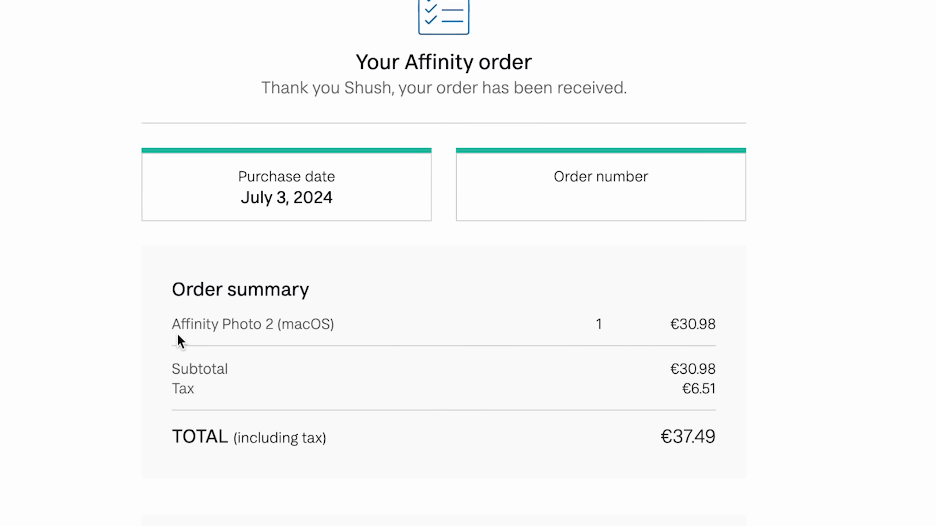
pyautogui.moveTo(502, 305); pyautogui.dragTo(635, 312)
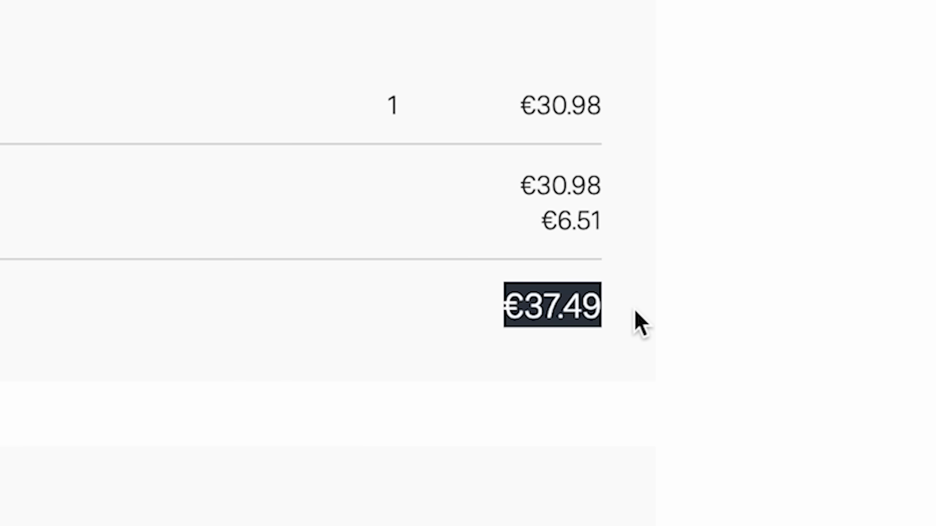
pyautogui.click(637, 317)
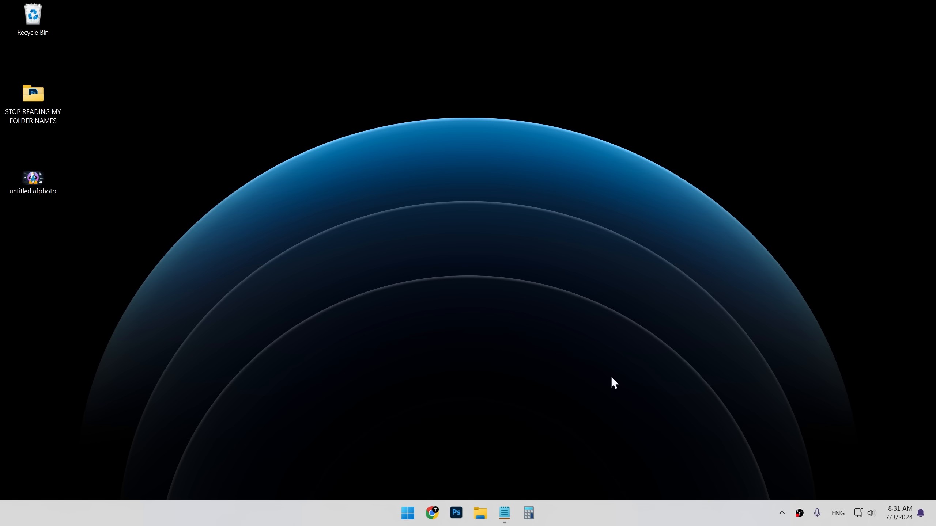
pyautogui.moveTo(219, 117); pyautogui.dragTo(699, 379)
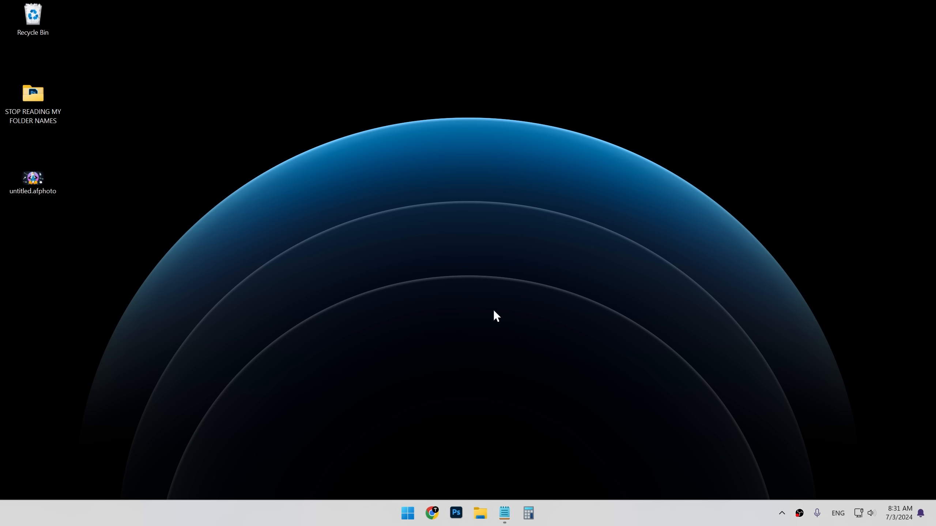